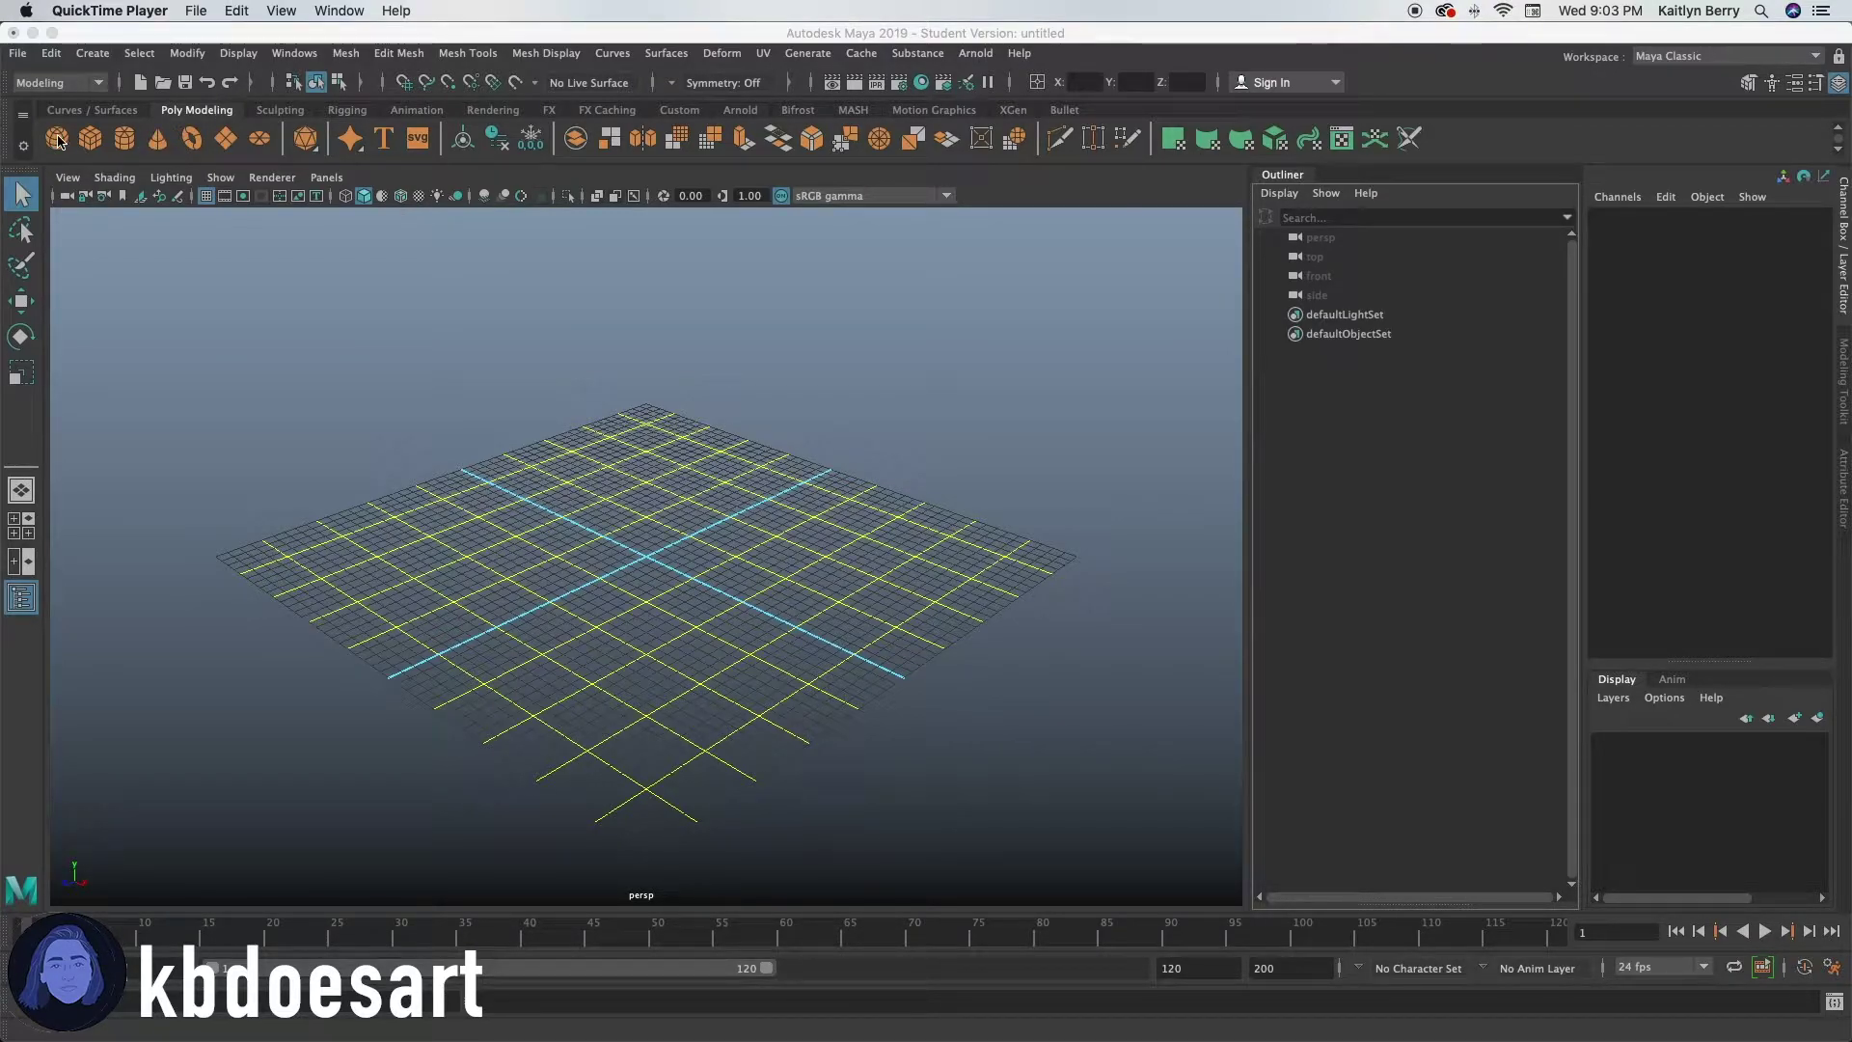
Step: Create a polygon sphere at the origin and frame it in the viewport
{"action": "left_click", "coordinate": [58, 141]}
{"action": "left_click", "coordinate": [58, 142]}
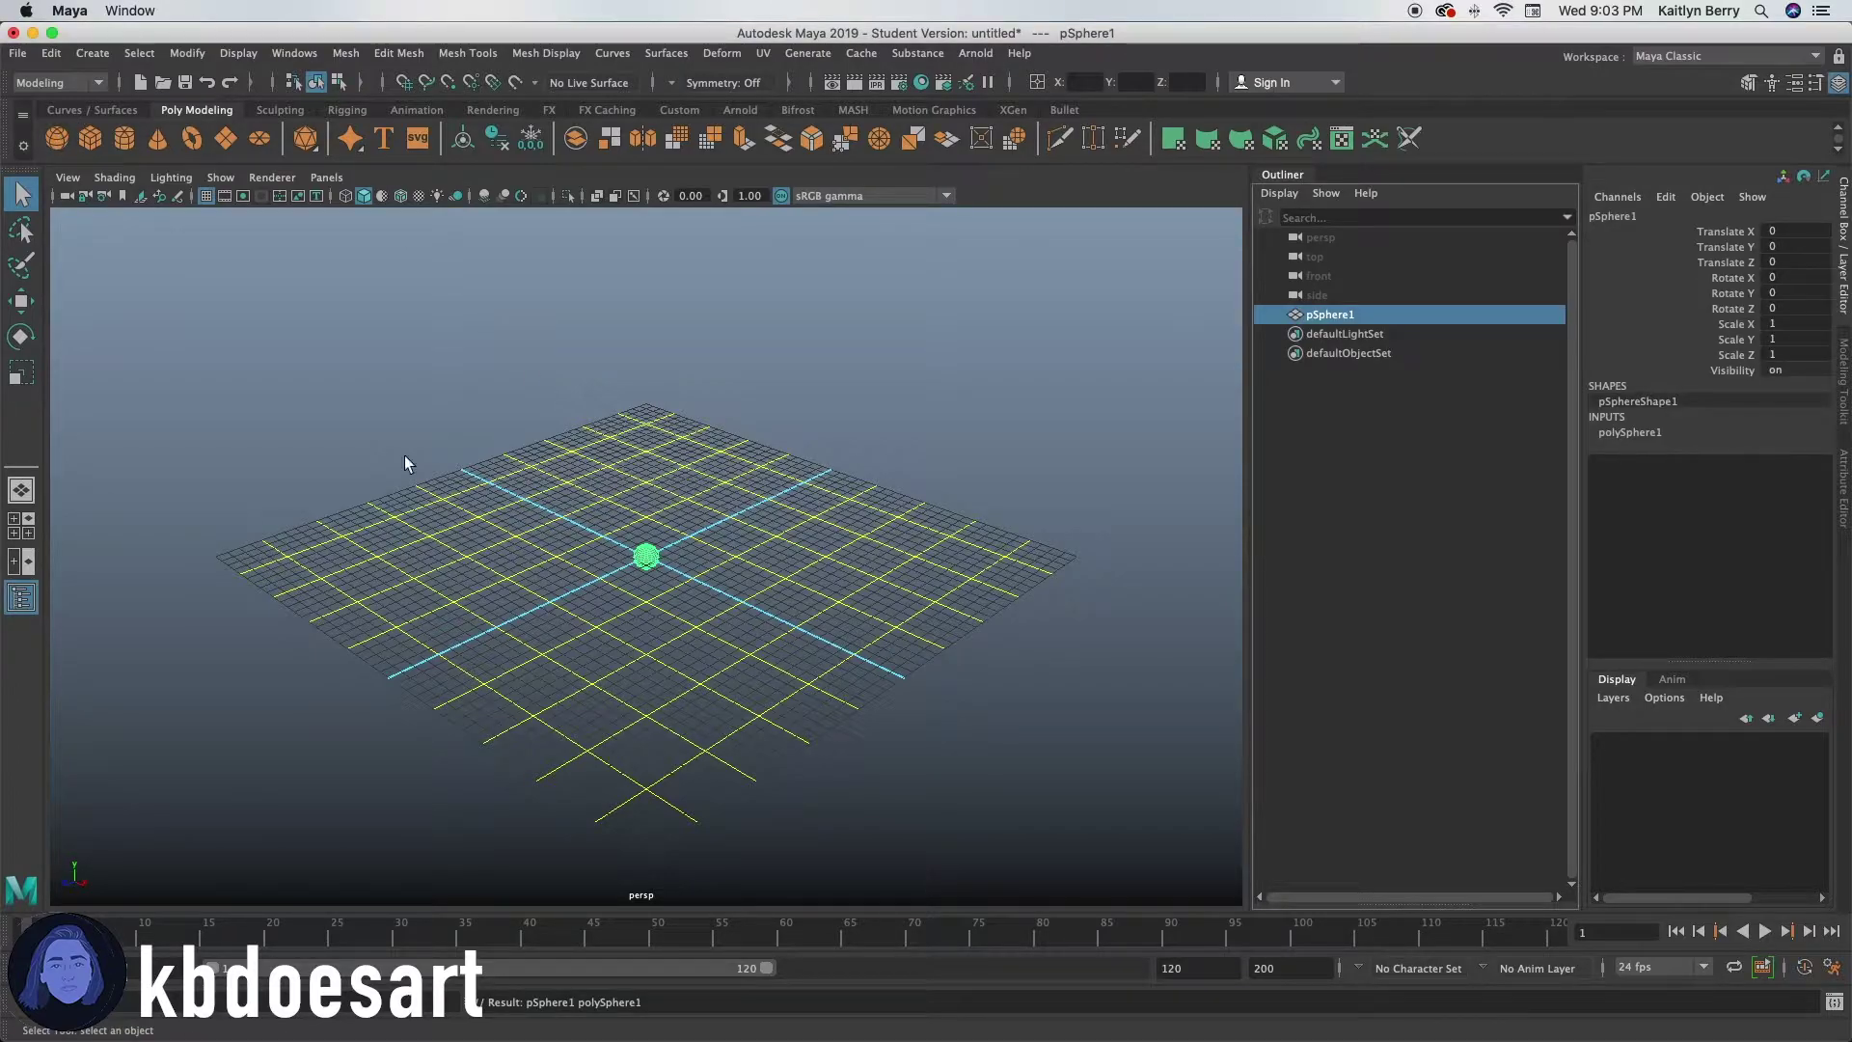
{"action": "right_click_drag", "start_coordinate": [382, 457], "coordinate": [1186, 471], "text": "alt"}
{"action": "left_click_drag", "start_coordinate": [598, 523], "coordinate": [652, 647], "text": "alt"}
Step: Scale the sphere to 3.273, 1.269, 2.173 into a wide, flat oval
{"action": "key", "text": "r"}
{"action": "left_click_drag", "start_coordinate": [610, 567], "coordinate": [706, 606]}
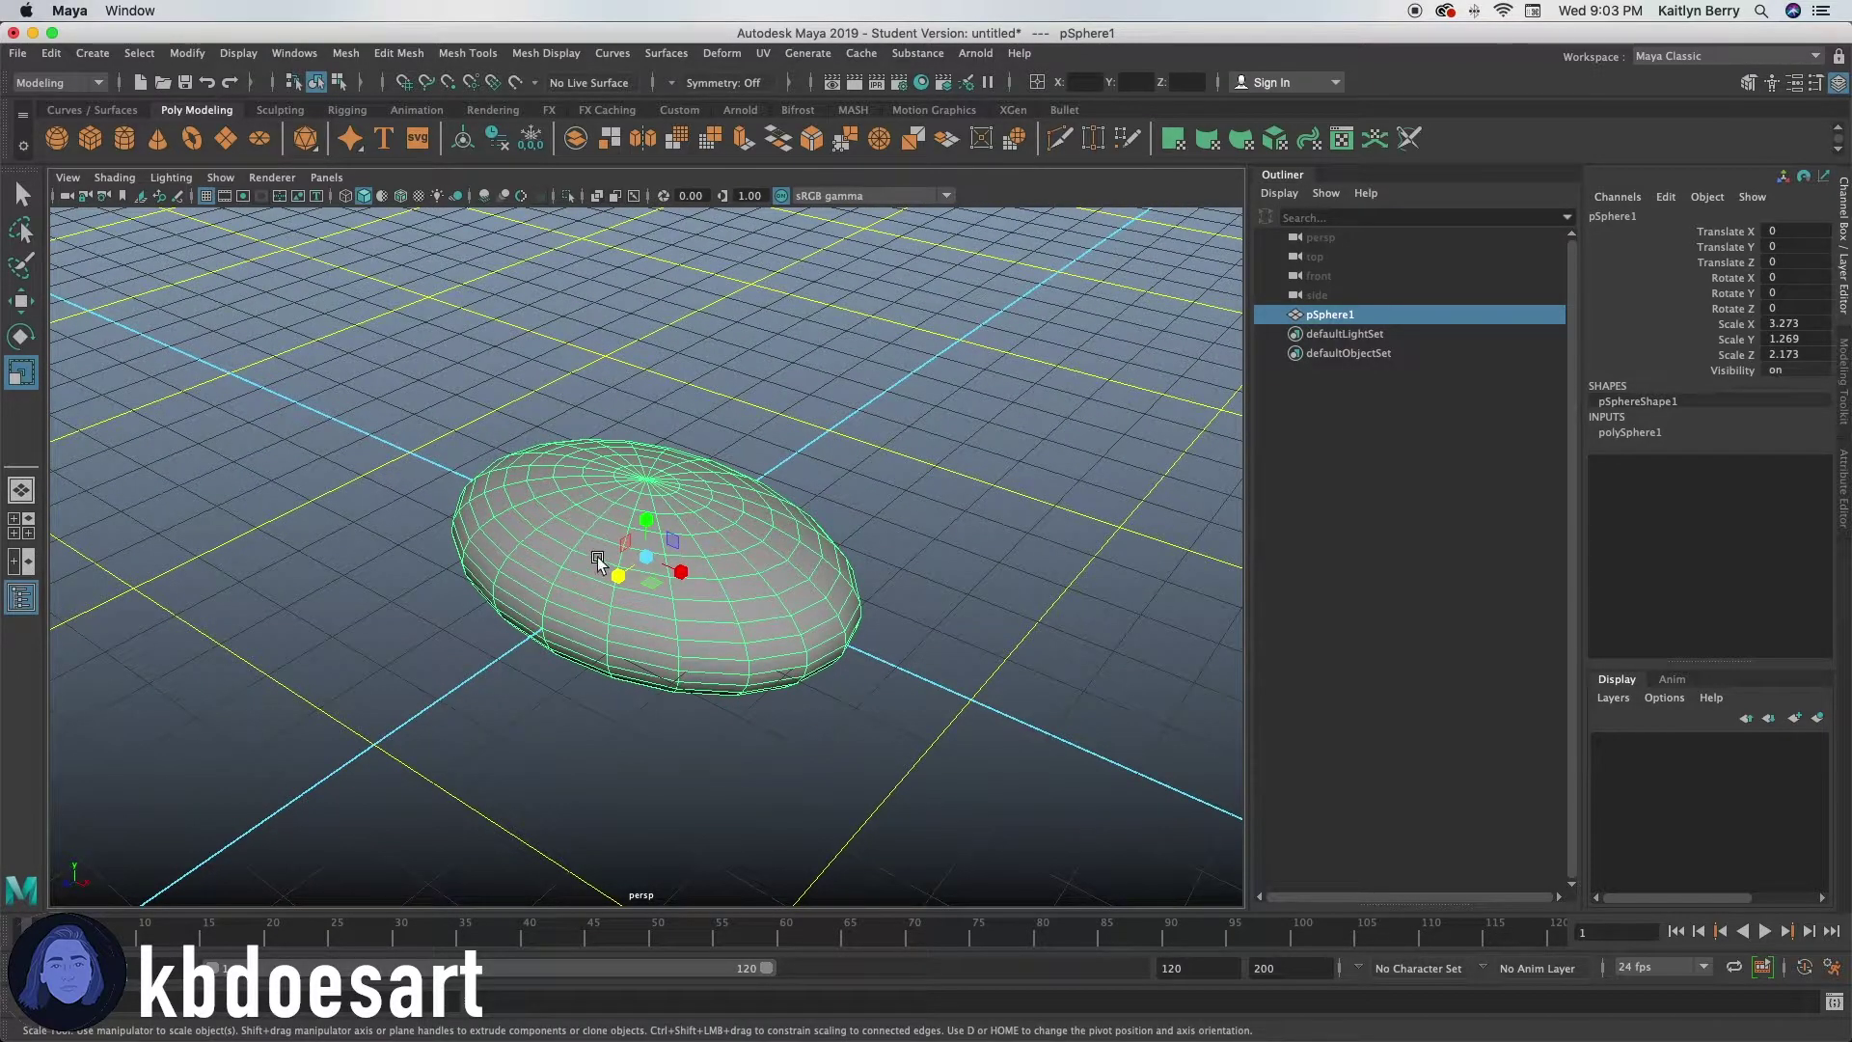
{"action": "left_click_drag", "start_coordinate": [550, 608], "coordinate": [588, 536], "text": "alt"}
{"action": "right_click_drag", "start_coordinate": [579, 548], "coordinate": [578, 582]}
Step: With soft selection on, shift one top face of the oval slightly inward
{"action": "key", "text": "q"}
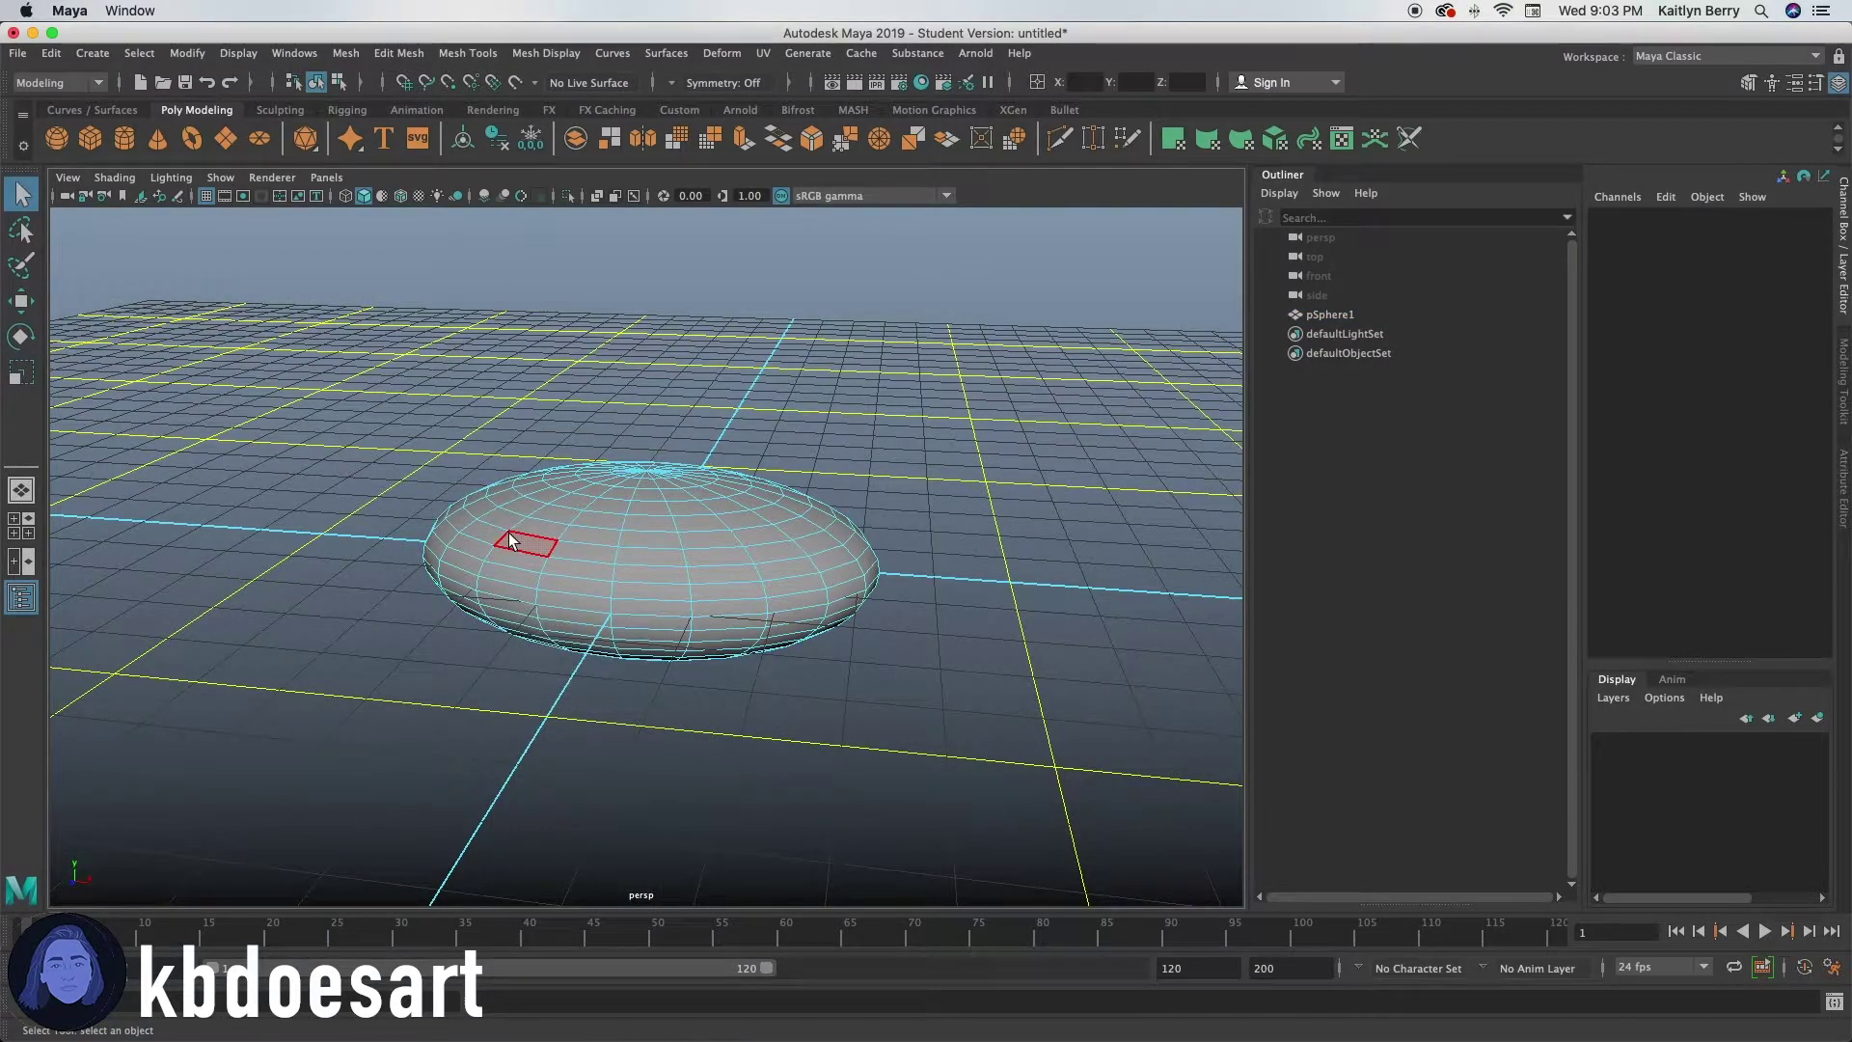
{"action": "key", "text": "b"}
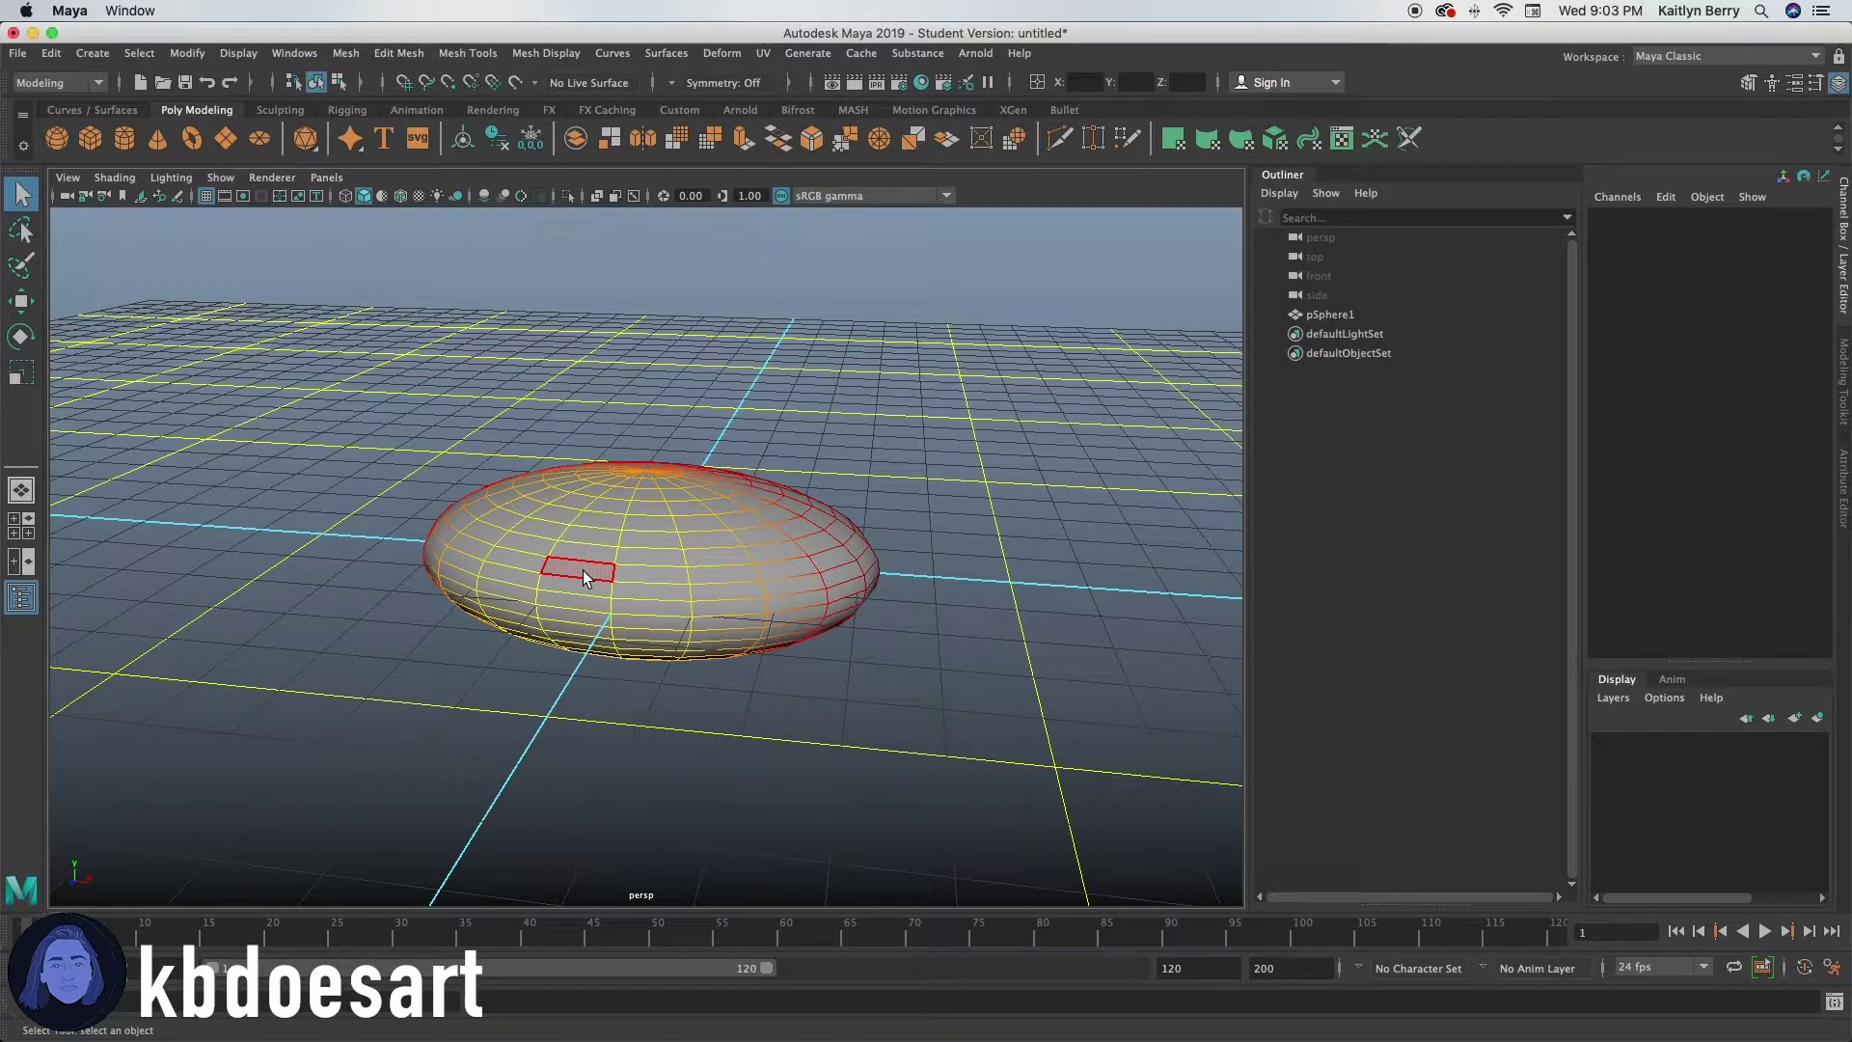
{"action": "key", "text": "bracketleft"}
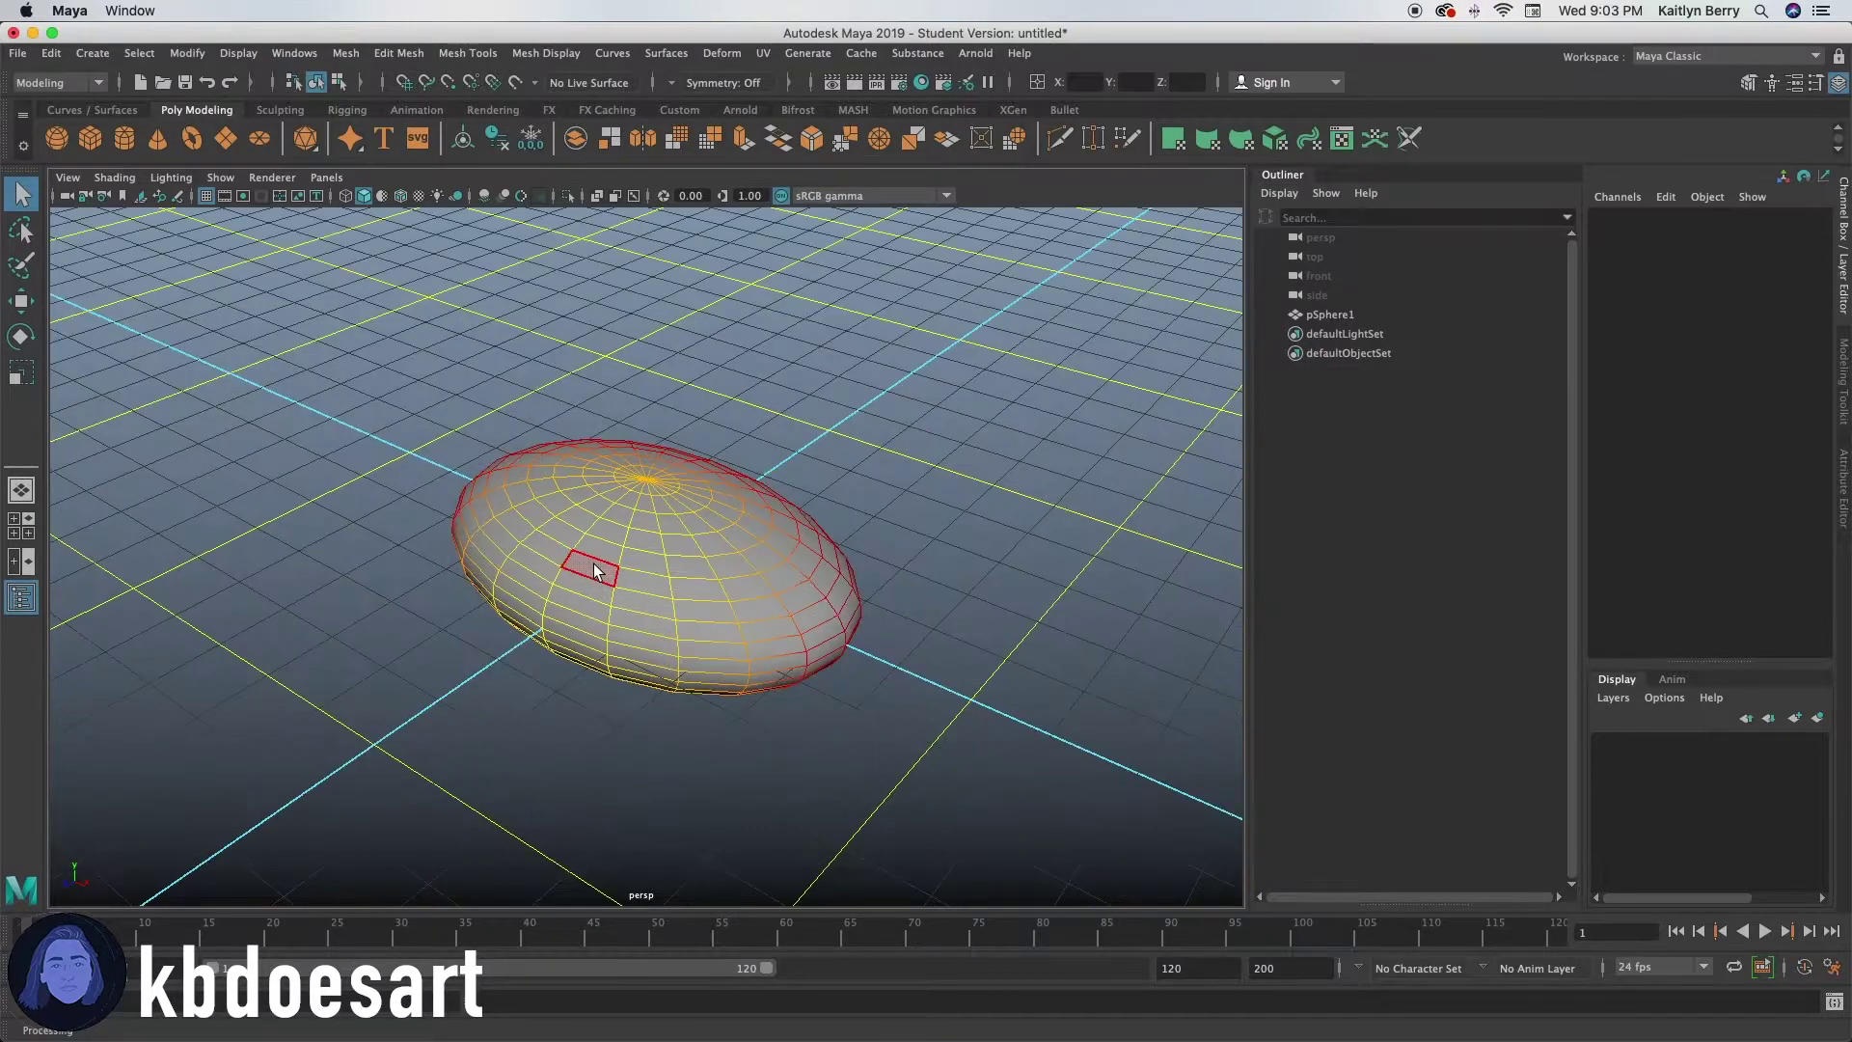
{"action": "key", "text": "bracketright"}
{"action": "key", "text": "bracketleft"}
{"action": "key", "text": "bracketright"}
{"action": "left_click", "coordinate": [583, 576]}
{"action": "key", "text": "w"}
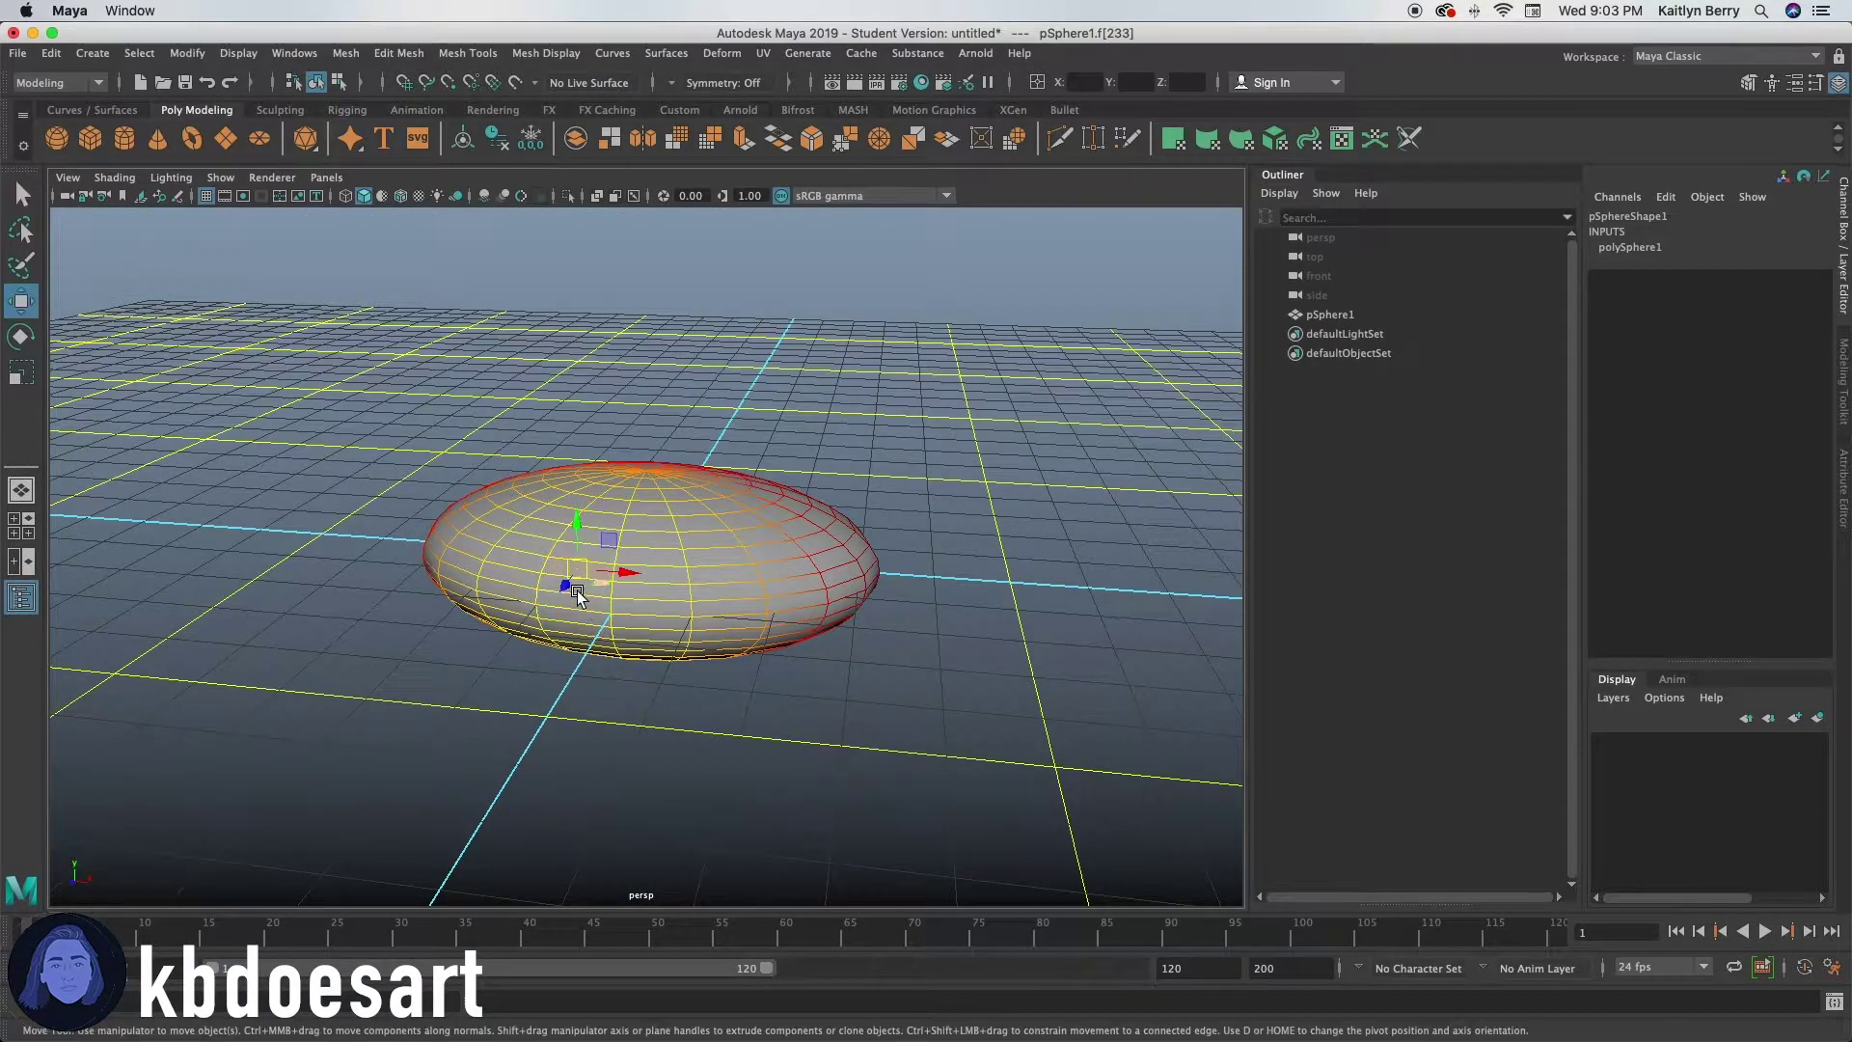
{"action": "left_click_drag", "start_coordinate": [569, 597], "coordinate": [614, 599]}
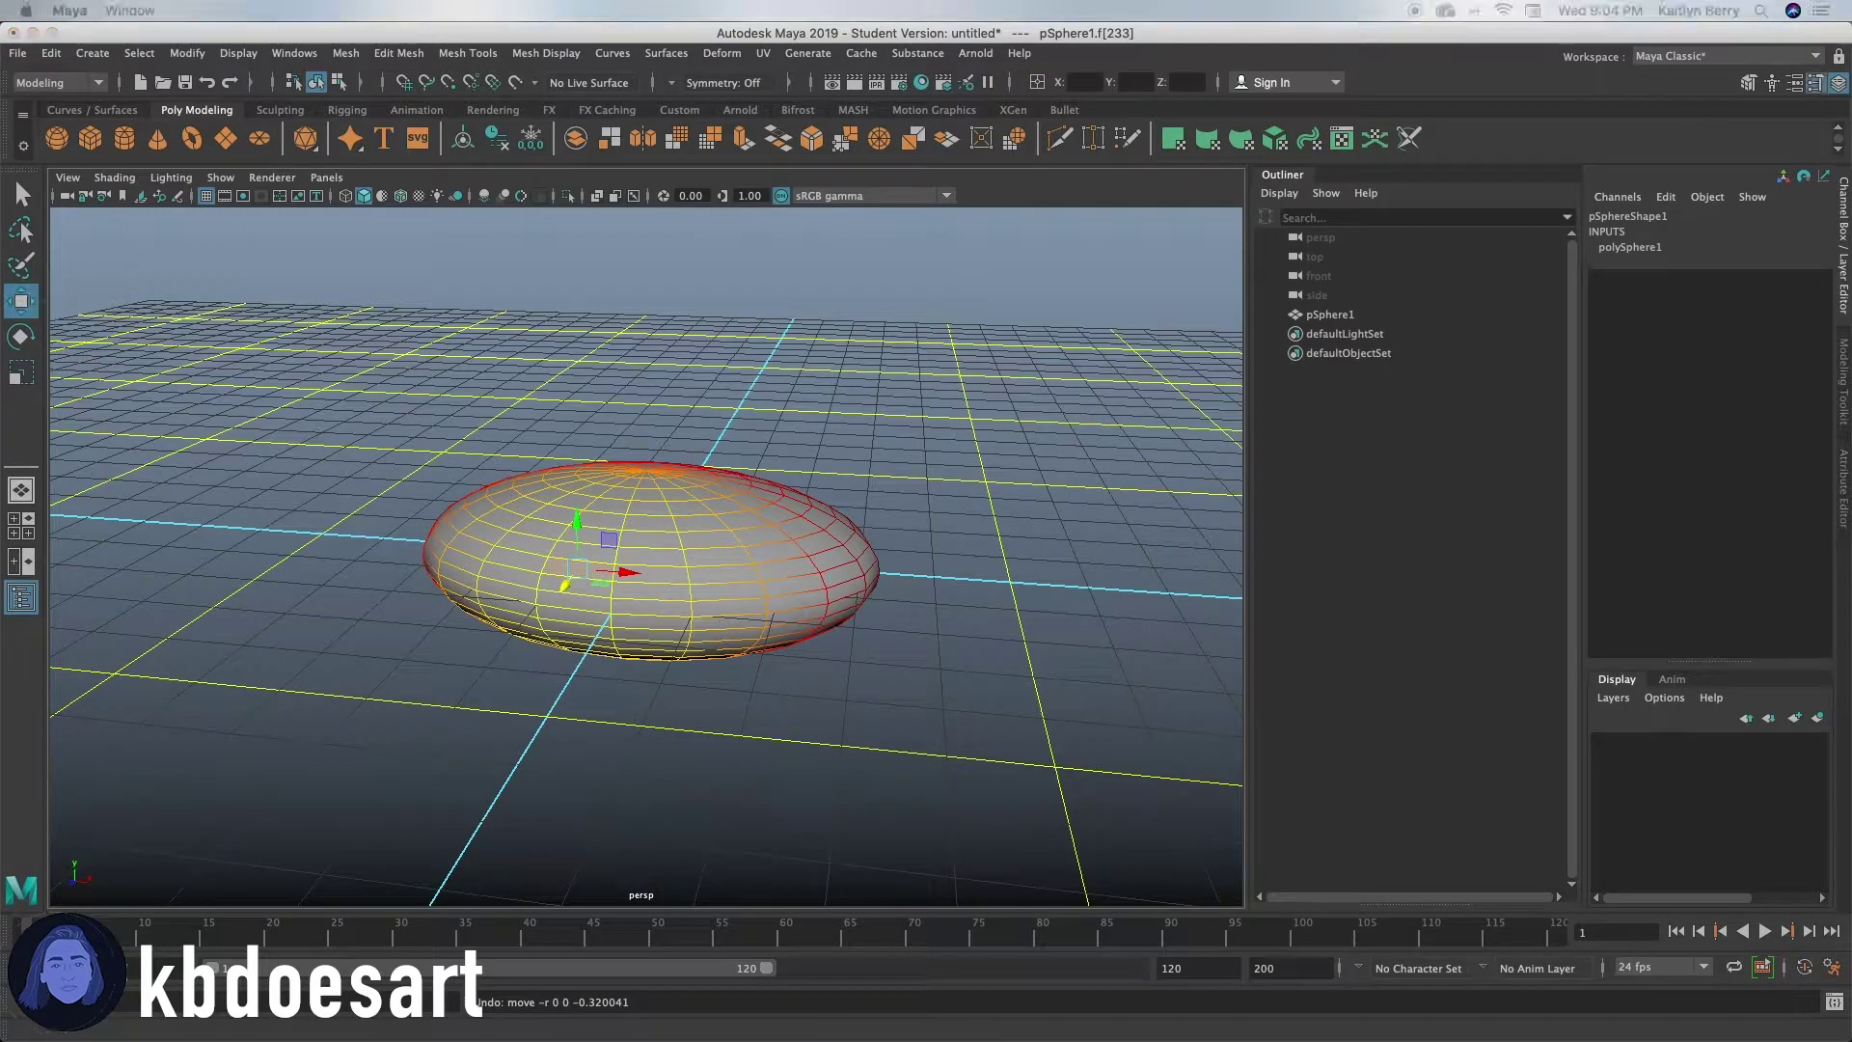
Step: Set the Move Tool's soft selection falloff radius to 1.00
{"action": "double_click", "coordinate": [21, 300]}
{"action": "left_click_drag", "start_coordinate": [372, 39], "coordinate": [318, 152]}
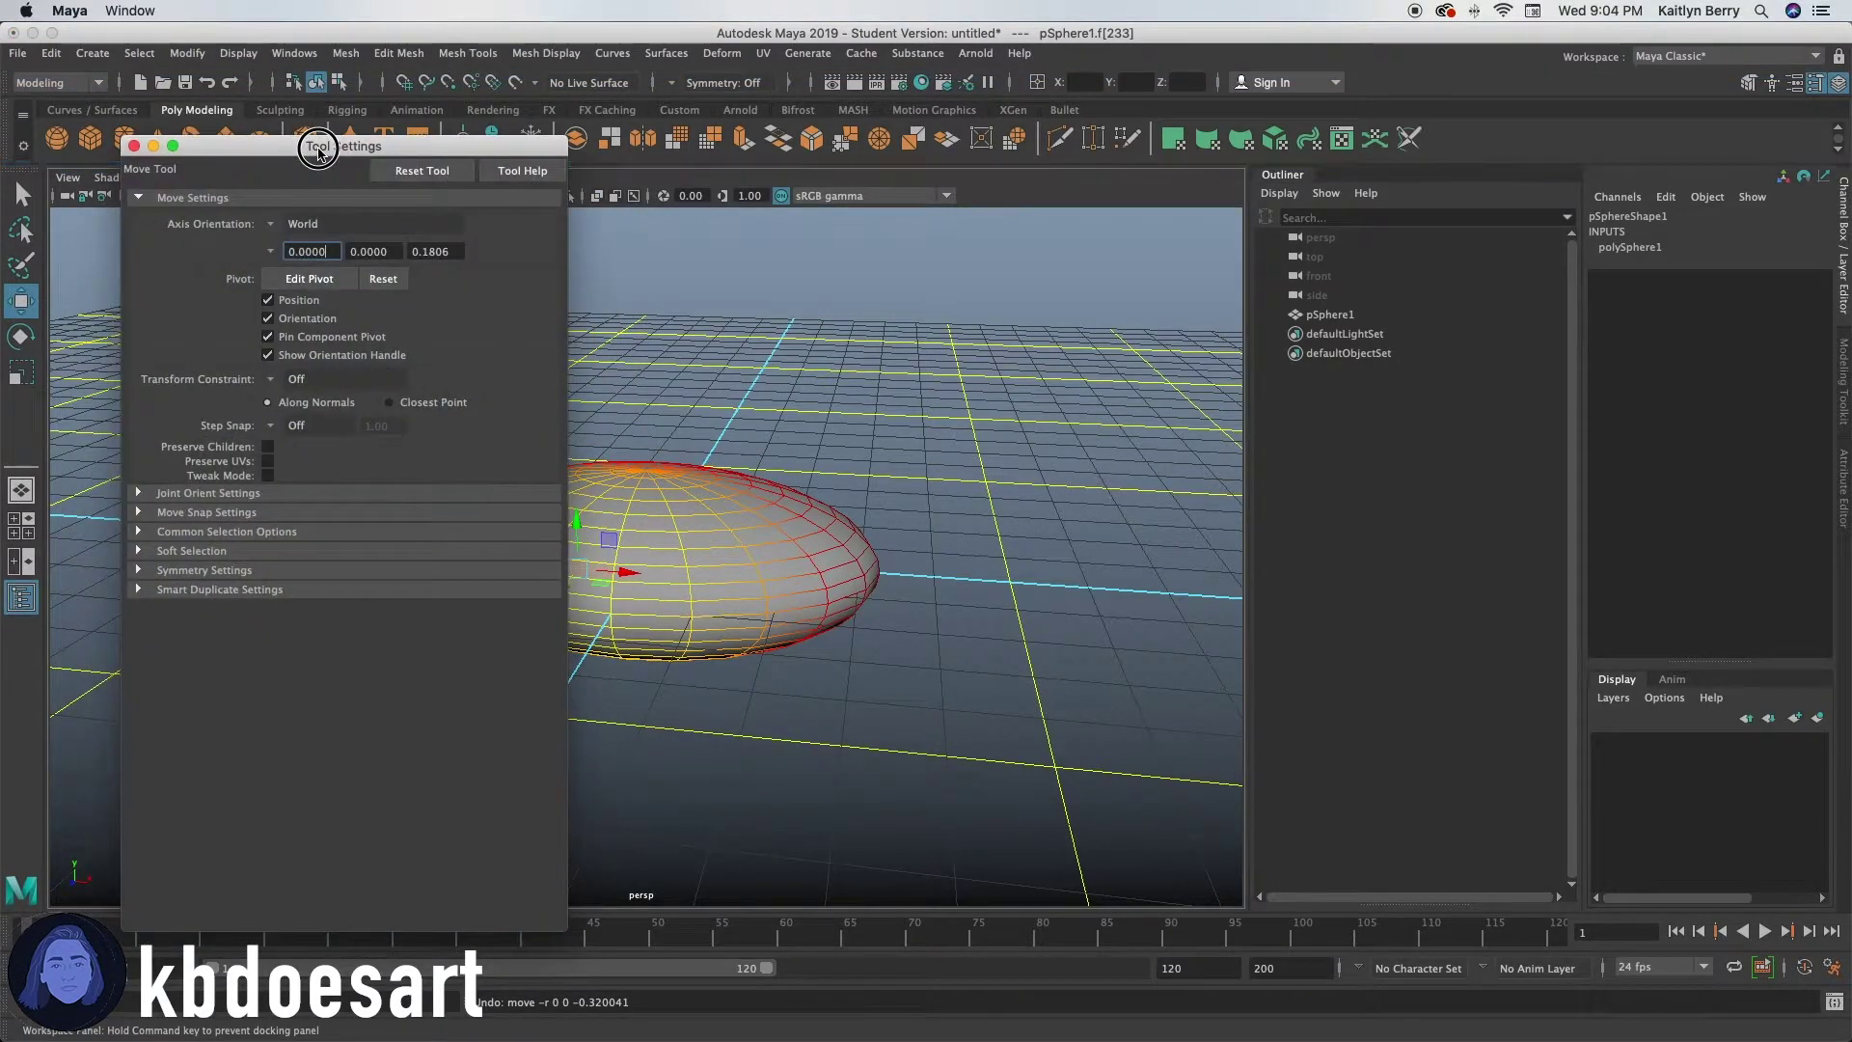
{"action": "left_click", "coordinate": [206, 552]}
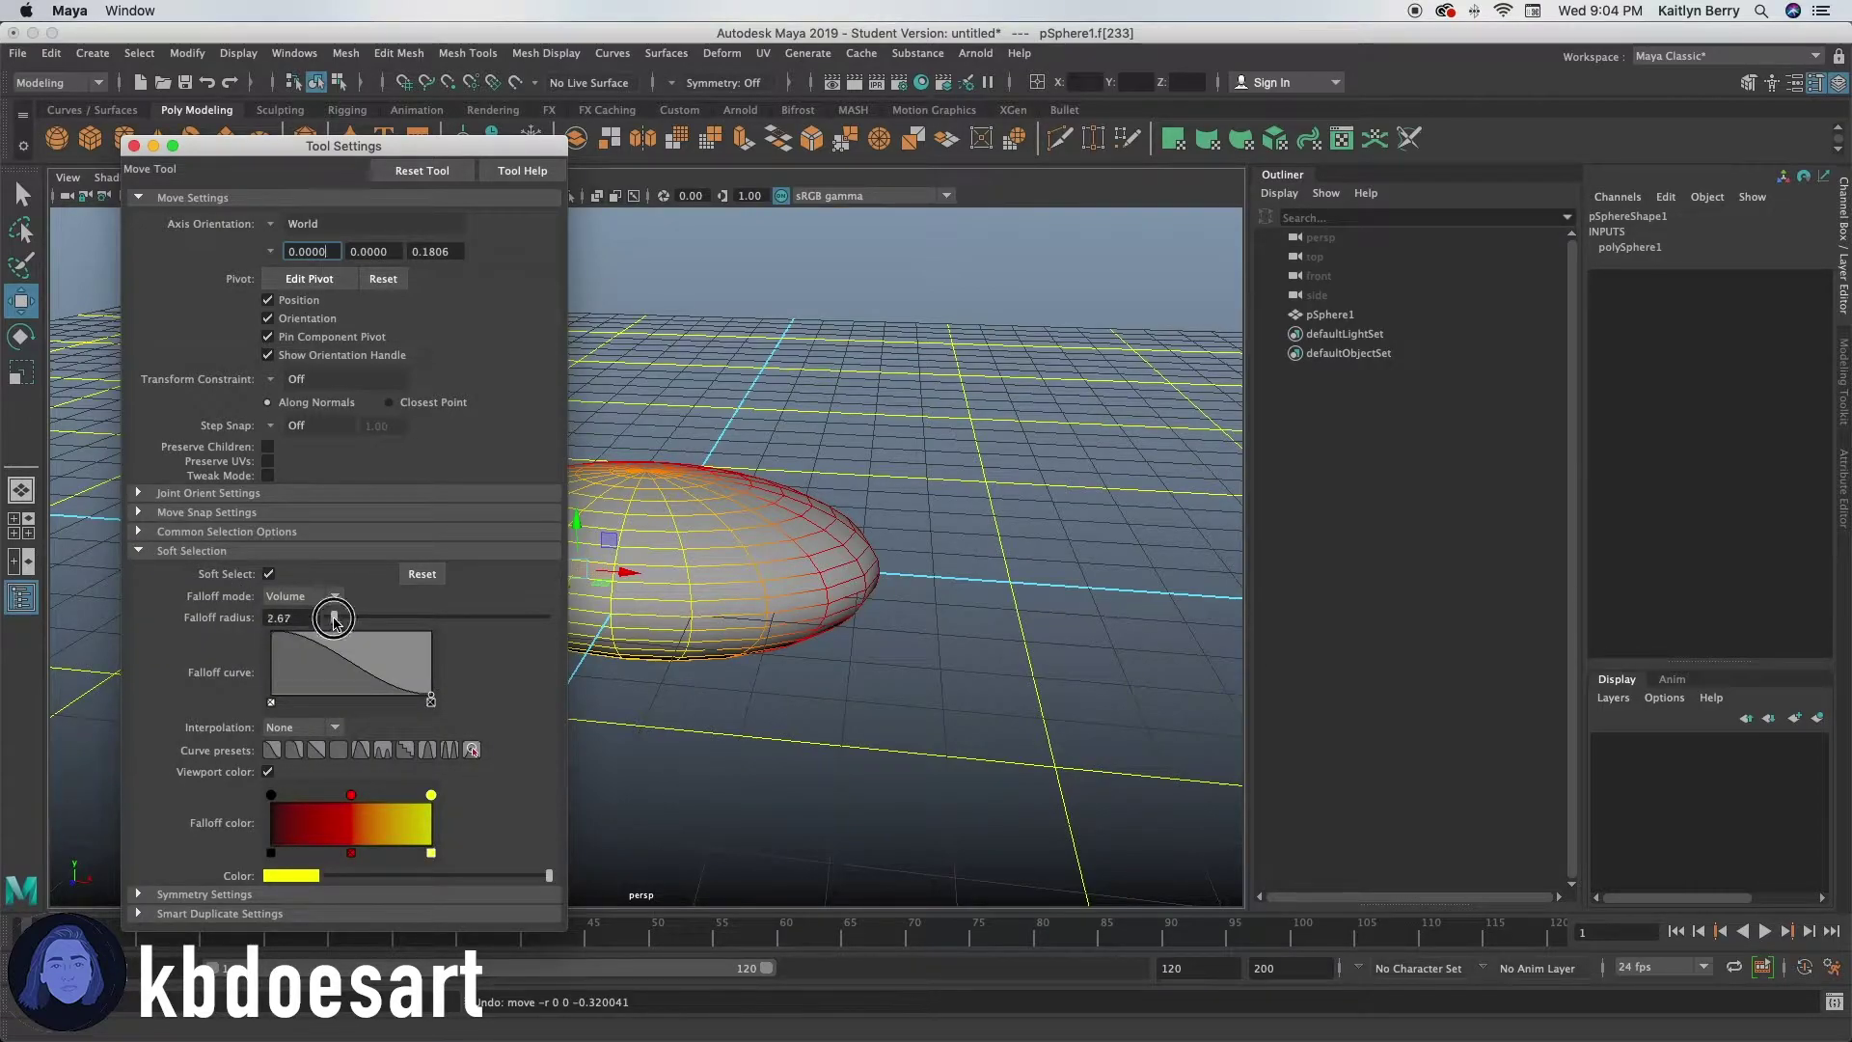
{"action": "left_click_drag", "start_coordinate": [334, 622], "coordinate": [253, 615]}
{"action": "type", "text": "1"}
{"action": "key", "text": "Return"}
Step: Close the Move settings and add neighbouring side faces to the selection
{"action": "left_click", "coordinate": [134, 148]}
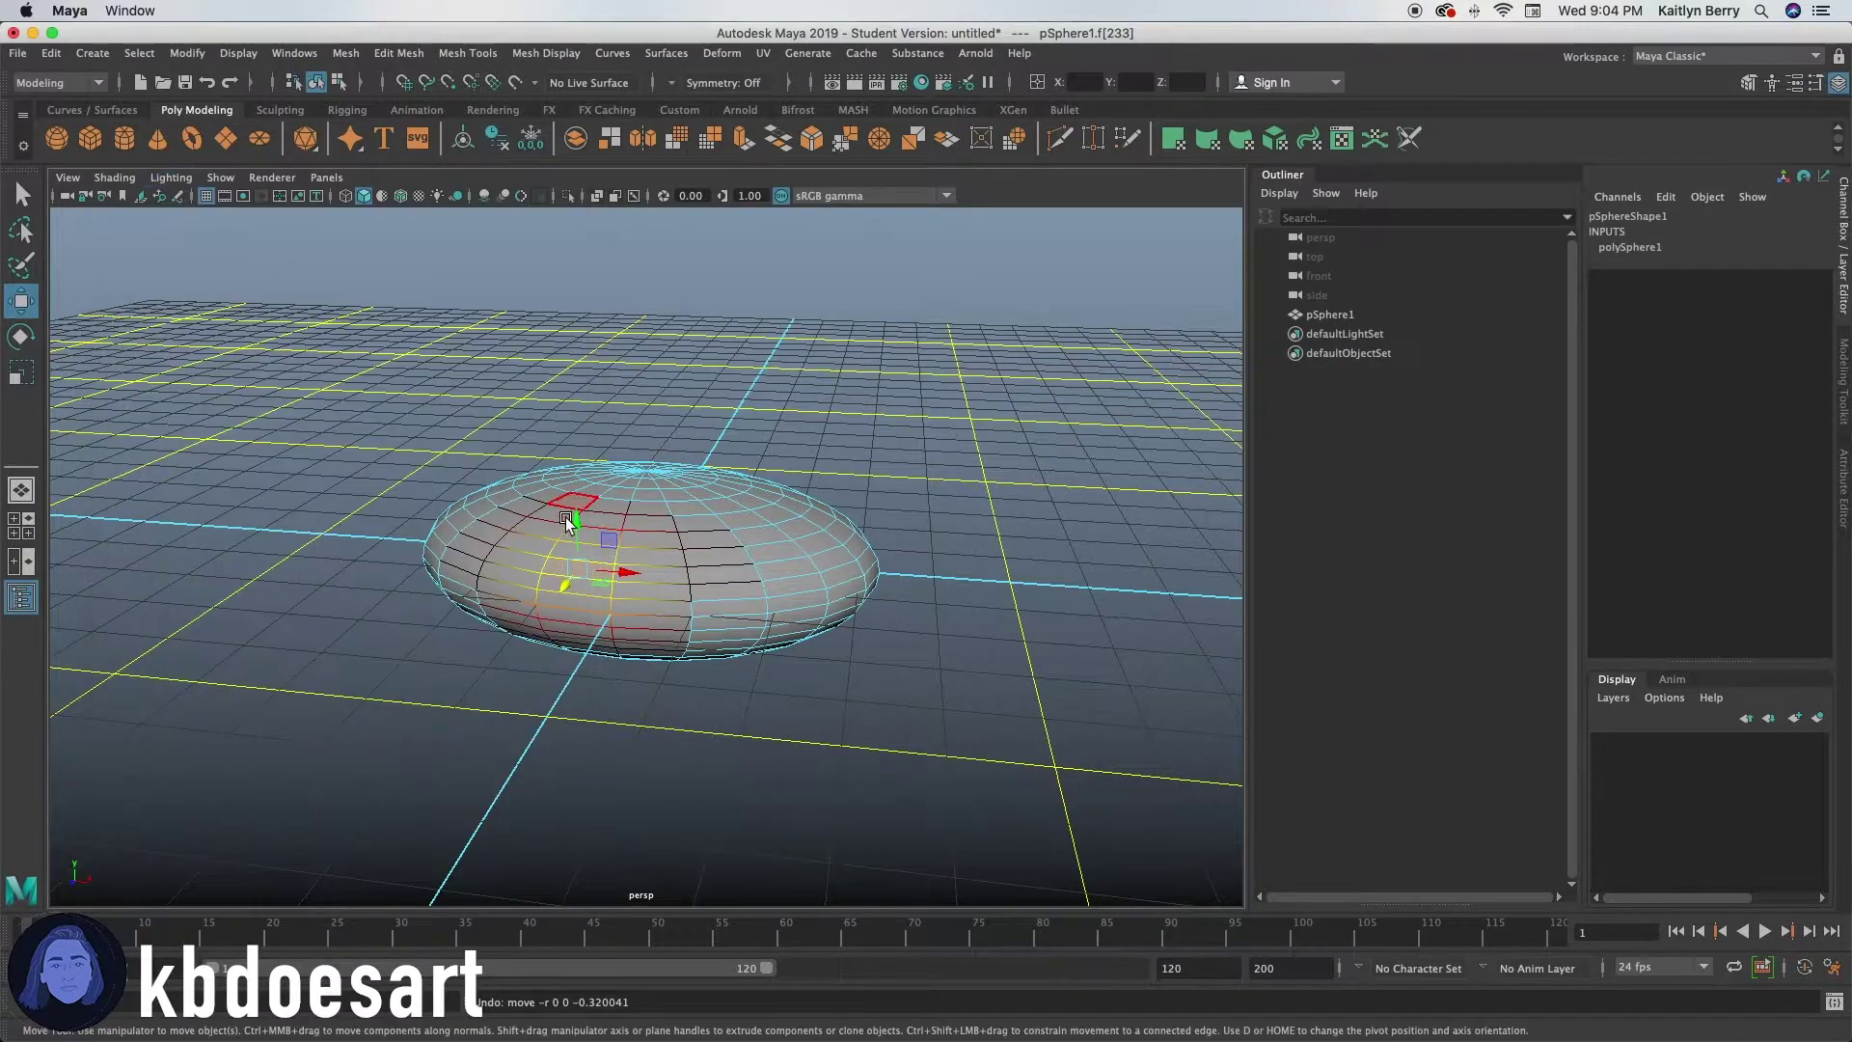
{"action": "left_click", "coordinate": [670, 570], "text": "shift"}
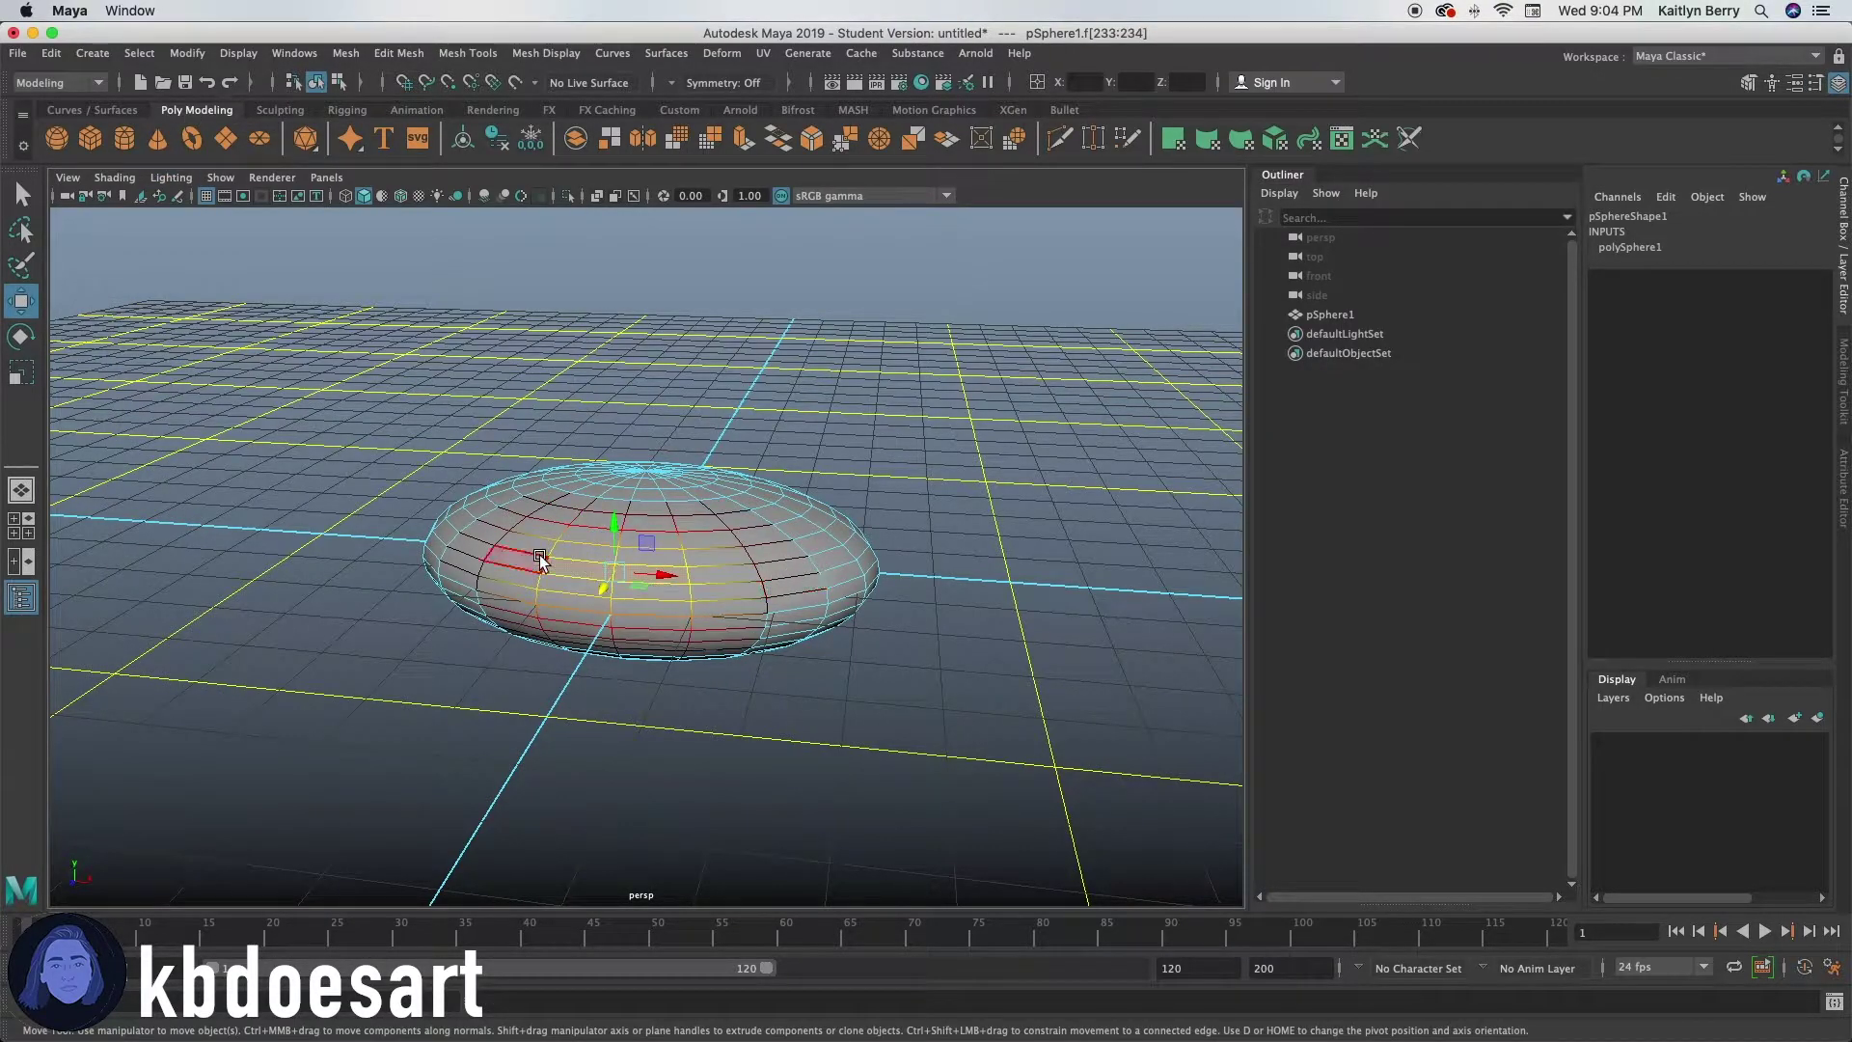
{"action": "left_click", "coordinate": [536, 558], "text": "shift"}
{"action": "left_click", "coordinate": [702, 563], "text": "shift"}
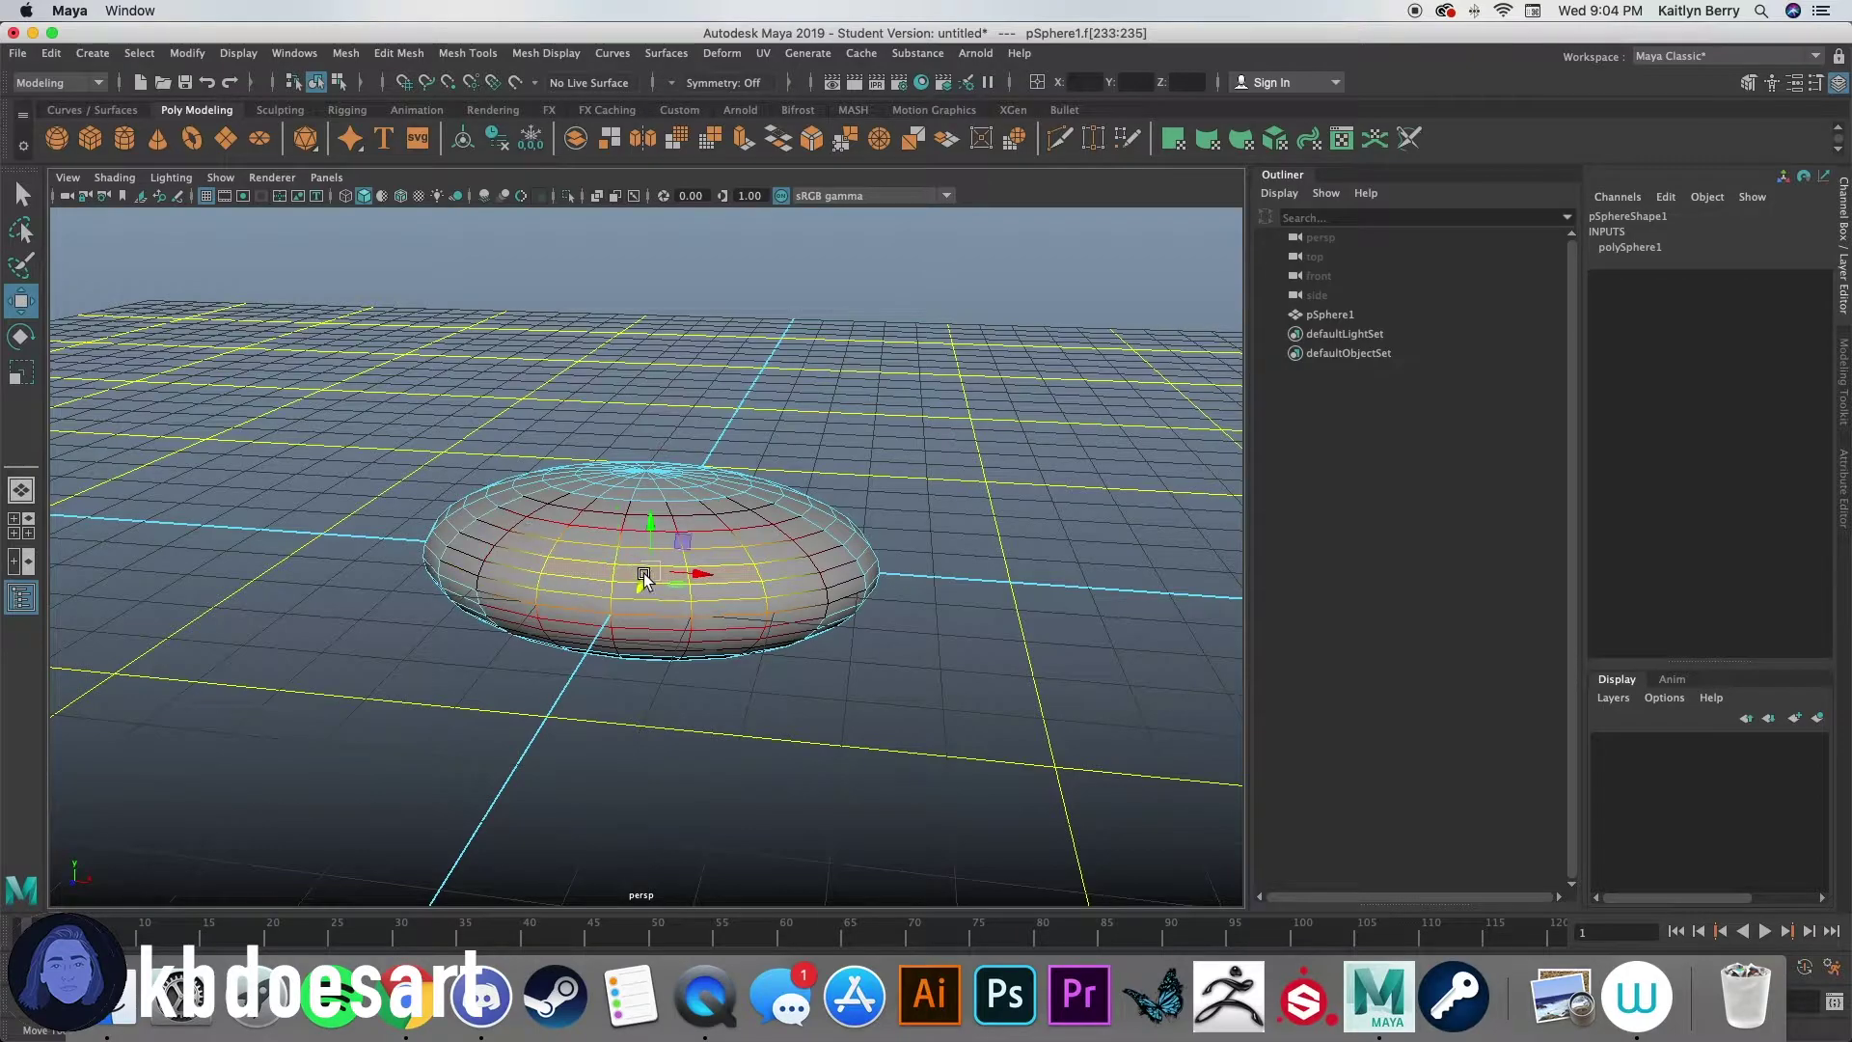
{"action": "left_click", "coordinate": [652, 577], "text": "shift"}
{"action": "left_click_drag", "start_coordinate": [814, 624], "coordinate": [641, 653], "text": "alt"}
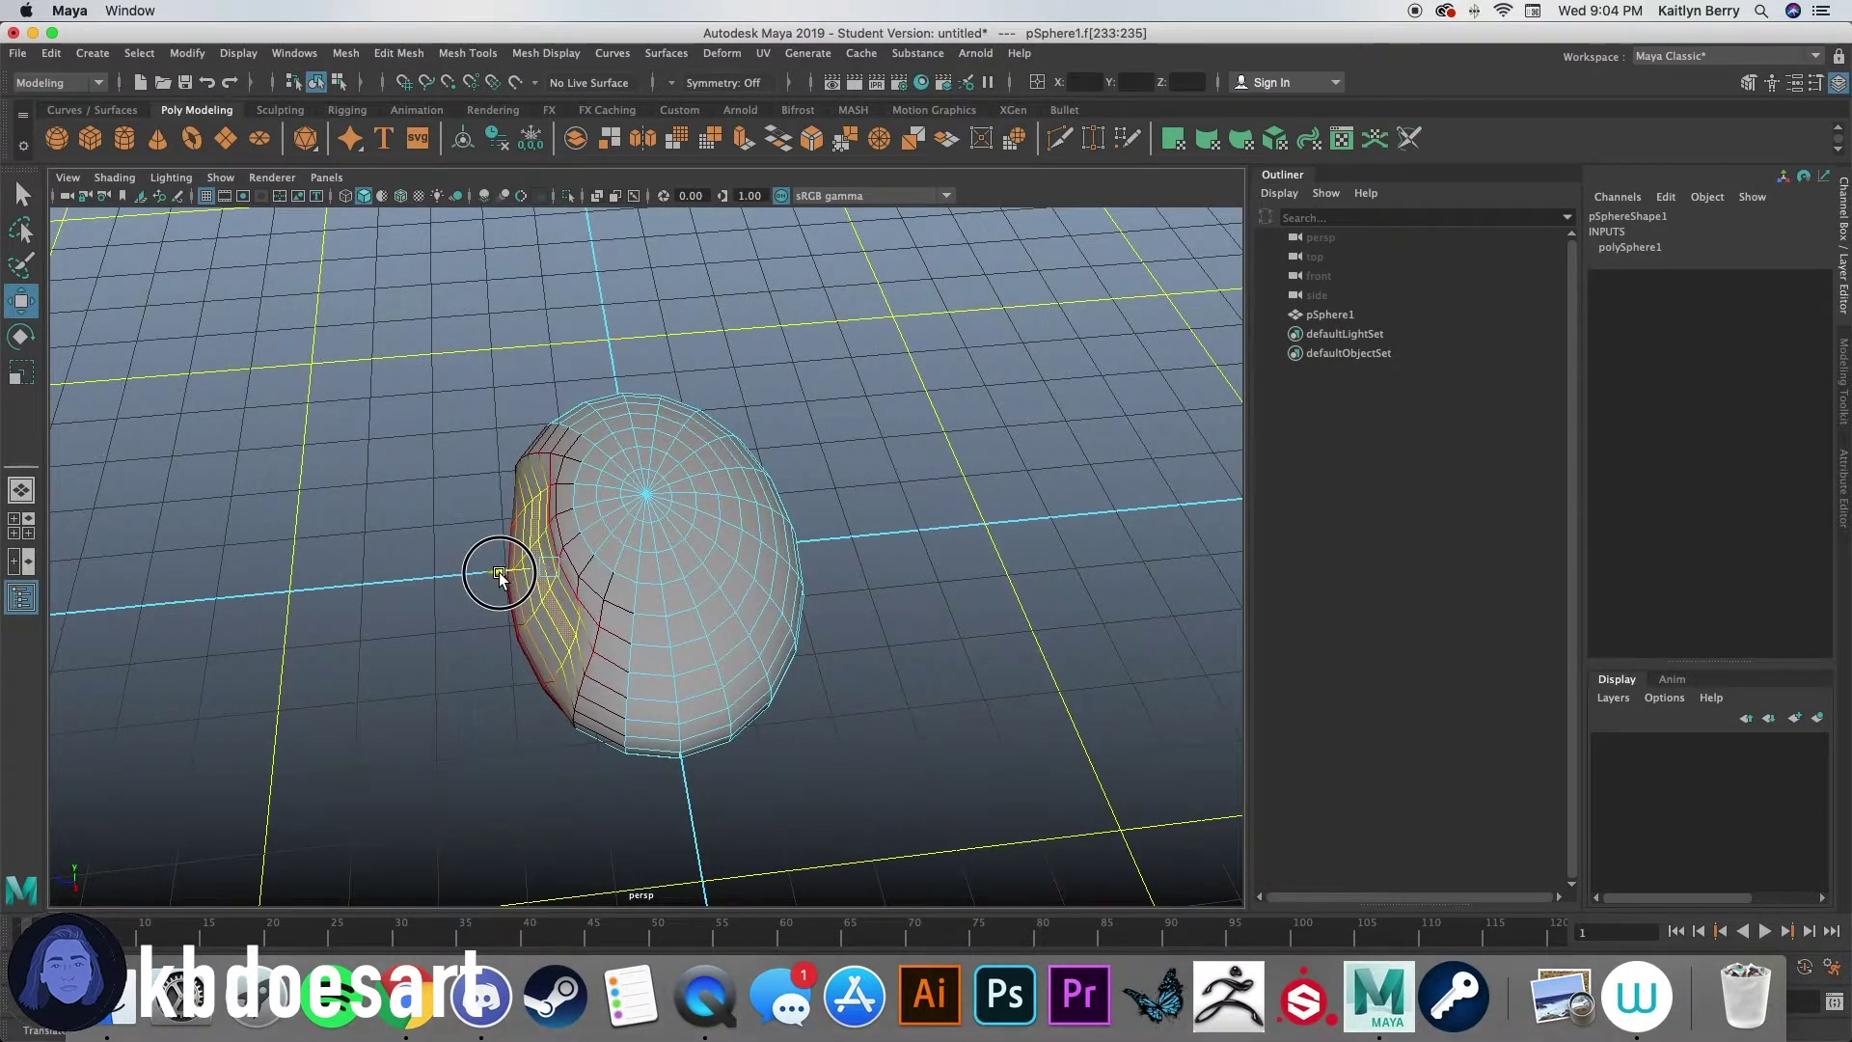
{"action": "left_click_drag", "start_coordinate": [505, 570], "coordinate": [585, 532], "text": "alt"}
{"action": "left_click_drag", "start_coordinate": [610, 725], "coordinate": [587, 661], "text": "alt"}
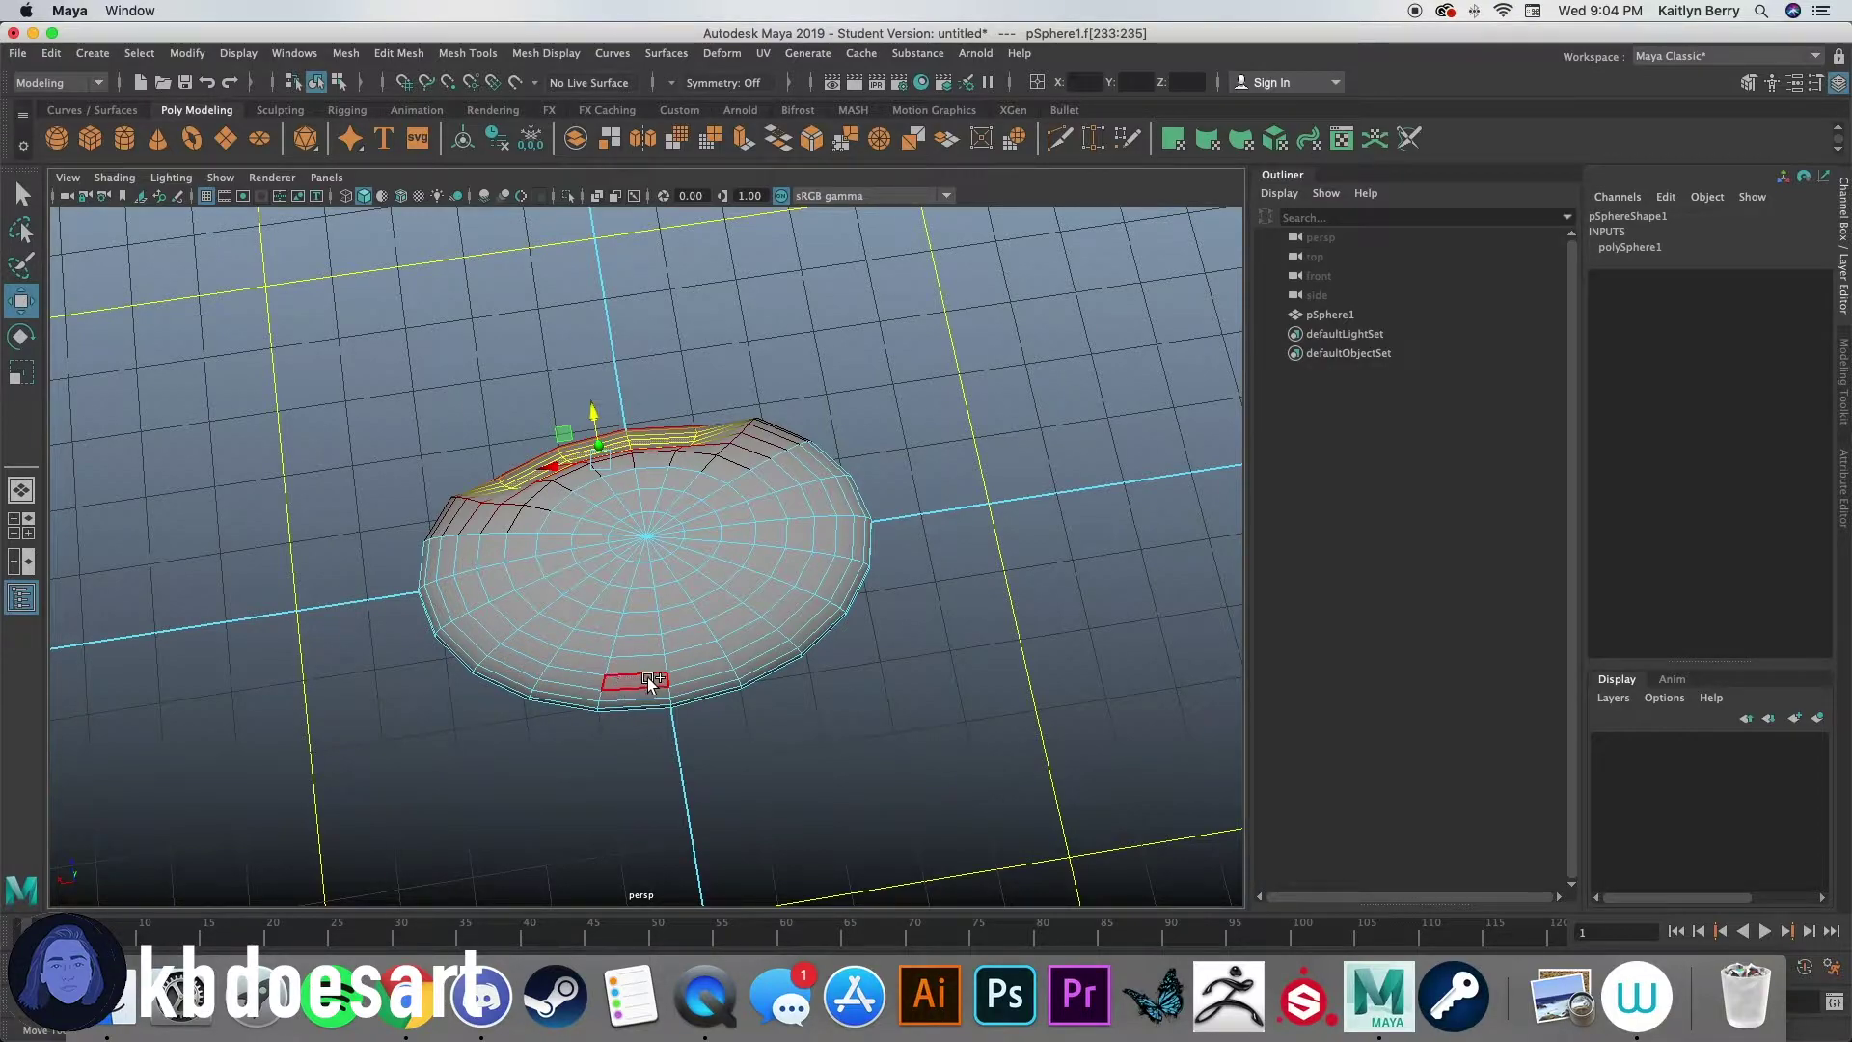
Step: Select the rim face ring, then deselect its upper faces to keep only the side faces
{"action": "double_click", "coordinate": [738, 656], "text": "shift"}
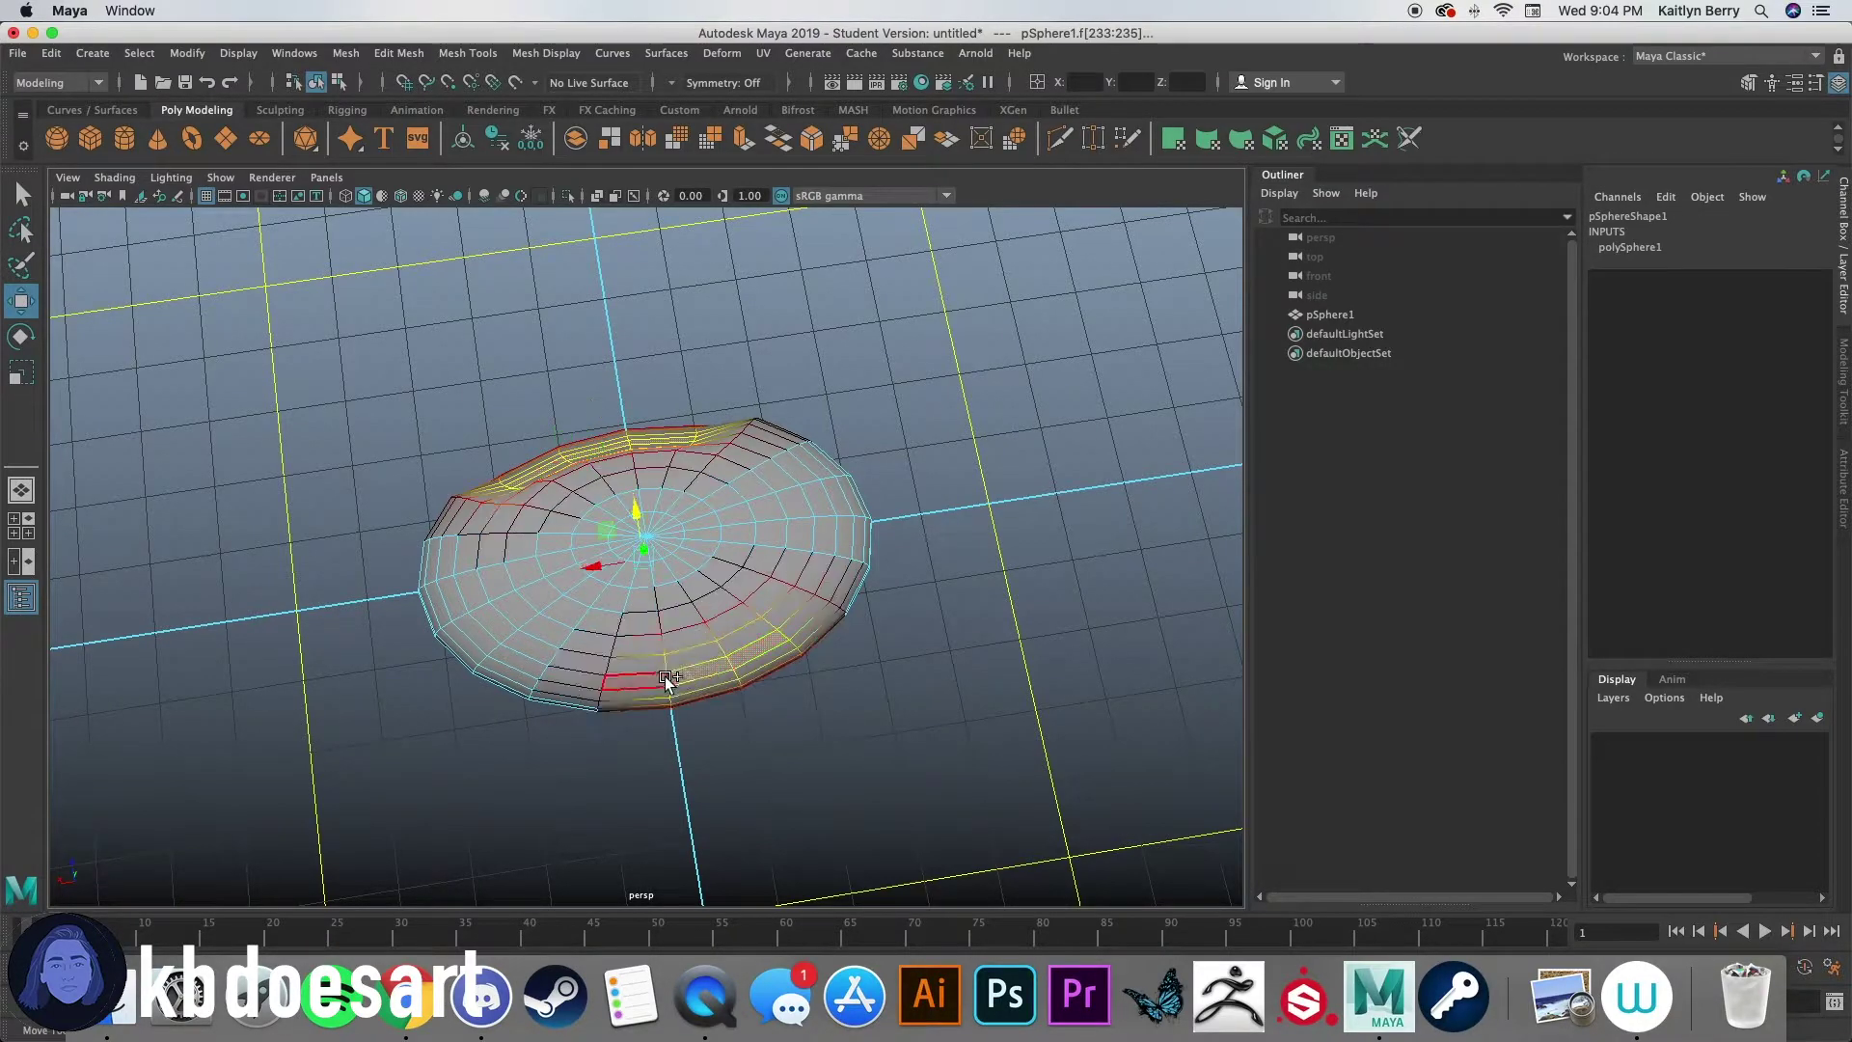
{"action": "left_click_drag", "start_coordinate": [681, 746], "coordinate": [640, 736], "text": "alt"}
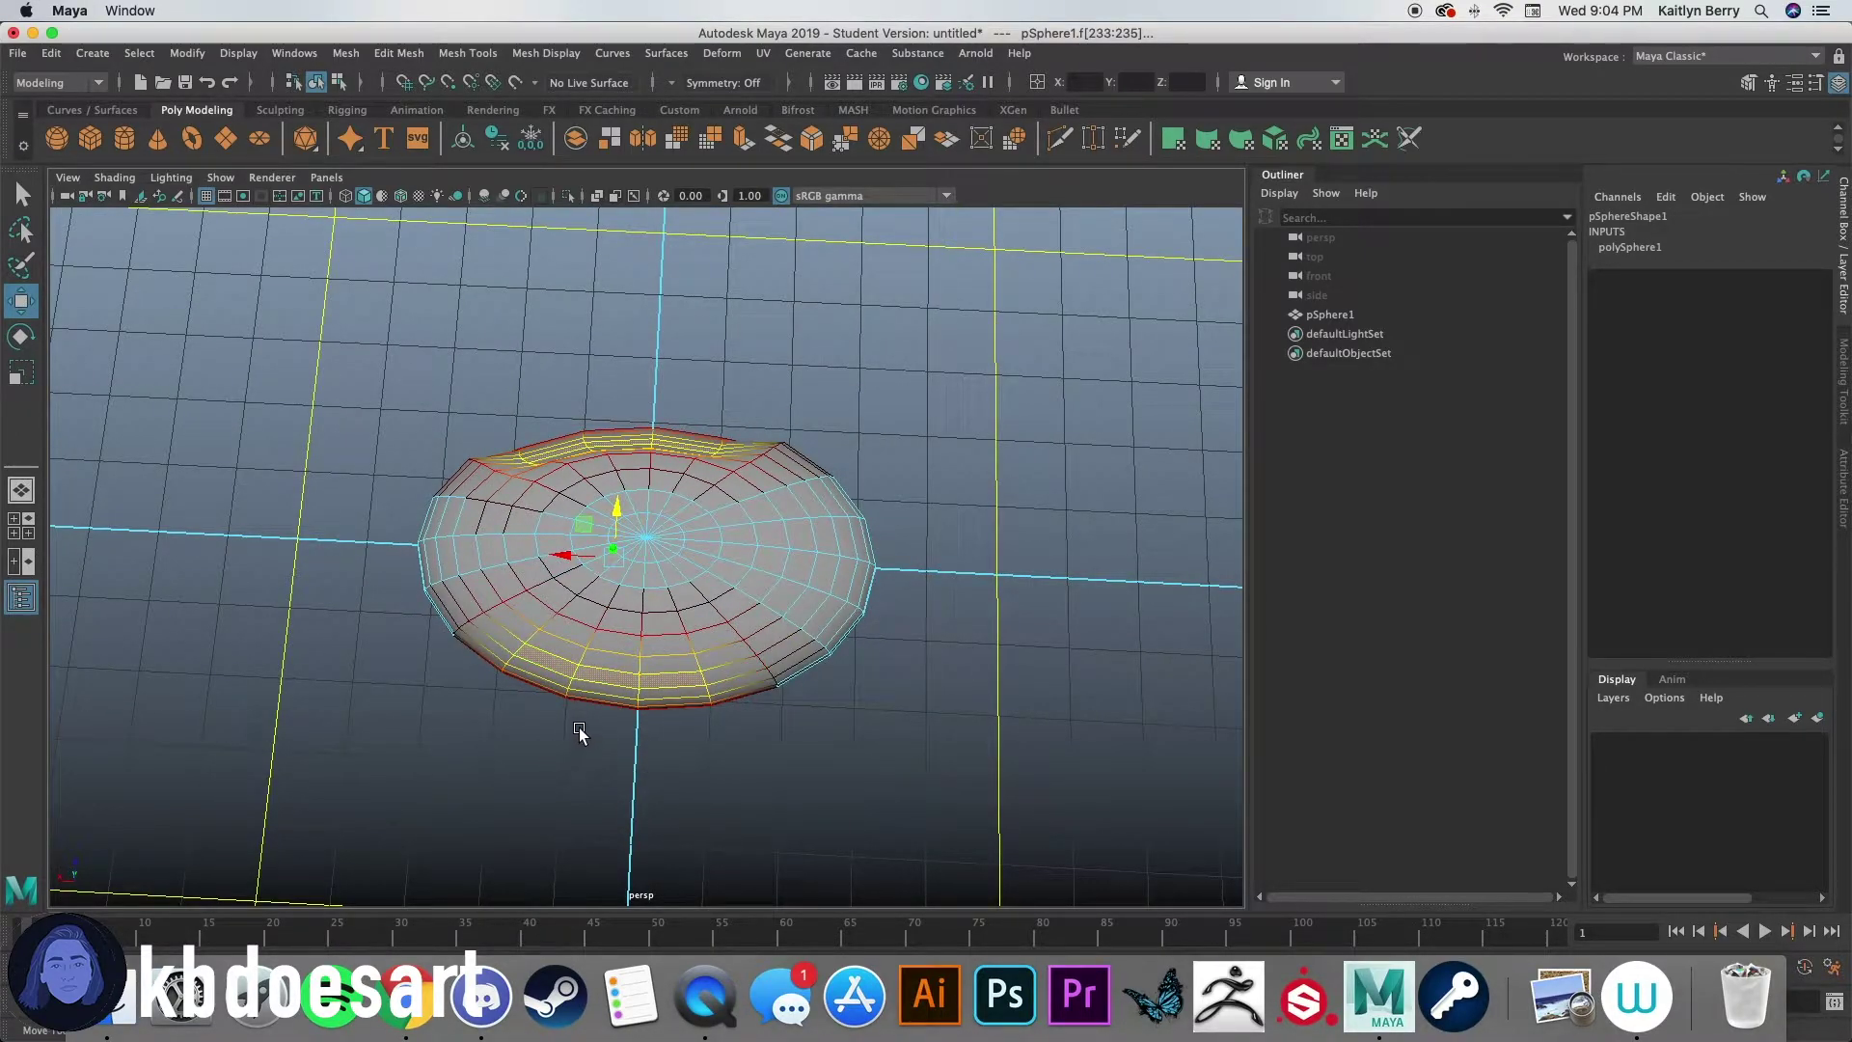
{"action": "left_click", "coordinate": [614, 557]}
{"action": "left_click_drag", "start_coordinate": [765, 507], "coordinate": [782, 581], "text": "alt"}
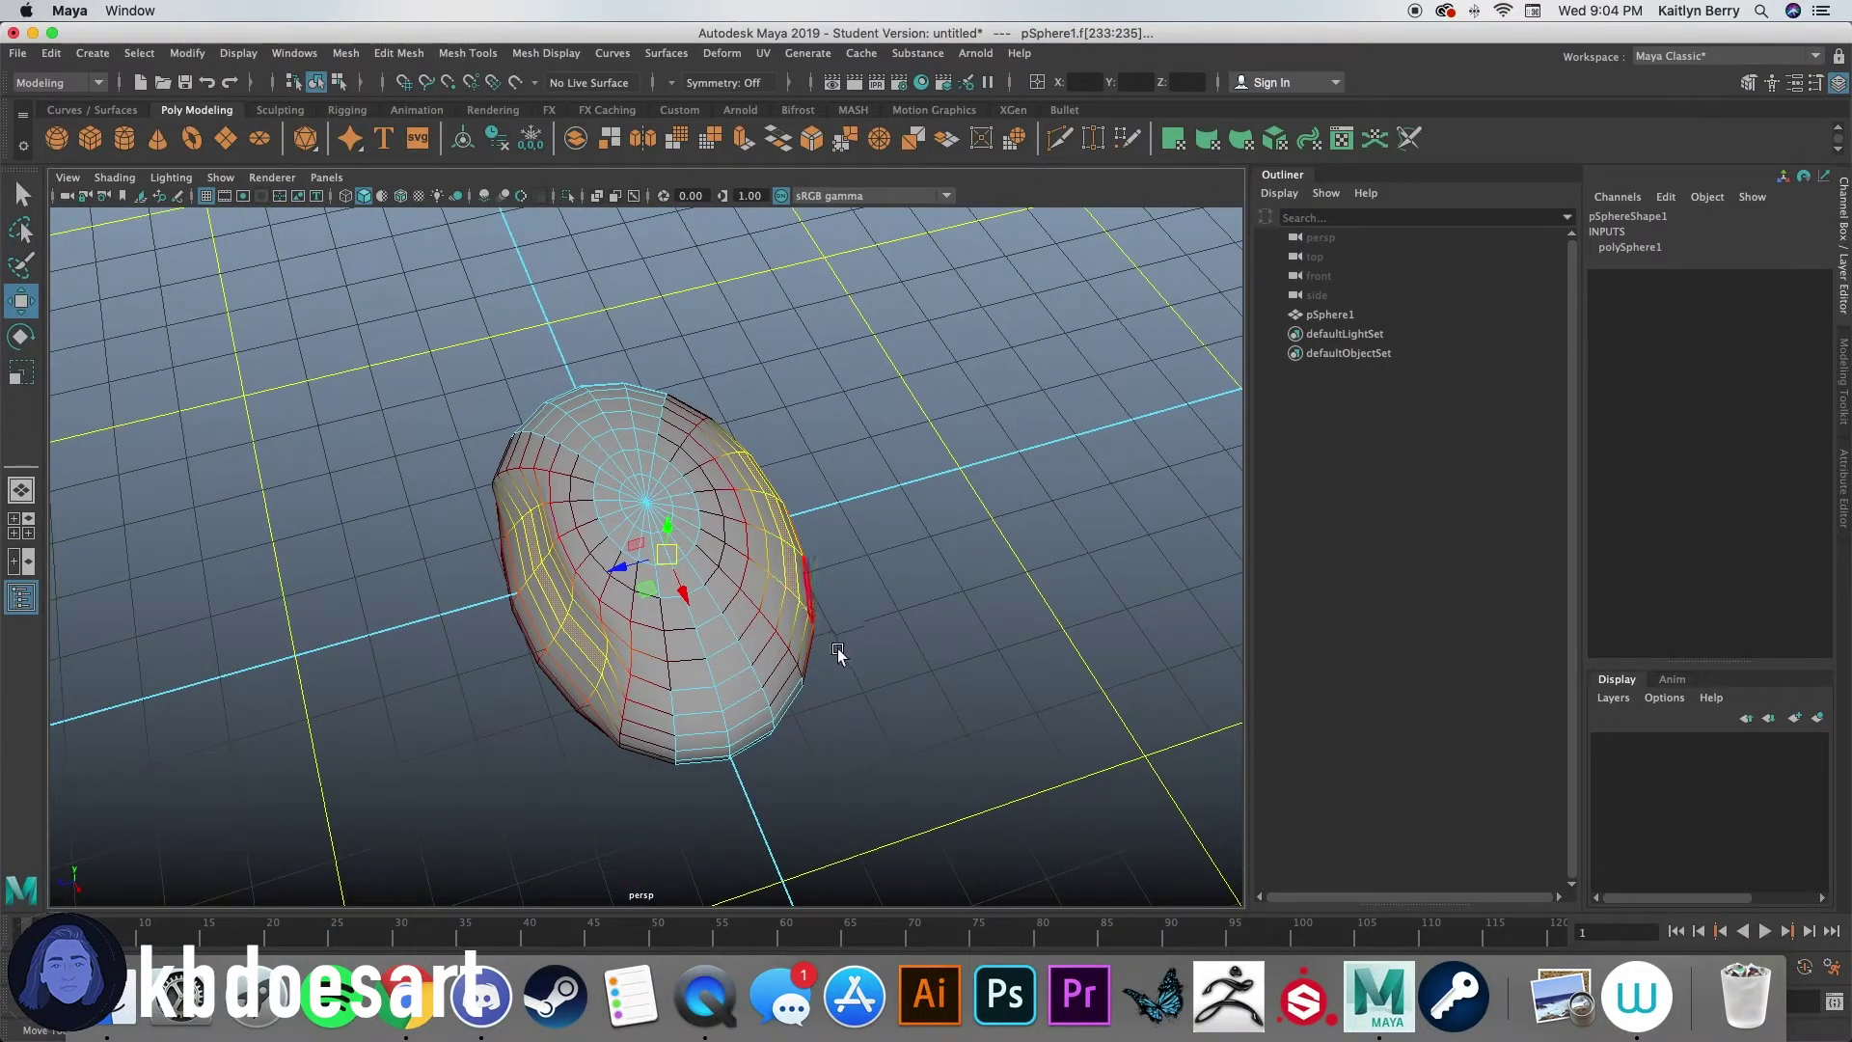
{"action": "left_click_drag", "start_coordinate": [839, 656], "coordinate": [540, 482], "text": "alt"}
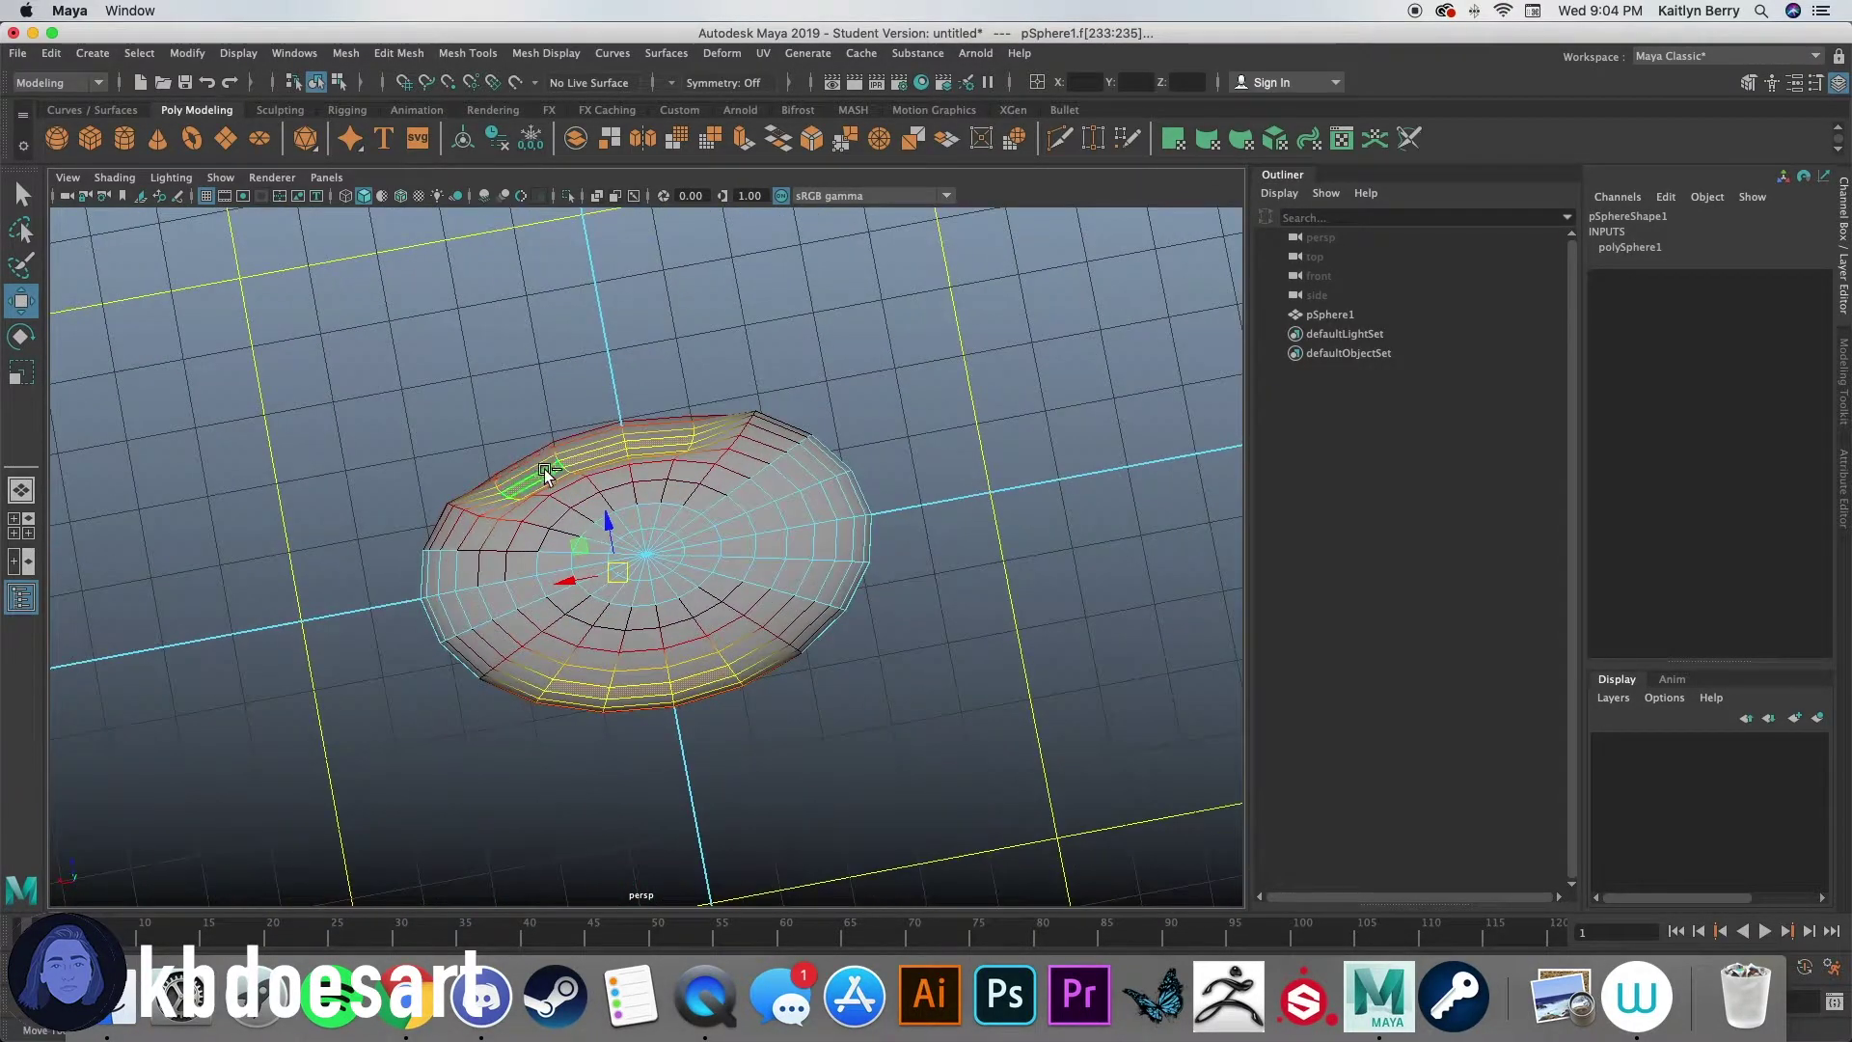
{"action": "left_click", "coordinate": [546, 471], "text": "ctrl"}
{"action": "left_click", "coordinate": [591, 454], "text": "ctrl"}
{"action": "left_click", "coordinate": [656, 435], "text": "ctrl"}
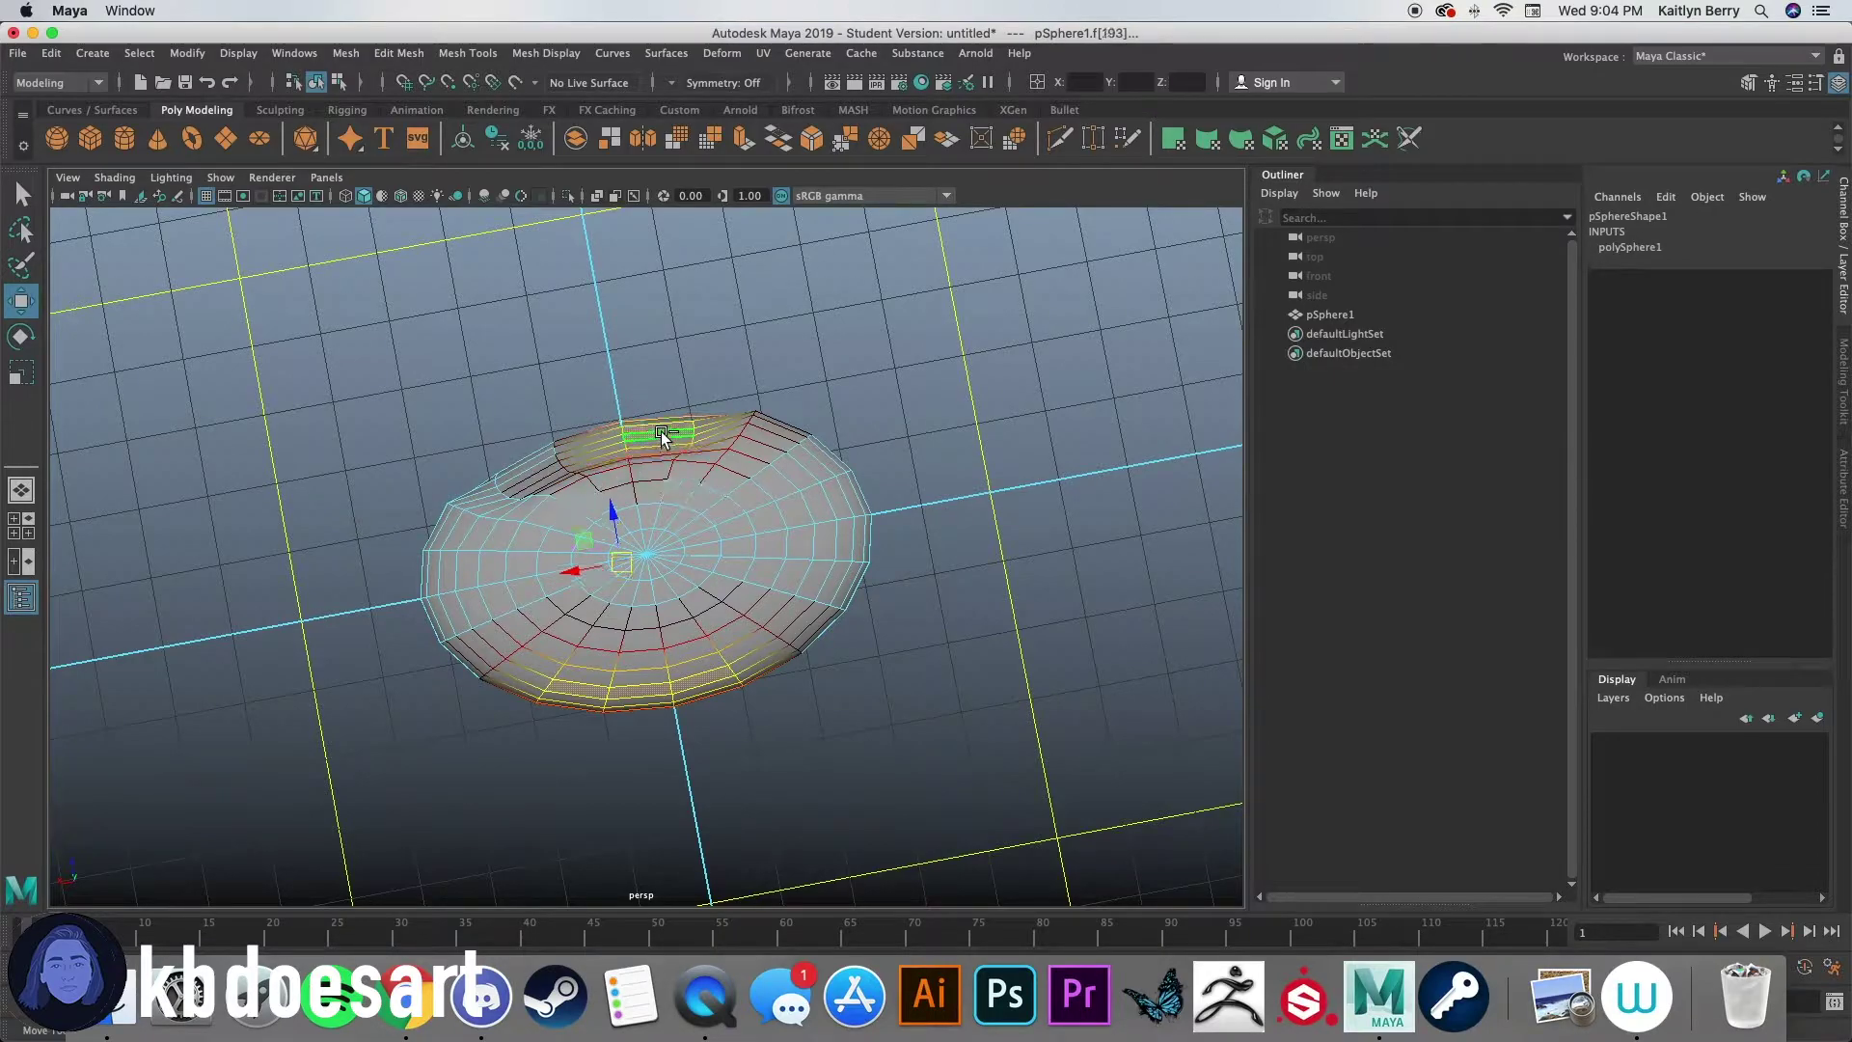
{"action": "left_click", "coordinate": [663, 435], "text": "ctrl"}
{"action": "left_click_drag", "start_coordinate": [724, 633], "coordinate": [669, 410], "text": "alt"}
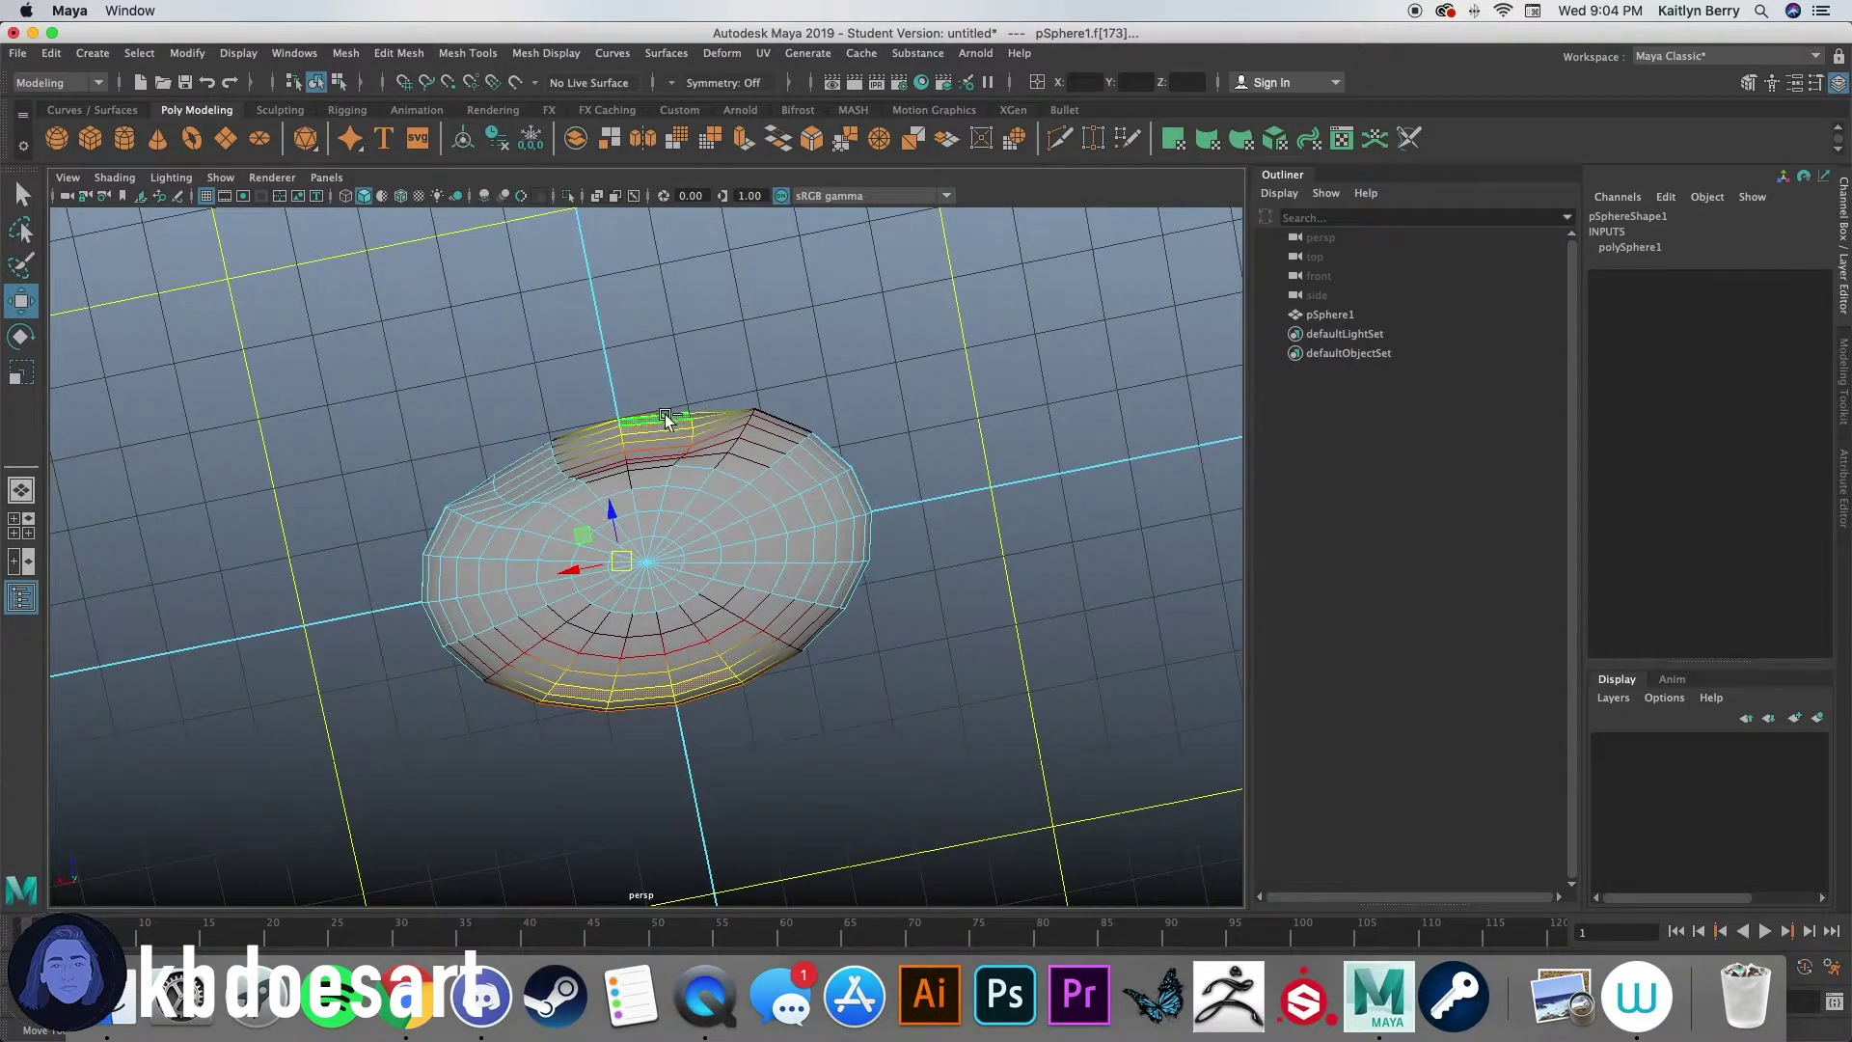
{"action": "left_click", "coordinate": [665, 417], "text": "ctrl"}
{"action": "left_click", "coordinate": [664, 425], "text": "ctrl"}
{"action": "left_click_drag", "start_coordinate": [805, 644], "coordinate": [685, 672], "text": "alt"}
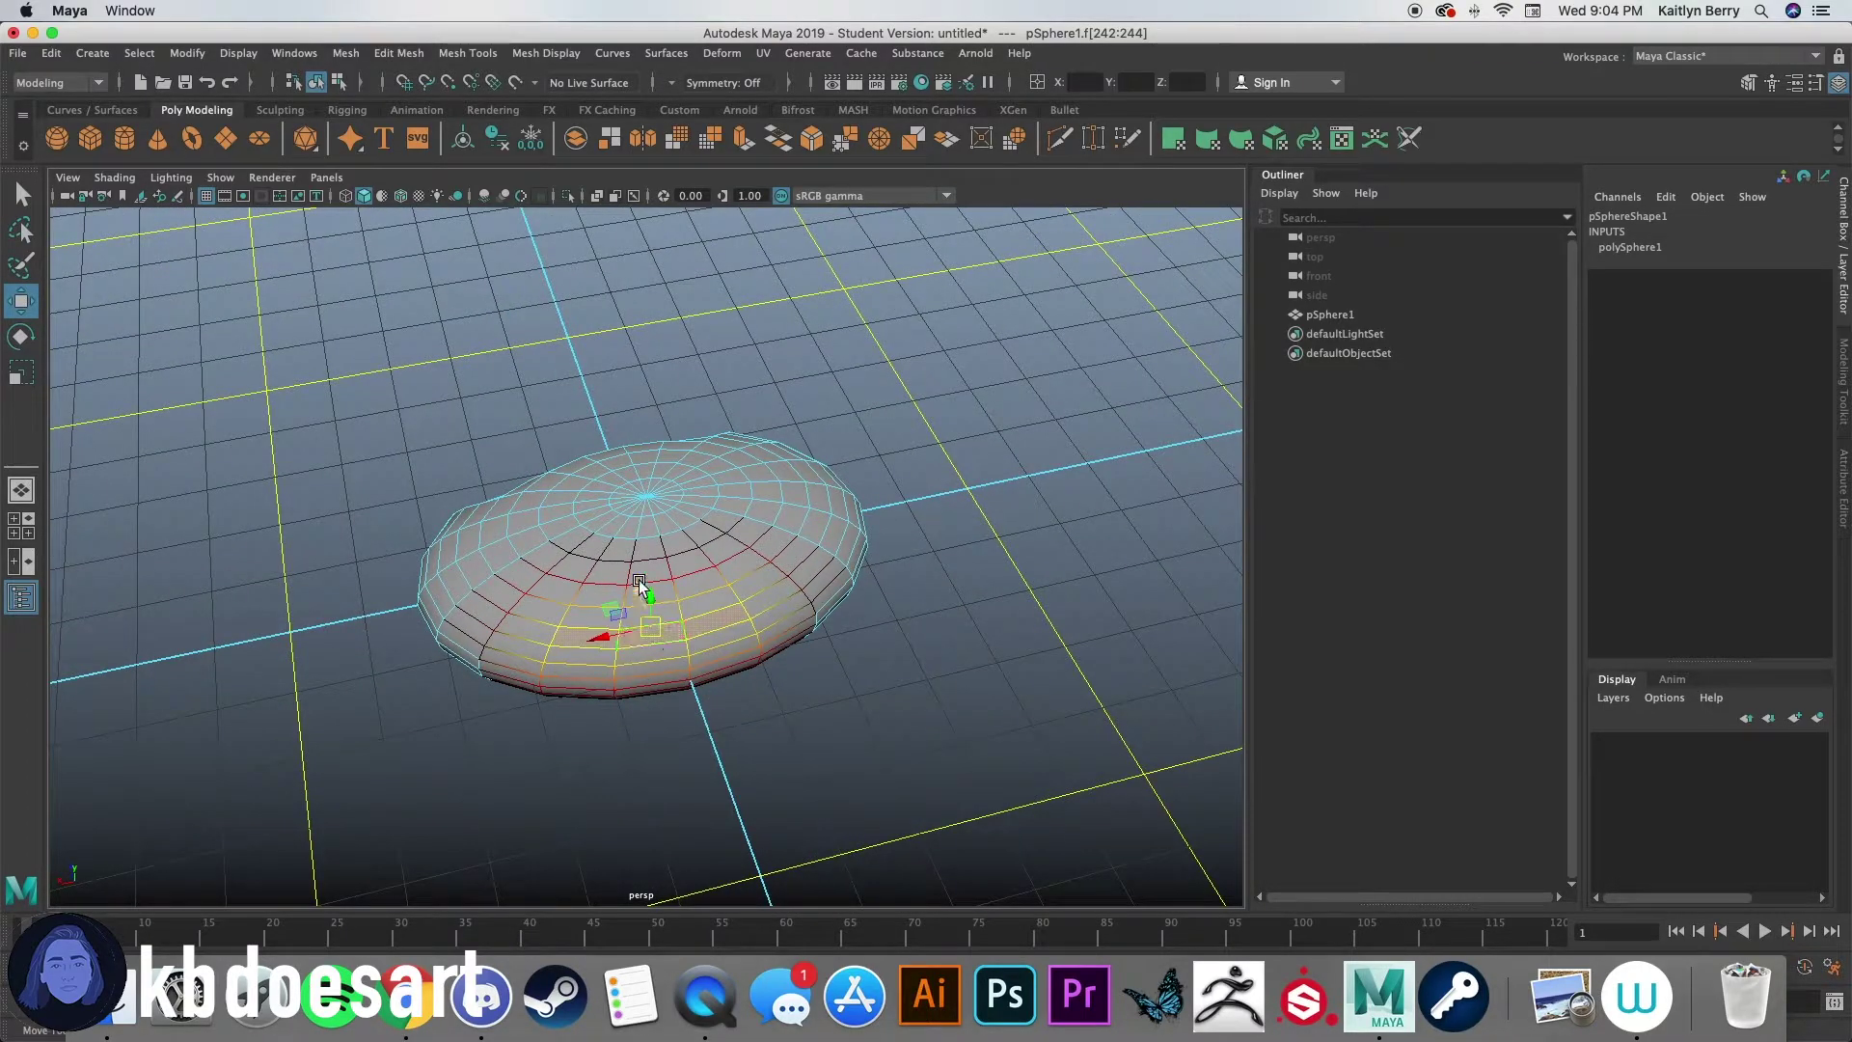
Step: Push the soft-selected side faces along Z, then return to whole-object selection
{"action": "left_click_drag", "start_coordinate": [639, 581], "coordinate": [711, 591]}
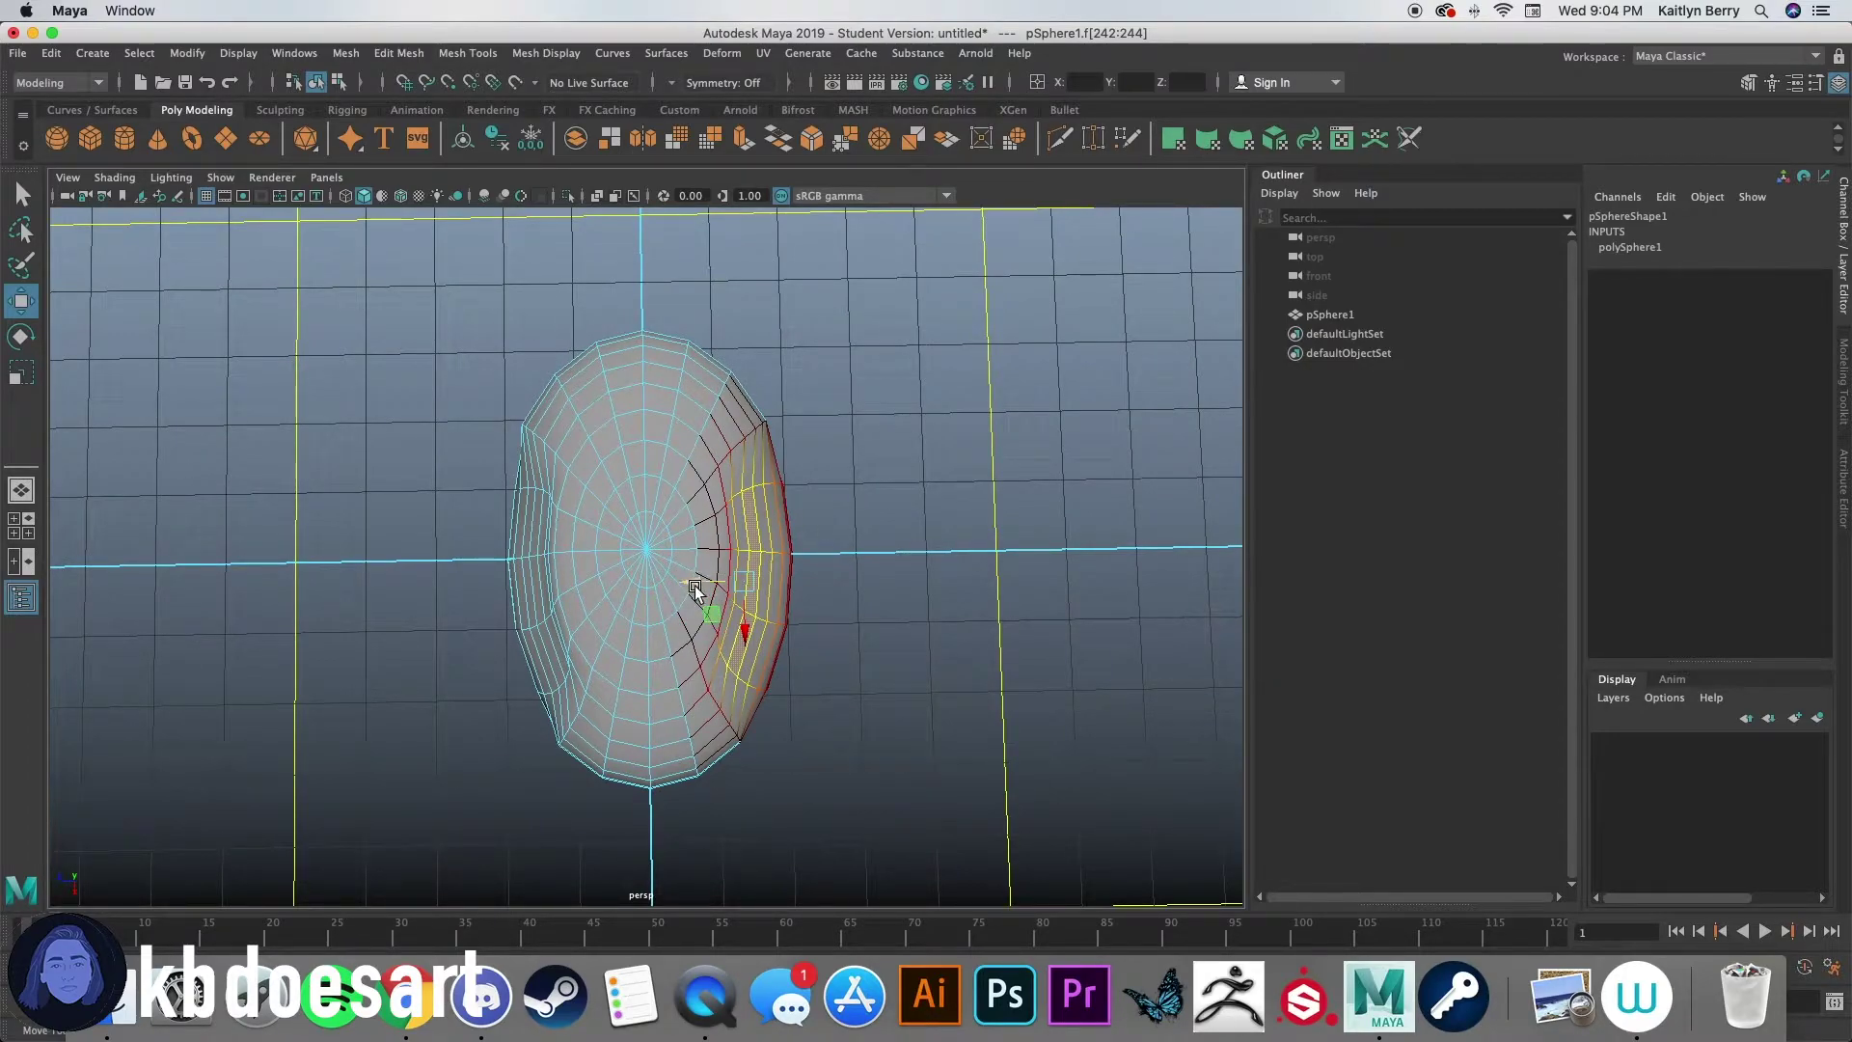
{"action": "left_click", "coordinate": [709, 485]}
{"action": "right_click_drag", "start_coordinate": [709, 484], "coordinate": [805, 418]}
{"action": "left_click", "coordinate": [897, 302]}
{"action": "left_click", "coordinate": [657, 484]}
{"action": "left_click", "coordinate": [1133, 310]}
{"action": "left_click_drag", "start_coordinate": [794, 737], "coordinate": [752, 604], "text": "alt"}
Step: Raise the oval to Translate Y 1.263 and hide the viewport grid
{"action": "left_click", "coordinate": [753, 602]}
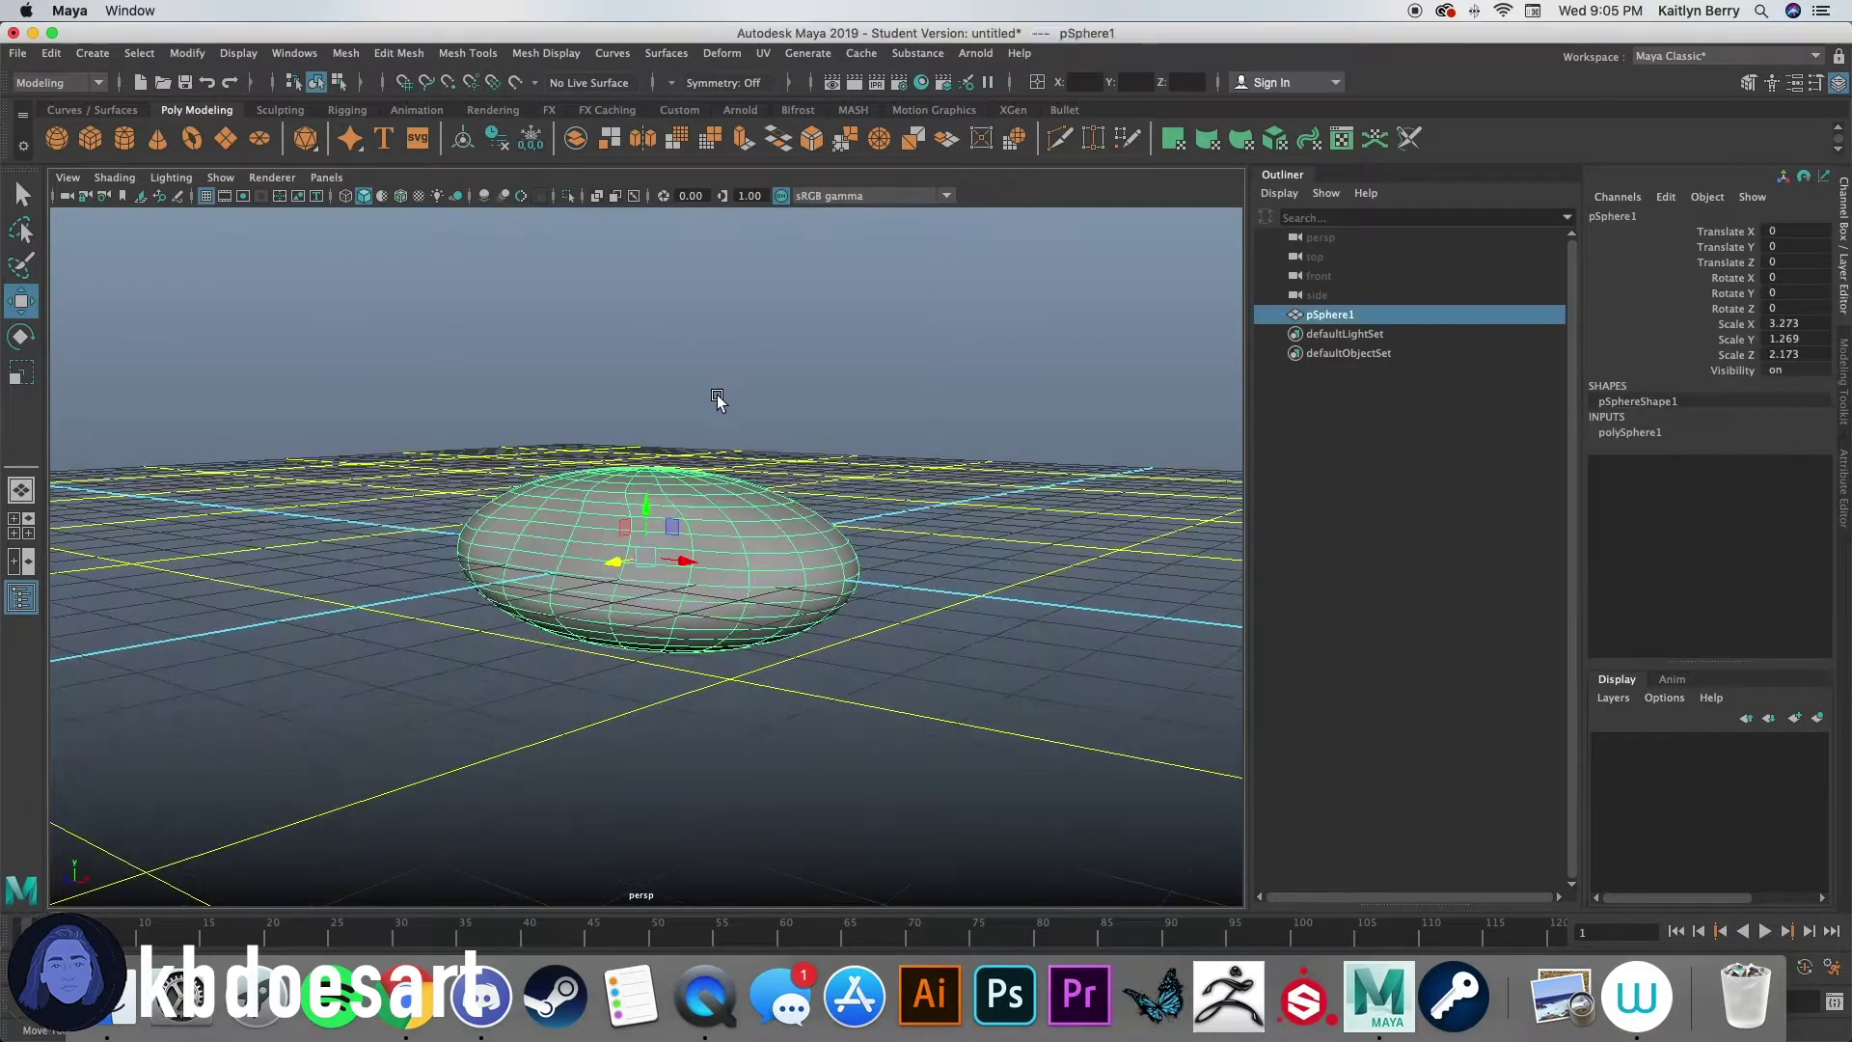
{"action": "left_click_drag", "start_coordinate": [646, 501], "coordinate": [659, 415]}
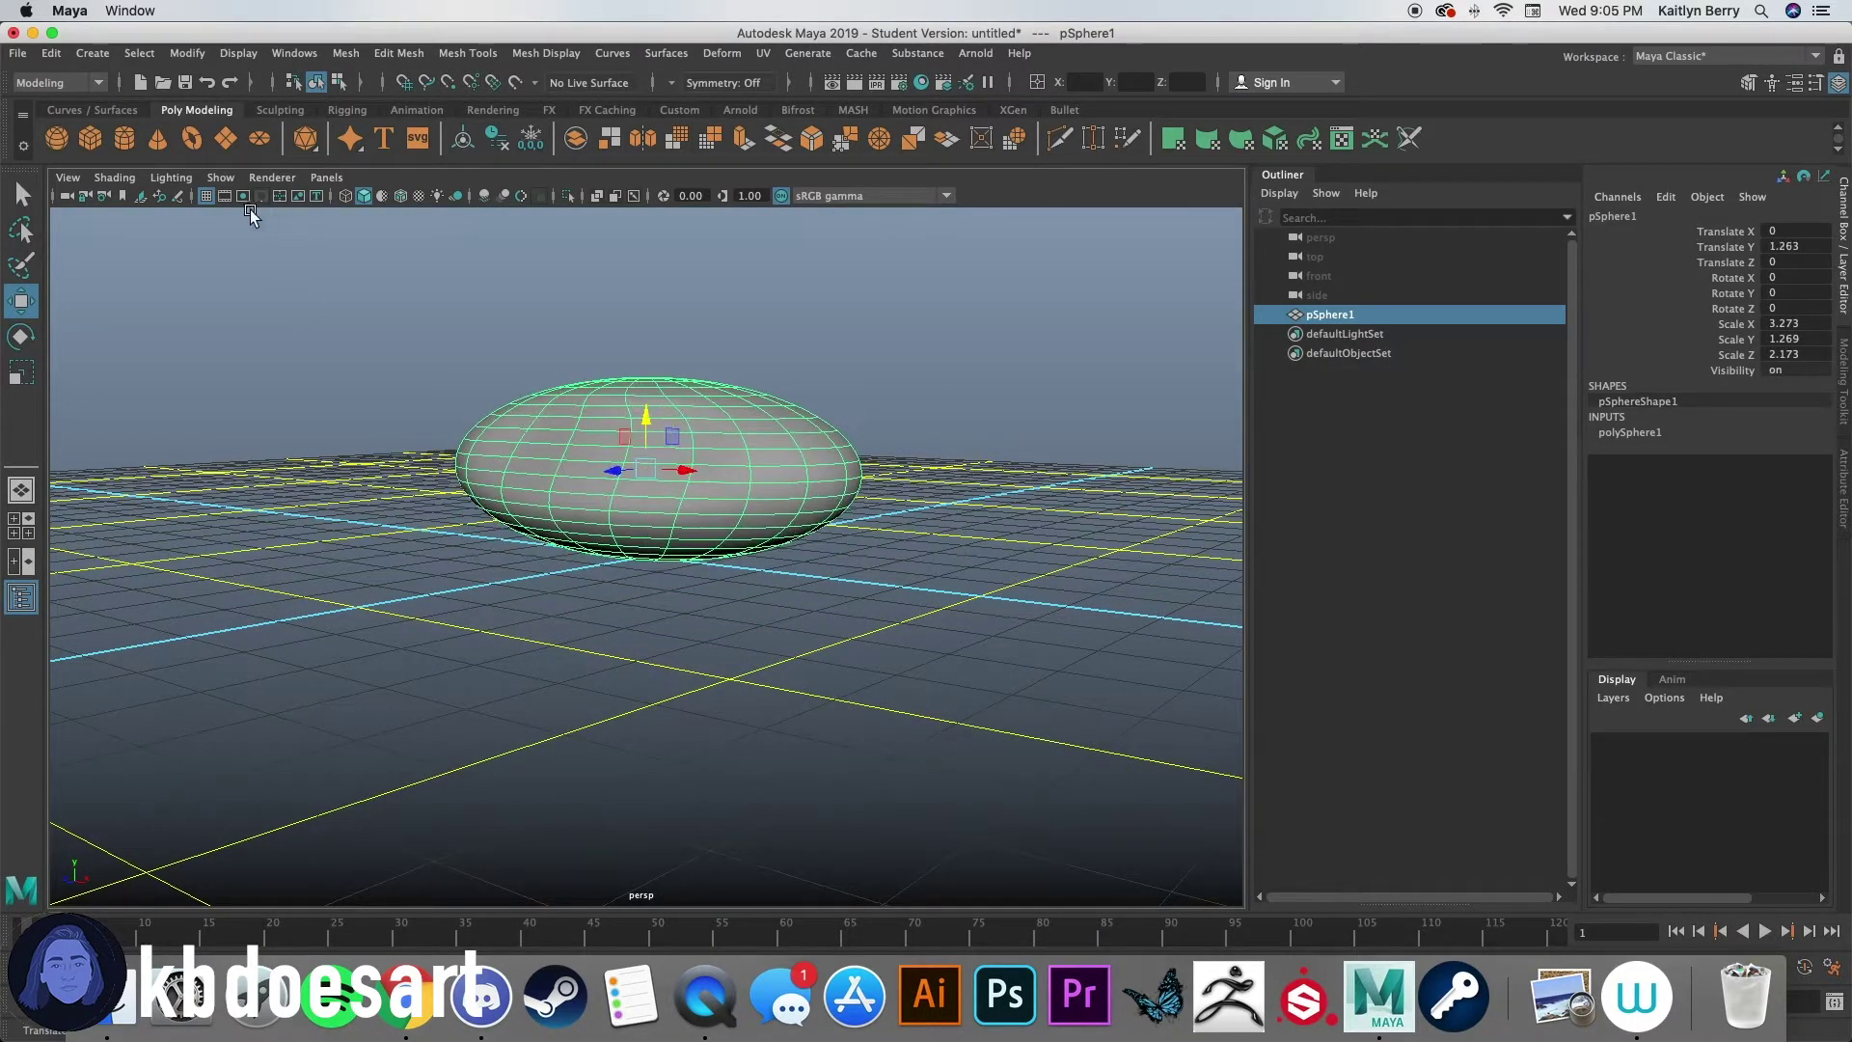
{"action": "left_click", "coordinate": [205, 196]}
{"action": "left_click_drag", "start_coordinate": [537, 525], "coordinate": [626, 500], "text": "alt"}
{"action": "right_click_drag", "start_coordinate": [627, 501], "coordinate": [646, 496]}
Step: In front view, box-select the oval's lower-half faces and delete them, leaving an open dome
{"action": "key", "text": "space"}
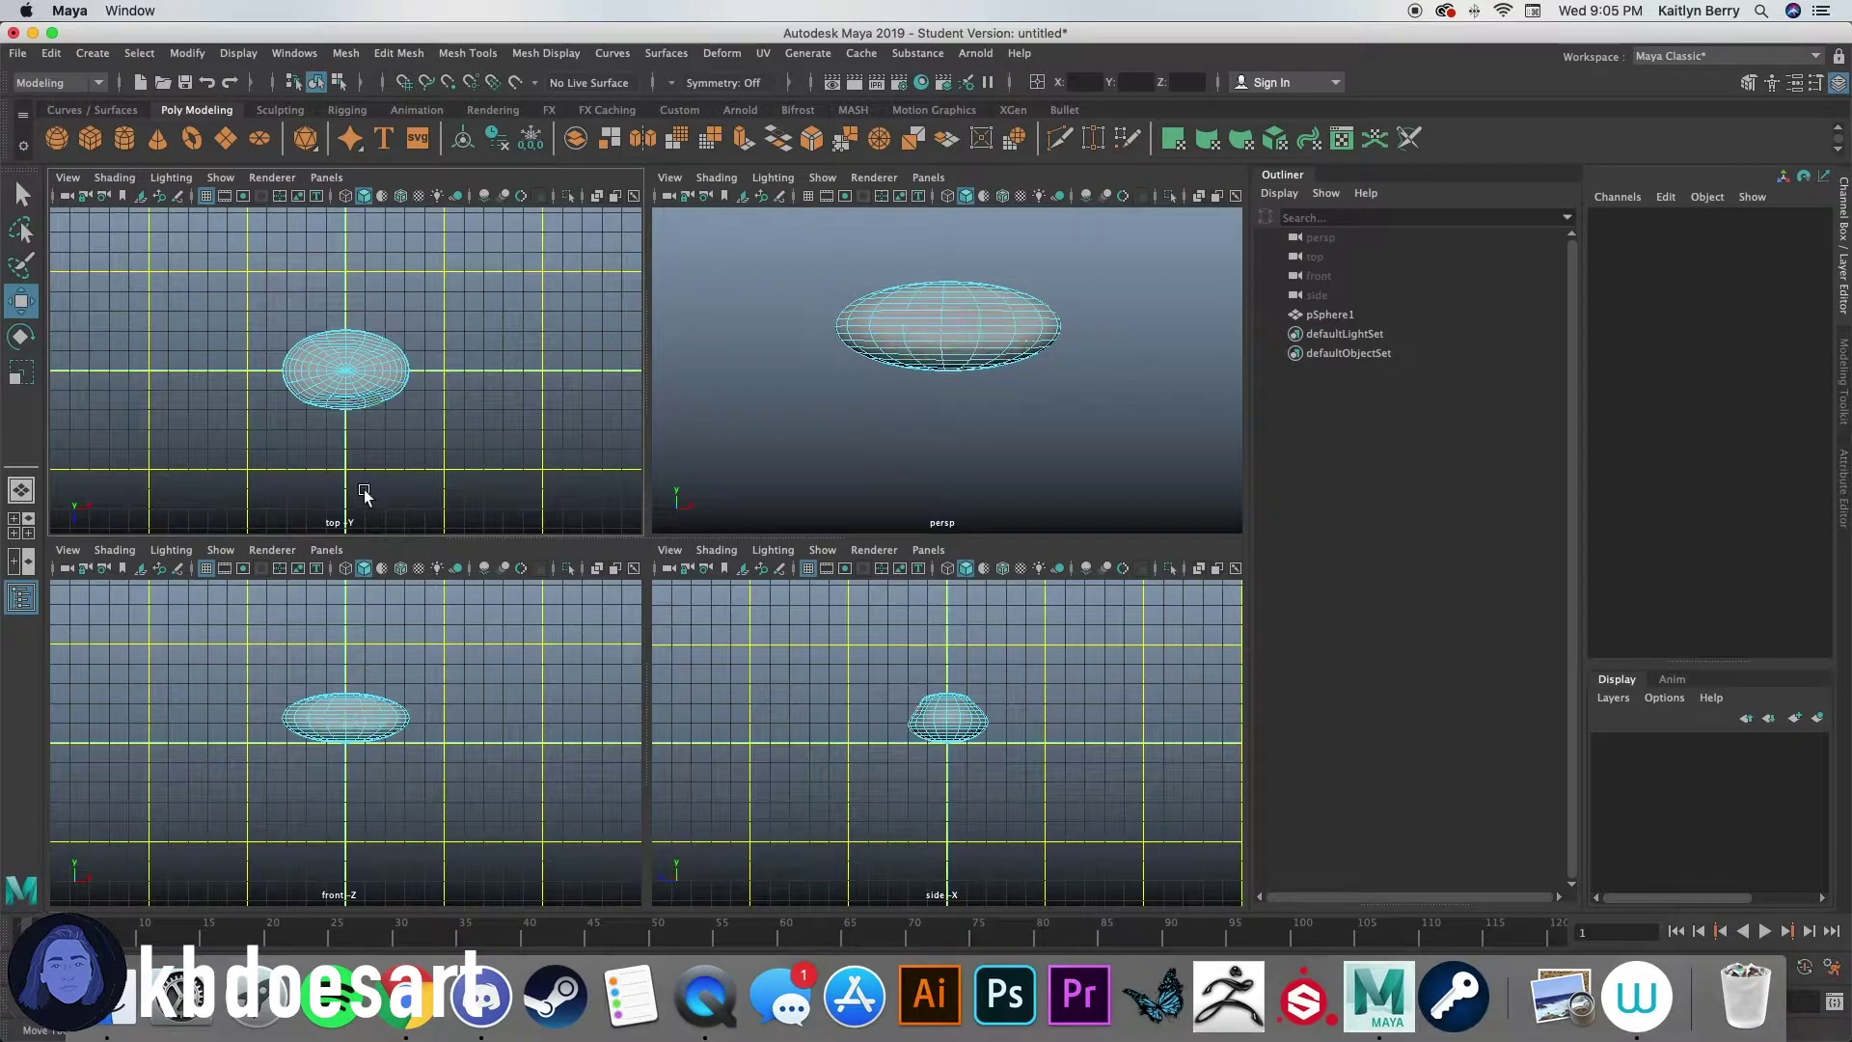
{"action": "left_click", "coordinate": [380, 452]}
{"action": "key", "text": "space"}
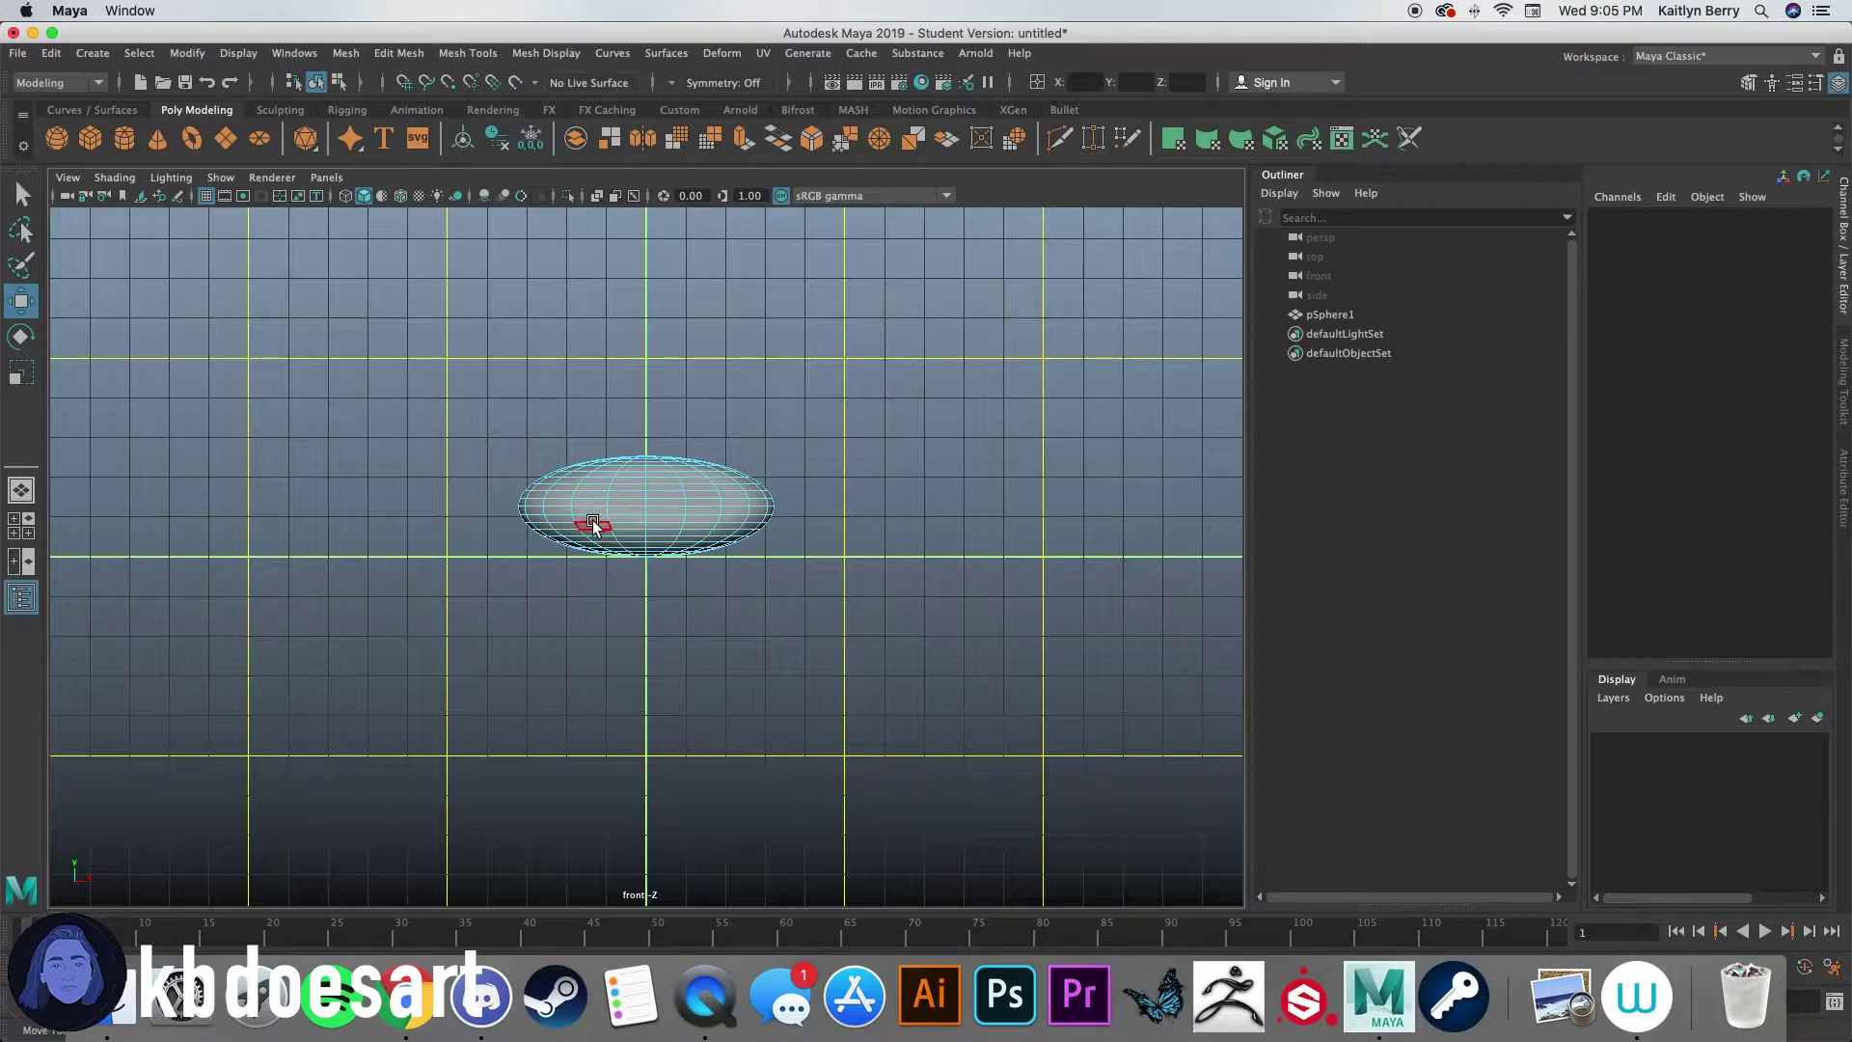
{"action": "right_click_drag", "start_coordinate": [591, 522], "coordinate": [1039, 461], "text": "alt"}
{"action": "left_click_drag", "start_coordinate": [294, 482], "coordinate": [1100, 711]}
{"action": "key", "text": "Delete"}
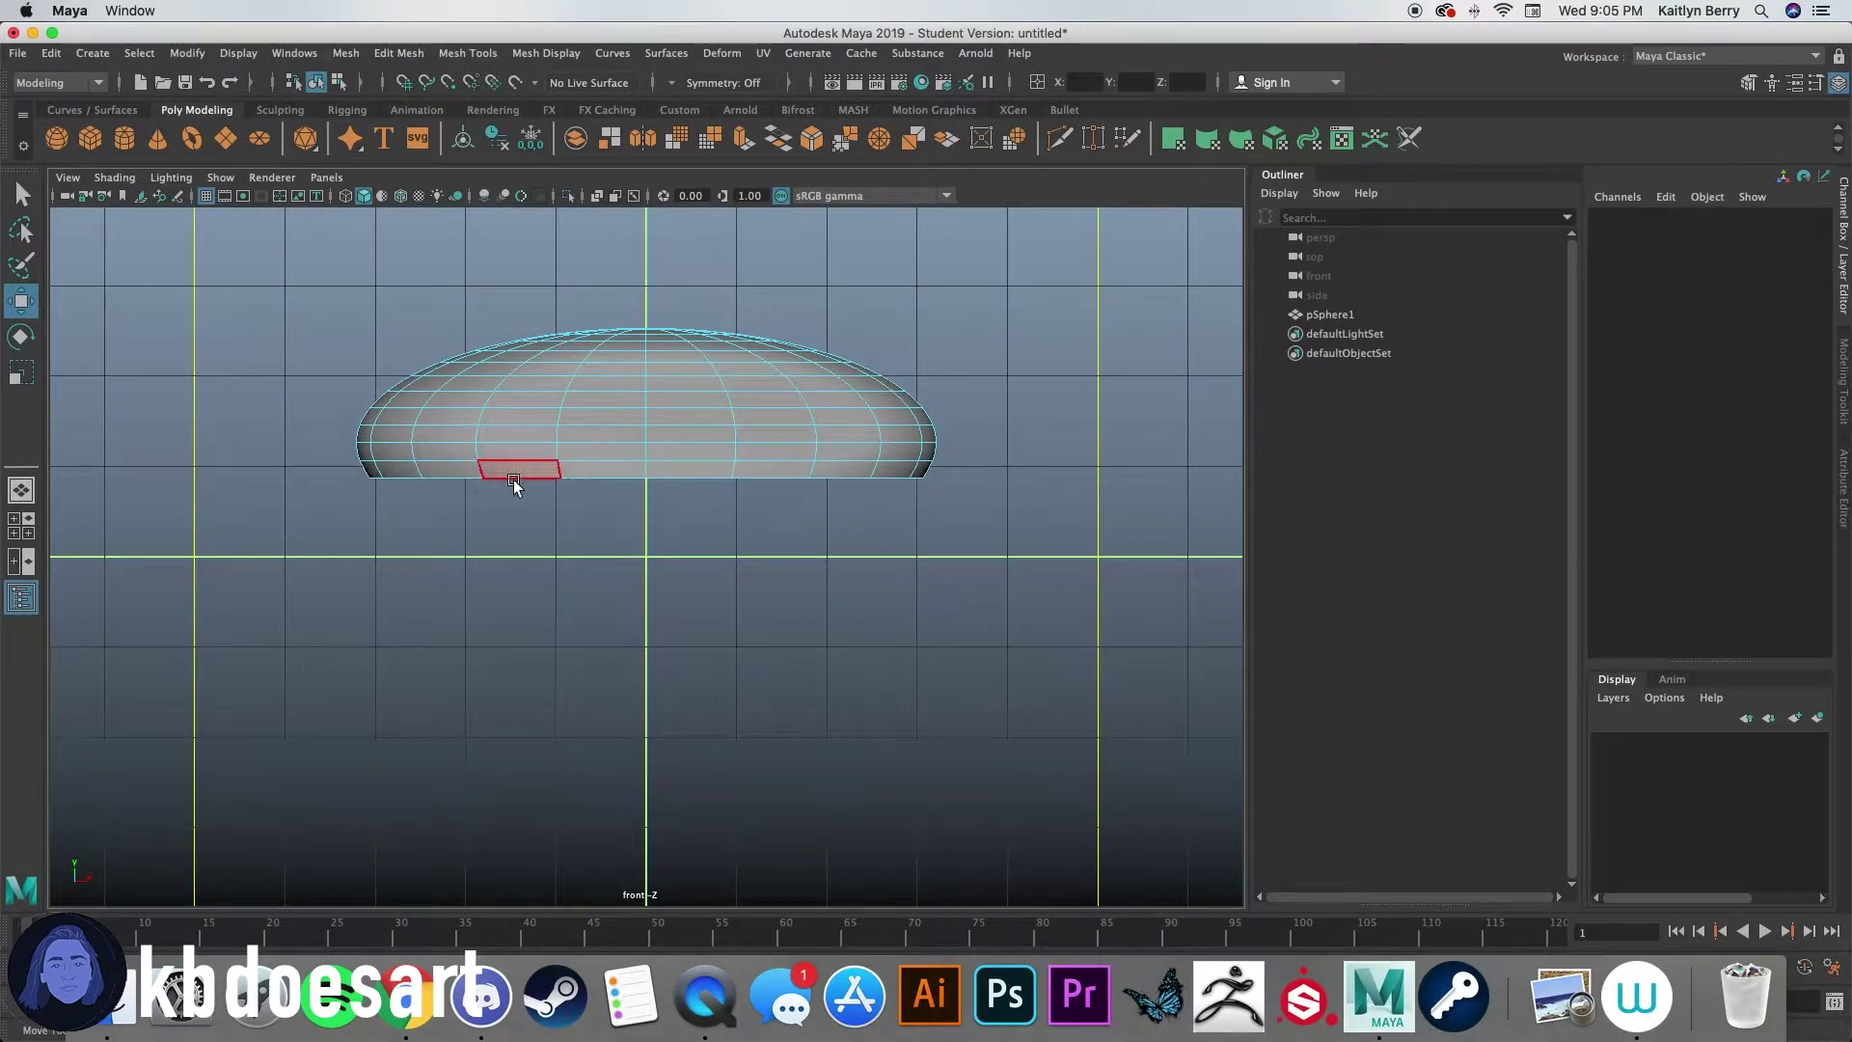
{"action": "right_click_drag", "start_coordinate": [738, 364], "coordinate": [820, 333]}
{"action": "key", "text": "space"}
{"action": "key", "text": "space"}
{"action": "left_click_drag", "start_coordinate": [798, 637], "coordinate": [774, 290], "text": "alt"}
{"action": "right_click_drag", "start_coordinate": [774, 290], "coordinate": [783, 267]}
Step: Select the open rim edge loop and cap the dome's underside with Mesh > Fill Hole
{"action": "double_click", "coordinate": [784, 276]}
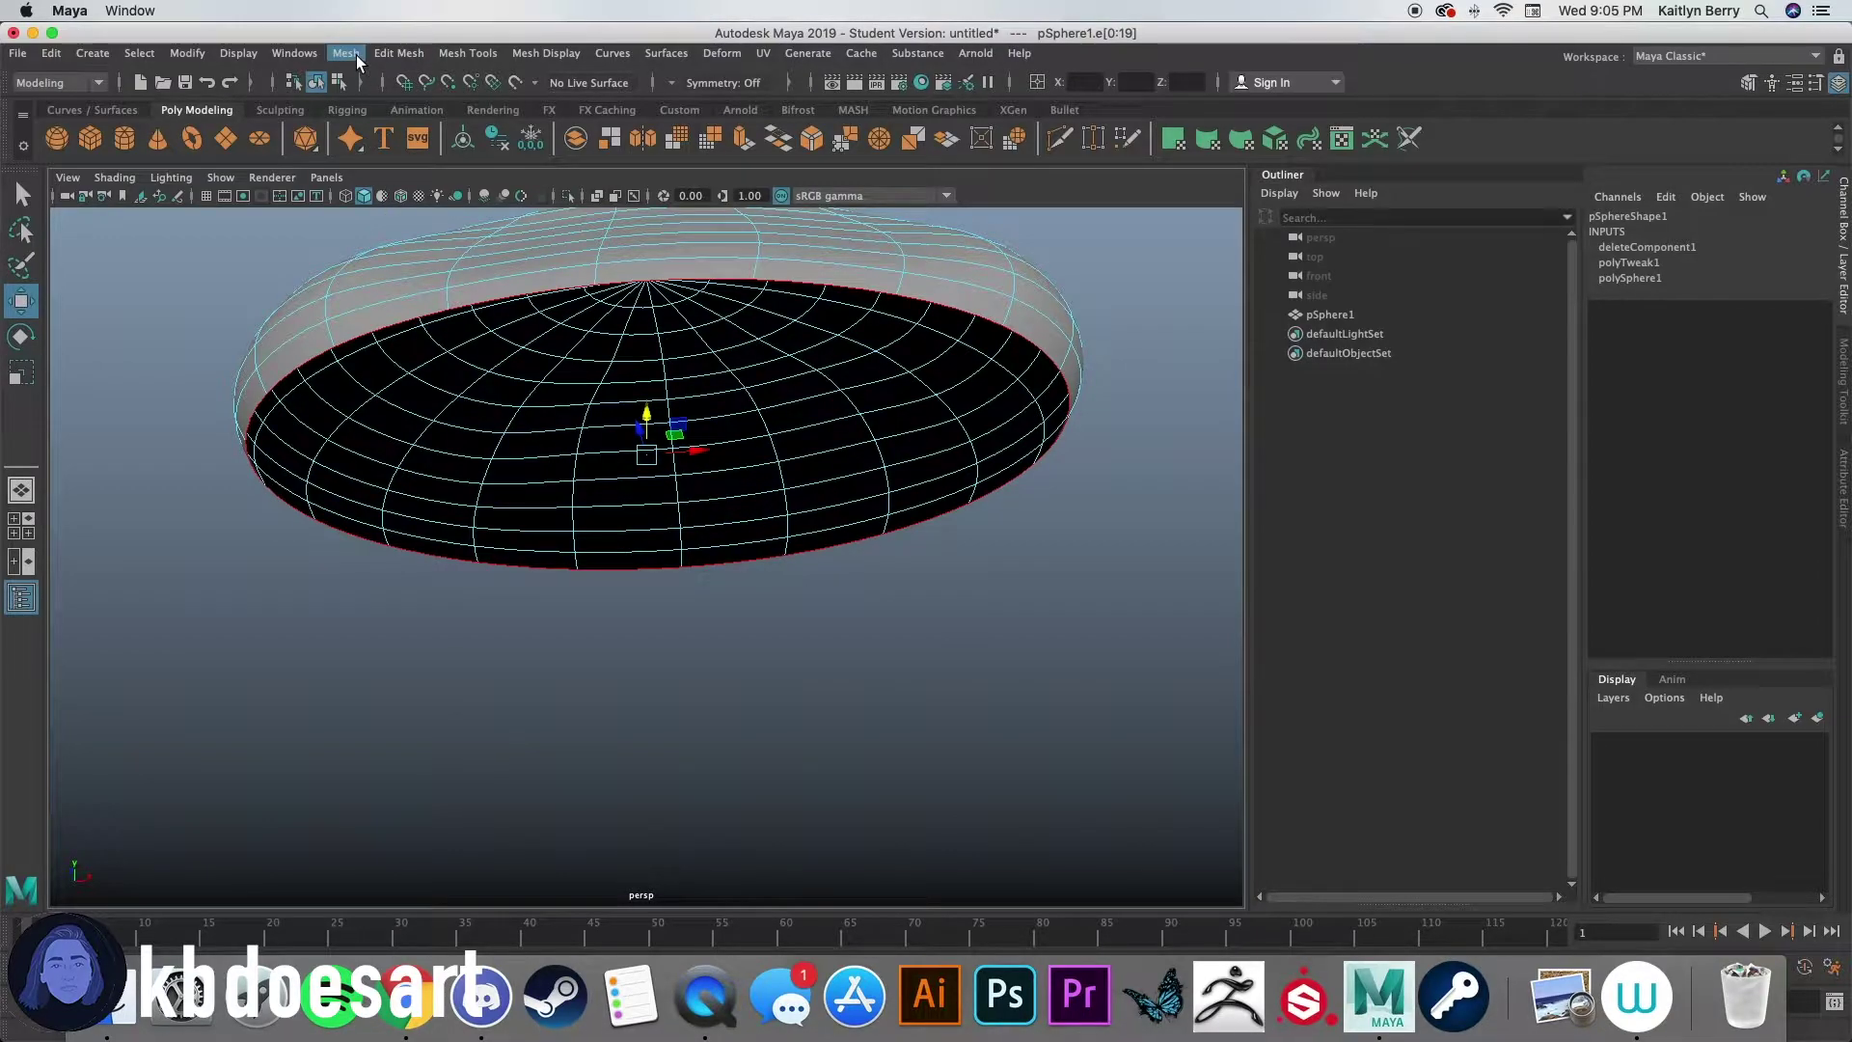
{"action": "left_click", "coordinate": [382, 53]}
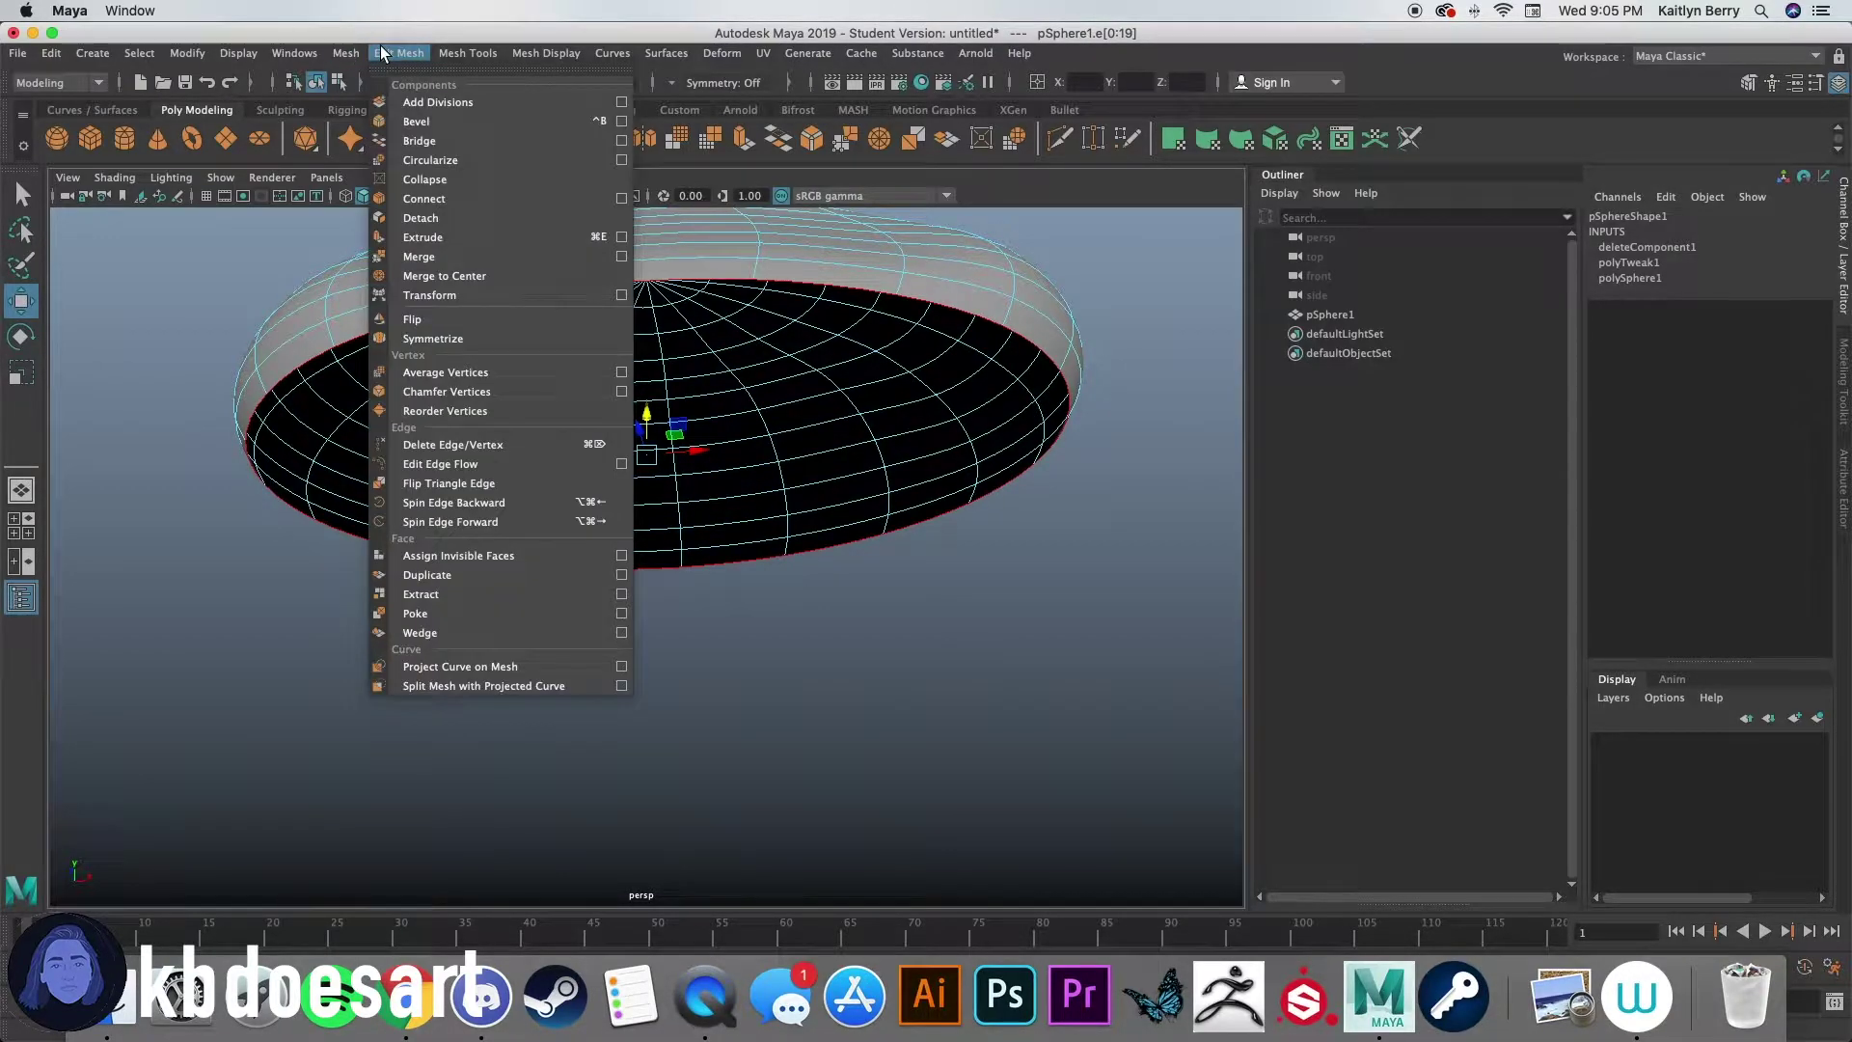
{"action": "left_click", "coordinate": [351, 51]}
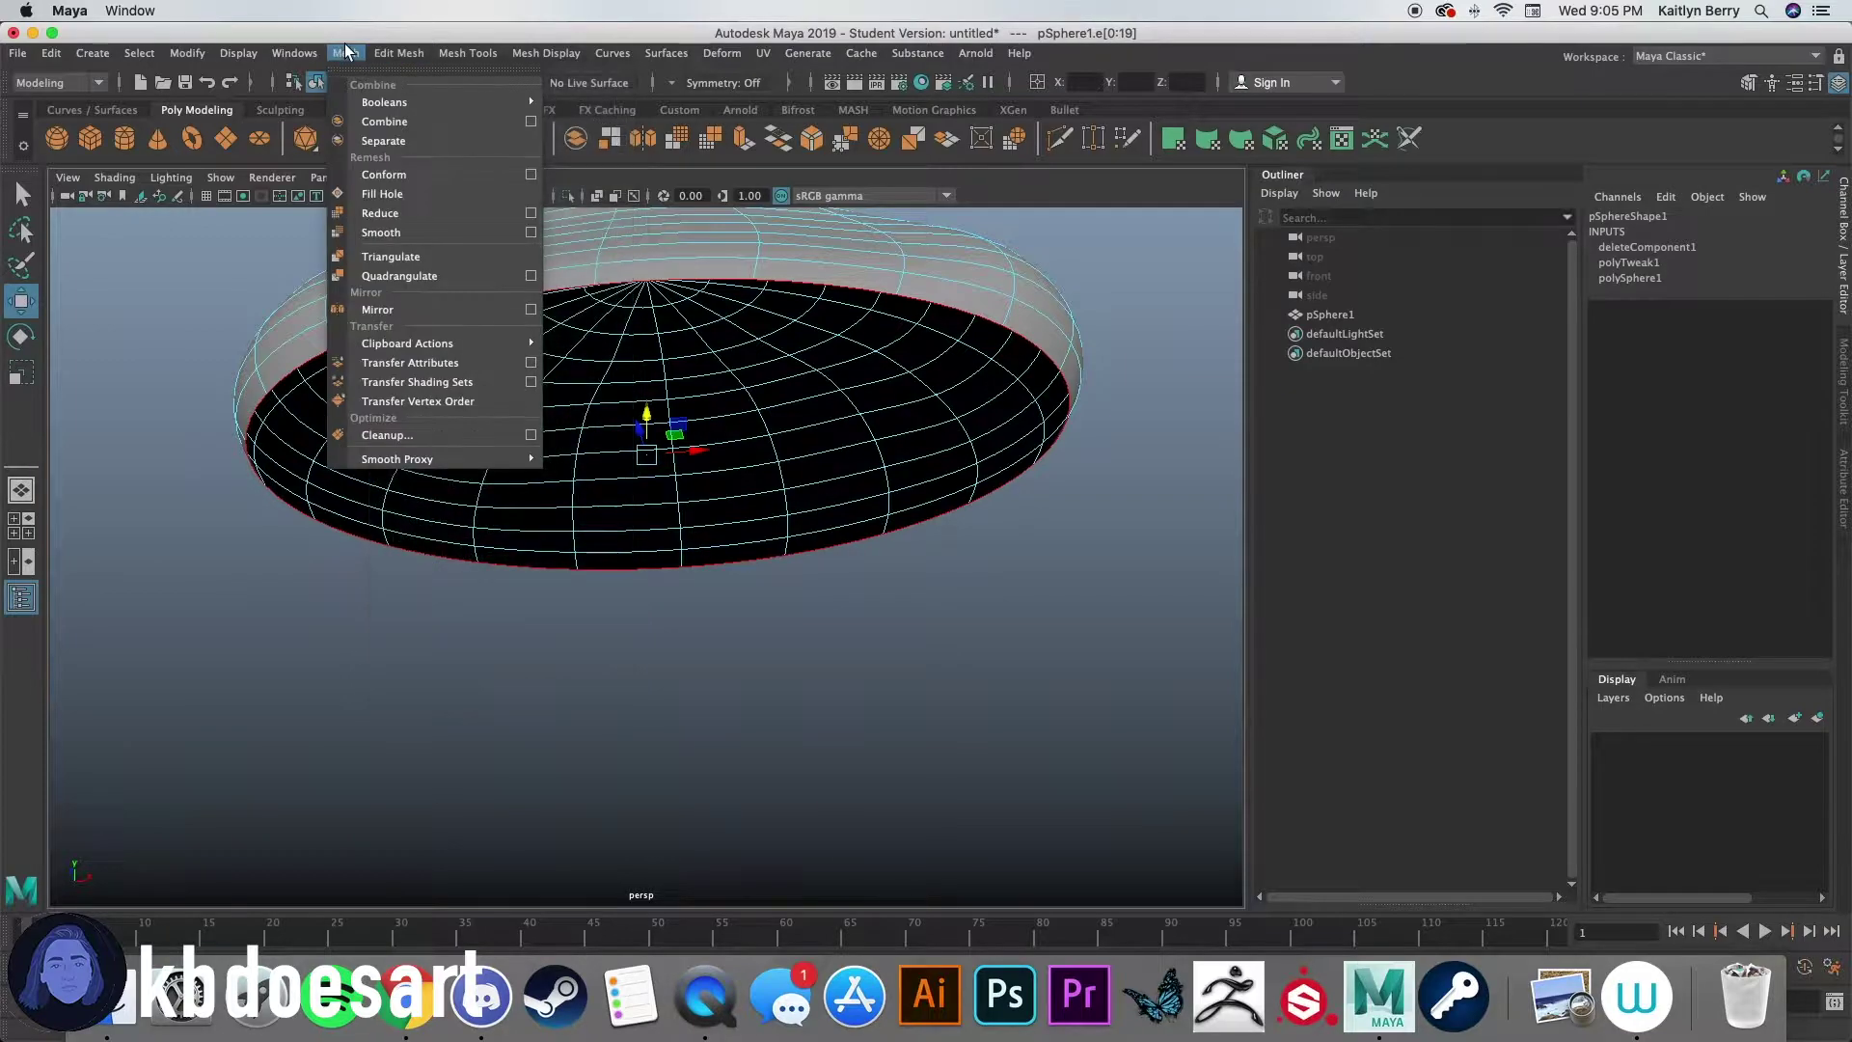
{"action": "left_click", "coordinate": [377, 196]}
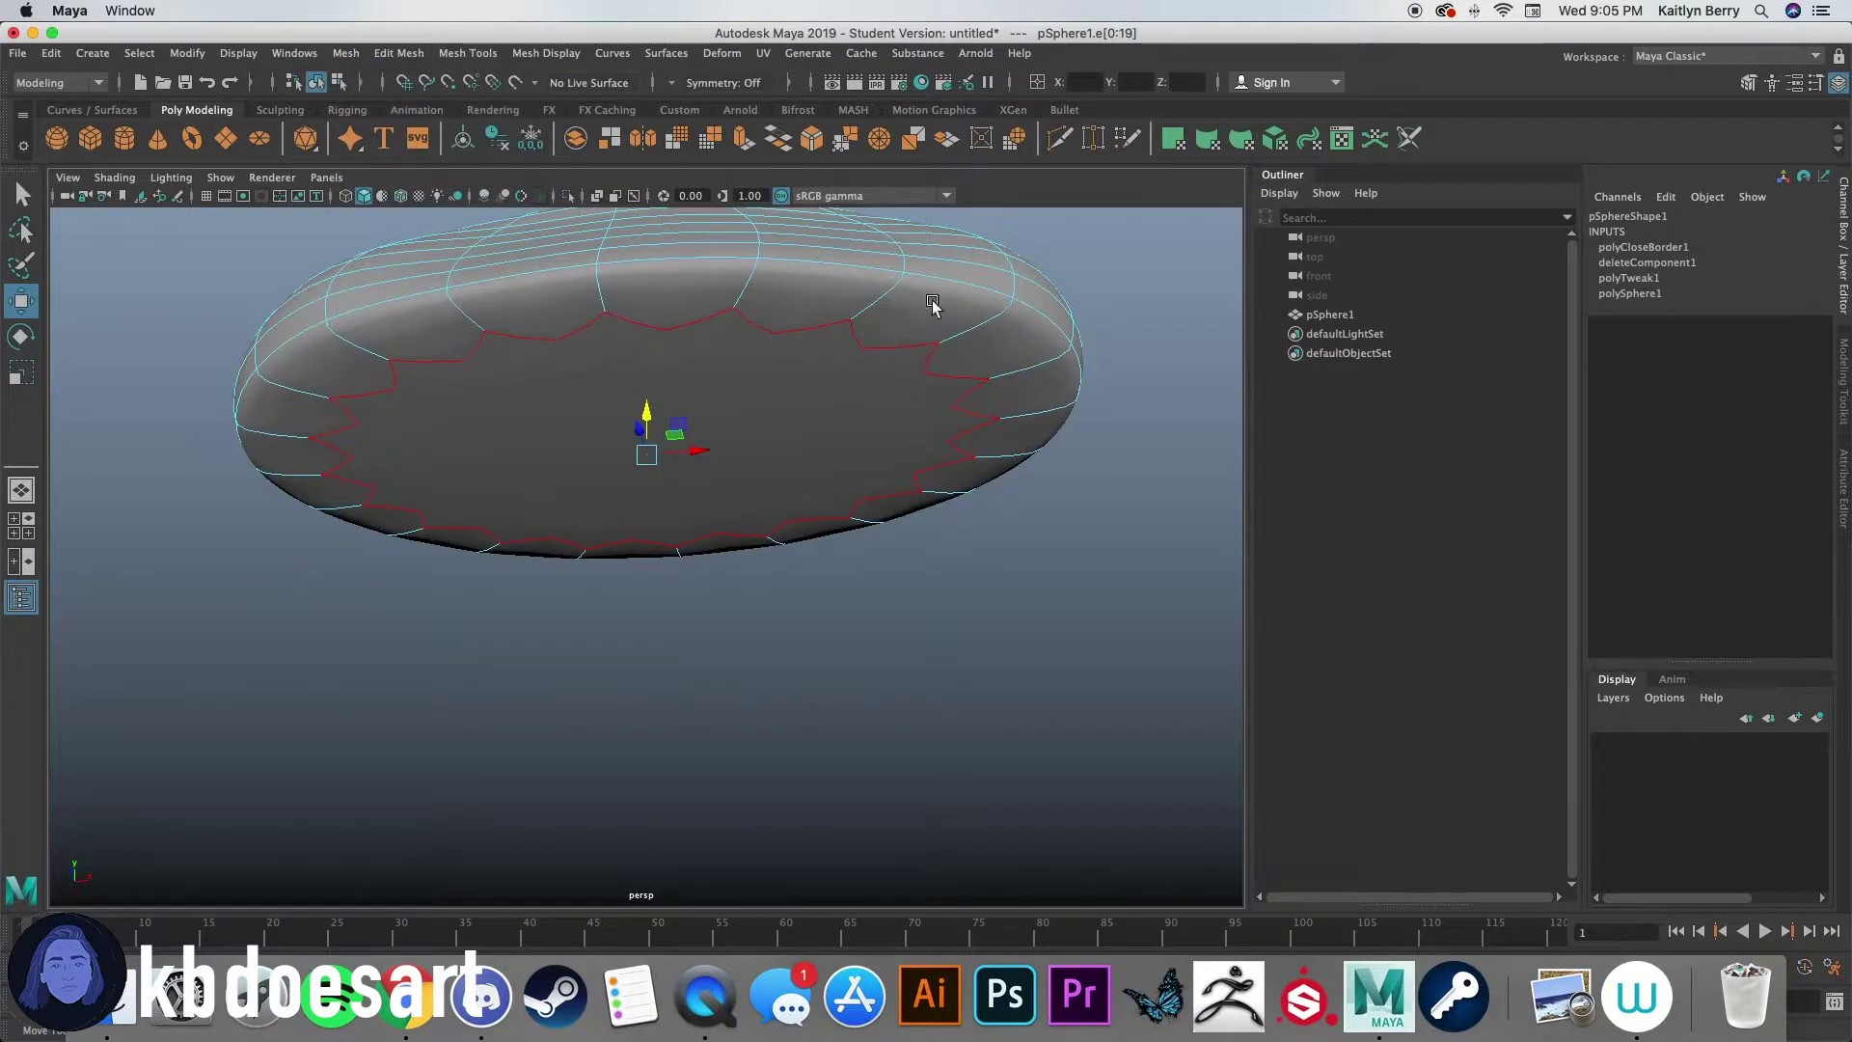
{"action": "left_click", "coordinate": [1016, 348]}
{"action": "left_click_drag", "start_coordinate": [810, 416], "coordinate": [765, 454], "text": "alt"}
{"action": "left_click_drag", "start_coordinate": [636, 413], "coordinate": [724, 566], "text": "alt"}
Step: Create a polygon torus and raise it to Translate Y 2.368 above the dome
{"action": "left_click", "coordinate": [192, 138]}
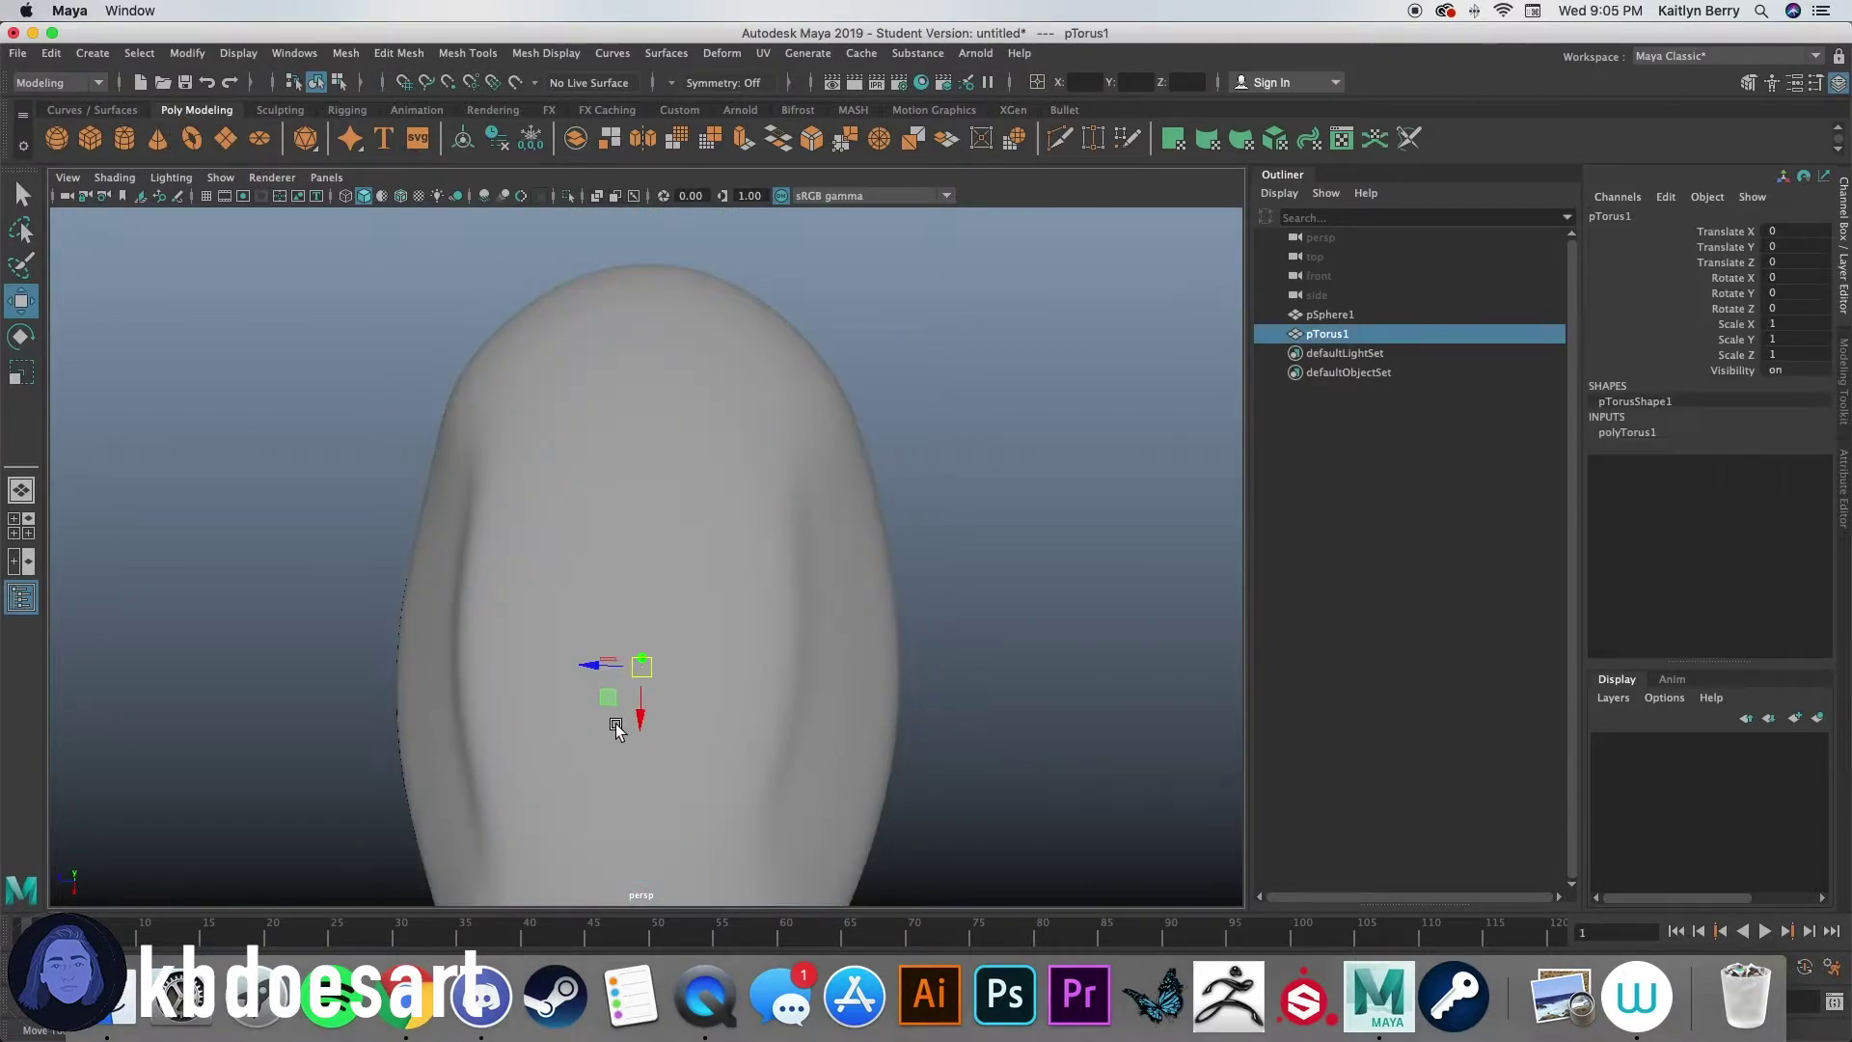
{"action": "left_click_drag", "start_coordinate": [637, 669], "coordinate": [538, 618], "text": "alt"}
{"action": "left_click_drag", "start_coordinate": [566, 524], "coordinate": [584, 337]}
{"action": "left_click_drag", "start_coordinate": [559, 445], "coordinate": [625, 529], "text": "alt"}
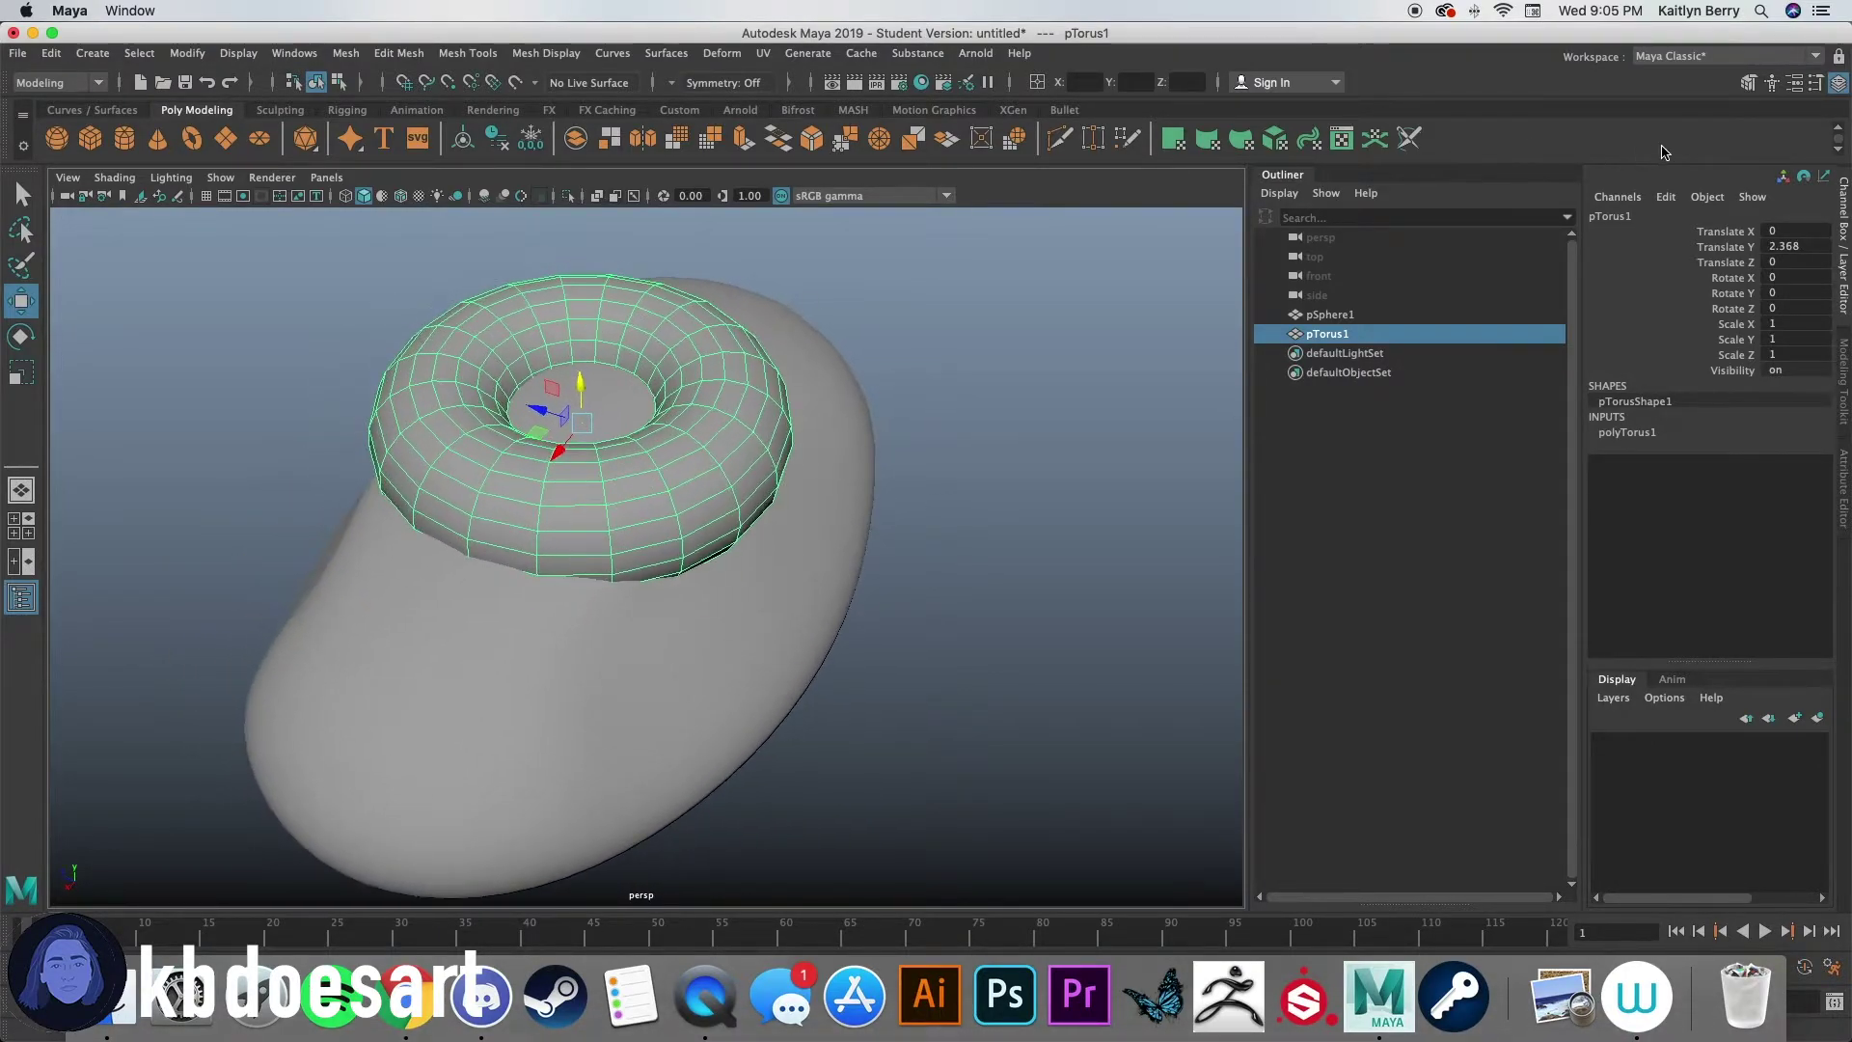
Step: Set pTorus1's Rotate X to 90 in the Attribute Editor so it stands upright
{"action": "left_click", "coordinate": [1845, 470]}
{"action": "left_click", "coordinate": [1603, 211]}
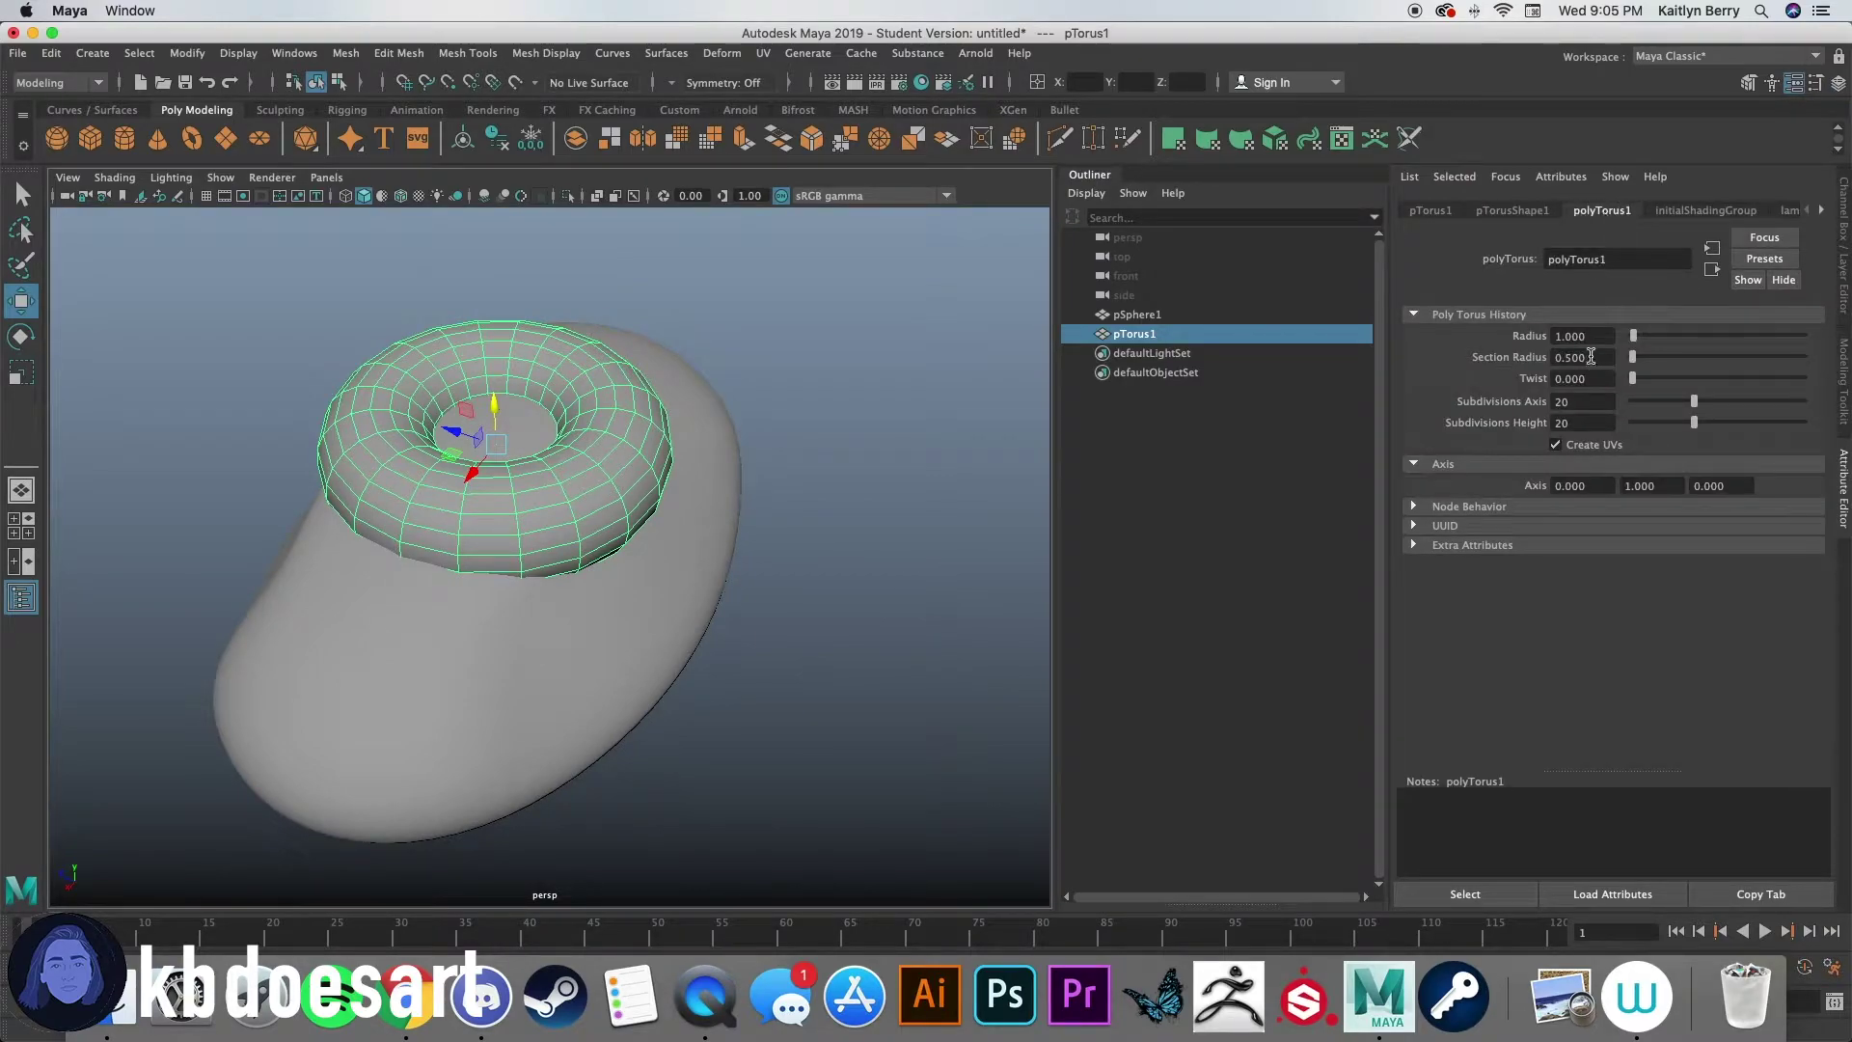
{"action": "left_click", "coordinate": [1431, 212]}
{"action": "left_click", "coordinate": [1608, 358]}
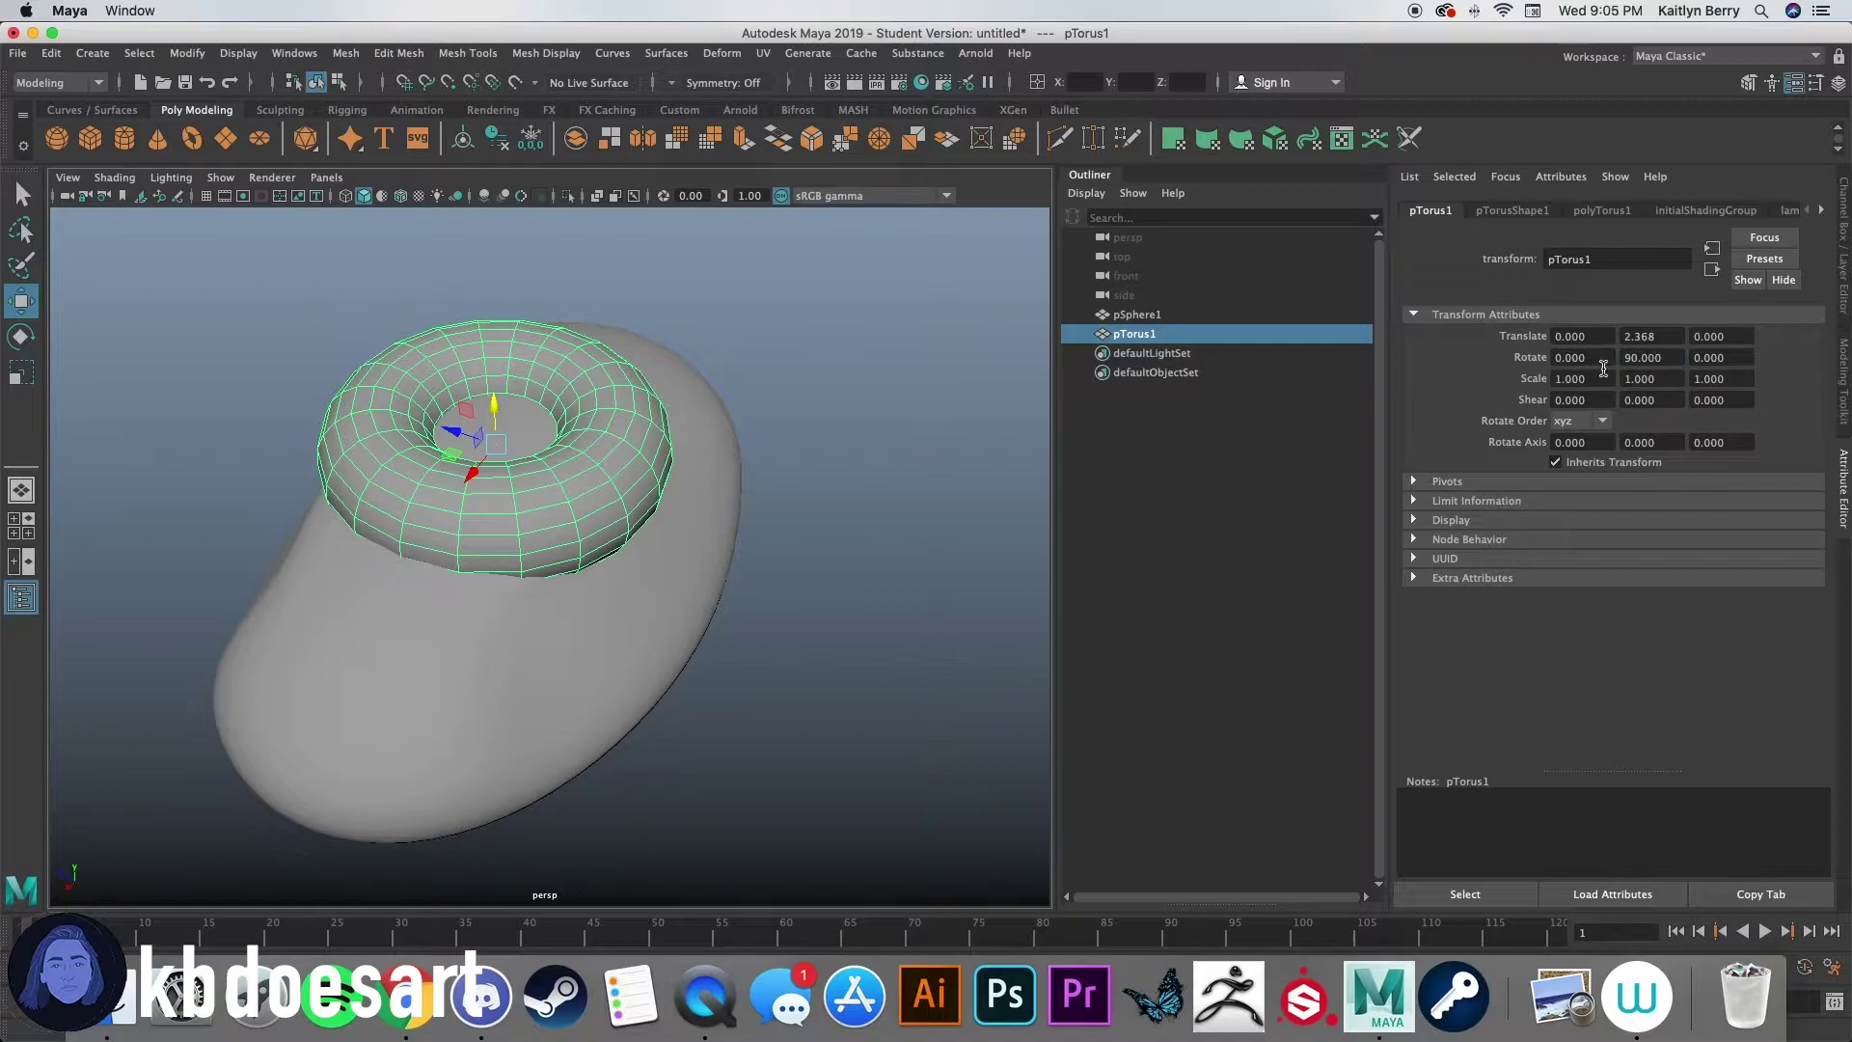
{"action": "left_click_drag", "start_coordinate": [1608, 358], "coordinate": [1524, 364]}
{"action": "type", "text": "90"}
{"action": "key", "text": "Return"}
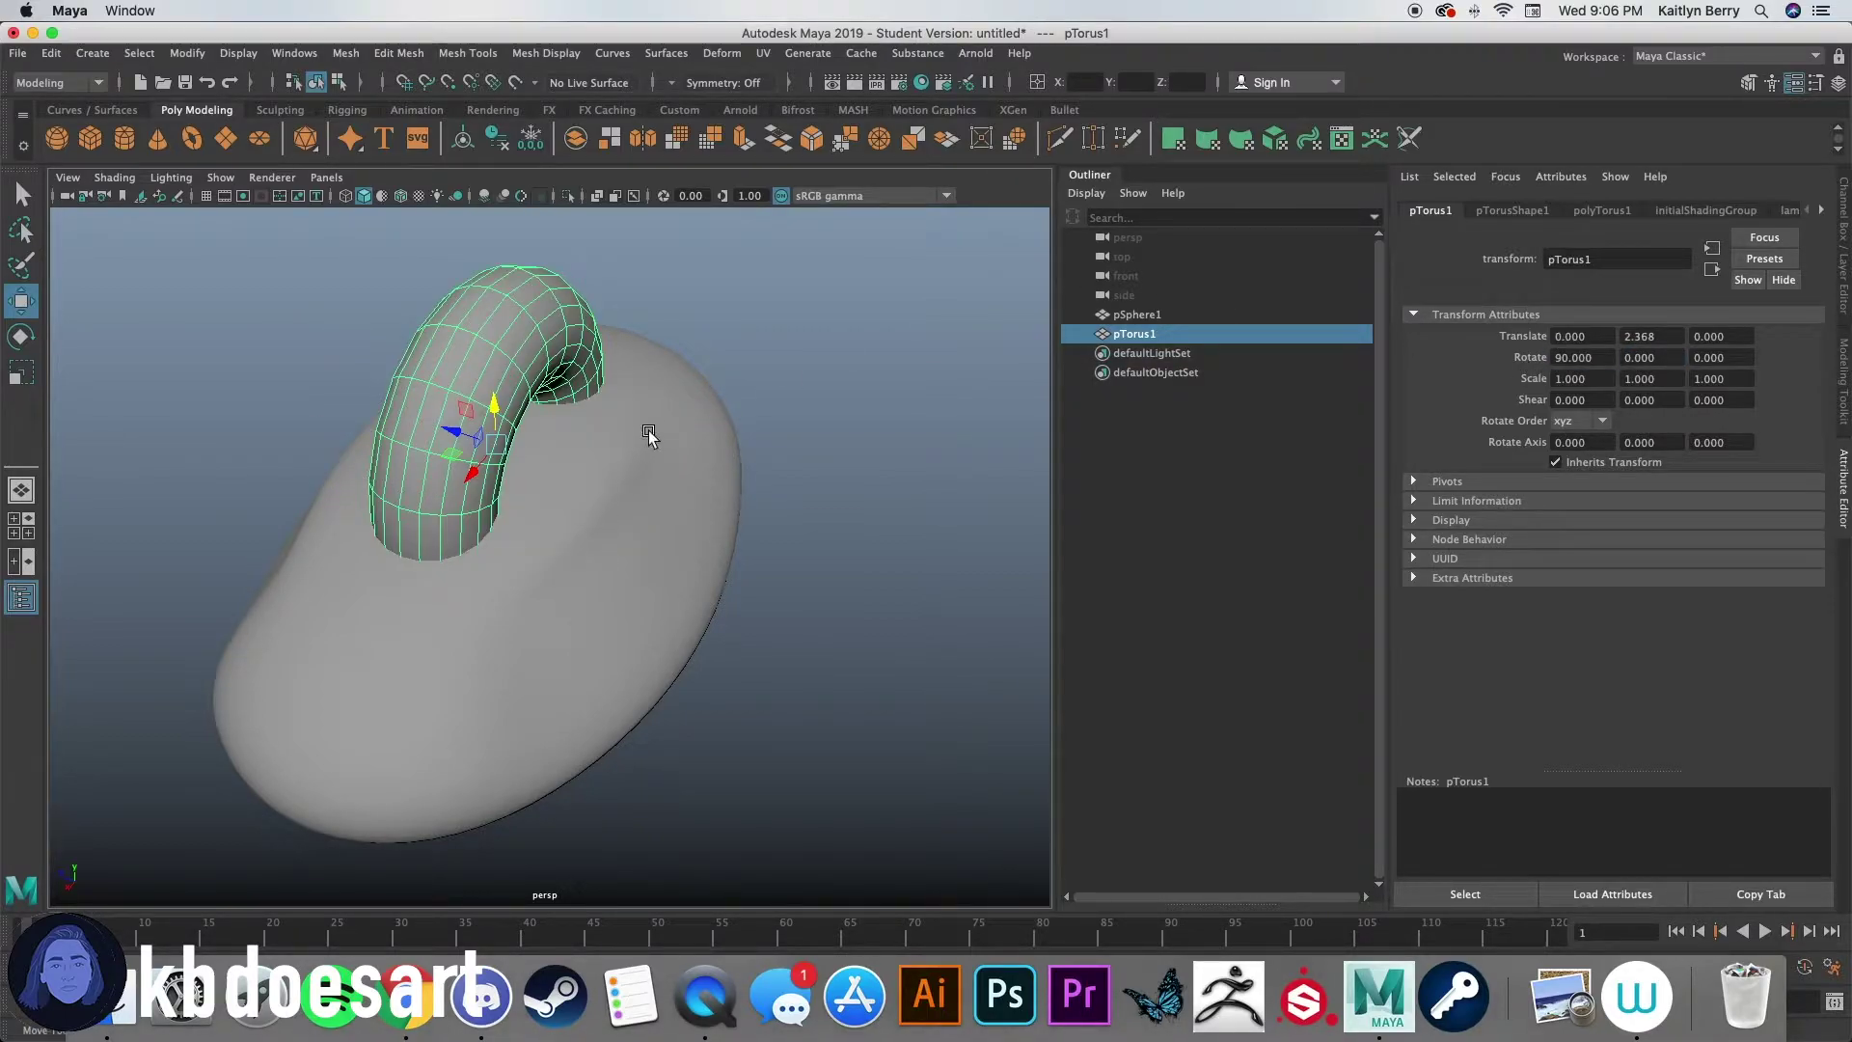
{"action": "left_click_drag", "start_coordinate": [649, 430], "coordinate": [743, 605], "text": "alt"}
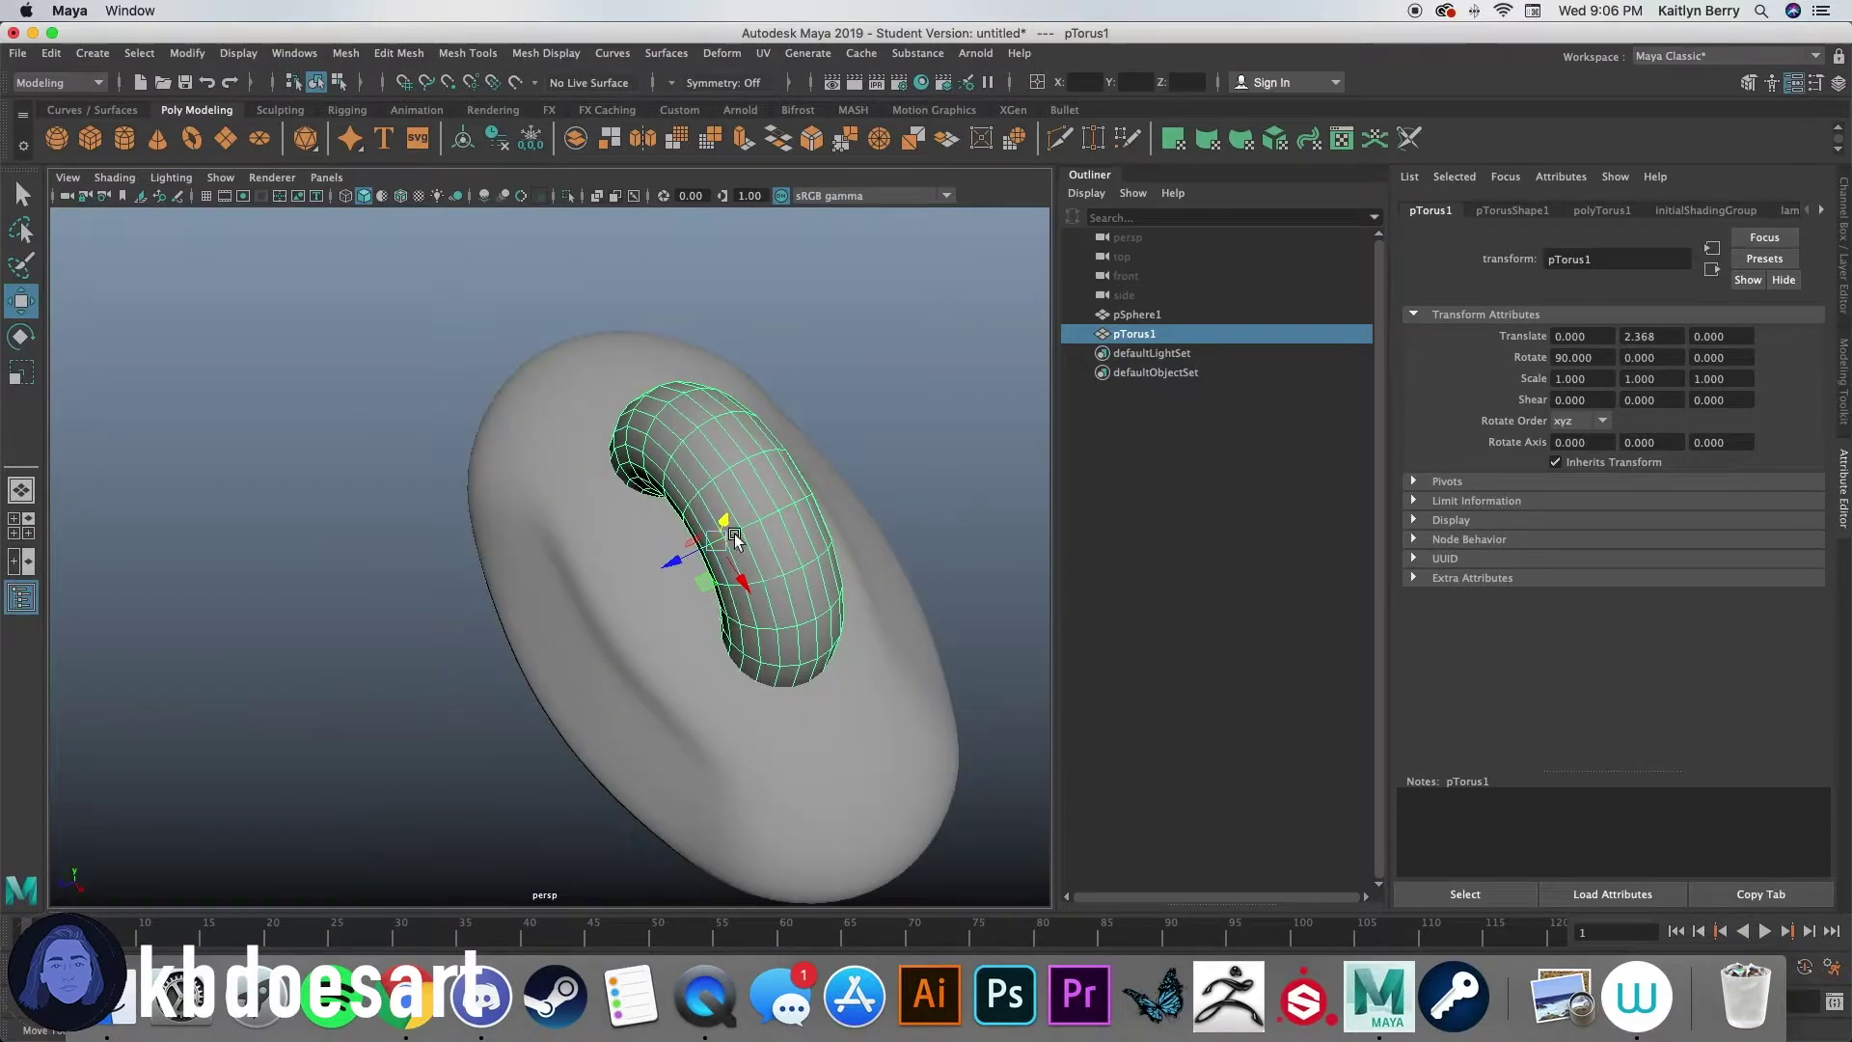
Step: Scale the torus to 0.396, 0.711, 0.221 and slide it toward the sphere's front
{"action": "key", "text": "r"}
{"action": "left_click_drag", "start_coordinate": [736, 536], "coordinate": [662, 576], "text": "alt"}
{"action": "mouse_move", "coordinate": [709, 515]}
{"action": "left_mouse_down"}
{"action": "mouse_move", "coordinate": [721, 487]}
{"action": "mouse_move", "coordinate": [722, 522]}
{"action": "mouse_move", "coordinate": [665, 542]}
{"action": "mouse_move", "coordinate": [689, 513]}
{"action": "left_mouse_up"}
{"action": "left_click_drag", "start_coordinate": [709, 452], "coordinate": [715, 408]}
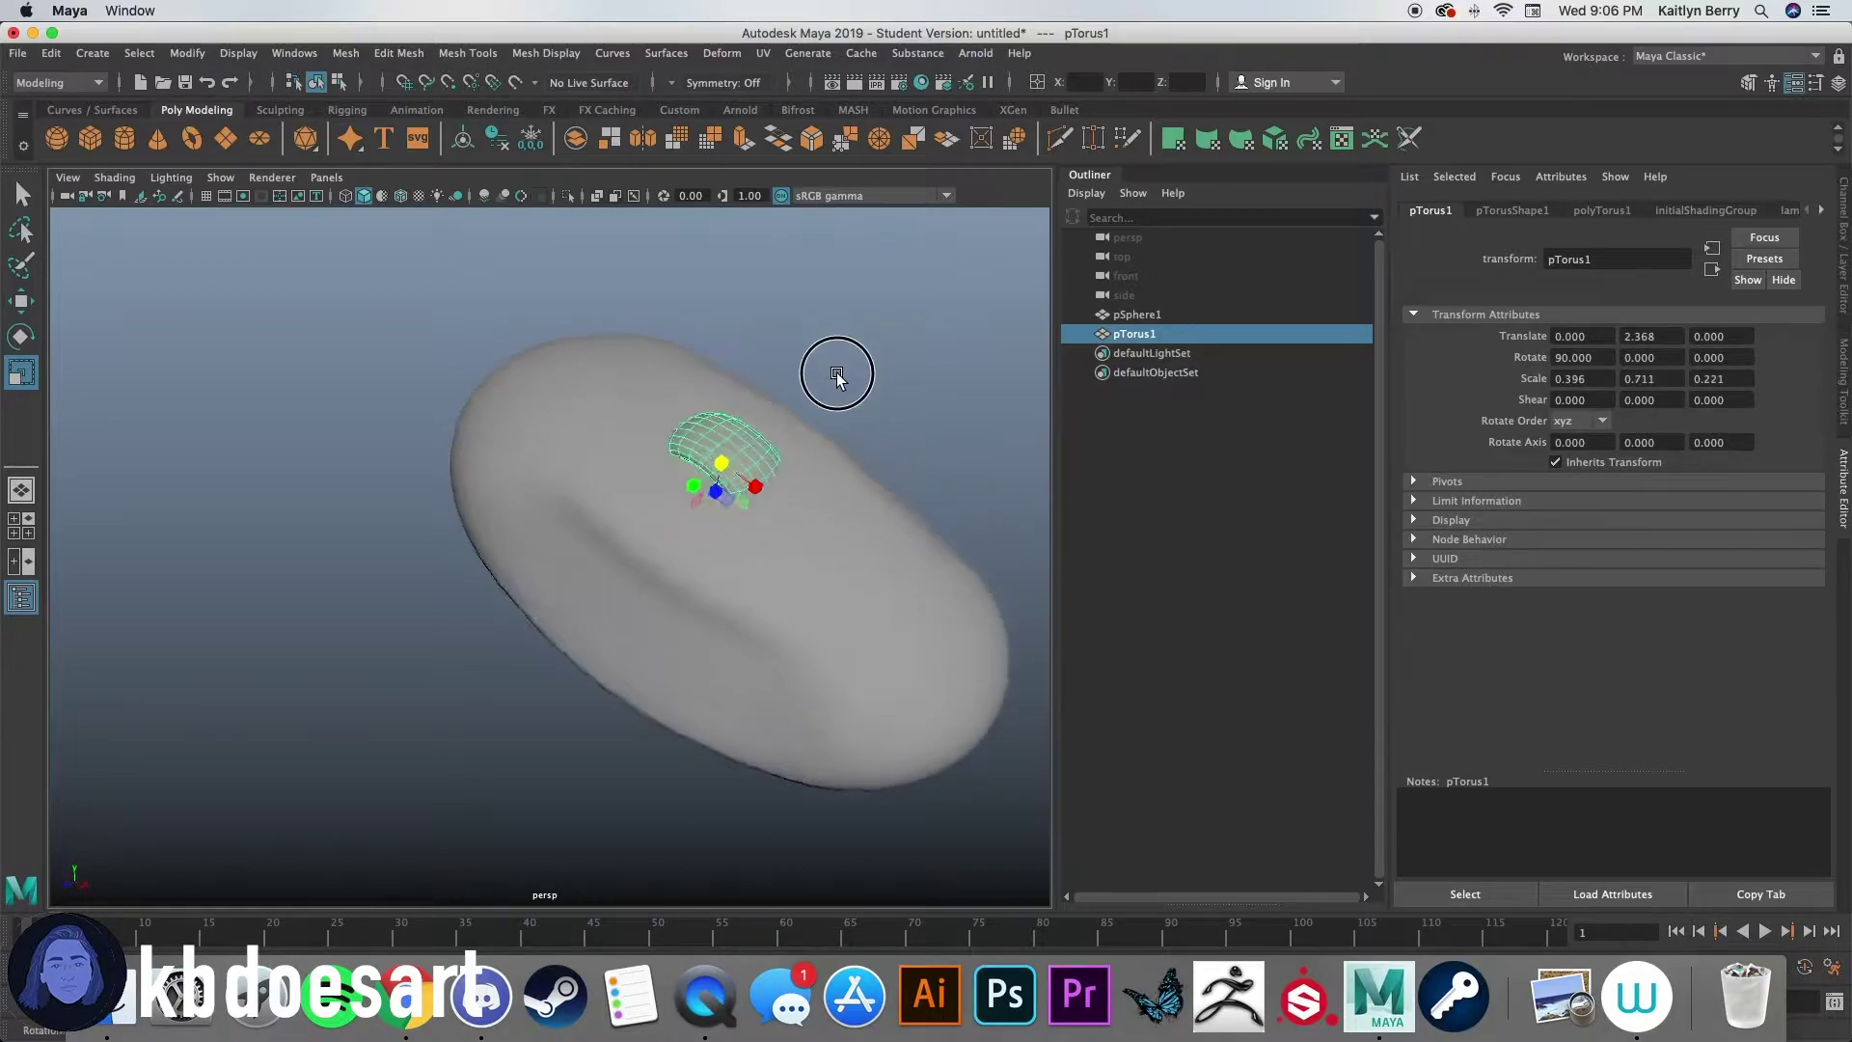
{"action": "left_click_drag", "start_coordinate": [834, 376], "coordinate": [679, 524], "text": "alt"}
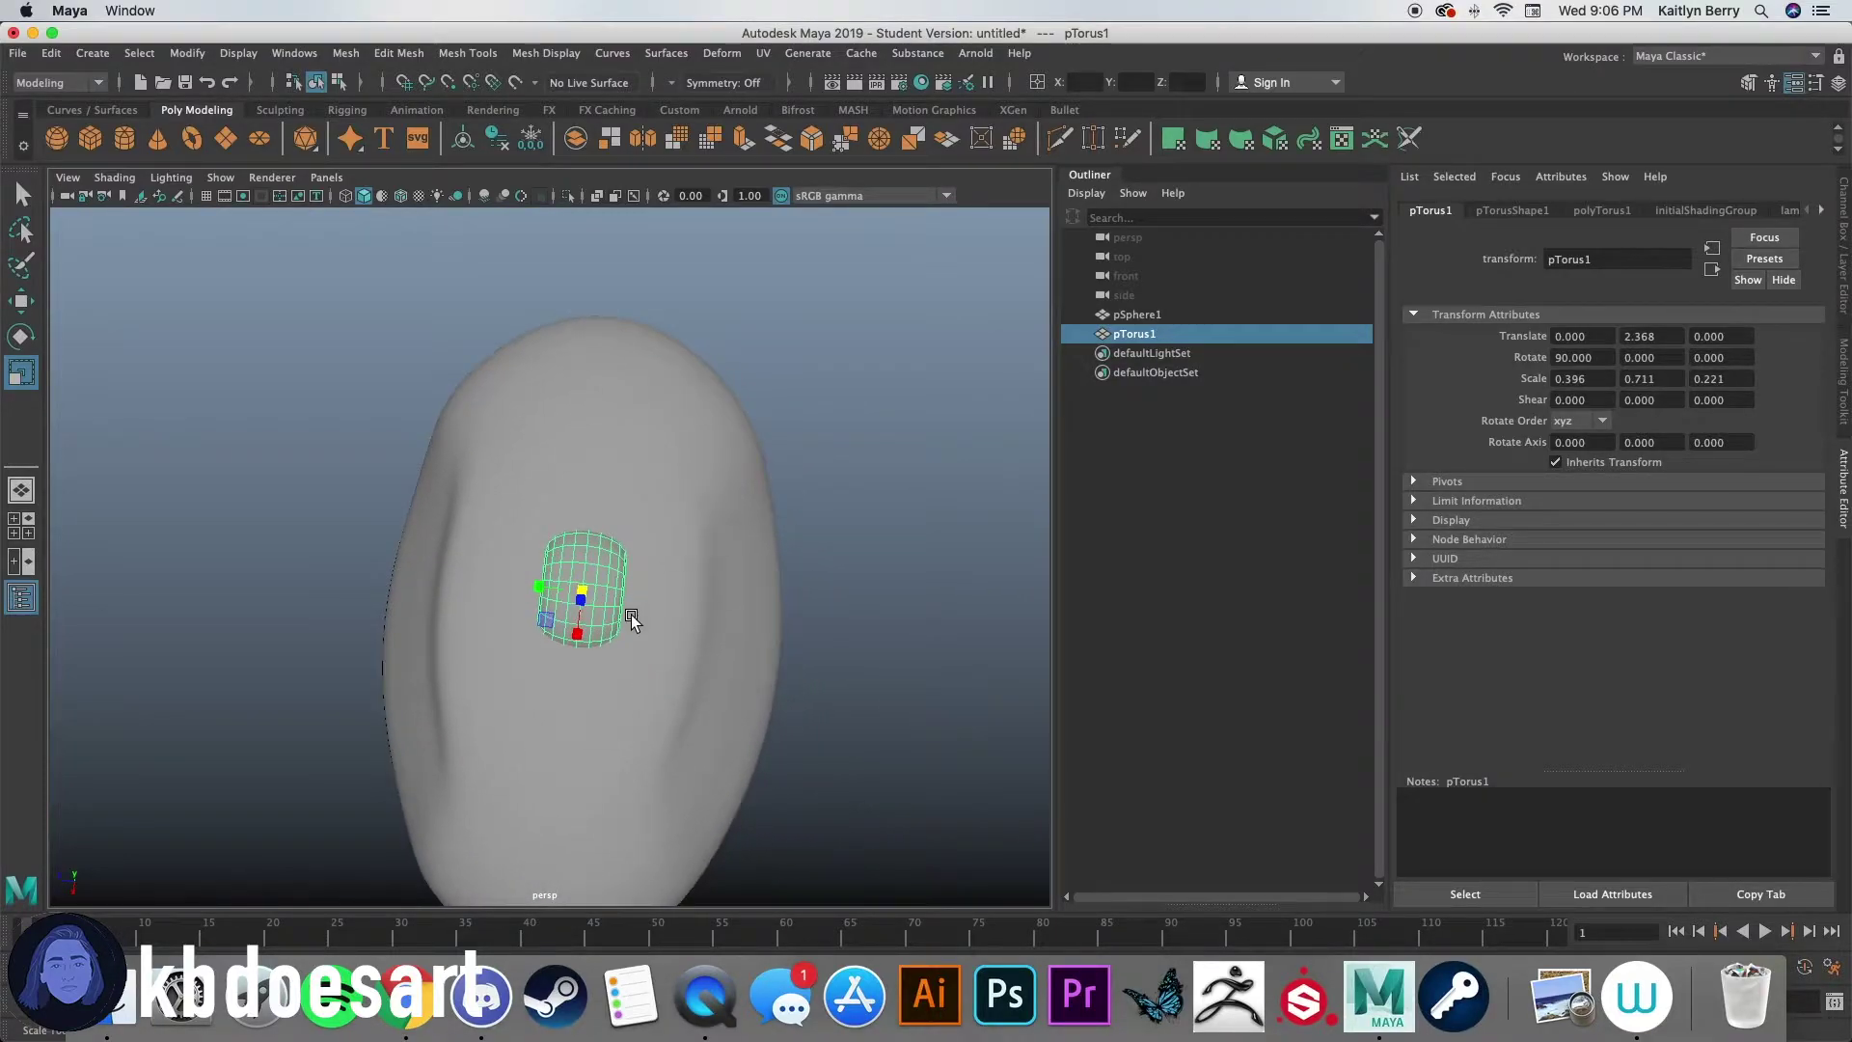
{"action": "key", "text": "w"}
{"action": "left_click_drag", "start_coordinate": [571, 649], "coordinate": [575, 450]}
{"action": "left_click_drag", "start_coordinate": [575, 449], "coordinate": [578, 627], "text": "alt"}
Step: Set polyTorus1 Radius to 0.01 and stretch the torus into a tall ellipse
{"action": "left_click", "coordinate": [1597, 211]}
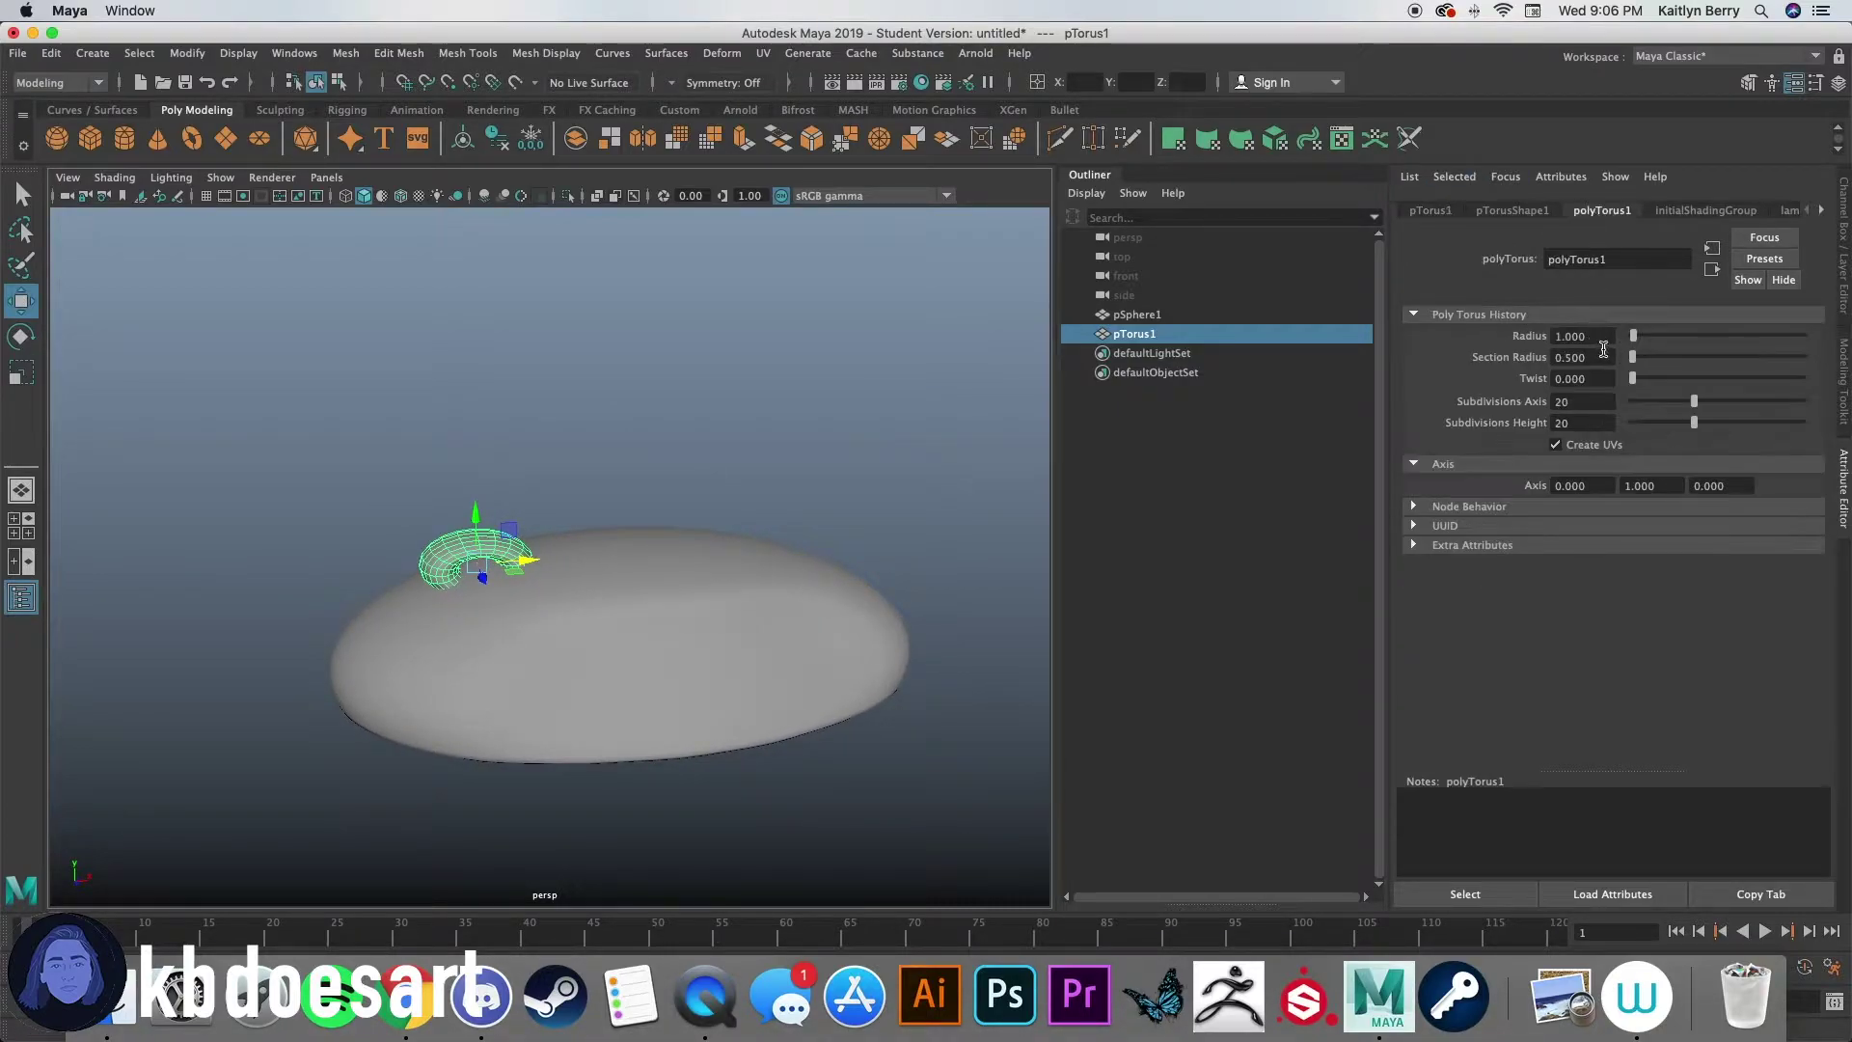
{"action": "type", "text": "0.01"}
{"action": "key", "text": "Return"}
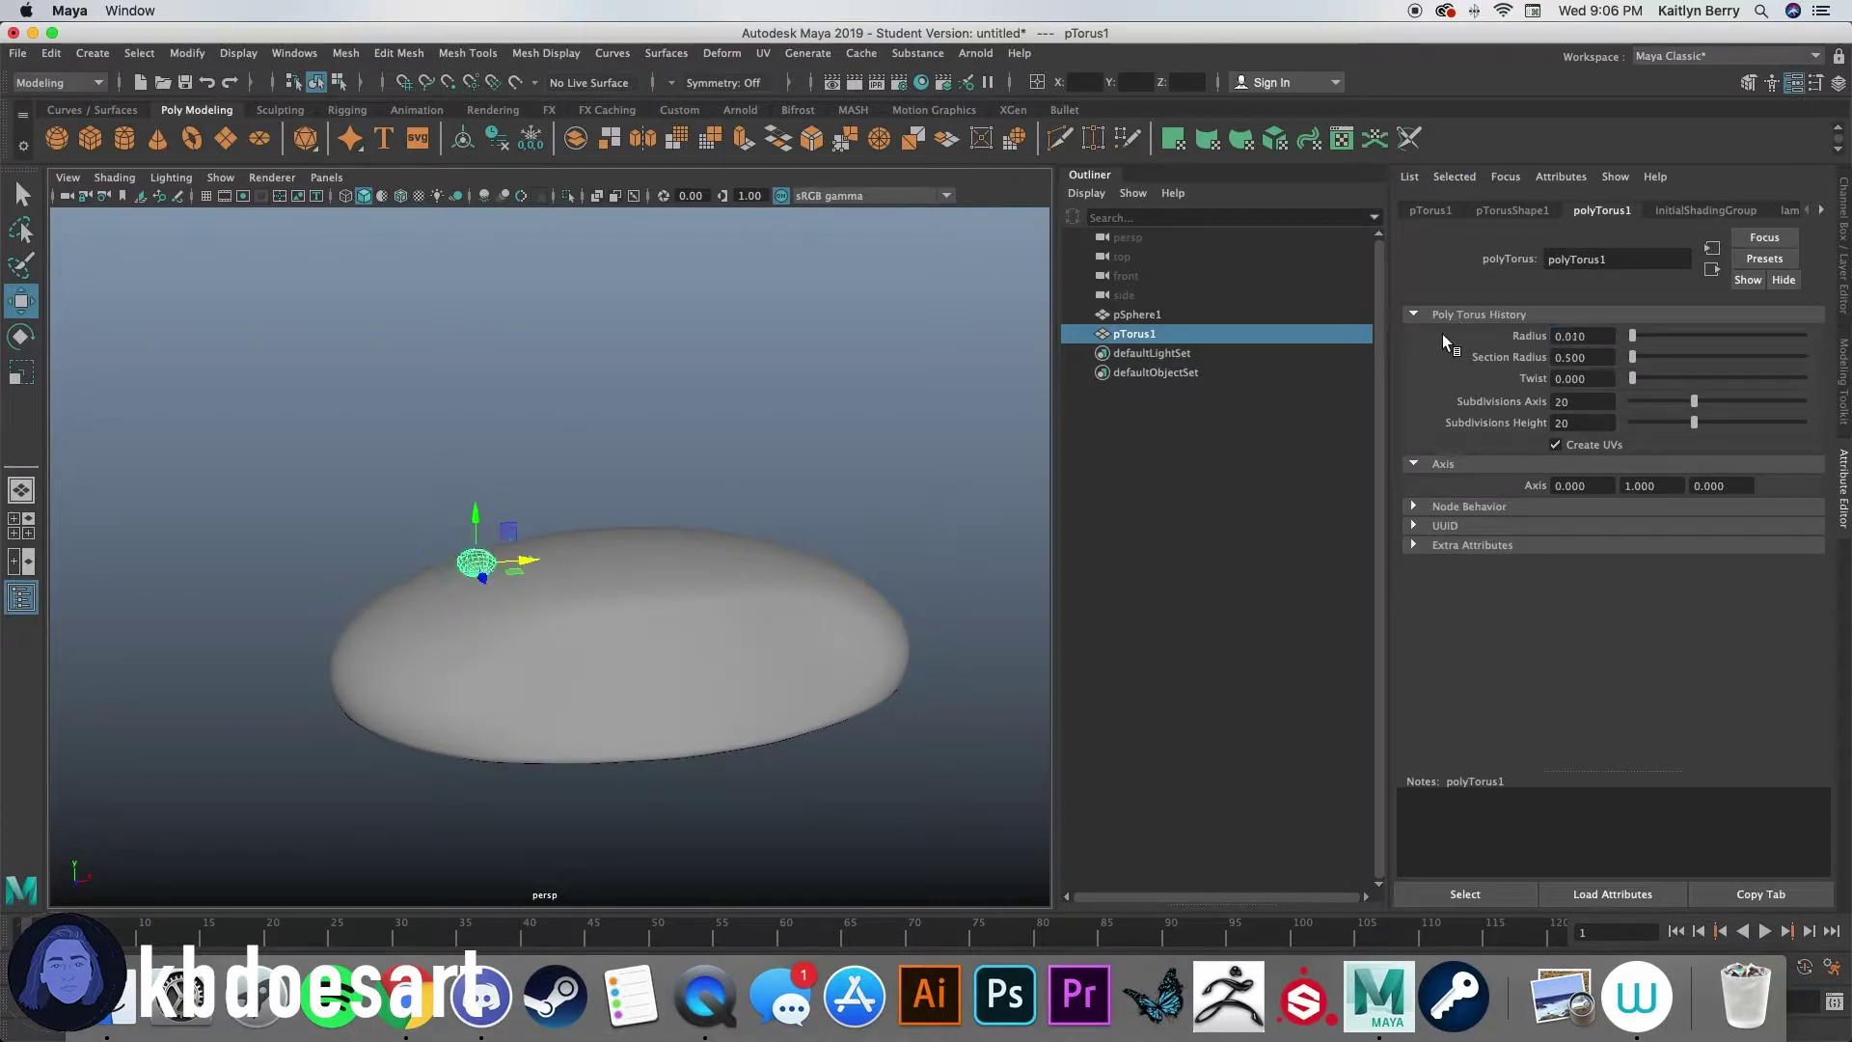
{"action": "right_click_drag", "start_coordinate": [572, 509], "coordinate": [743, 591], "text": "alt"}
{"action": "key", "text": "r"}
{"action": "left_click_drag", "start_coordinate": [590, 661], "coordinate": [546, 800]}
{"action": "left_click_drag", "start_coordinate": [633, 662], "coordinate": [689, 825], "text": "alt"}
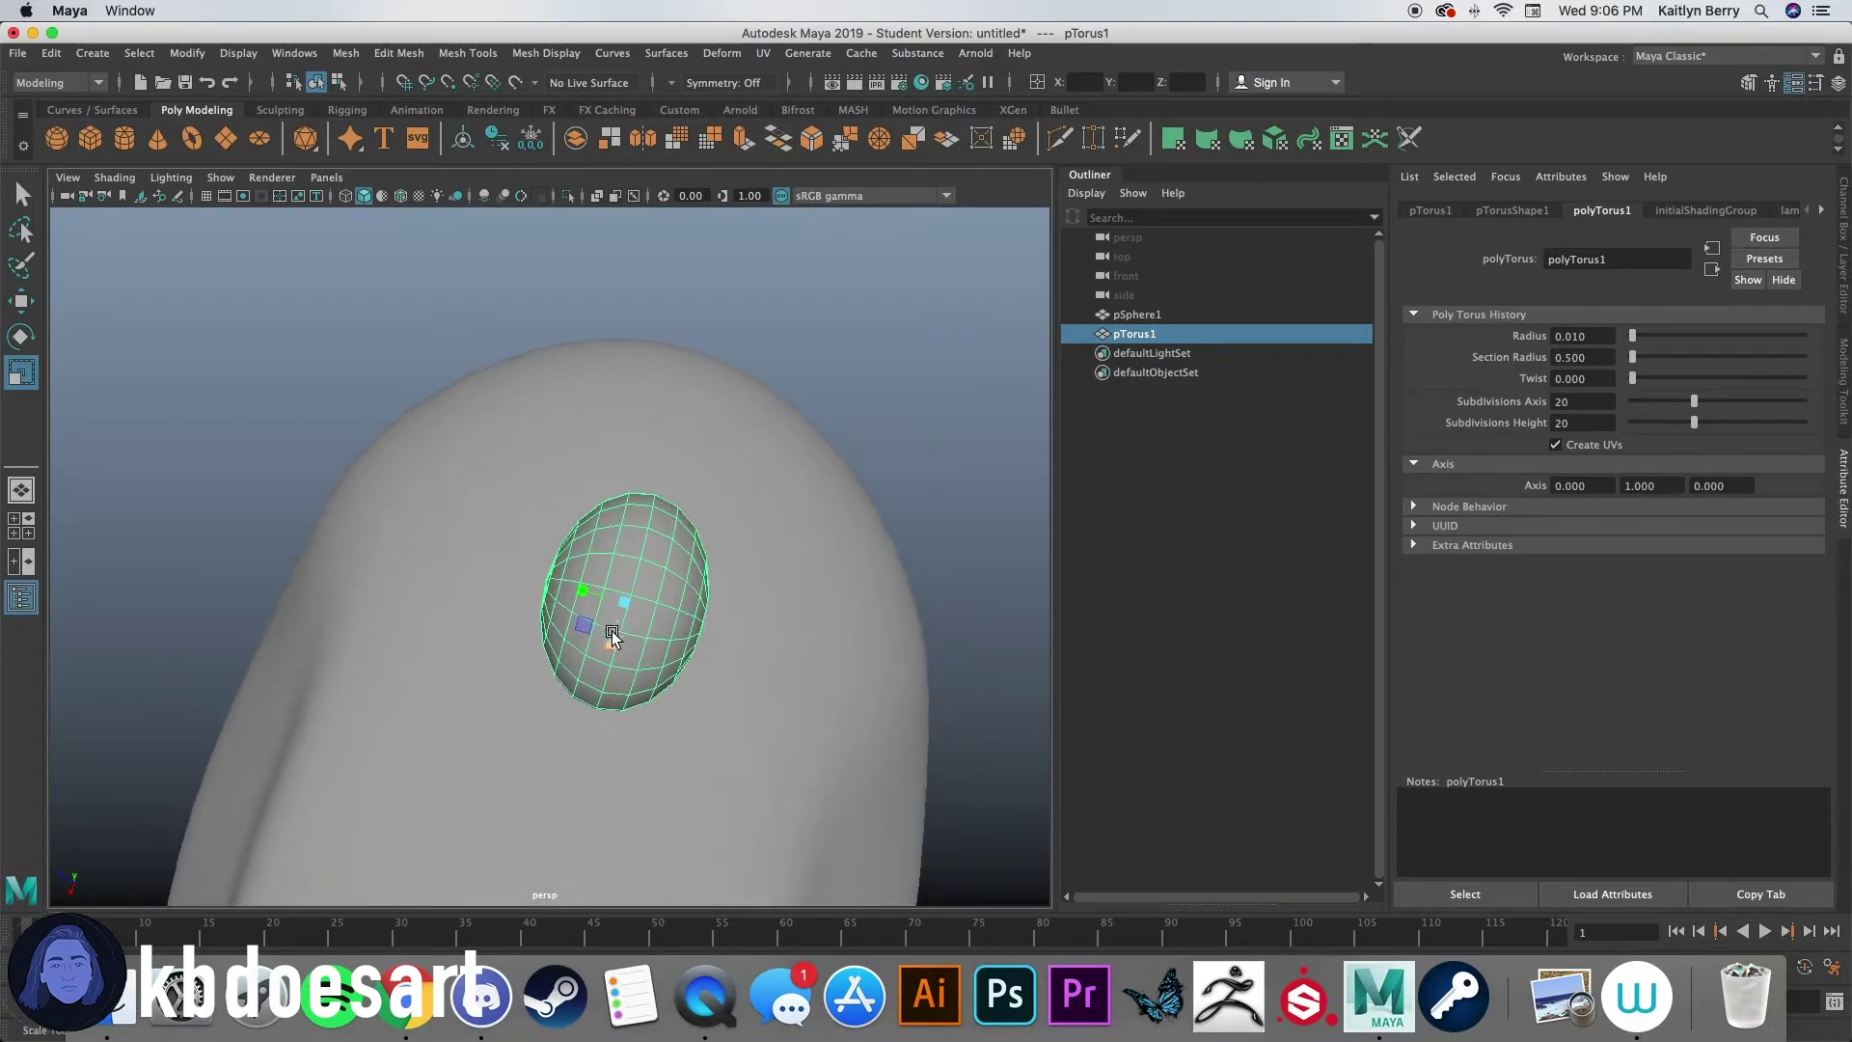
{"action": "left_click_drag", "start_coordinate": [611, 631], "coordinate": [607, 659]}
Step: Move the torus onto the sphere's front top, sink it slightly and tilt it
{"action": "left_click_drag", "start_coordinate": [772, 706], "coordinate": [639, 670], "text": "alt"}
{"action": "key", "text": "w"}
{"action": "mouse_move", "coordinate": [524, 645]}
{"action": "left_mouse_down"}
{"action": "mouse_move", "coordinate": [476, 649]}
{"action": "mouse_move", "coordinate": [508, 631]}
{"action": "left_mouse_up"}
{"action": "left_click_drag", "start_coordinate": [280, 690], "coordinate": [588, 706], "text": "alt"}
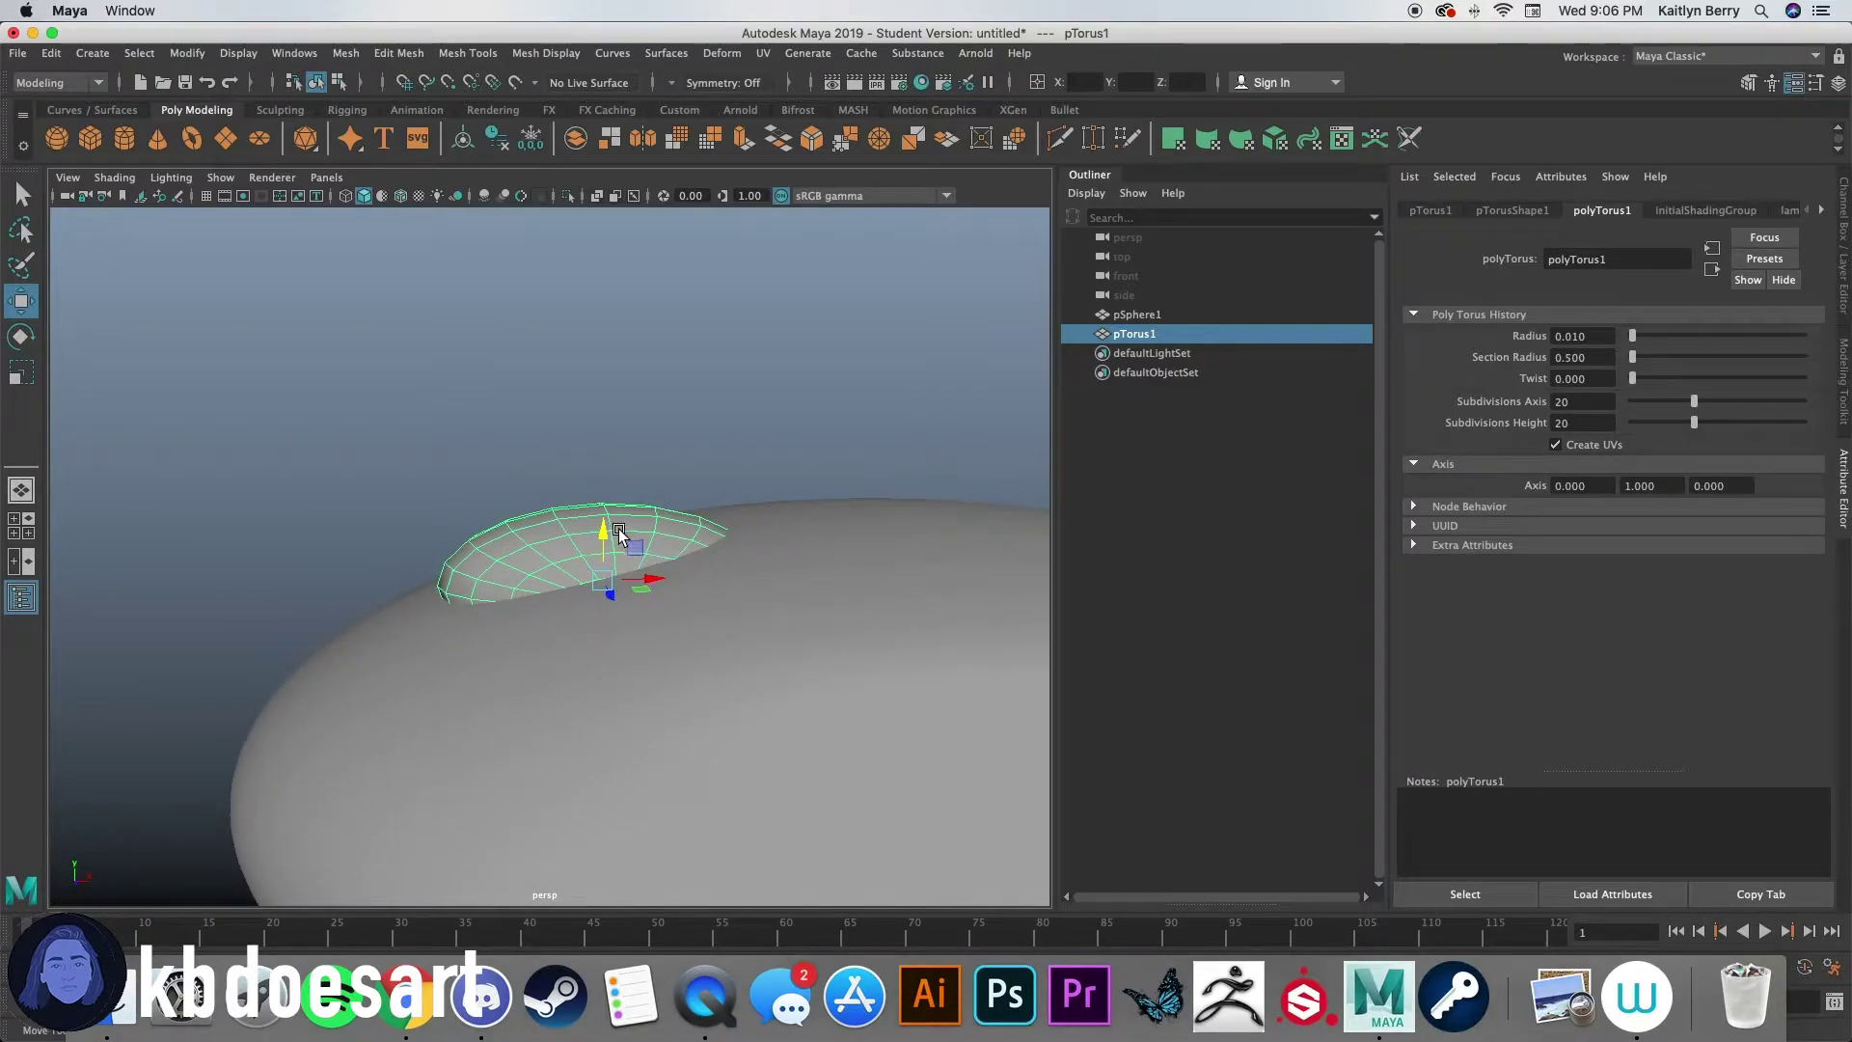
{"action": "key", "text": "e"}
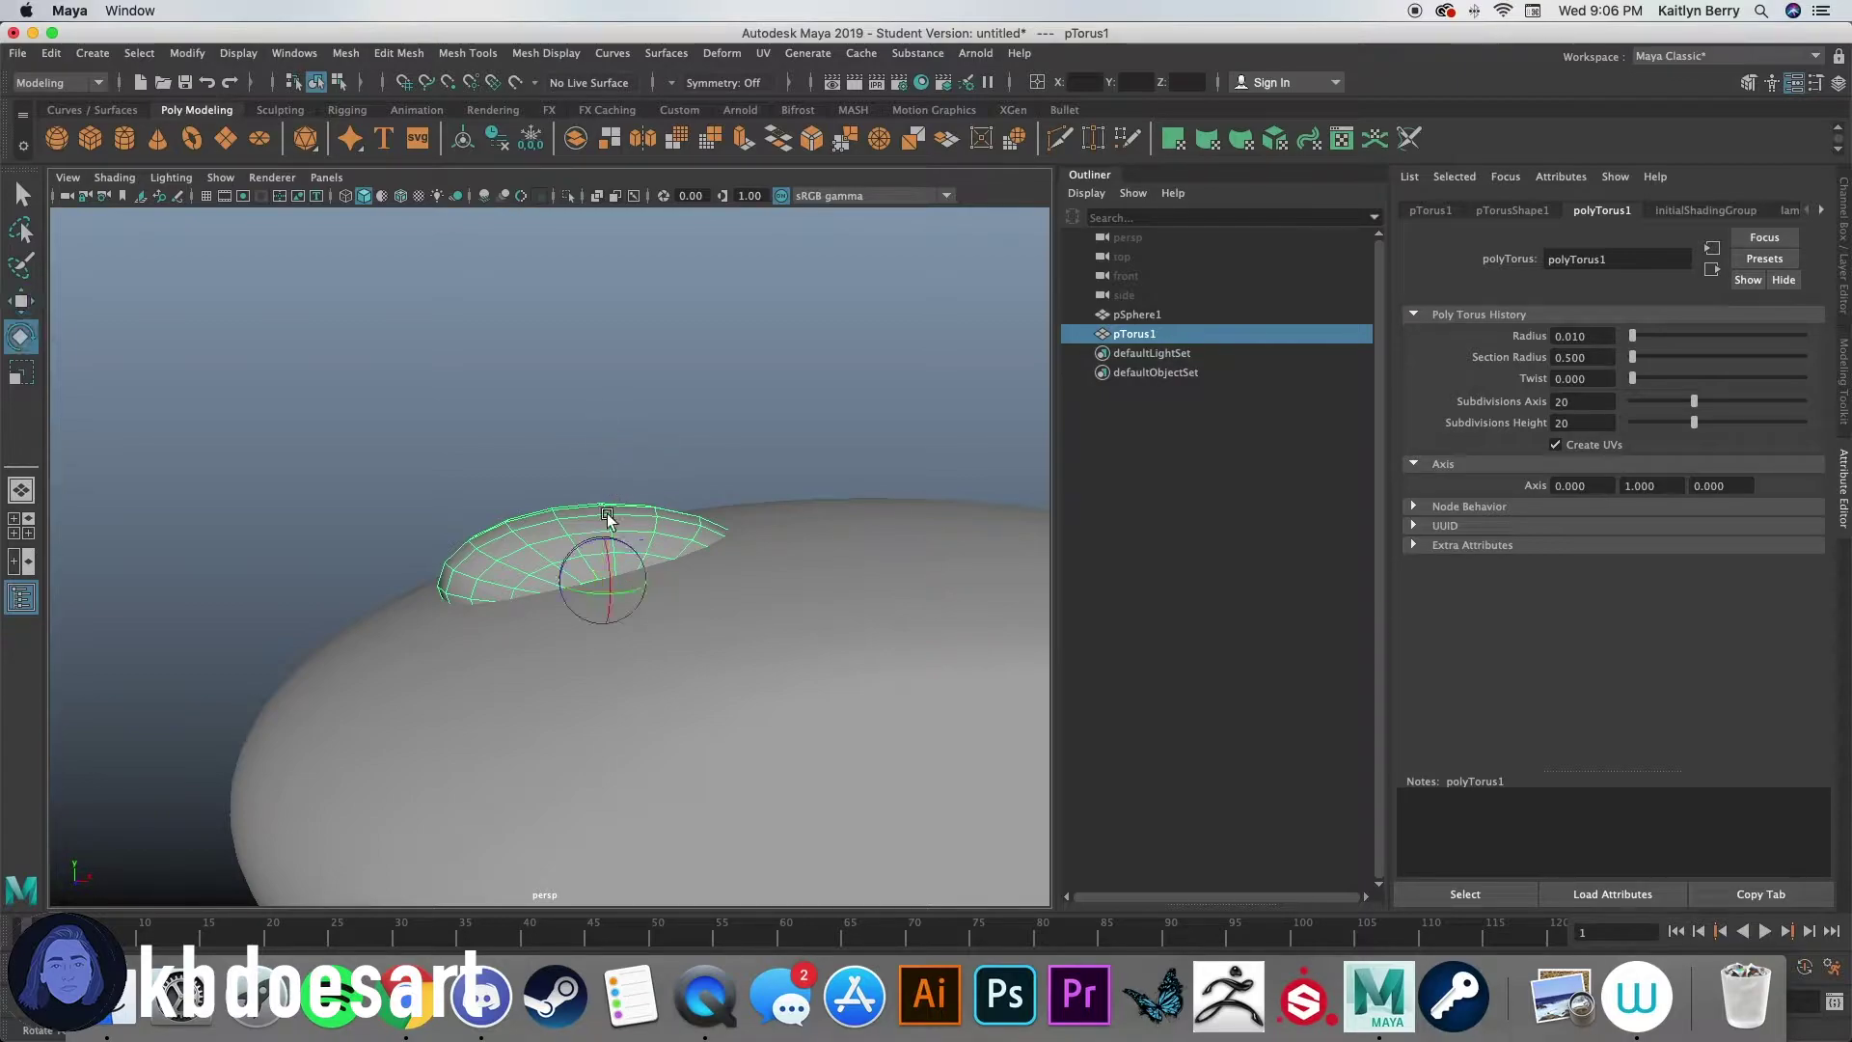
{"action": "left_click_drag", "start_coordinate": [614, 536], "coordinate": [610, 534]}
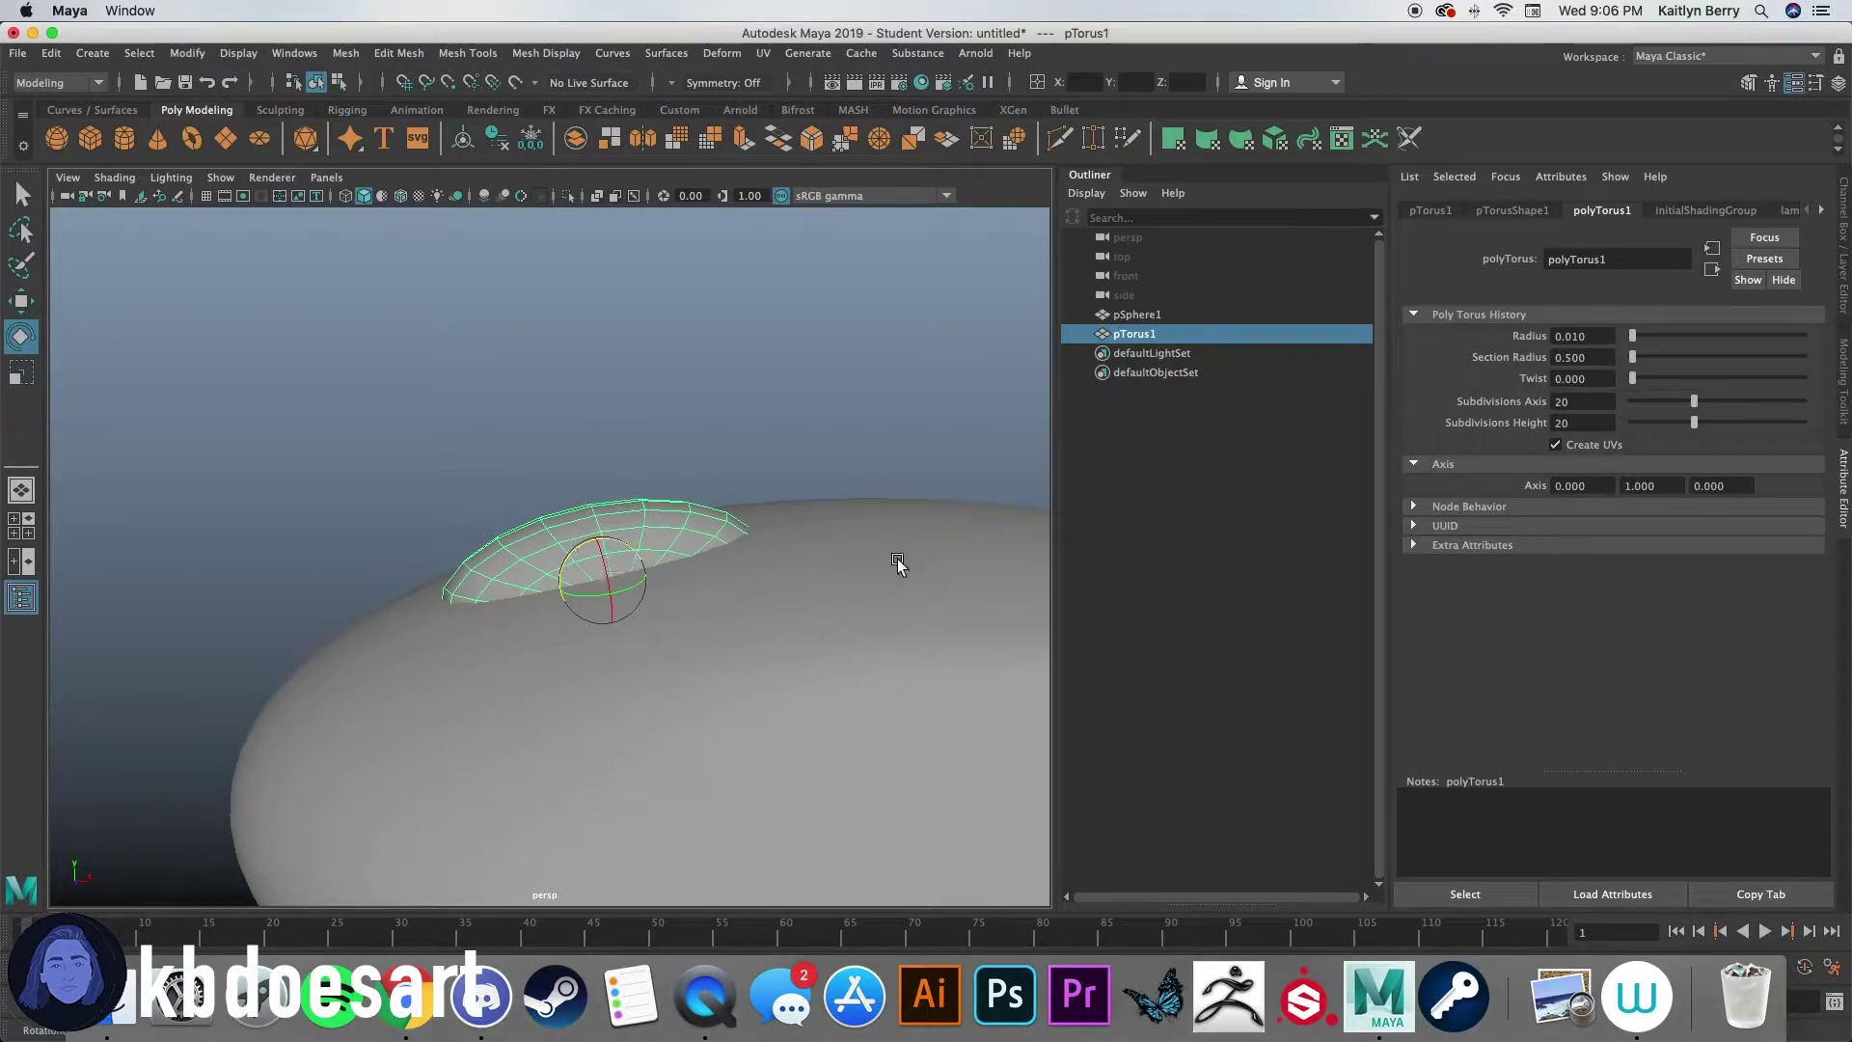
{"action": "left_click_drag", "start_coordinate": [912, 554], "coordinate": [760, 629], "text": "alt"}
{"action": "scroll", "coordinate": [772, 616], "scroll_direction": "down", "scroll_amount": 5}
{"action": "middle_click_drag", "start_coordinate": [796, 585], "coordinate": [824, 454], "text": "alt"}
{"action": "right_click_drag", "start_coordinate": [824, 454], "coordinate": [498, 564], "text": "alt"}
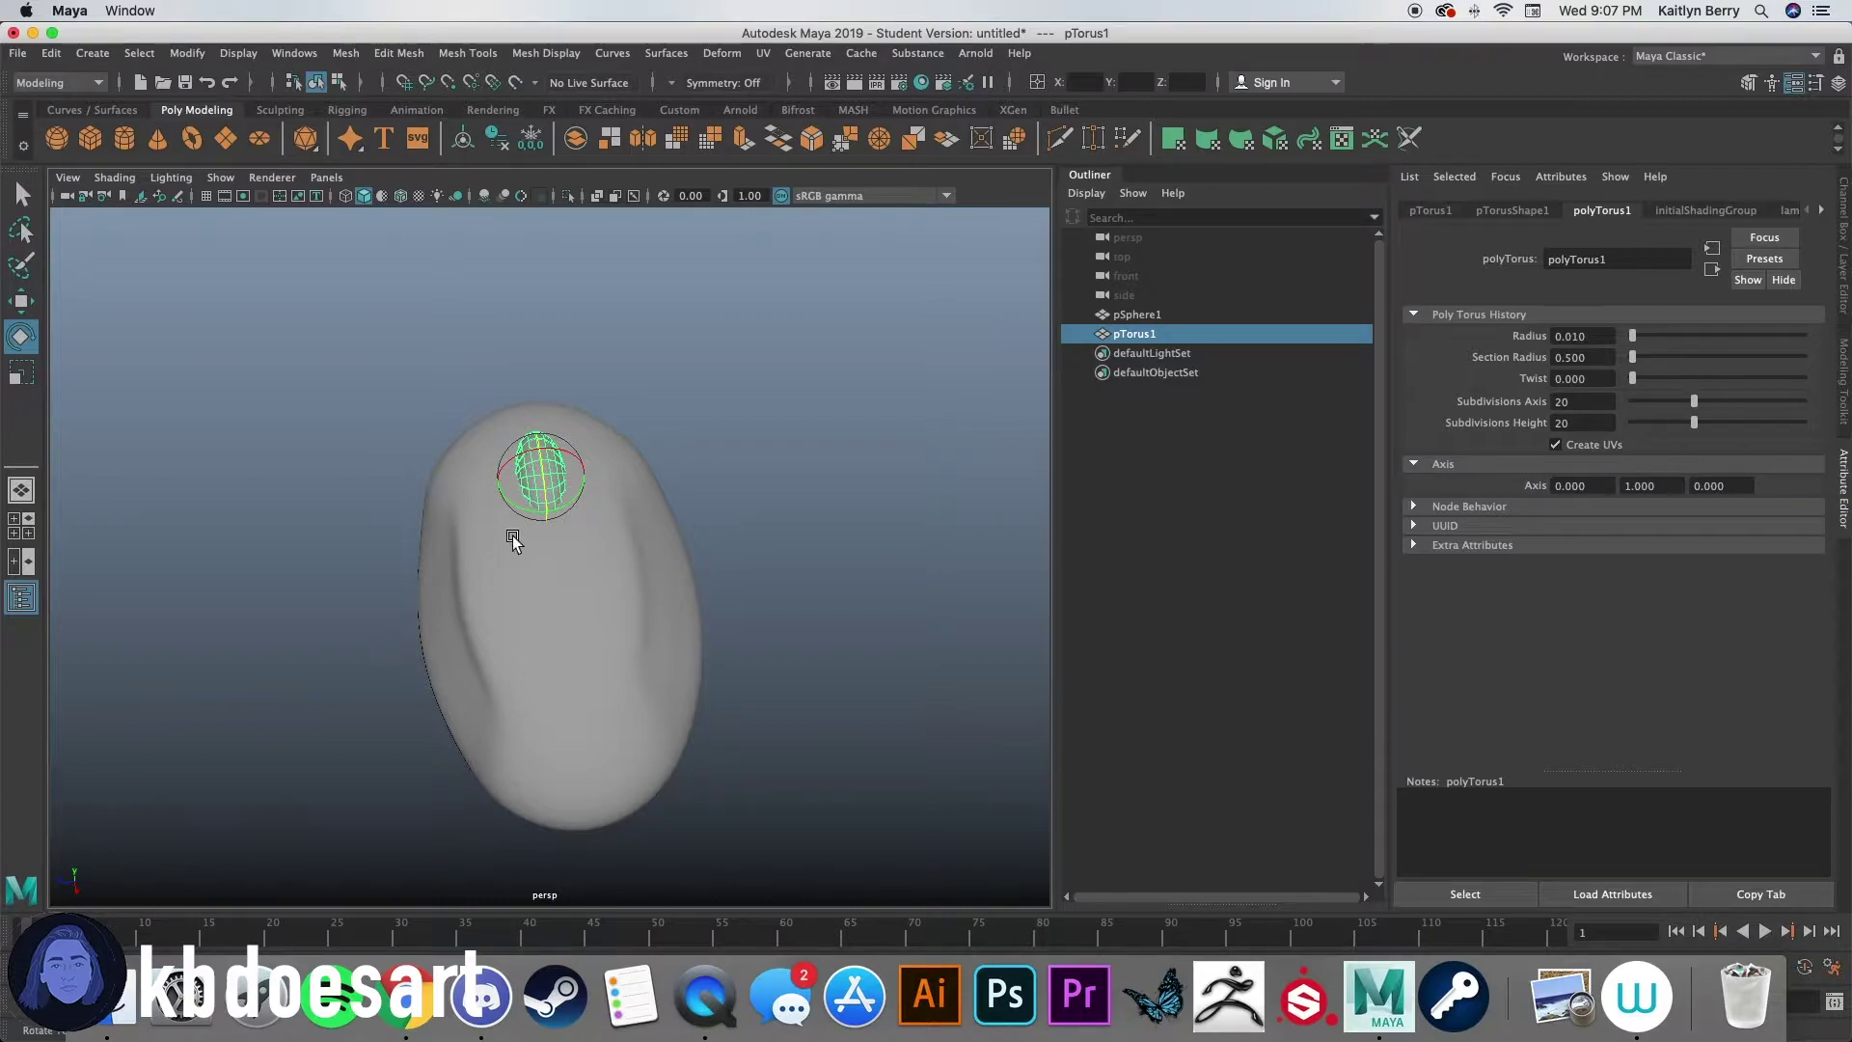
{"action": "right_click_drag", "start_coordinate": [563, 514], "coordinate": [570, 546]}
Step: Soft-select a sphere face beside the wheel and push the surrounding surface down into a recess
{"action": "right_click_drag", "start_coordinate": [540, 465], "coordinate": [636, 589], "text": "alt"}
{"action": "left_click_drag", "start_coordinate": [636, 586], "coordinate": [579, 586], "text": "alt"}
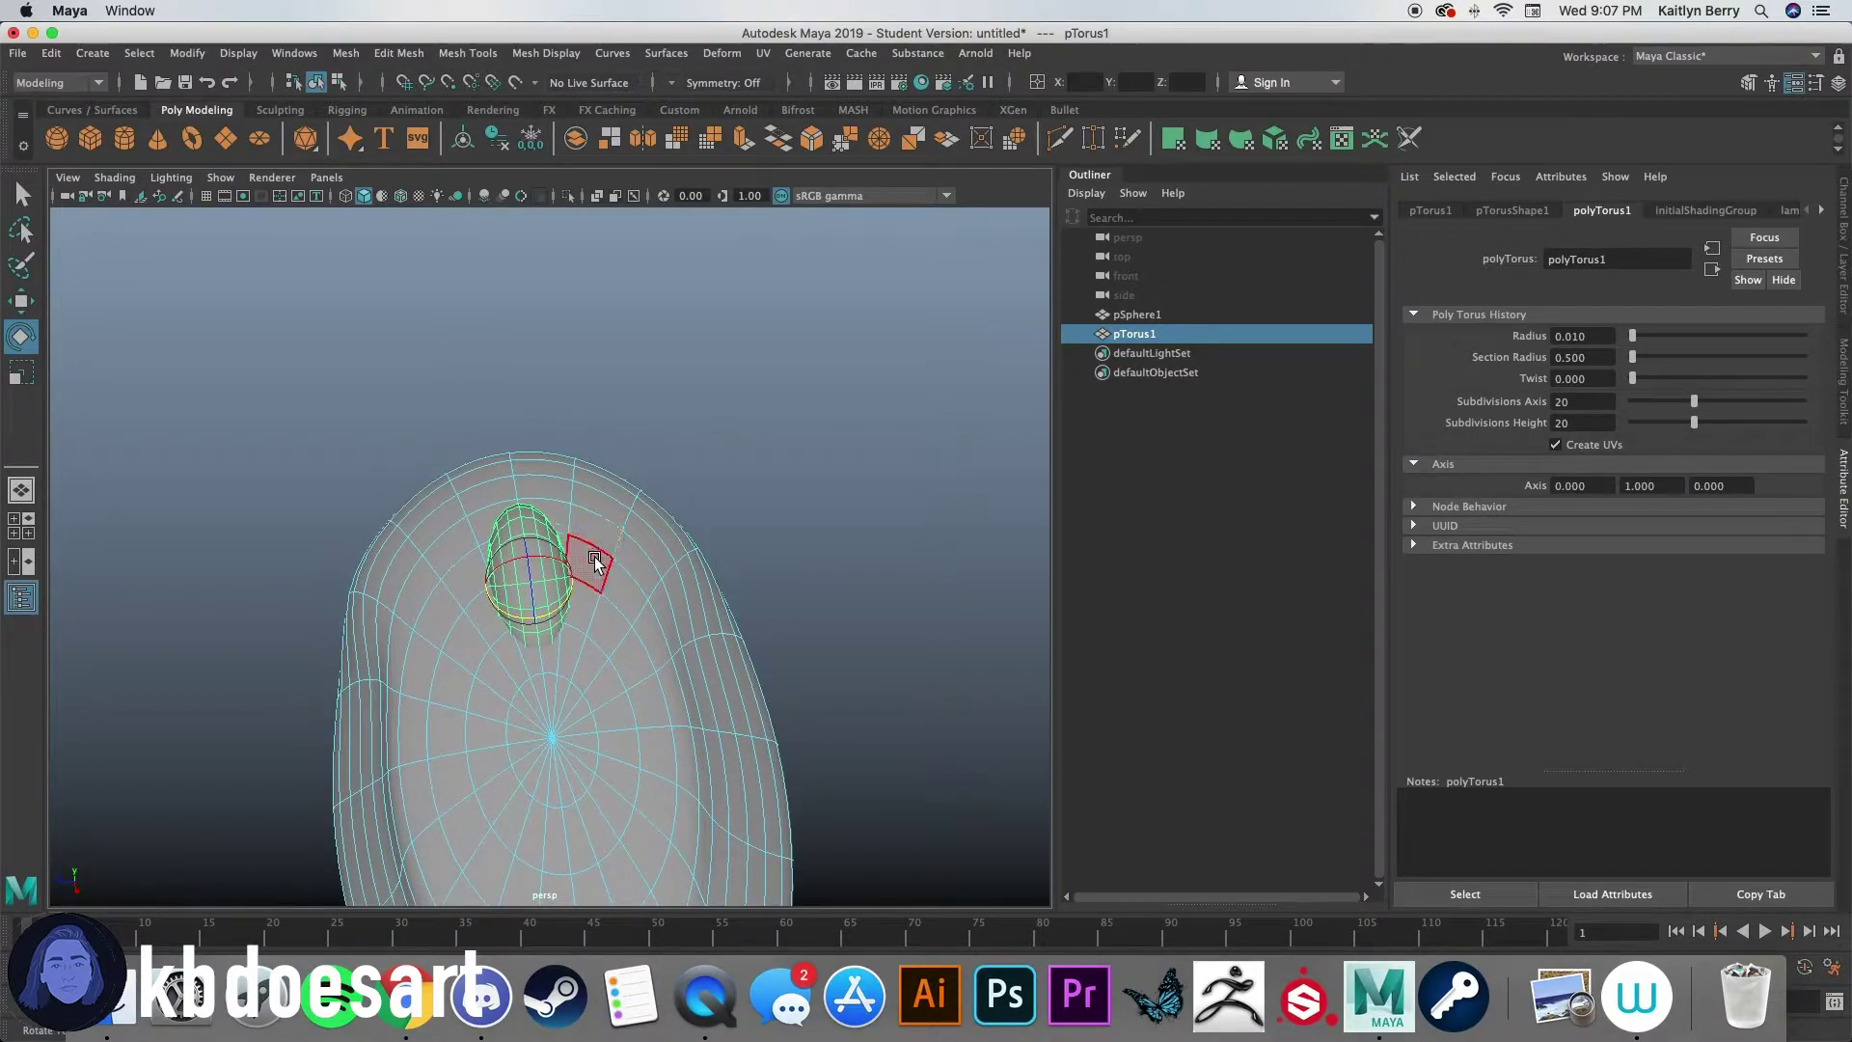
{"action": "left_click", "coordinate": [749, 424]}
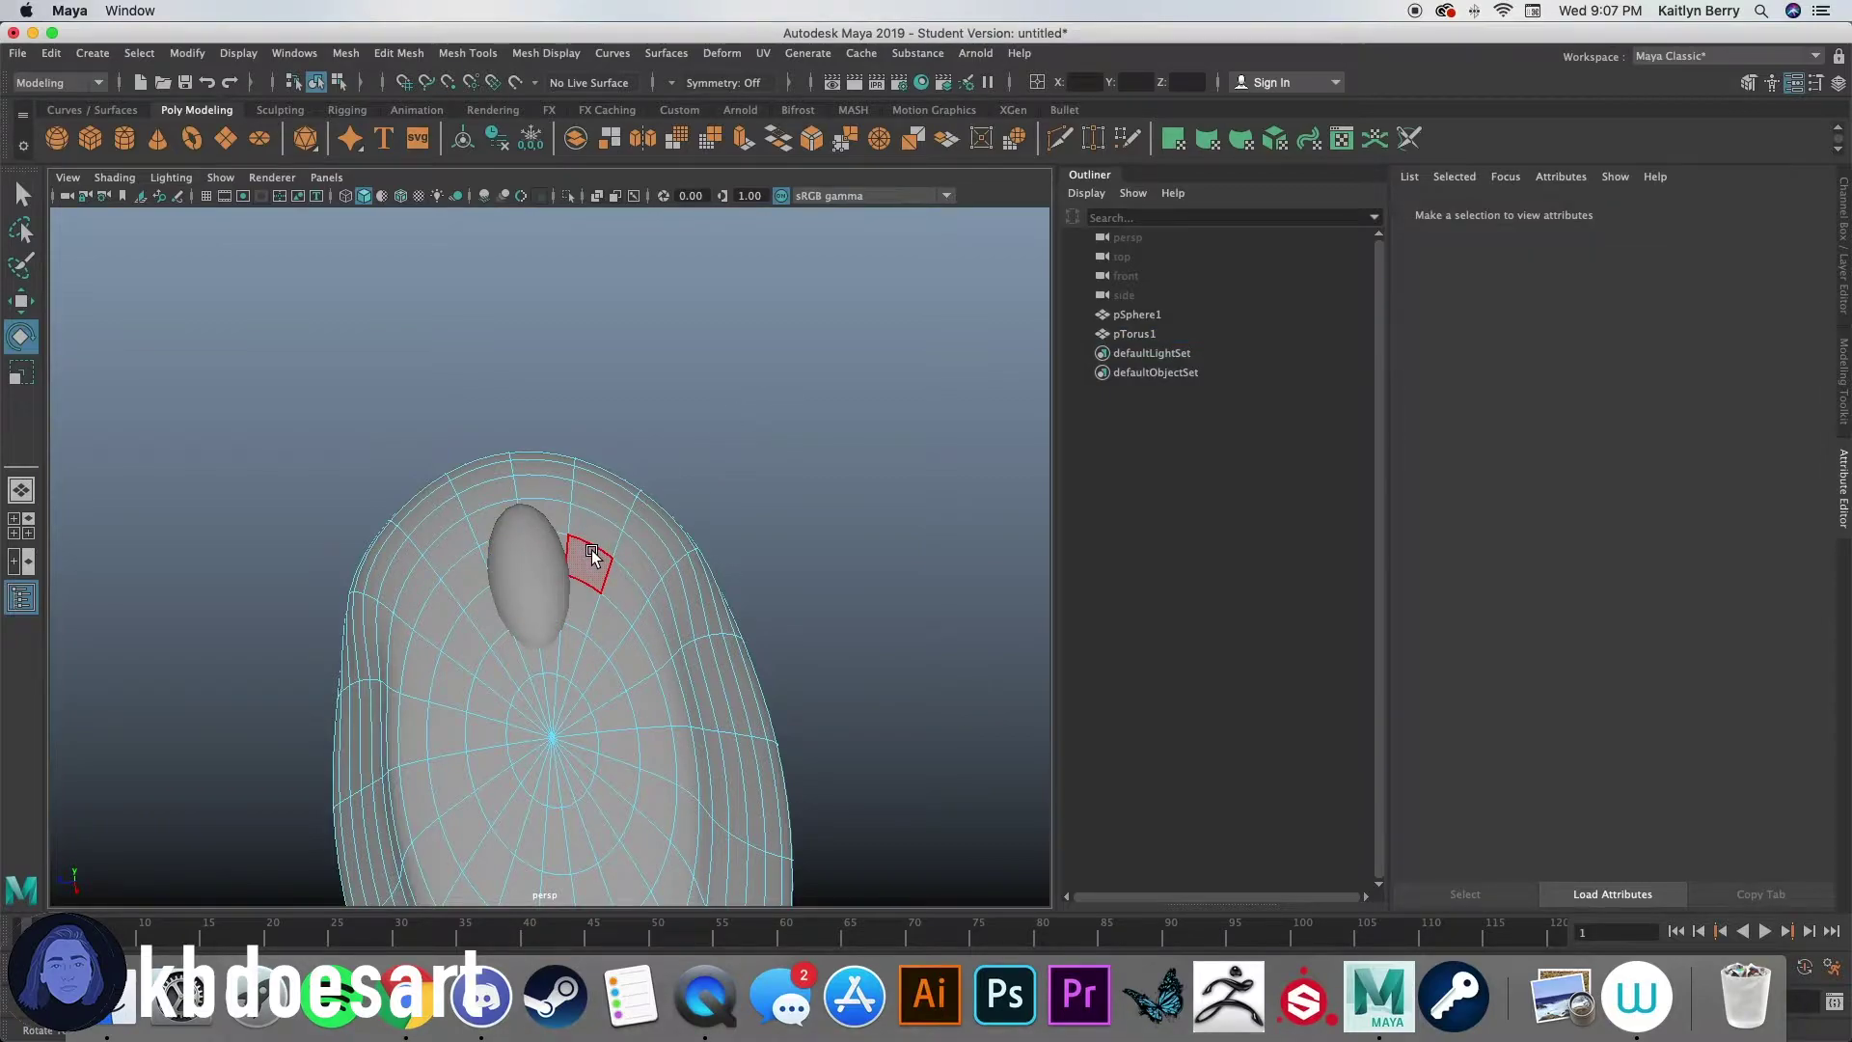
{"action": "key", "text": "q"}
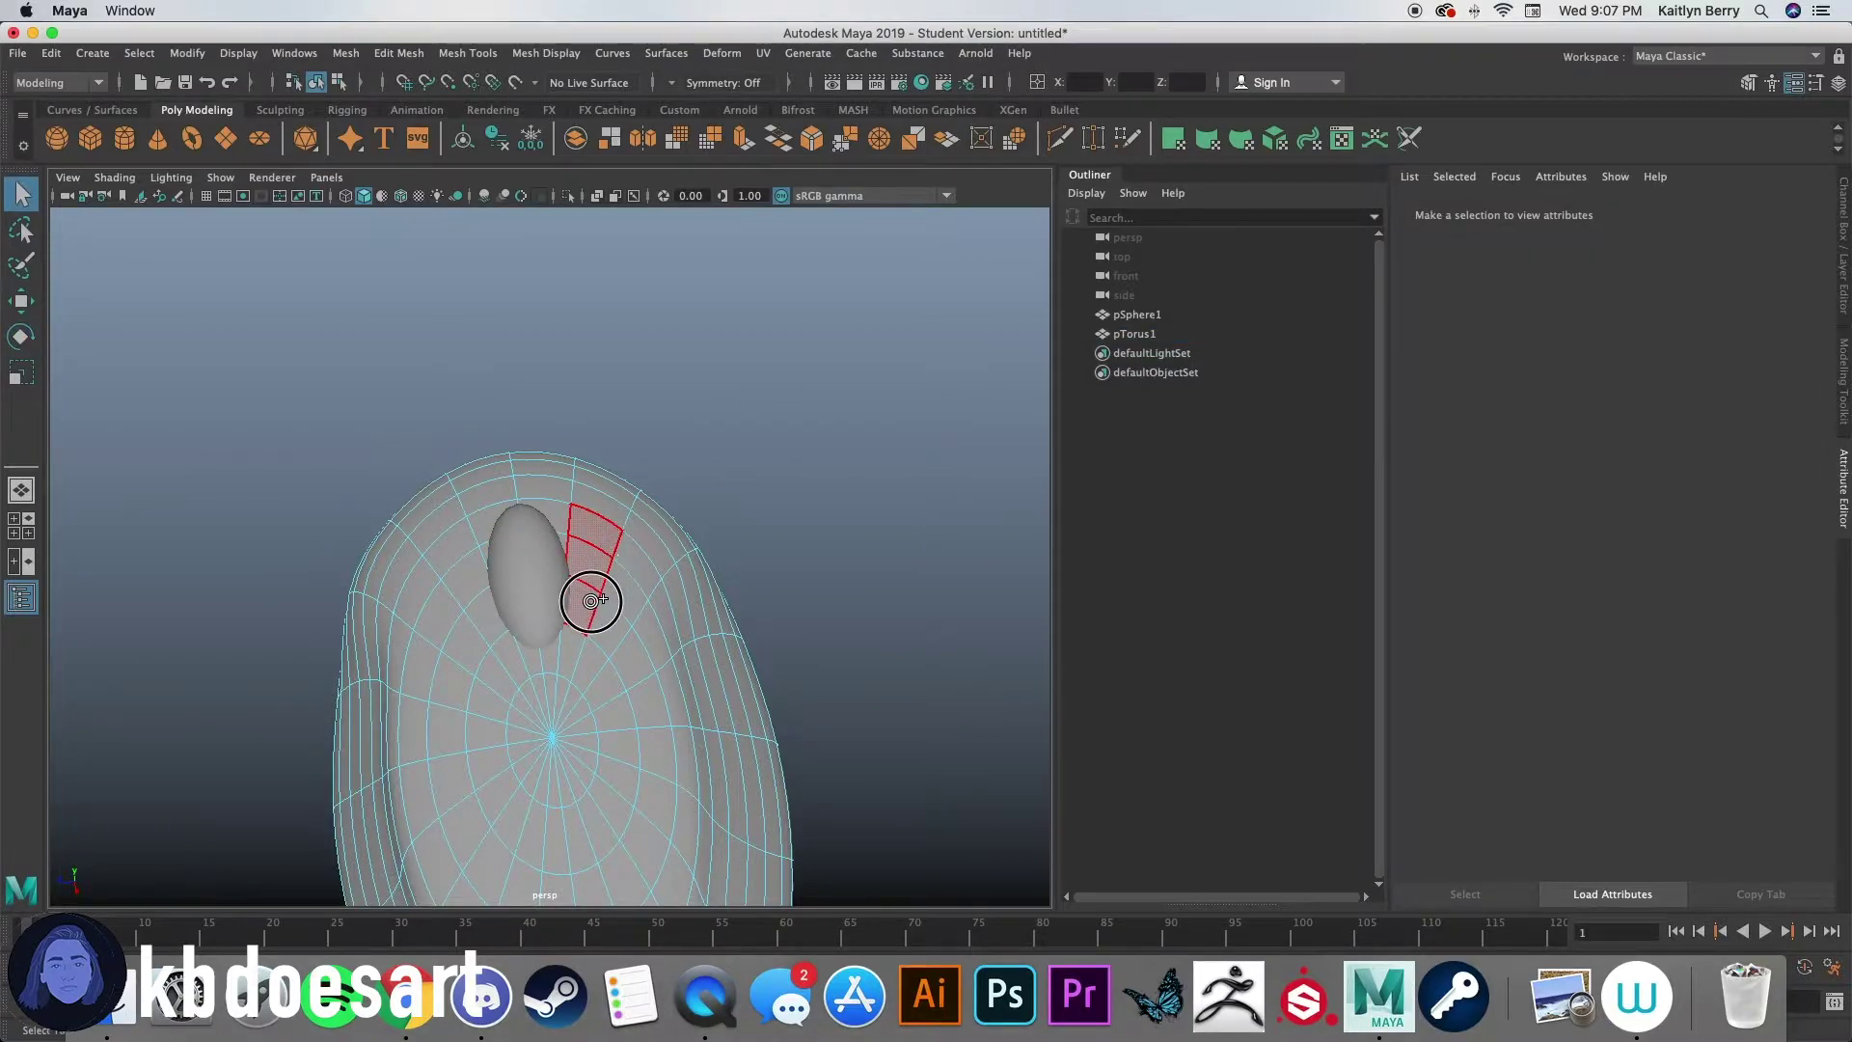
{"action": "left_click", "coordinate": [592, 599]}
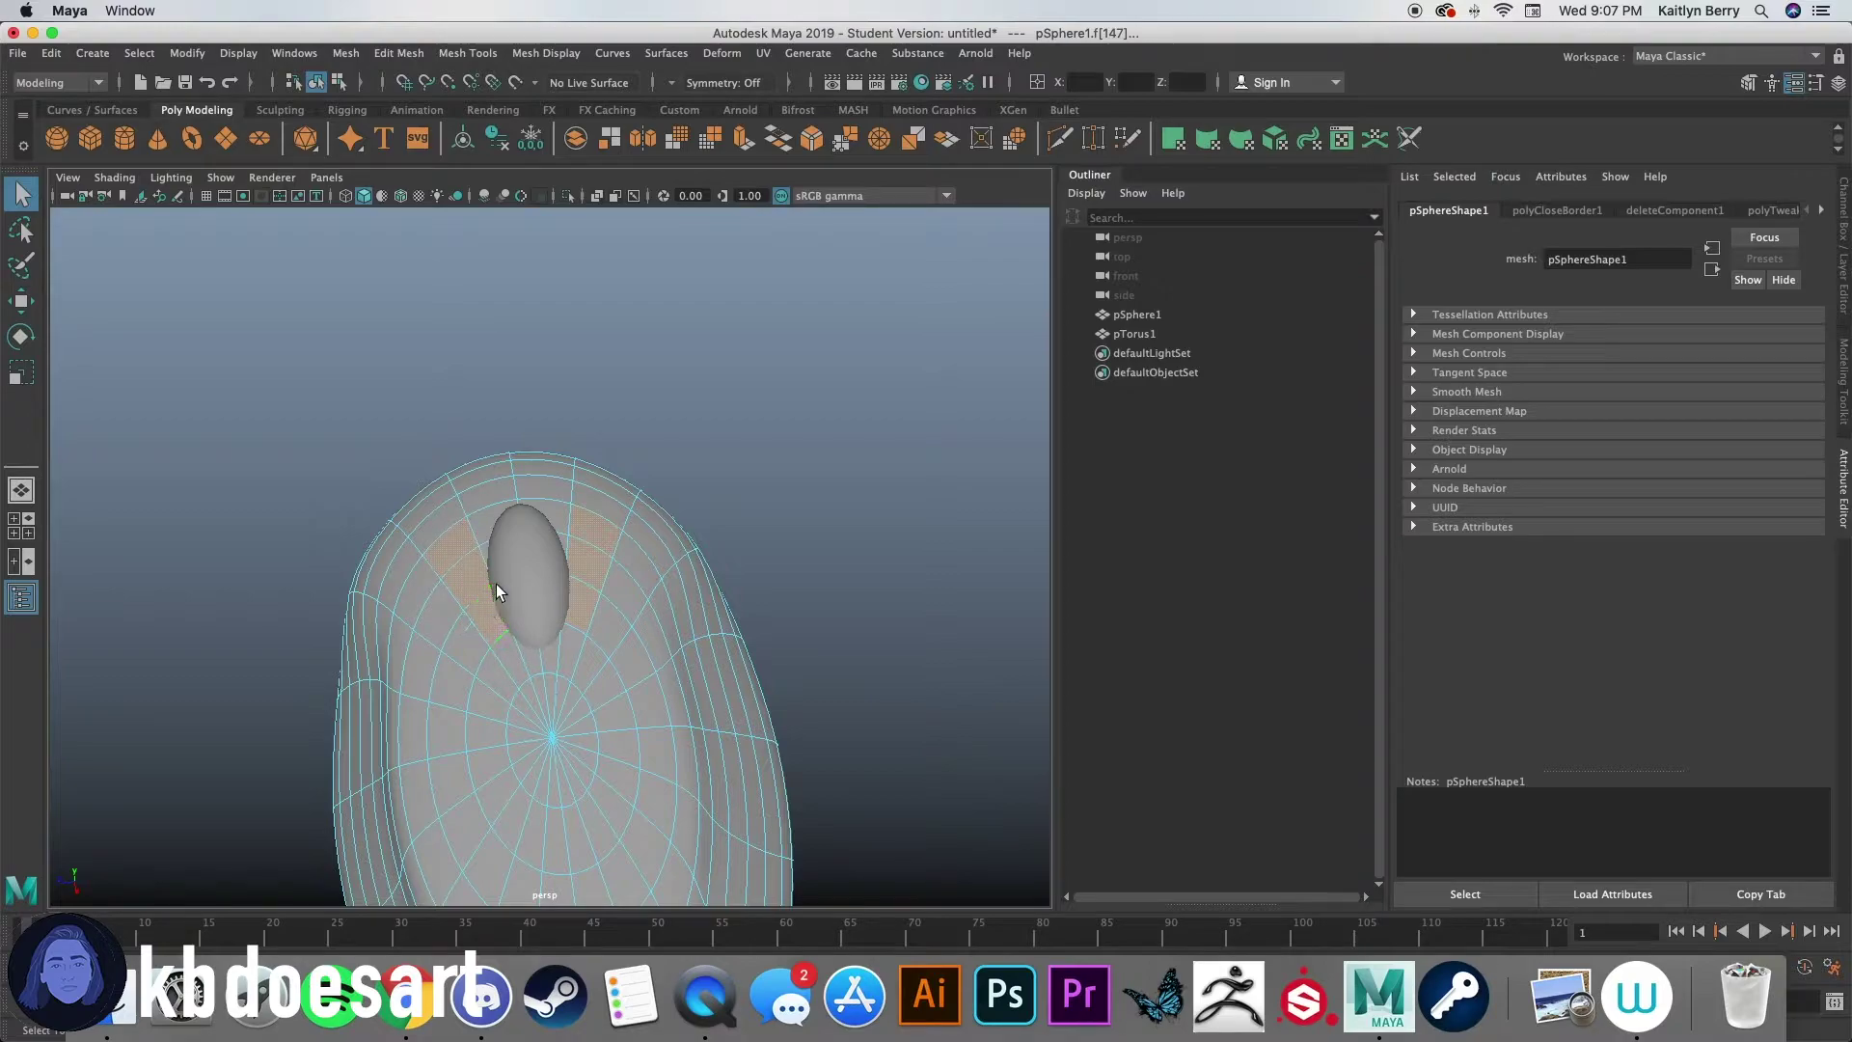
{"action": "key", "text": "w"}
{"action": "key", "text": "b"}
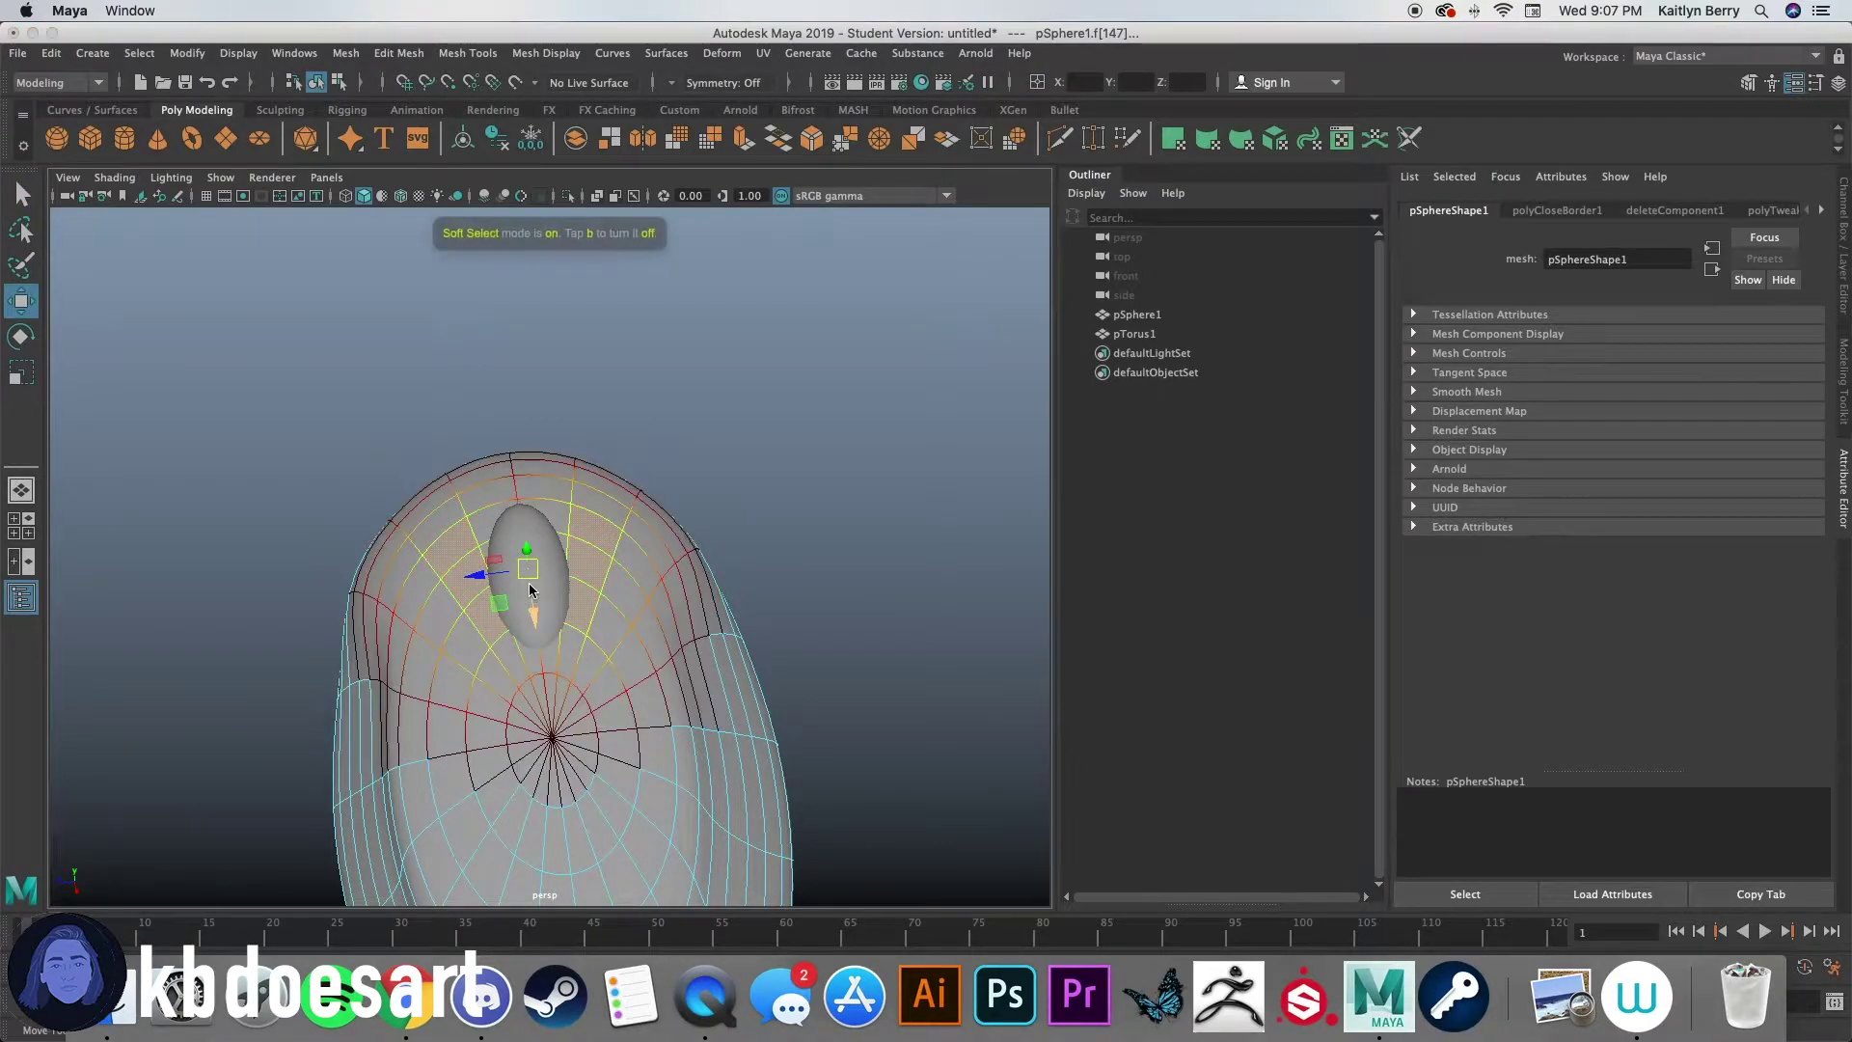
{"action": "left_click_drag", "start_coordinate": [405, 616], "coordinate": [500, 666], "text": "alt"}
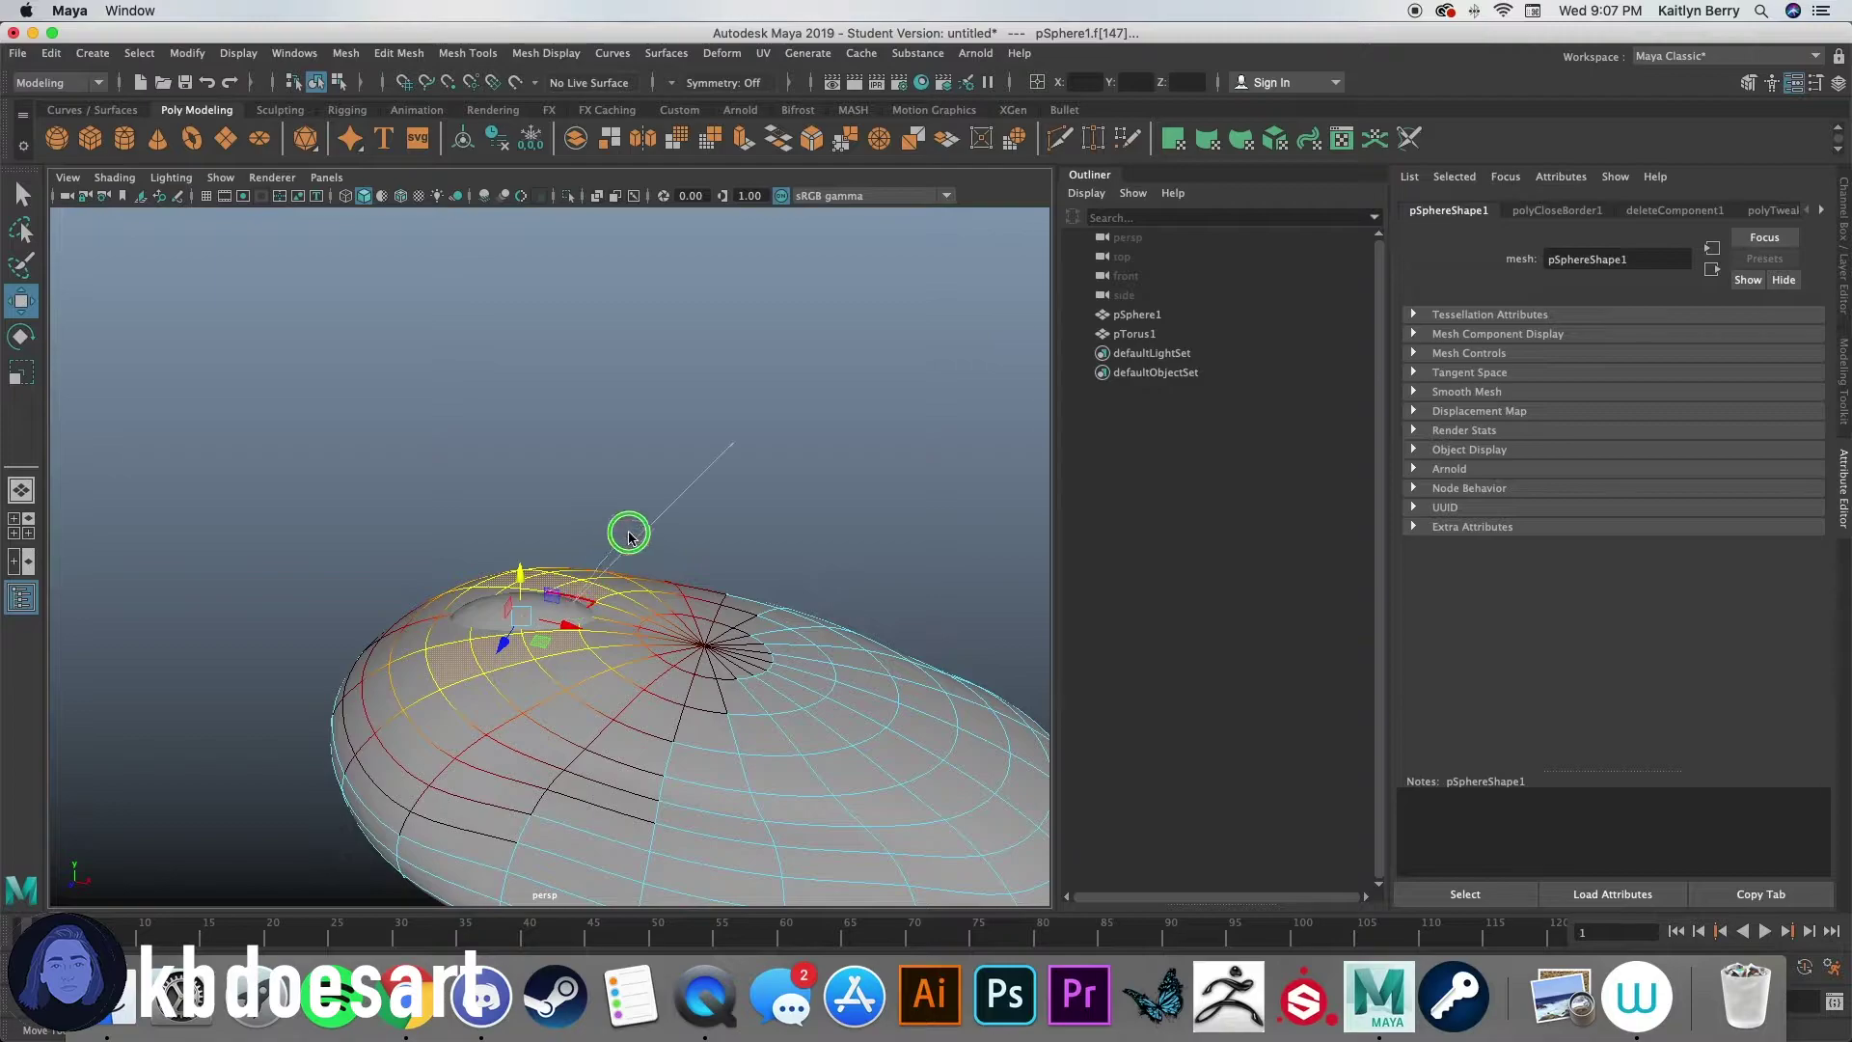
Step: Adjust the torus height so the wheel stands up inside the recess
{"action": "right_click_drag", "start_coordinate": [679, 448], "coordinate": [679, 448]}
{"action": "left_click", "coordinate": [542, 608]}
{"action": "key", "text": "q"}
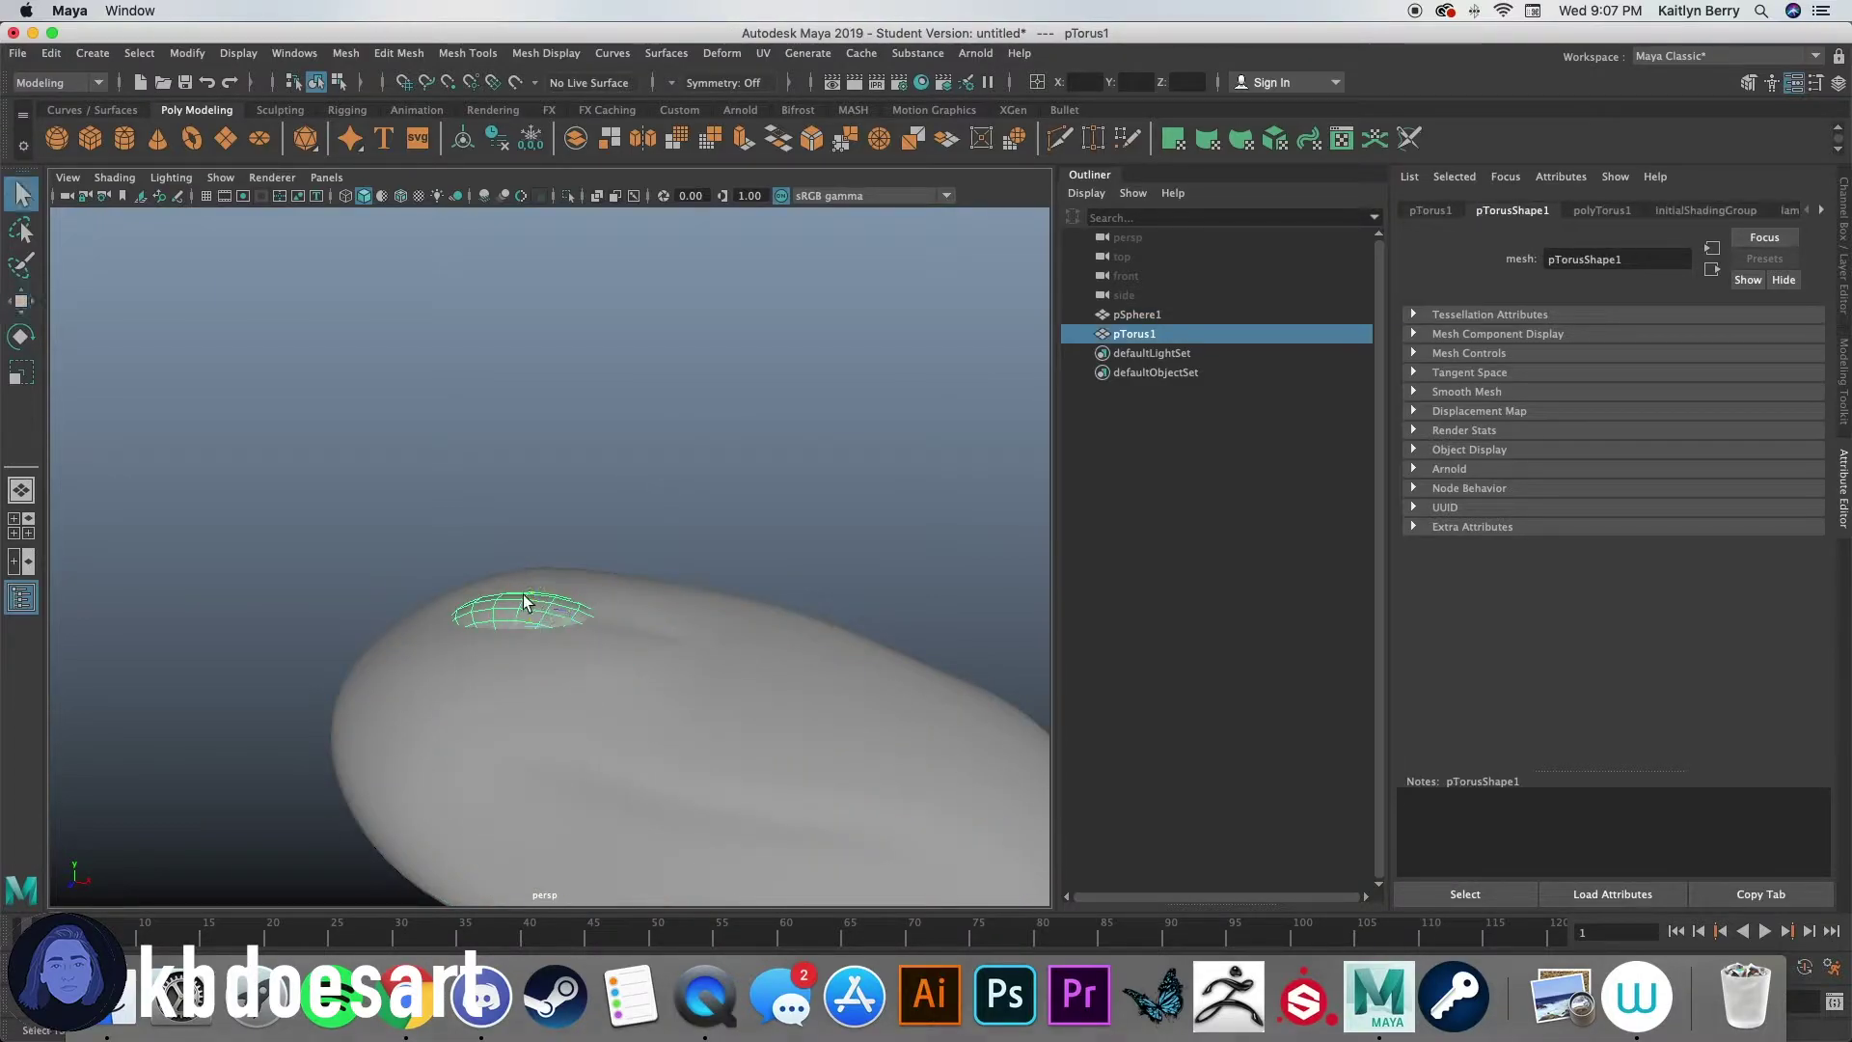
{"action": "key", "text": "w"}
{"action": "mouse_move", "coordinate": [537, 590]}
{"action": "left_mouse_down"}
{"action": "mouse_move", "coordinate": [541, 550]}
{"action": "mouse_move", "coordinate": [562, 611]}
{"action": "left_mouse_up"}
{"action": "key", "text": "e"}
Step: Orbit around the mouse to inspect the wheel bump and reselect the sphere body
{"action": "left_click", "coordinate": [640, 513]}
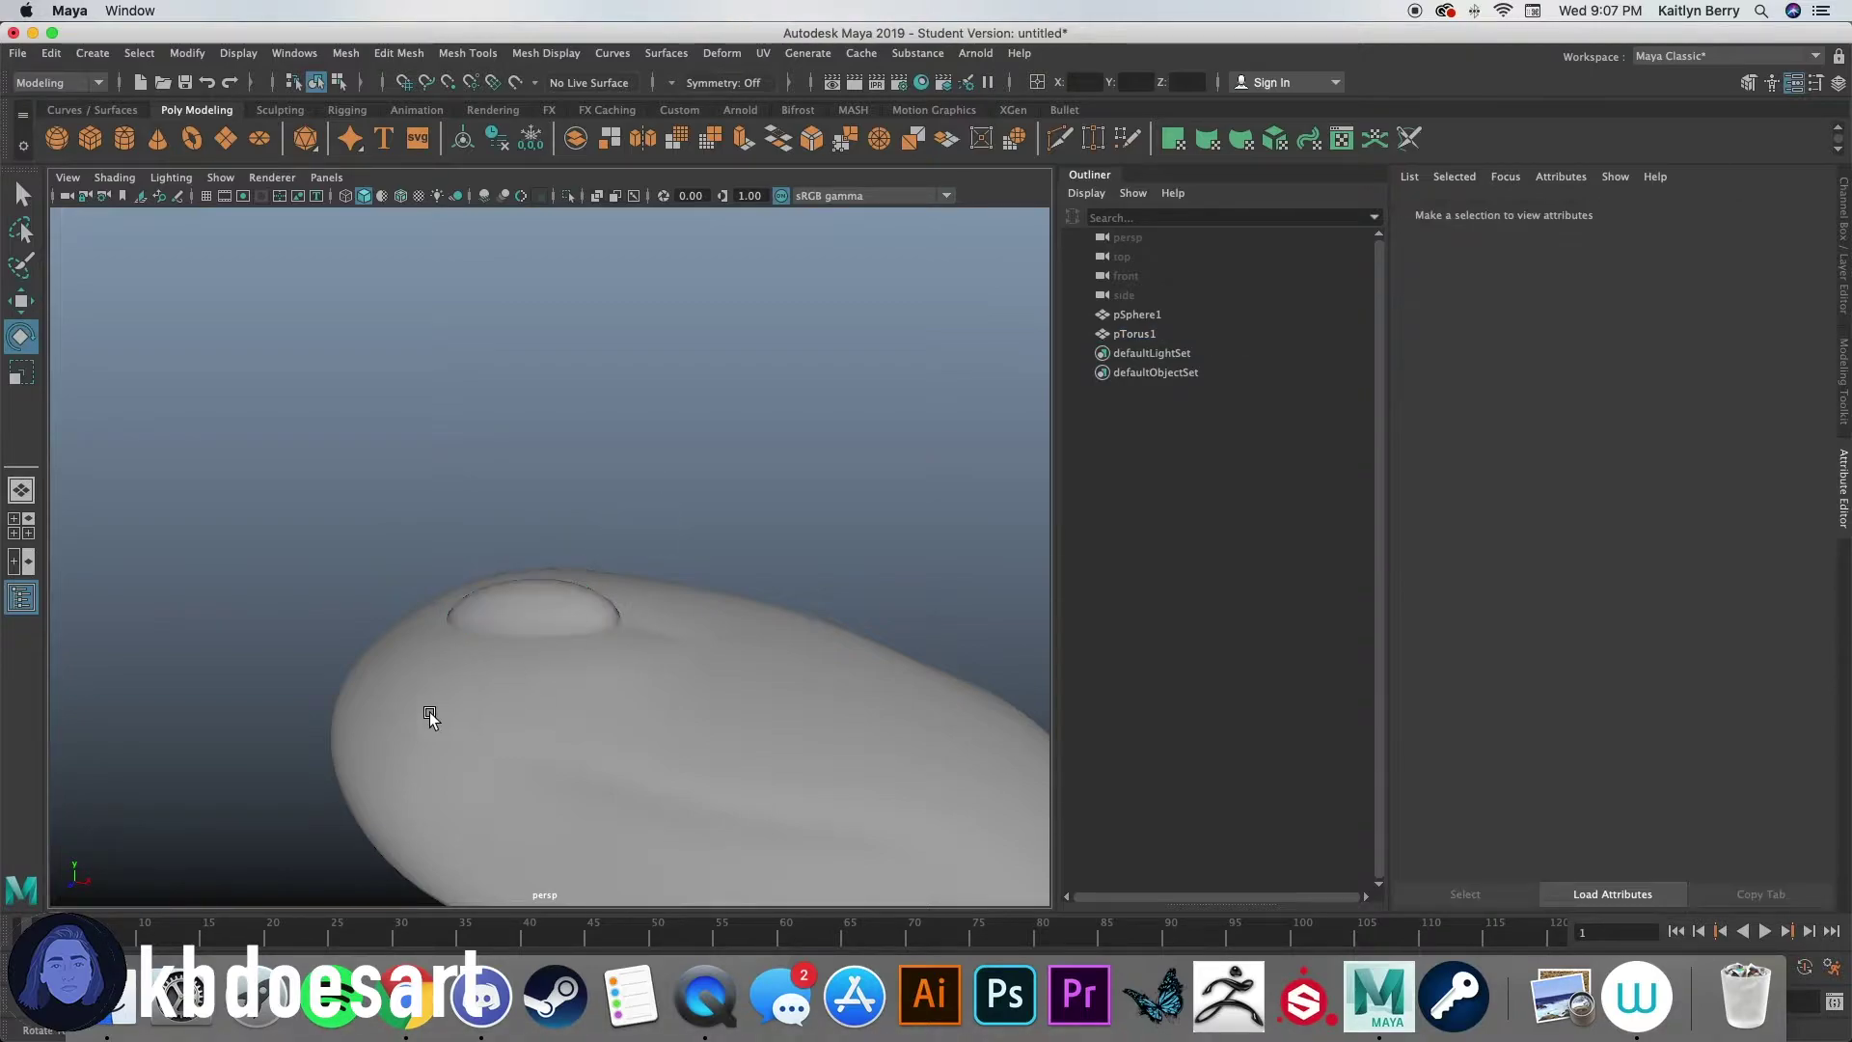
{"action": "left_click_drag", "start_coordinate": [425, 710], "coordinate": [649, 657], "text": "alt"}
{"action": "left_click", "coordinate": [744, 593]}
{"action": "middle_click_drag", "start_coordinate": [665, 612], "coordinate": [488, 628], "text": "alt"}
{"action": "scroll", "coordinate": [453, 632], "scroll_direction": "up", "scroll_amount": 5}
{"action": "left_click_drag", "start_coordinate": [450, 633], "coordinate": [406, 636], "text": "alt"}
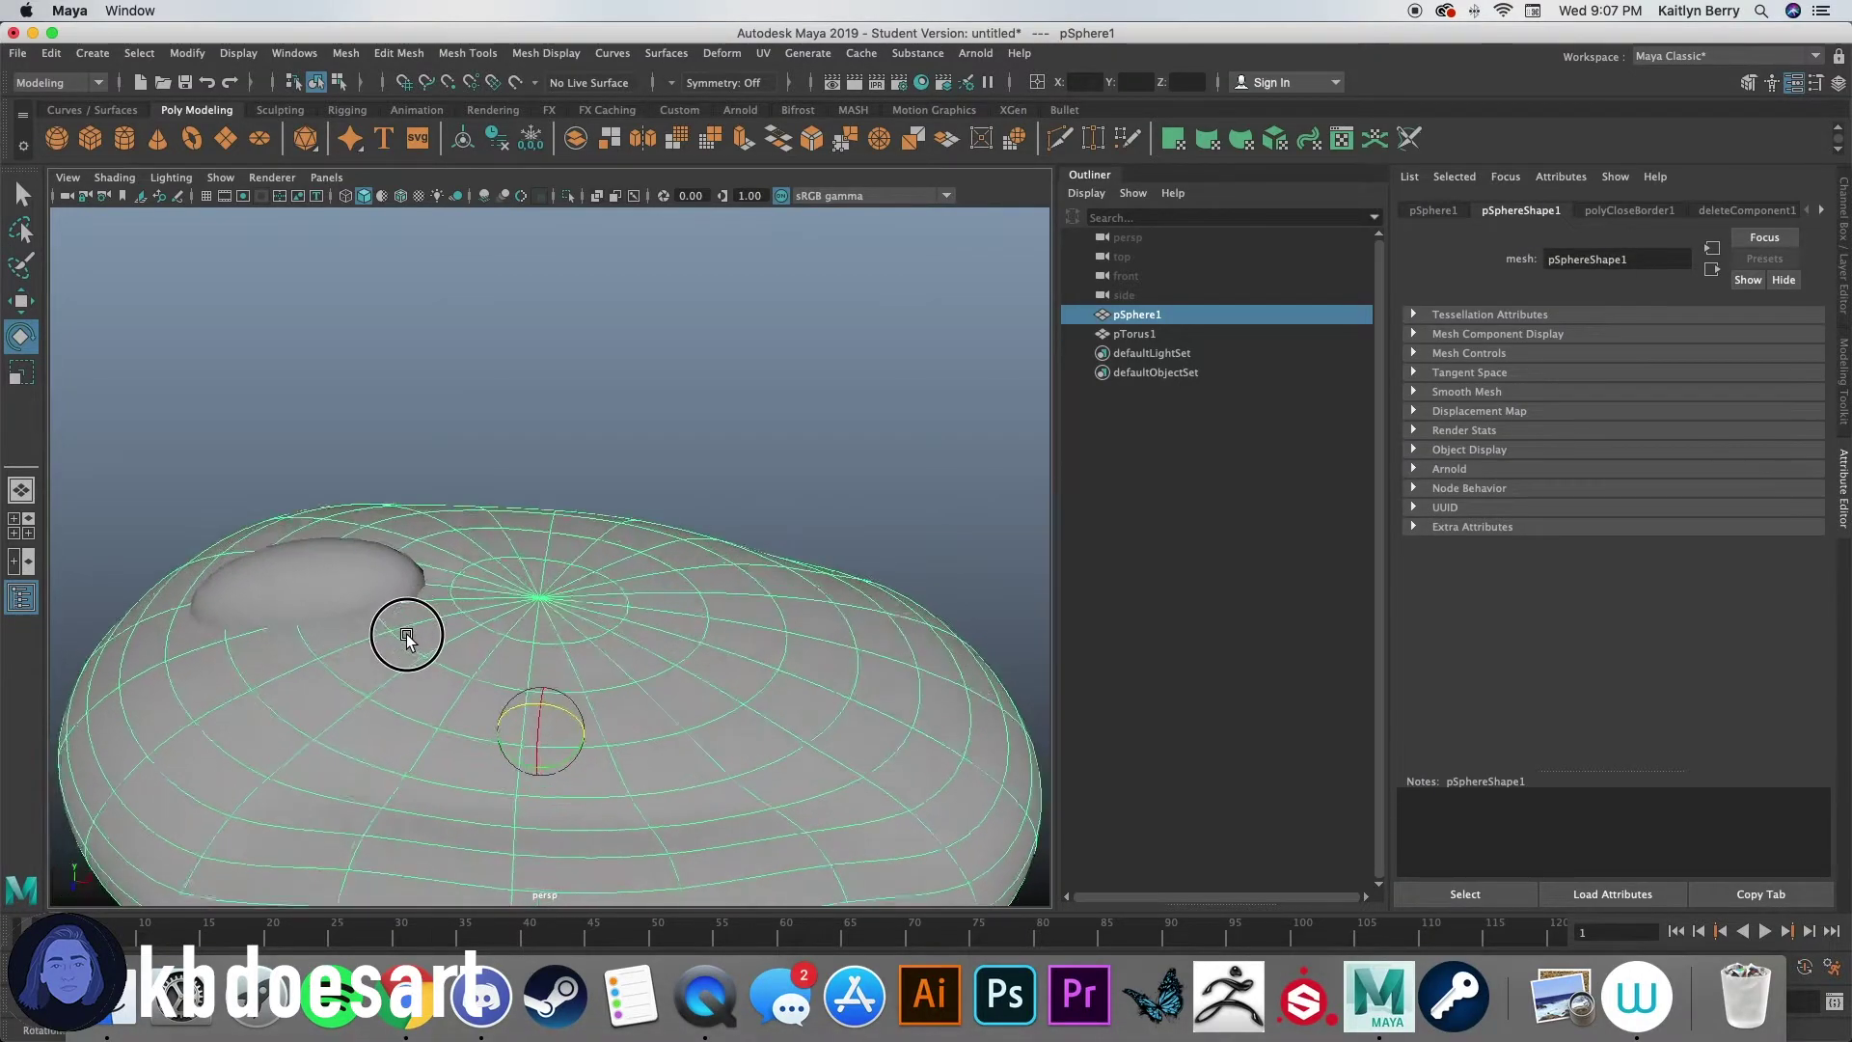
{"action": "right_click_drag", "start_coordinate": [485, 596], "coordinate": [964, 482], "text": "alt"}
{"action": "middle_click_drag", "start_coordinate": [411, 649], "coordinate": [516, 672], "text": "alt"}
{"action": "left_click", "coordinate": [533, 429]}
{"action": "left_click_drag", "start_coordinate": [510, 718], "coordinate": [347, 662], "text": "alt"}
{"action": "mouse_move", "coordinate": [389, 592]}
{"action": "left_mouse_down", "text": "alt"}
{"action": "mouse_move", "coordinate": [406, 632]}
{"action": "mouse_move", "coordinate": [393, 541]}
{"action": "mouse_move", "coordinate": [422, 575]}
{"action": "left_mouse_up", "text": "alt"}
{"action": "left_click", "coordinate": [422, 575]}
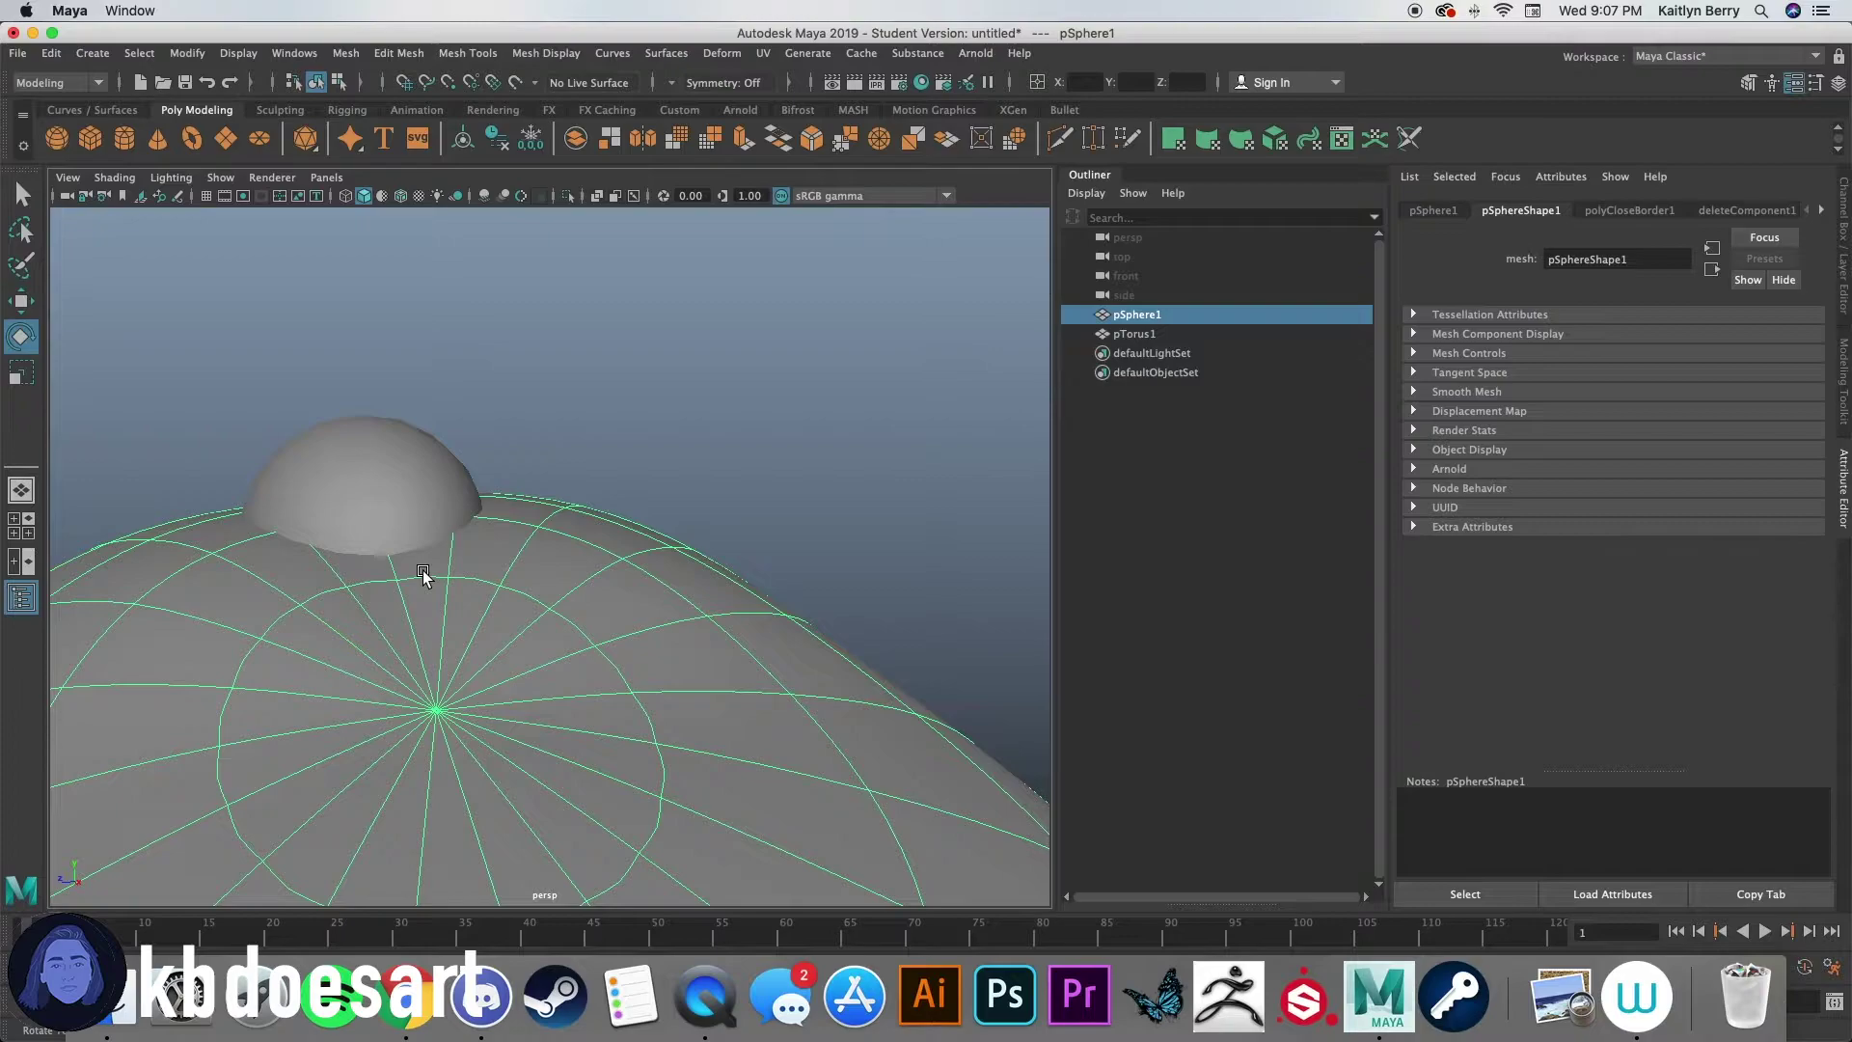
Step: Select the group of shell faces in front of and above the scroll wheel
{"action": "right_click_drag", "start_coordinate": [426, 589], "coordinate": [431, 608]}
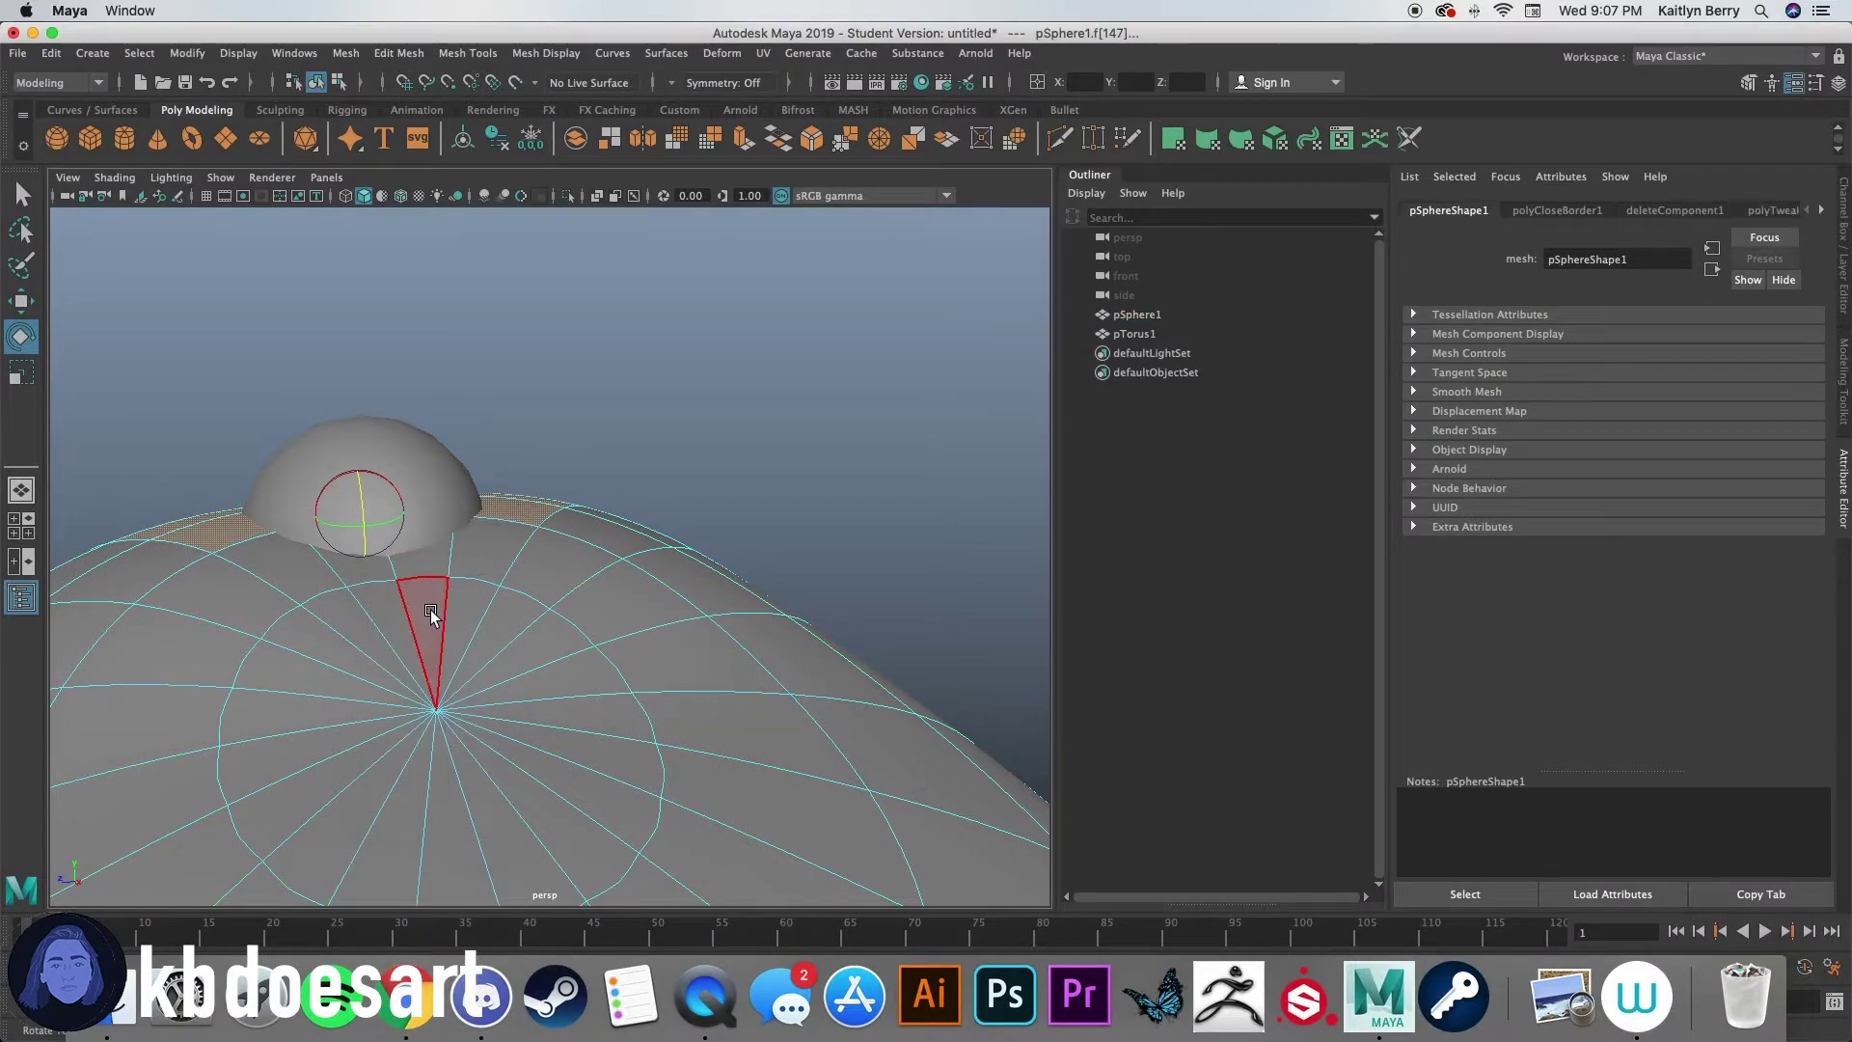
{"action": "left_click", "coordinate": [430, 610]}
{"action": "left_click", "coordinate": [526, 384]}
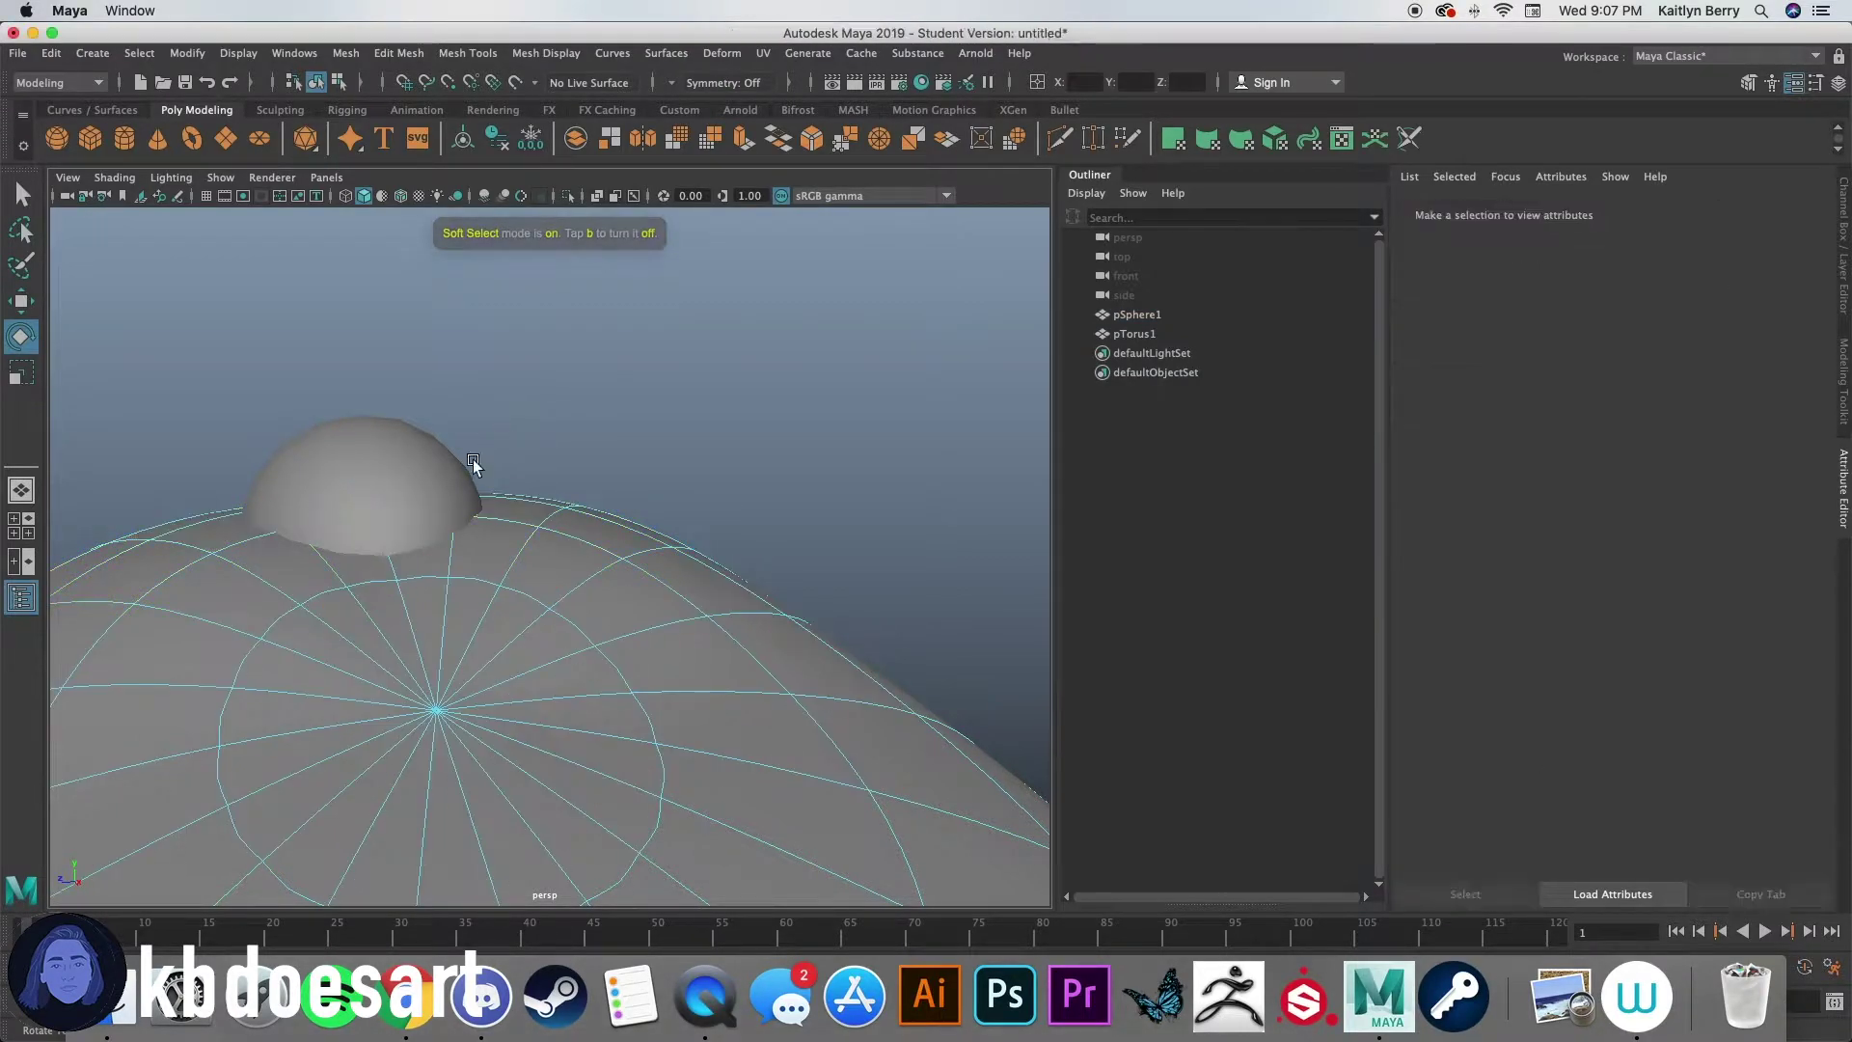
{"action": "left_click", "coordinate": [421, 570]}
{"action": "key", "text": "q"}
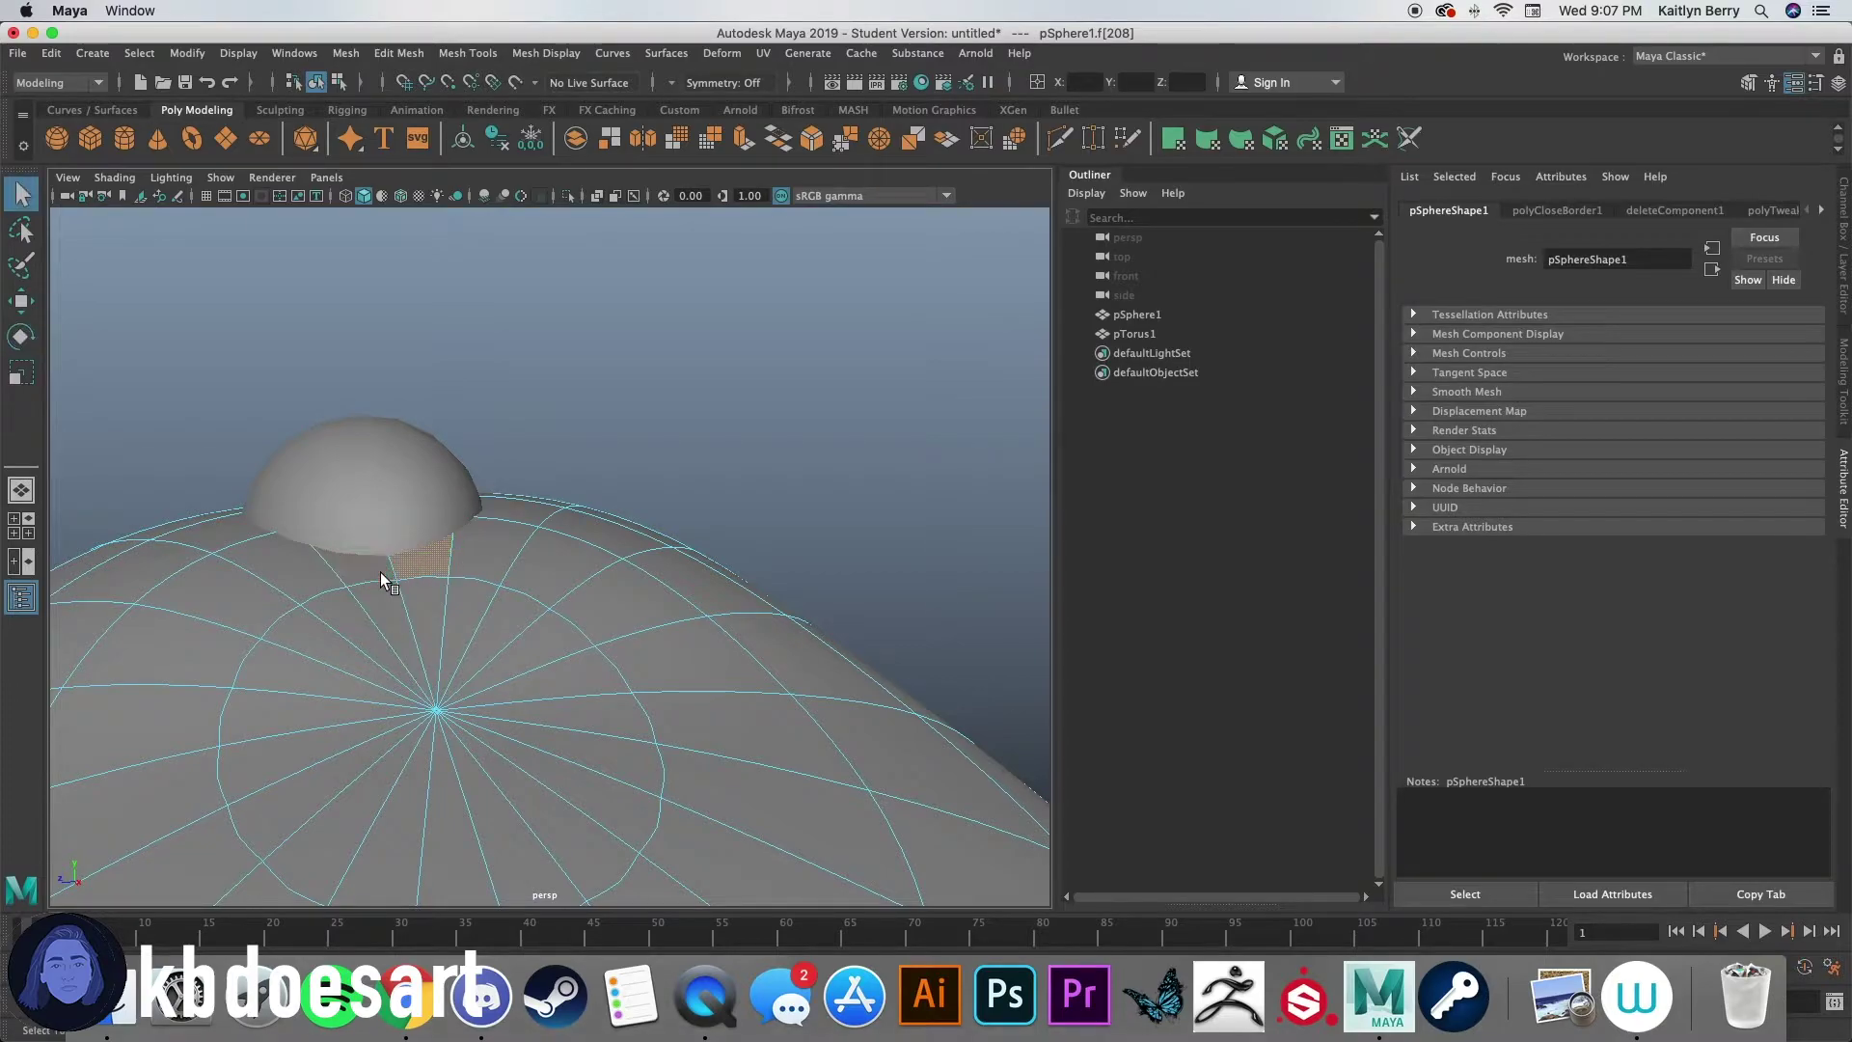
{"action": "left_click", "coordinate": [382, 573], "text": "shift"}
{"action": "left_click", "coordinate": [401, 614], "text": "shift"}
{"action": "left_click", "coordinate": [422, 606], "text": "shift"}
{"action": "middle_click_drag", "start_coordinate": [478, 465], "coordinate": [482, 484], "text": "alt"}
{"action": "left_click_drag", "start_coordinate": [481, 484], "coordinate": [536, 557], "text": "alt"}
{"action": "left_click_drag", "start_coordinate": [540, 448], "coordinate": [483, 598], "text": "alt"}
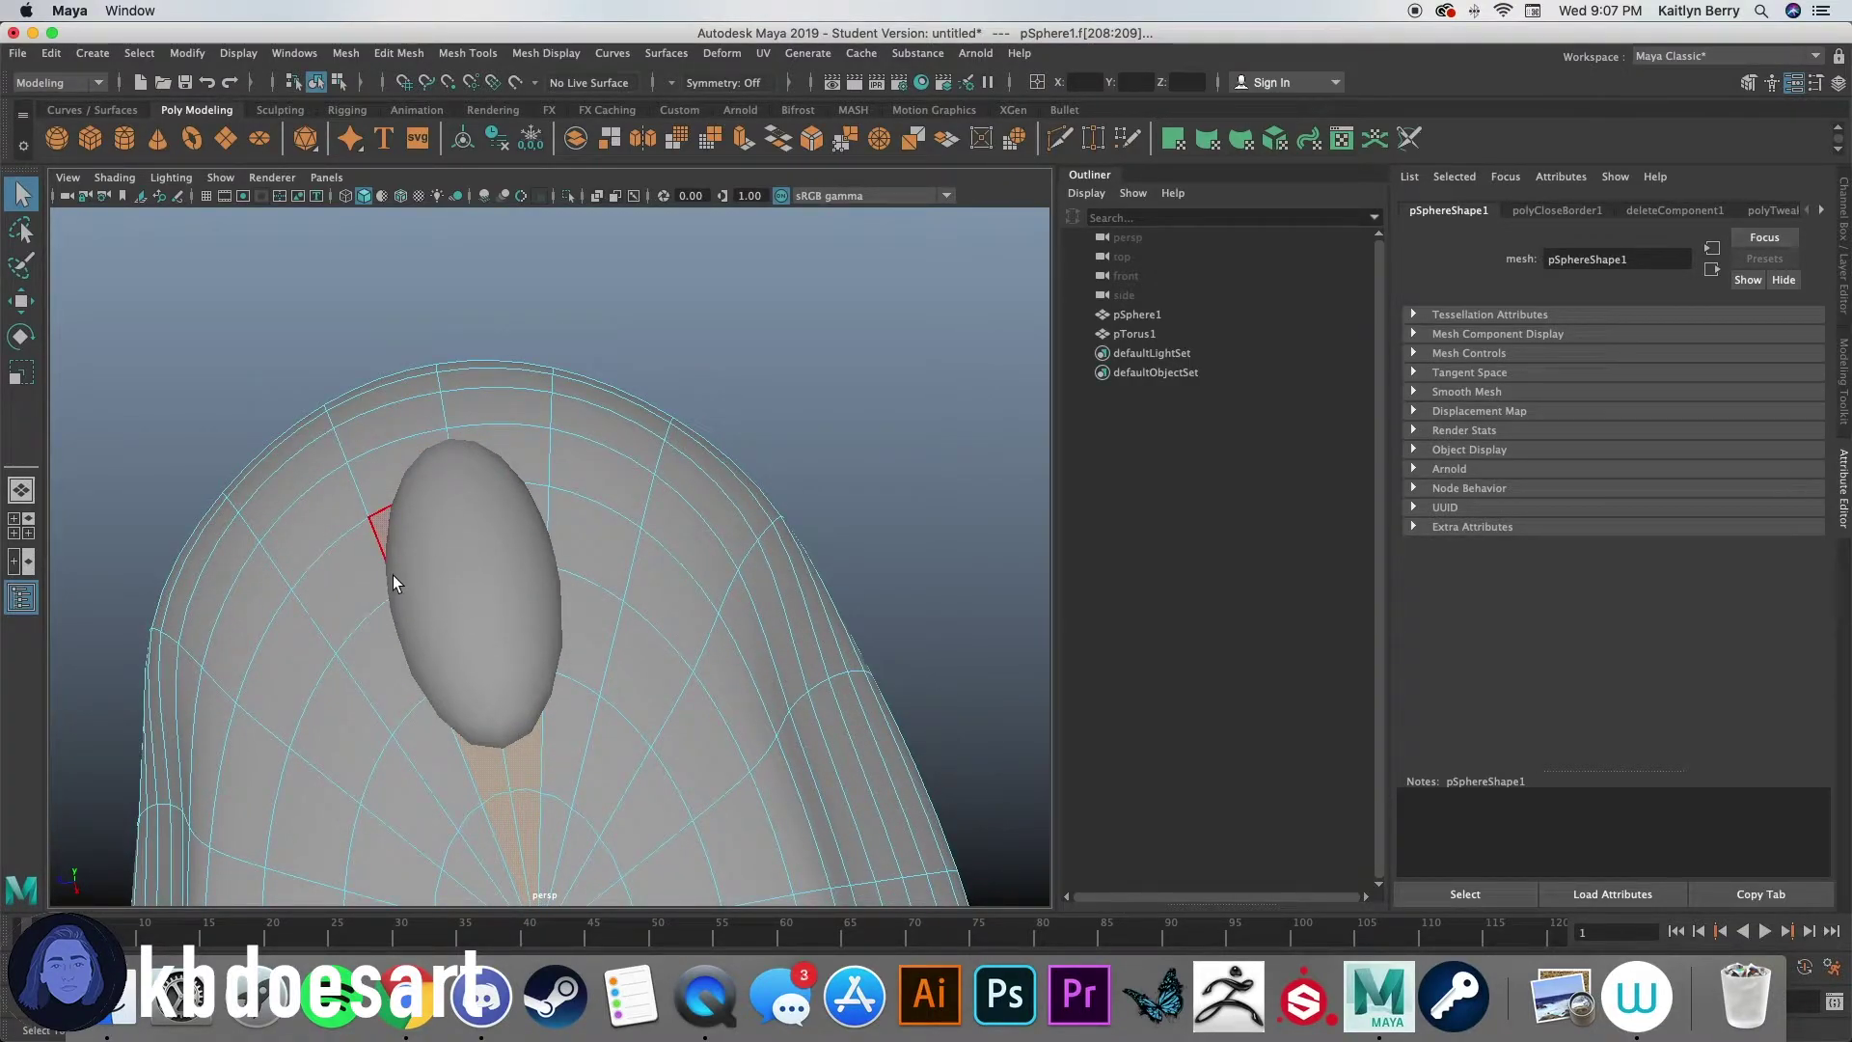
{"action": "mouse_move", "coordinate": [431, 405]}
{"action": "left_mouse_down", "text": "shift"}
{"action": "mouse_move", "coordinate": [476, 457]}
{"action": "mouse_move", "coordinate": [430, 541]}
{"action": "mouse_move", "coordinate": [463, 637]}
{"action": "mouse_move", "coordinate": [492, 657]}
{"action": "mouse_move", "coordinate": [518, 529]}
{"action": "mouse_move", "coordinate": [521, 728]}
{"action": "mouse_move", "coordinate": [475, 682]}
{"action": "mouse_move", "coordinate": [437, 581]}
{"action": "left_mouse_up", "text": "shift"}
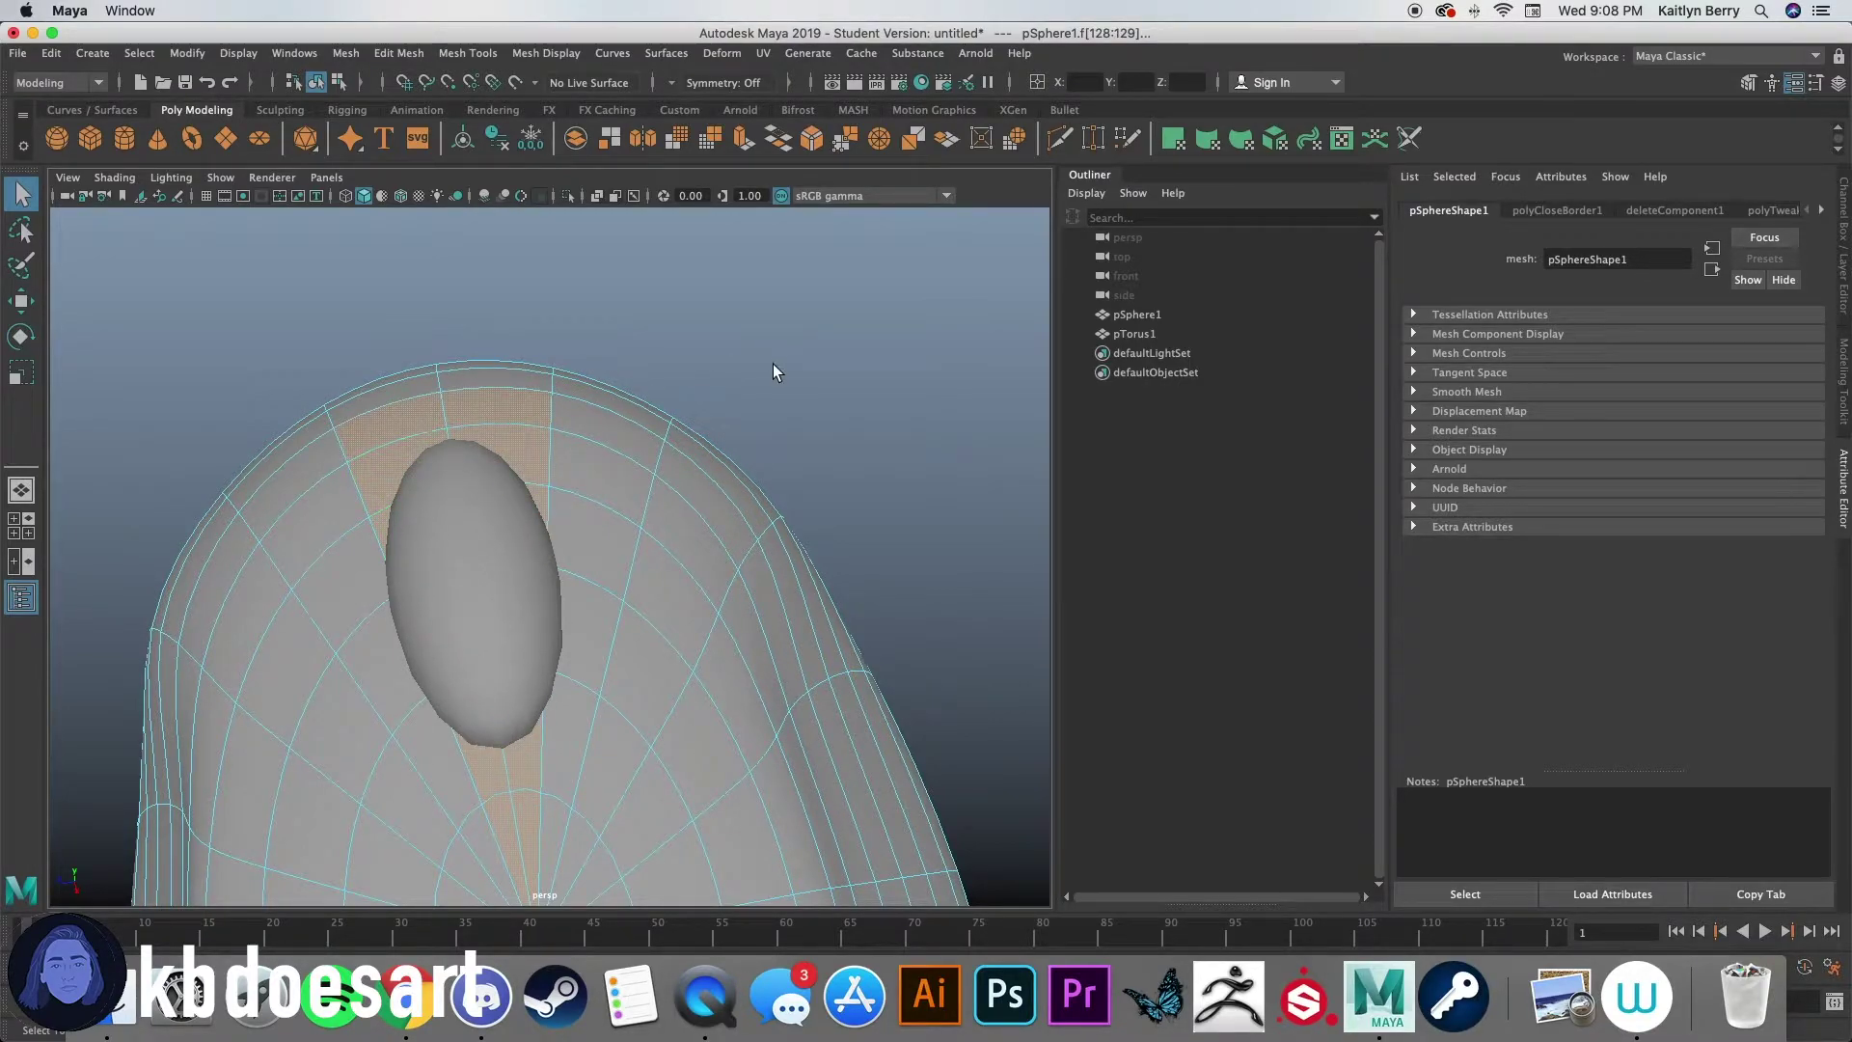
Step: Inset-extrude the selected faces with offset 0.1 and clear the selection
{"action": "key", "text": "ctrl+e"}
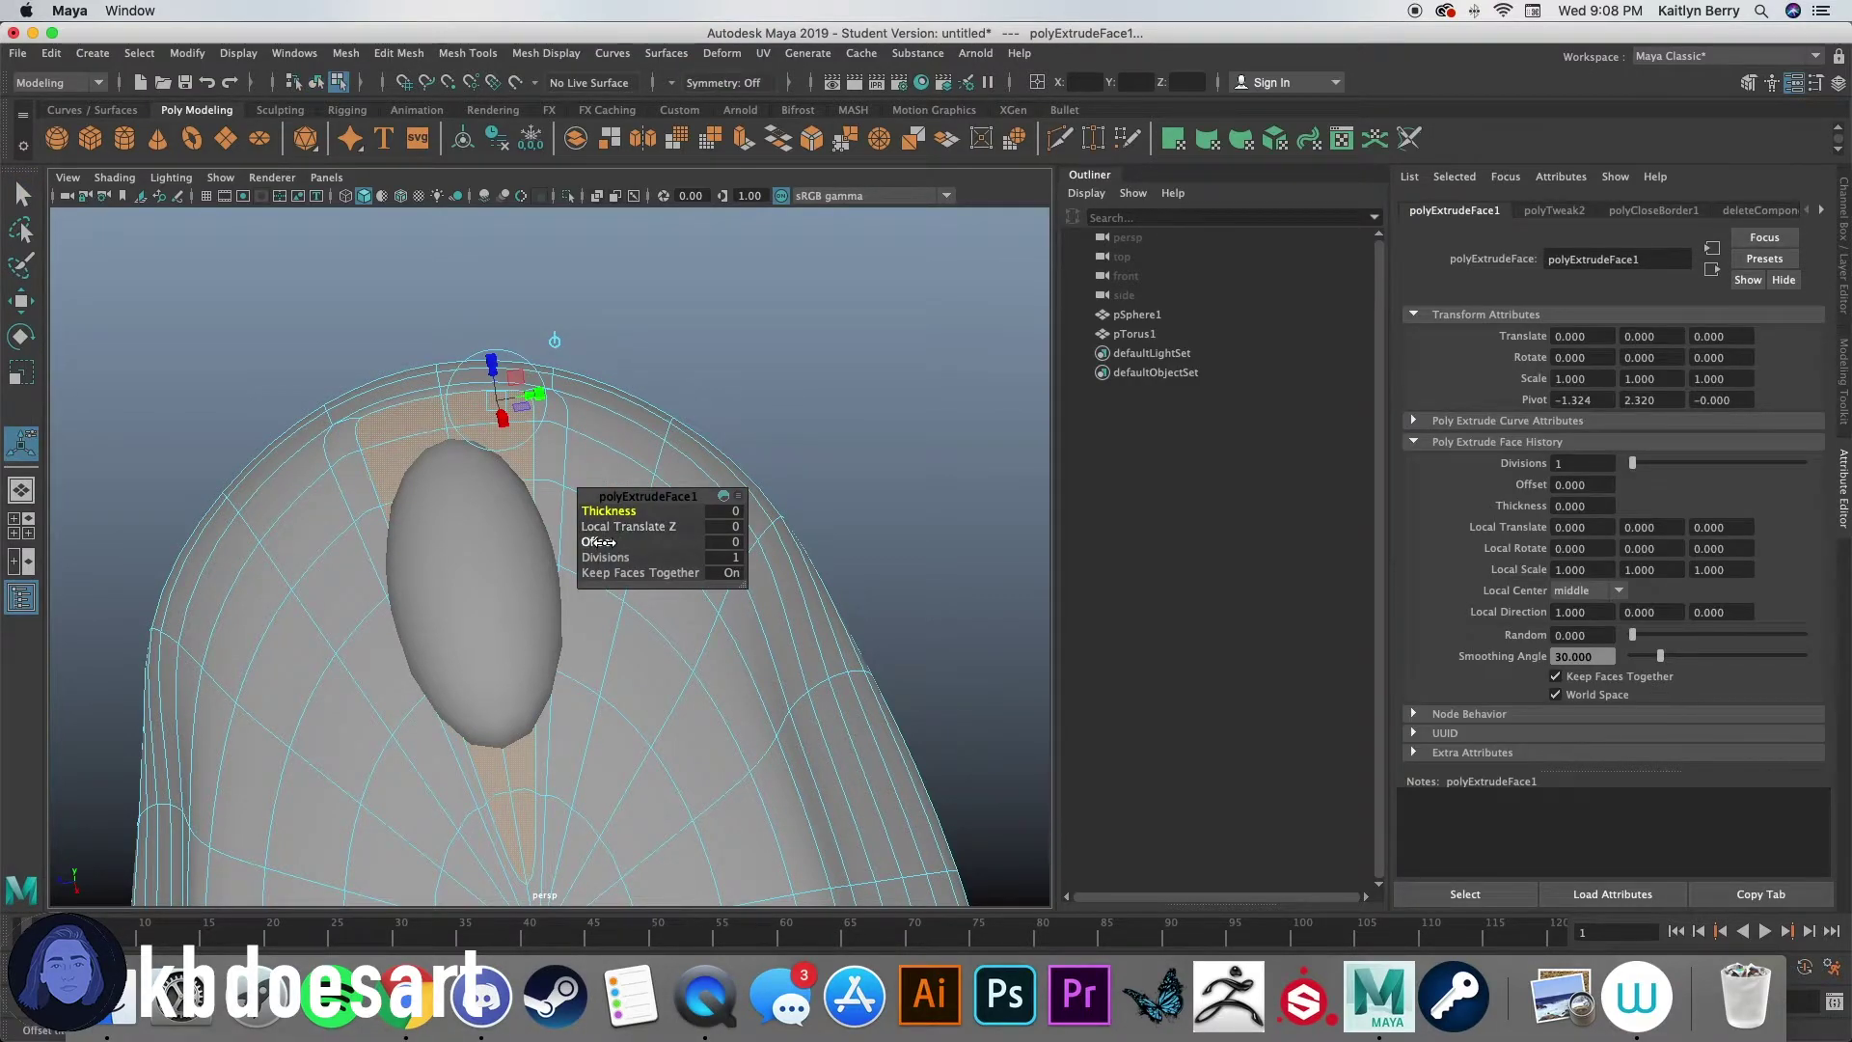
{"action": "mouse_move", "coordinate": [605, 544]}
{"action": "left_mouse_down", "text": "alt"}
{"action": "mouse_move", "coordinate": [648, 531]}
{"action": "mouse_move", "coordinate": [614, 546]}
{"action": "left_mouse_up", "text": "alt"}
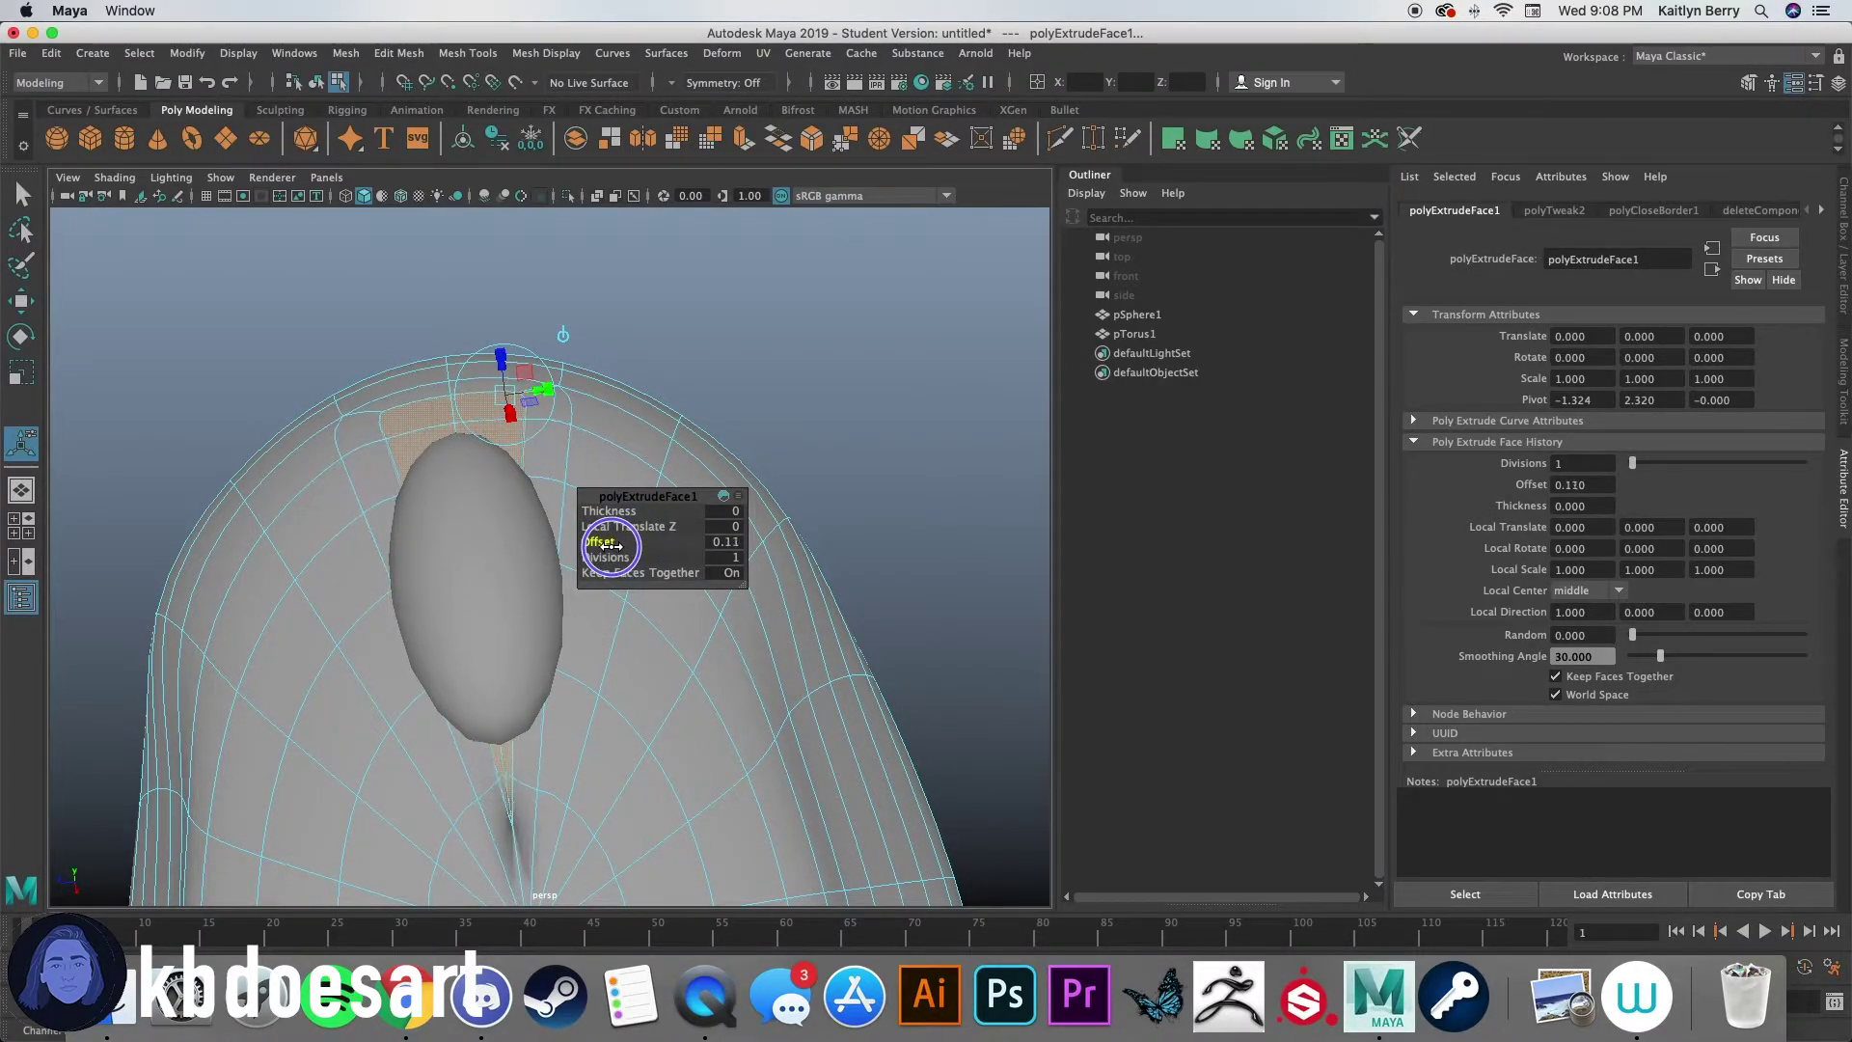
{"action": "left_click", "coordinate": [768, 374]}
{"action": "left_click_drag", "start_coordinate": [433, 544], "coordinate": [531, 506], "text": "alt"}
{"action": "scroll", "coordinate": [665, 581], "scroll_direction": "down", "scroll_amount": 5}
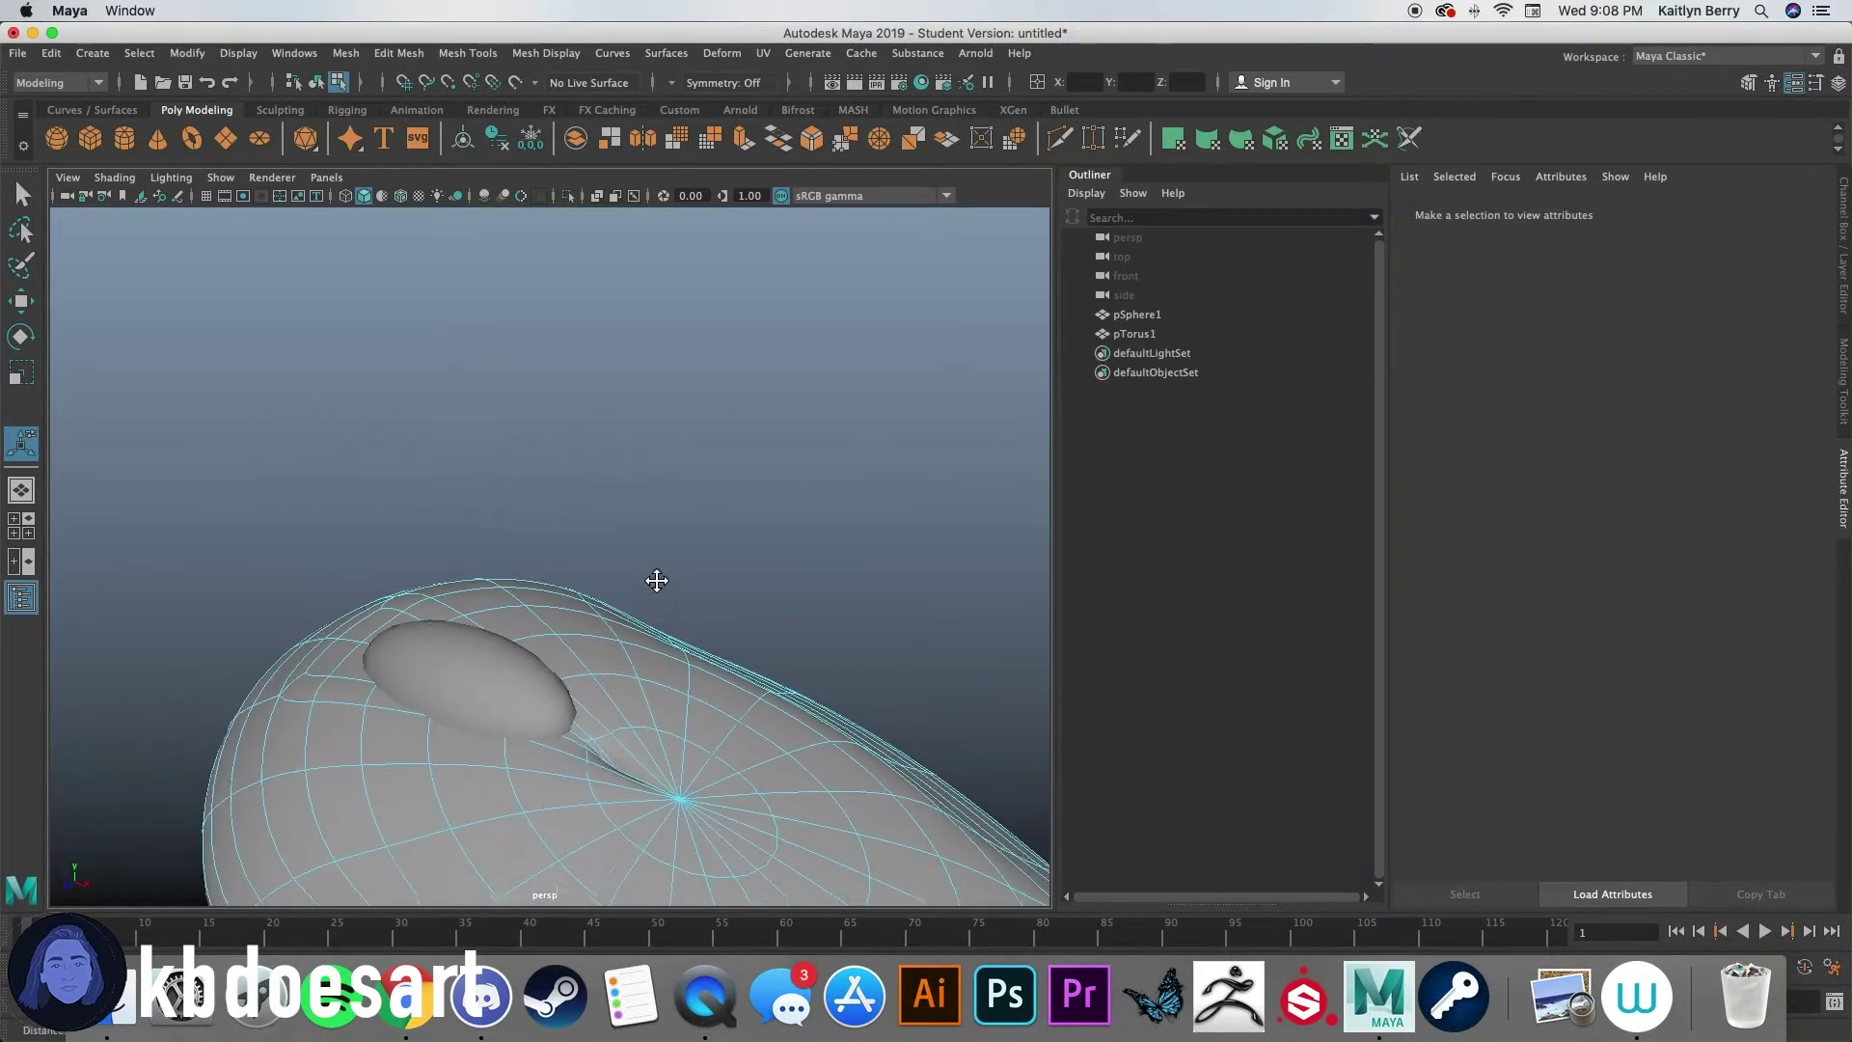
{"action": "middle_click_drag", "start_coordinate": [778, 537], "coordinate": [752, 502], "text": "alt"}
Step: Return the shell to Object mode, inspect its front, then switch to Face mode
{"action": "right_click_drag", "start_coordinate": [629, 487], "coordinate": [765, 483]}
{"action": "left_click_drag", "start_coordinate": [806, 517], "coordinate": [701, 645], "text": "alt"}
{"action": "left_click_drag", "start_coordinate": [576, 730], "coordinate": [733, 617], "text": "alt"}
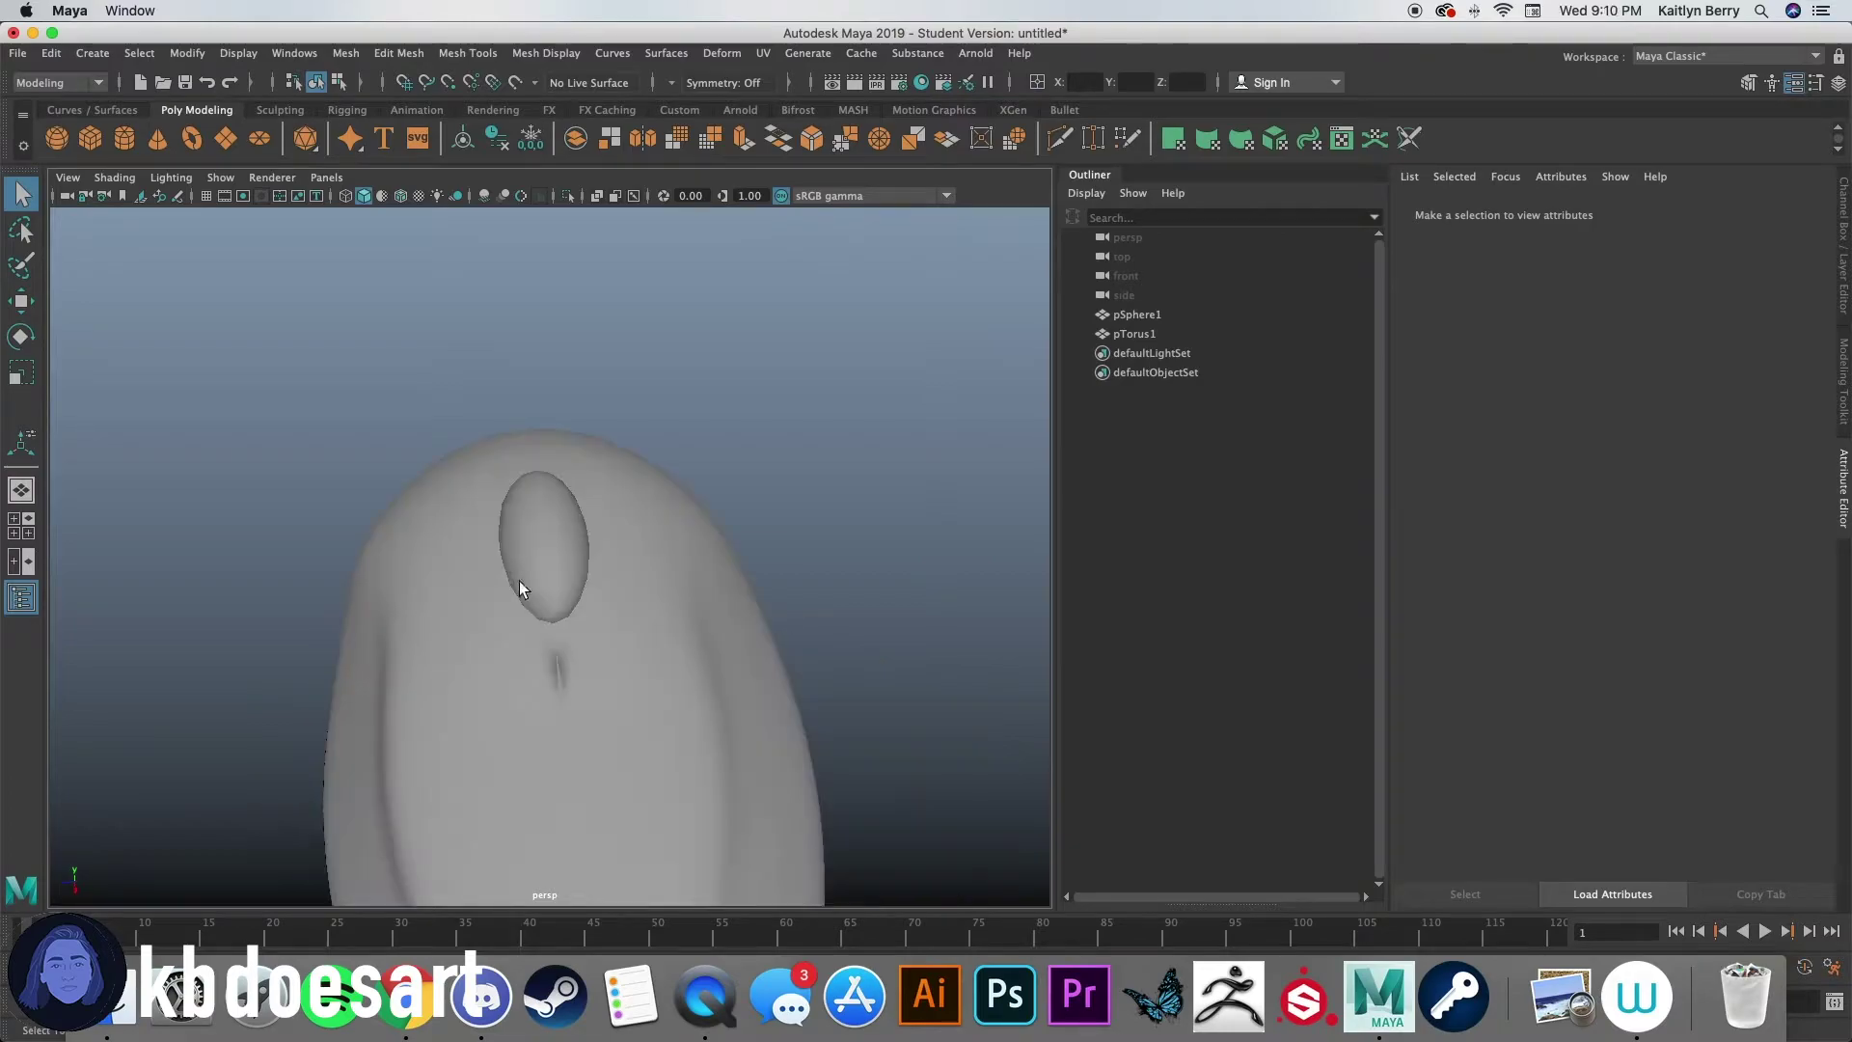
{"action": "left_click_drag", "start_coordinate": [521, 586], "coordinate": [725, 583], "text": "alt"}
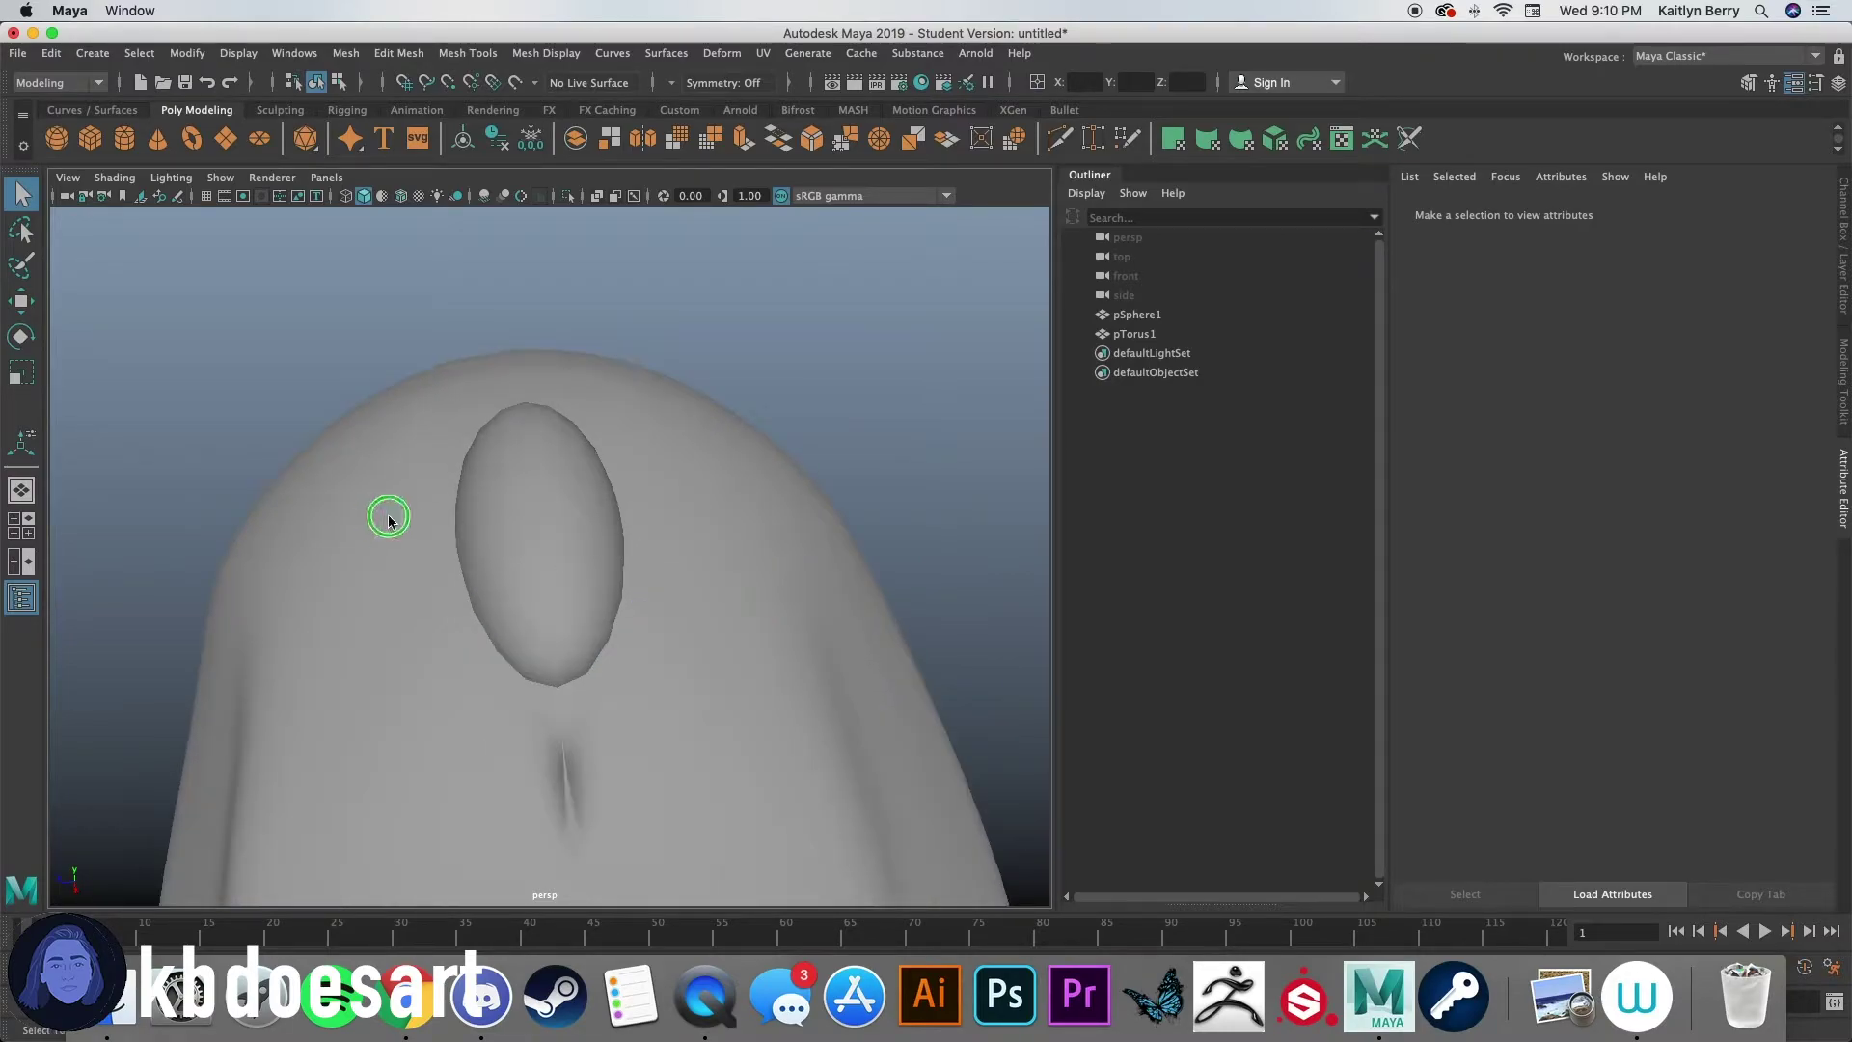
{"action": "right_click", "coordinate": [403, 482]}
{"action": "right_click_drag", "start_coordinate": [405, 480], "coordinate": [413, 542]}
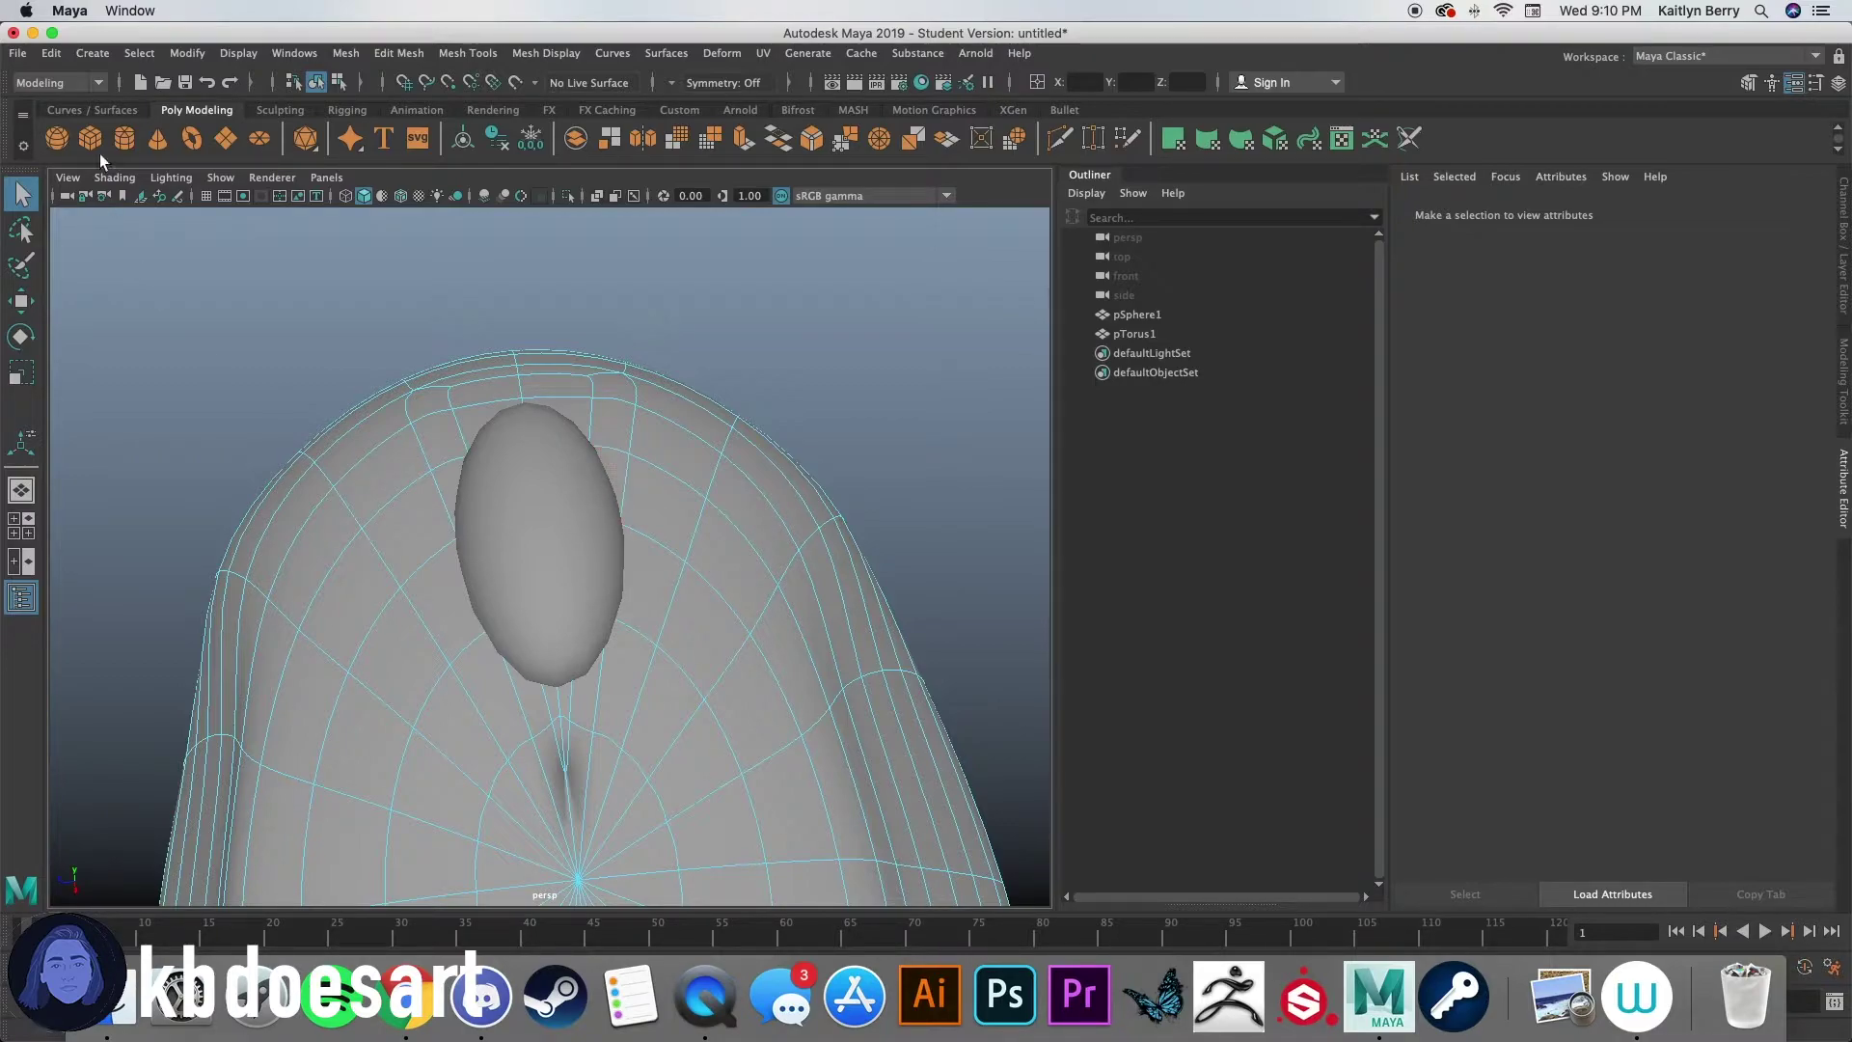
Step: Create a second polygon torus with a section radius of 0.01
{"action": "left_click", "coordinate": [191, 139]}
{"action": "key", "text": "w"}
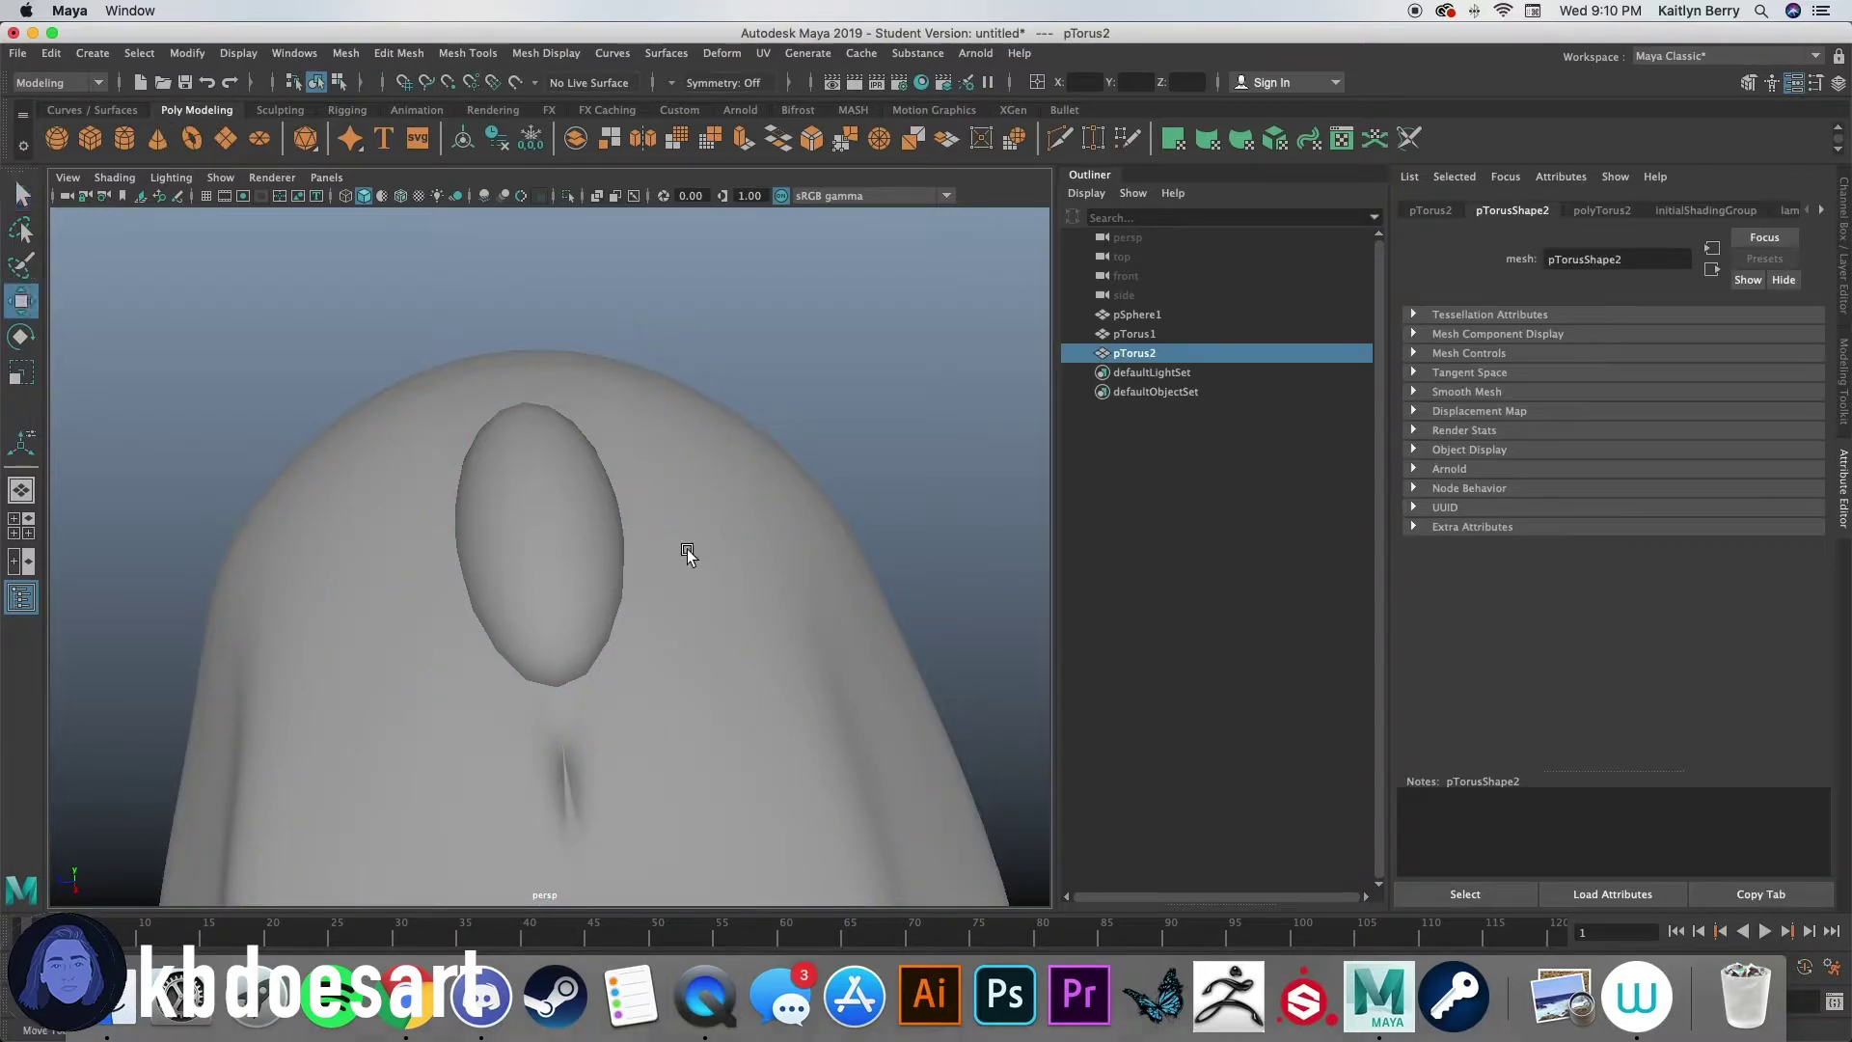
{"action": "right_click_drag", "start_coordinate": [802, 694], "coordinate": [581, 762], "text": "alt"}
{"action": "left_click_drag", "start_coordinate": [579, 762], "coordinate": [414, 530], "text": "alt"}
{"action": "left_click", "coordinate": [1602, 209]}
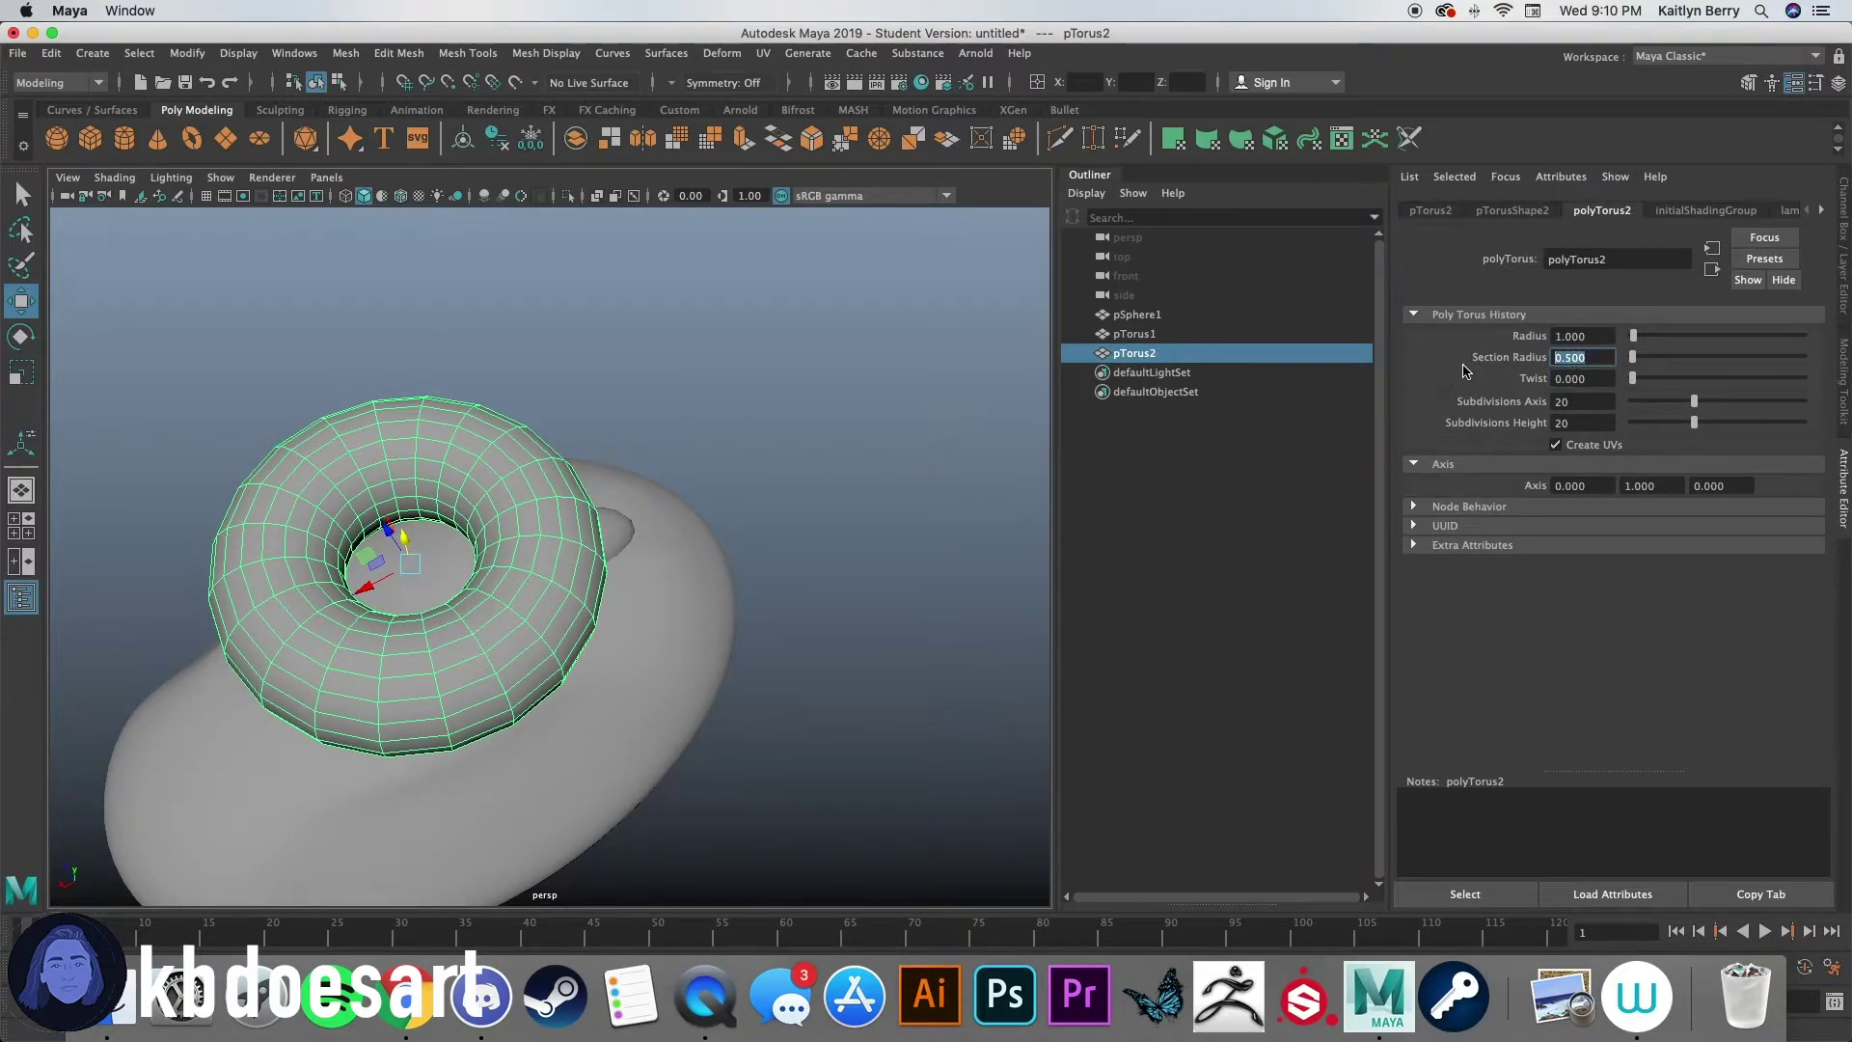
{"action": "type", "text": ".01"}
{"action": "key", "text": "Return"}
Step: Move the thin ring up over the wheel bump and slide it along X
{"action": "left_click_drag", "start_coordinate": [306, 439], "coordinate": [425, 540], "text": "alt"}
{"action": "right_click_drag", "start_coordinate": [430, 544], "coordinate": [832, 608], "text": "alt"}
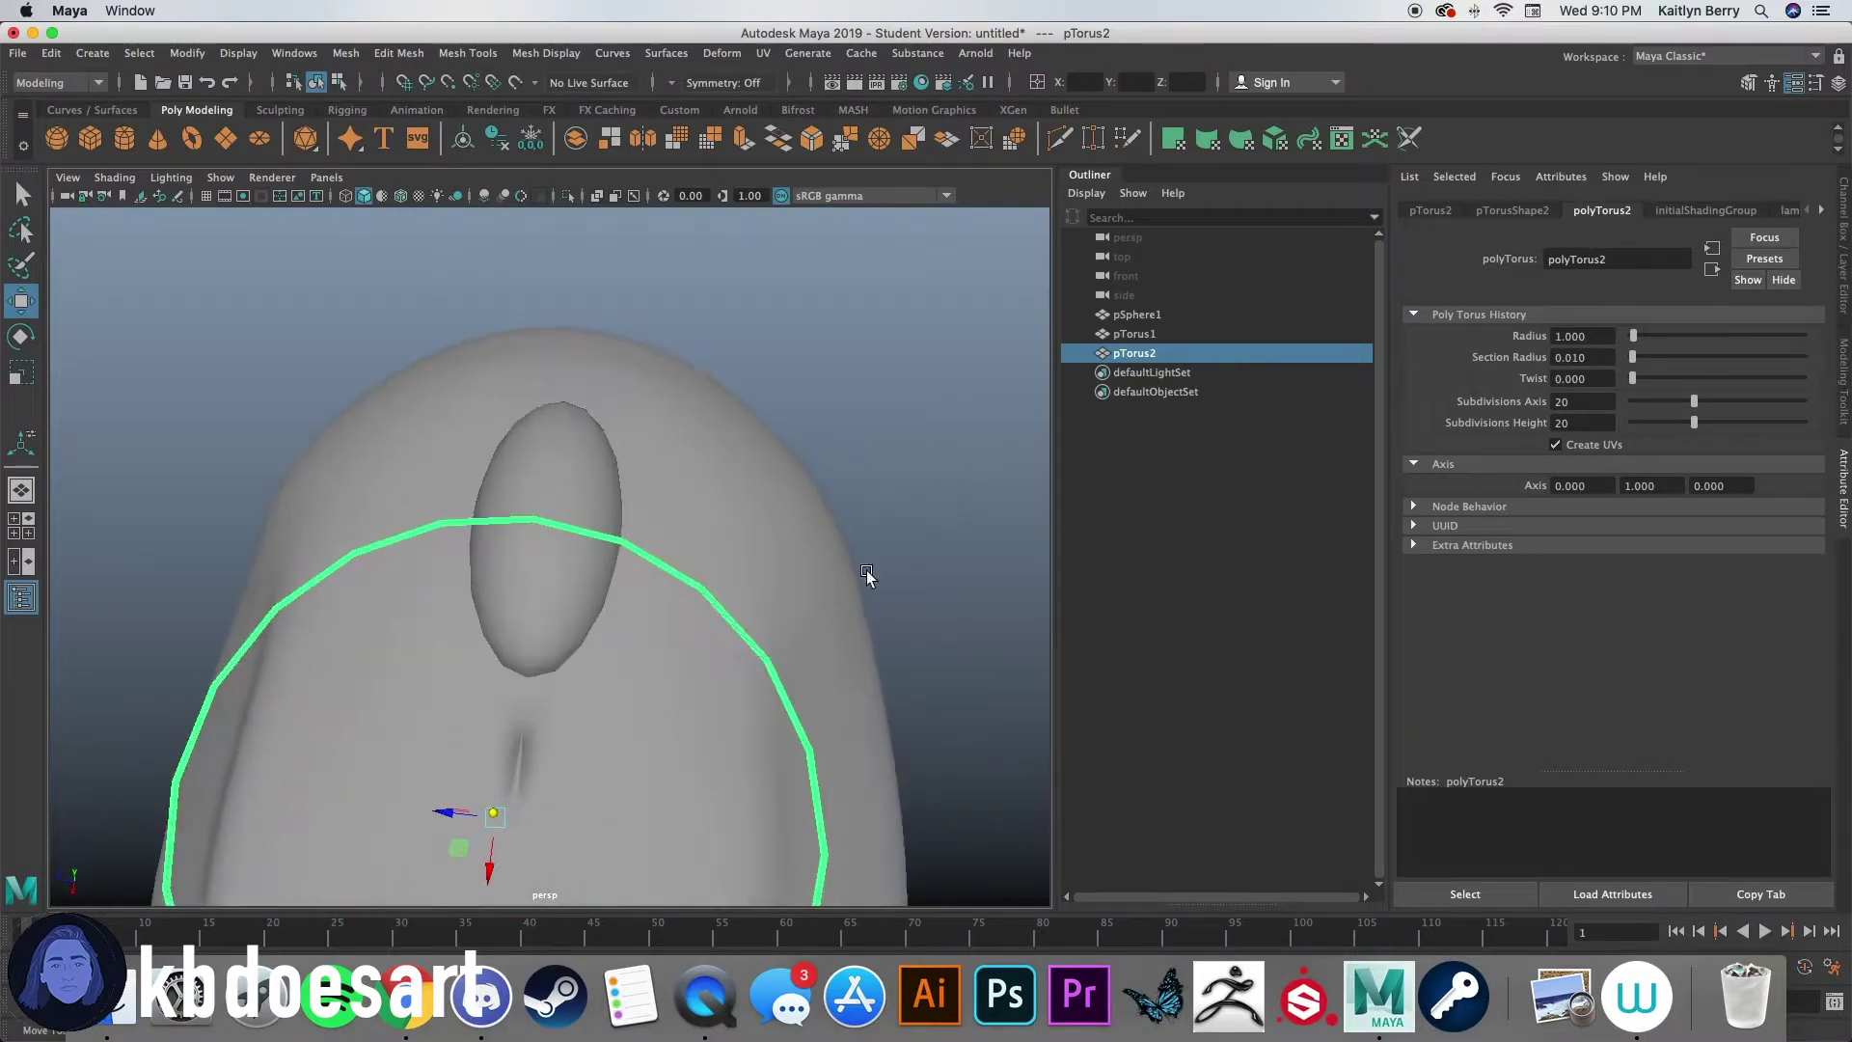
{"action": "middle_click_drag", "start_coordinate": [722, 691], "coordinate": [808, 471], "text": "alt"}
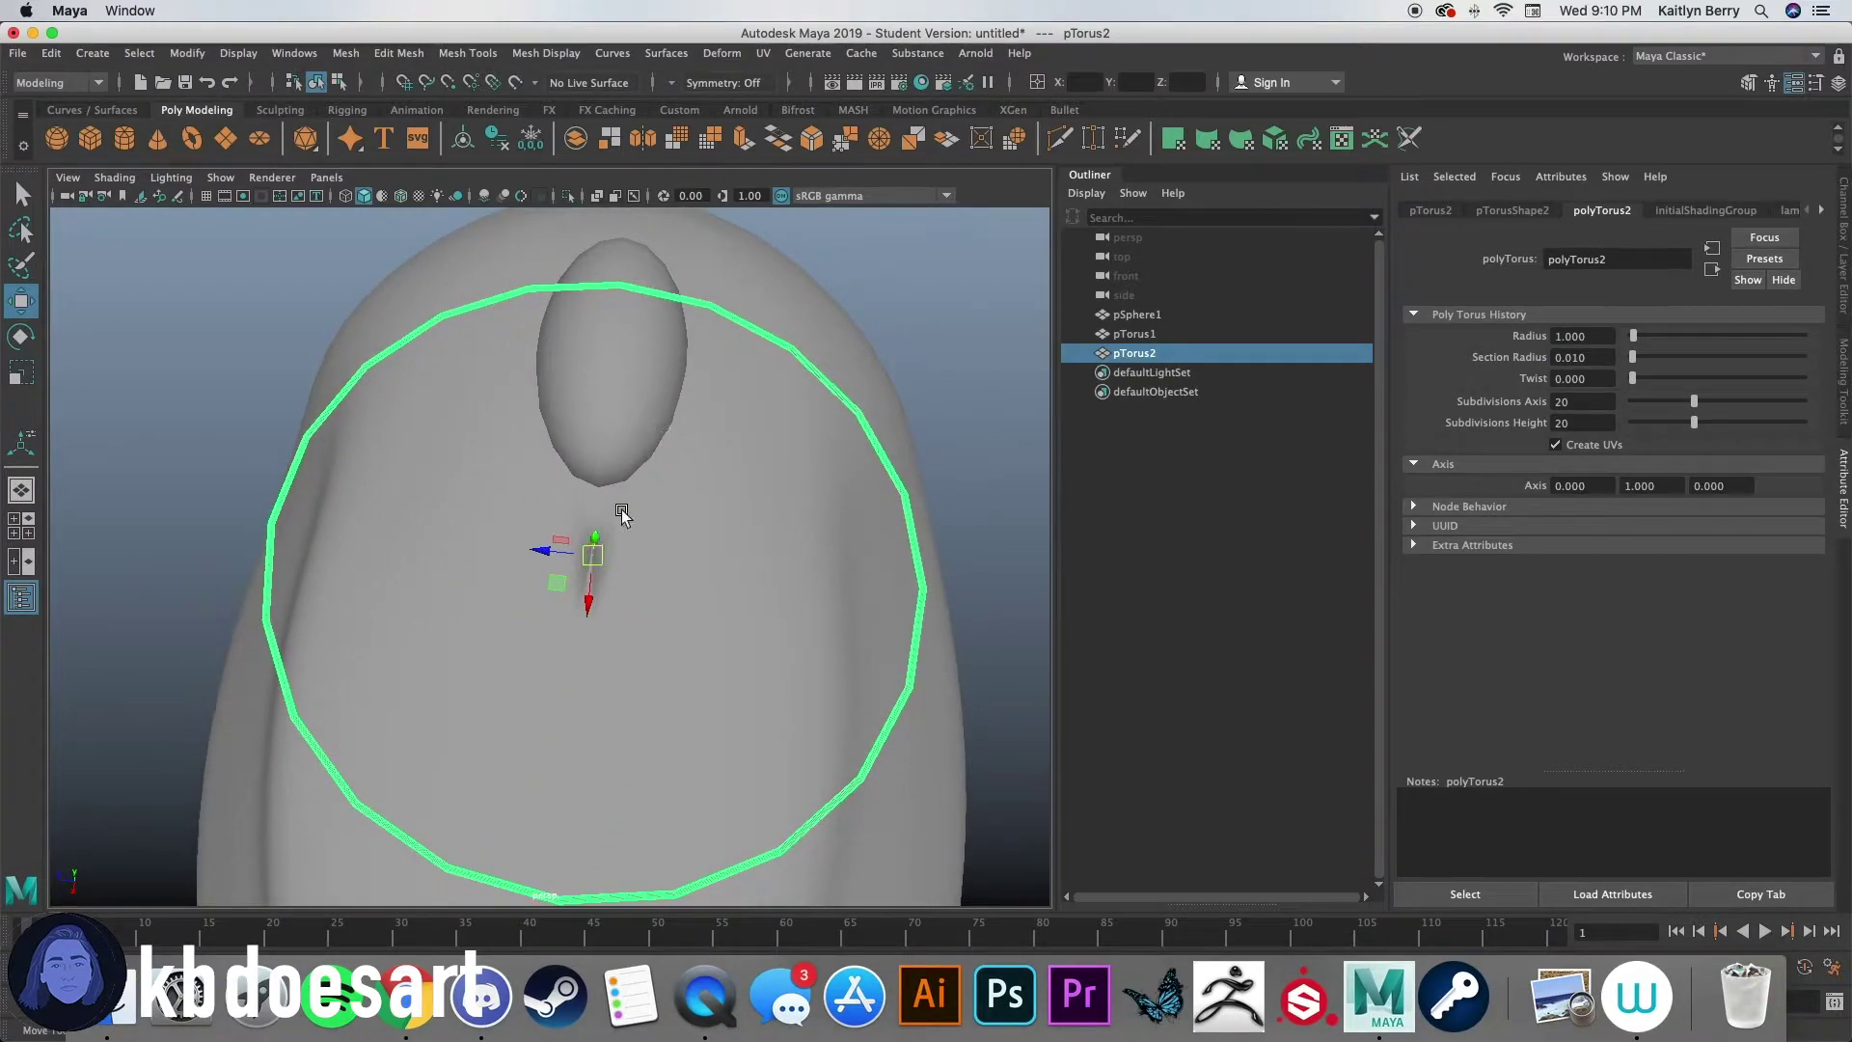
{"action": "left_click_drag", "start_coordinate": [590, 583], "coordinate": [618, 396]}
{"action": "middle_click_drag", "start_coordinate": [670, 387], "coordinate": [673, 514], "text": "alt"}
{"action": "left_click_drag", "start_coordinate": [674, 513], "coordinate": [864, 467], "text": "alt"}
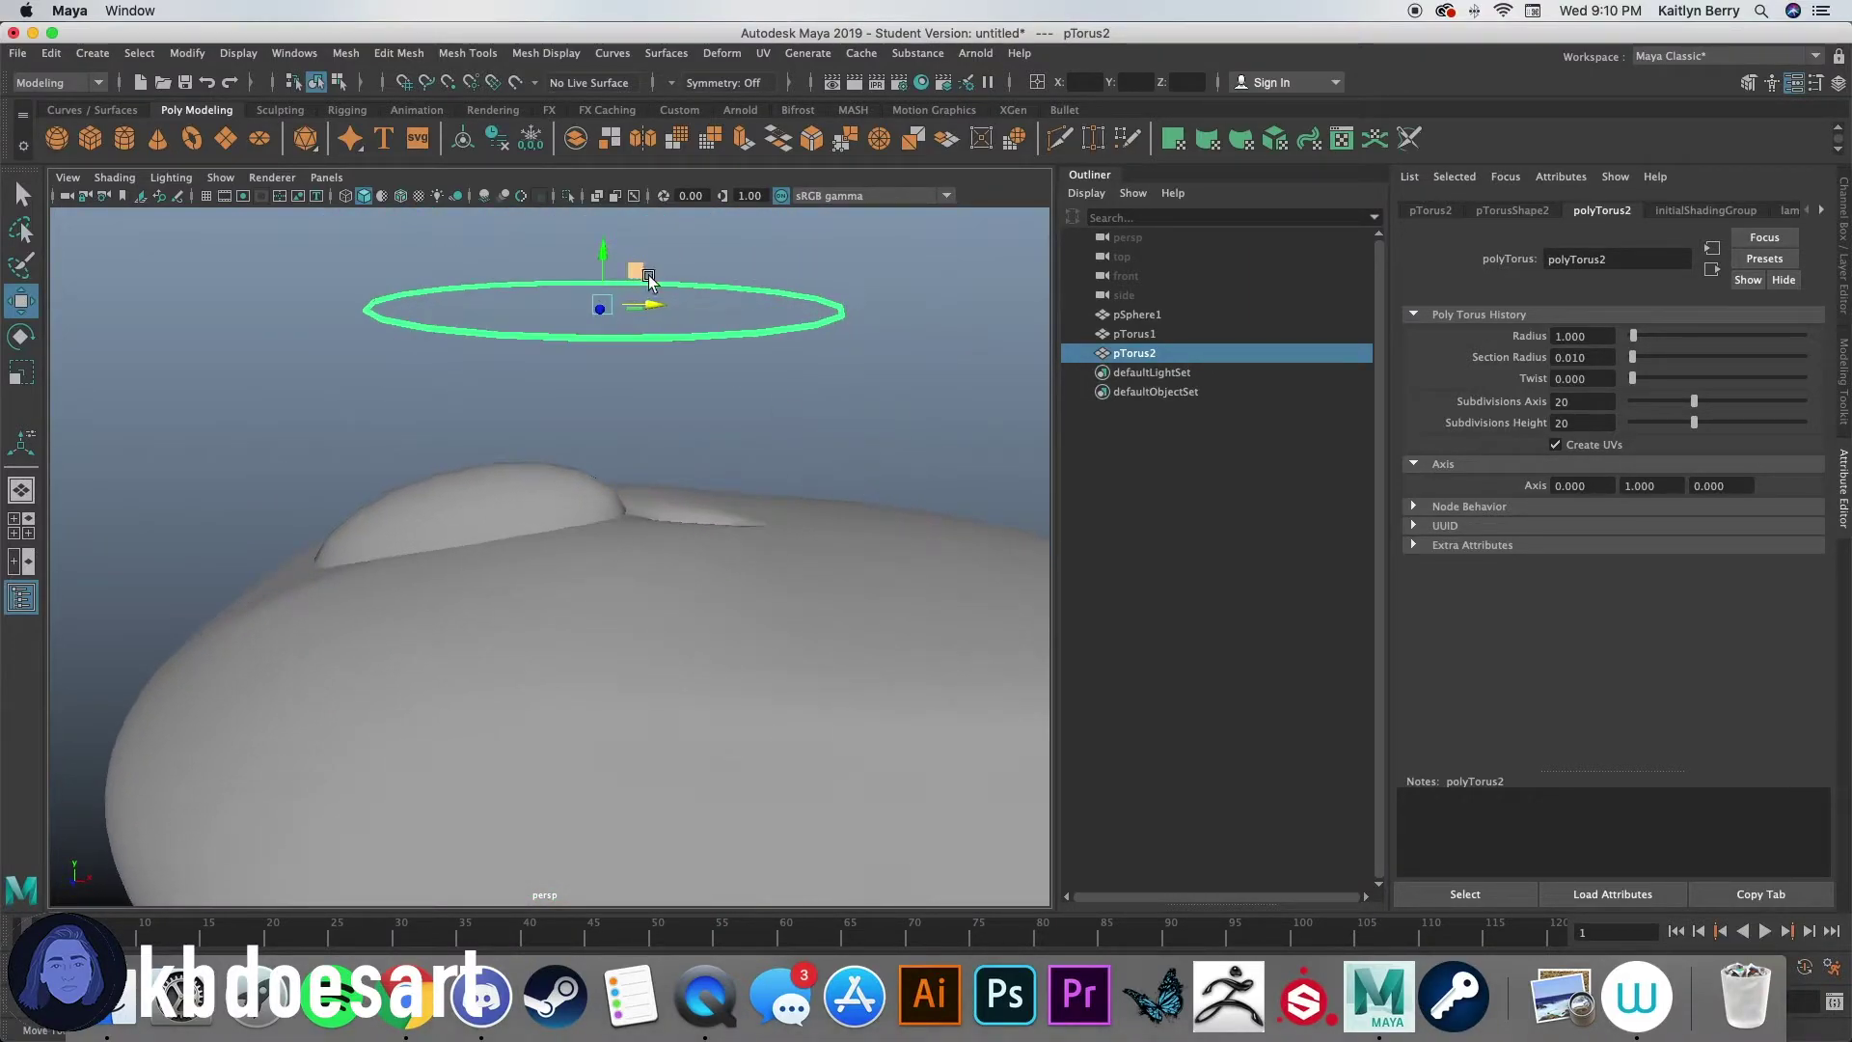
{"action": "left_click_drag", "start_coordinate": [641, 316], "coordinate": [736, 438]}
Step: Tilt the ring more steeply and lower it into the shell
{"action": "key", "text": "r"}
{"action": "key", "text": "e"}
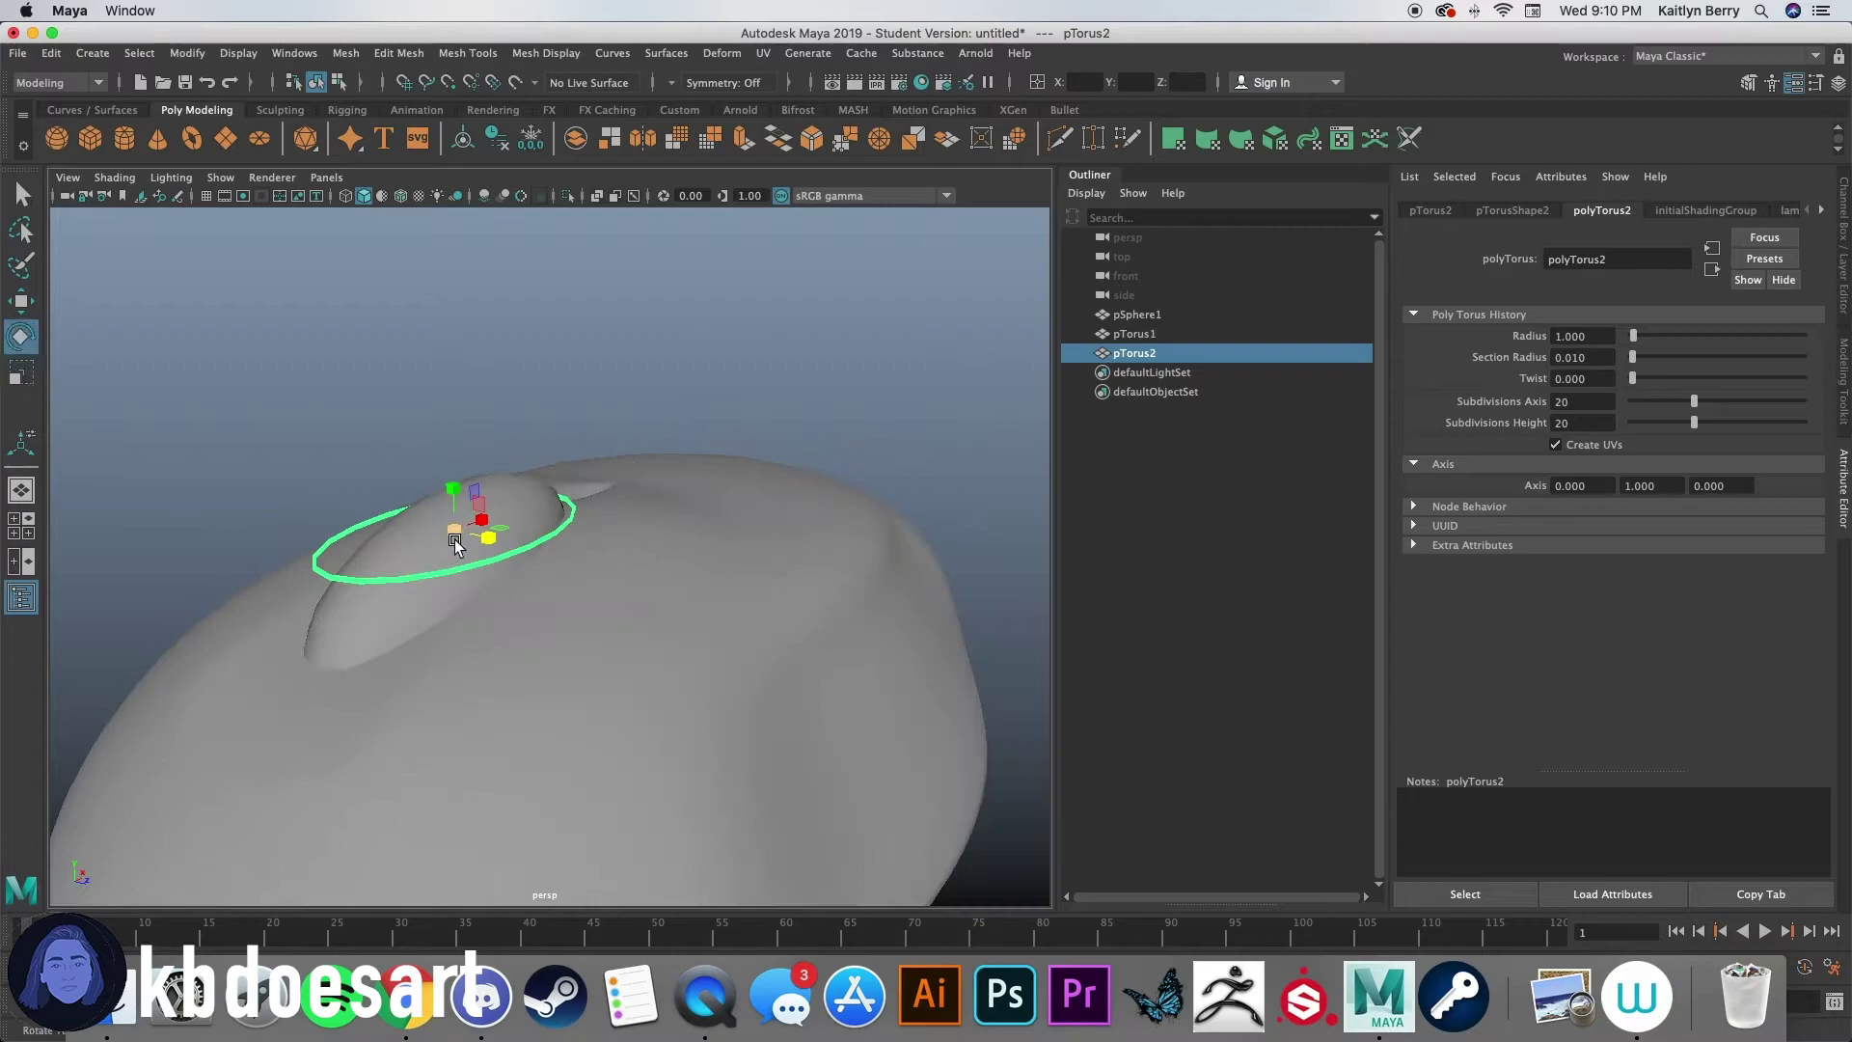
{"action": "left_click_drag", "start_coordinate": [444, 499], "coordinate": [438, 503]}
{"action": "left_click_drag", "start_coordinate": [662, 519], "coordinate": [204, 546], "text": "alt"}
{"action": "key", "text": "w"}
{"action": "left_click_drag", "start_coordinate": [602, 518], "coordinate": [511, 434]}
{"action": "key", "text": "e"}
{"action": "left_click", "coordinate": [1432, 211]}
Step: Raise and shift the ring along X and tilt it further around Z
{"action": "key", "text": "w"}
{"action": "left_click_drag", "start_coordinate": [666, 458], "coordinate": [889, 577], "text": "alt"}
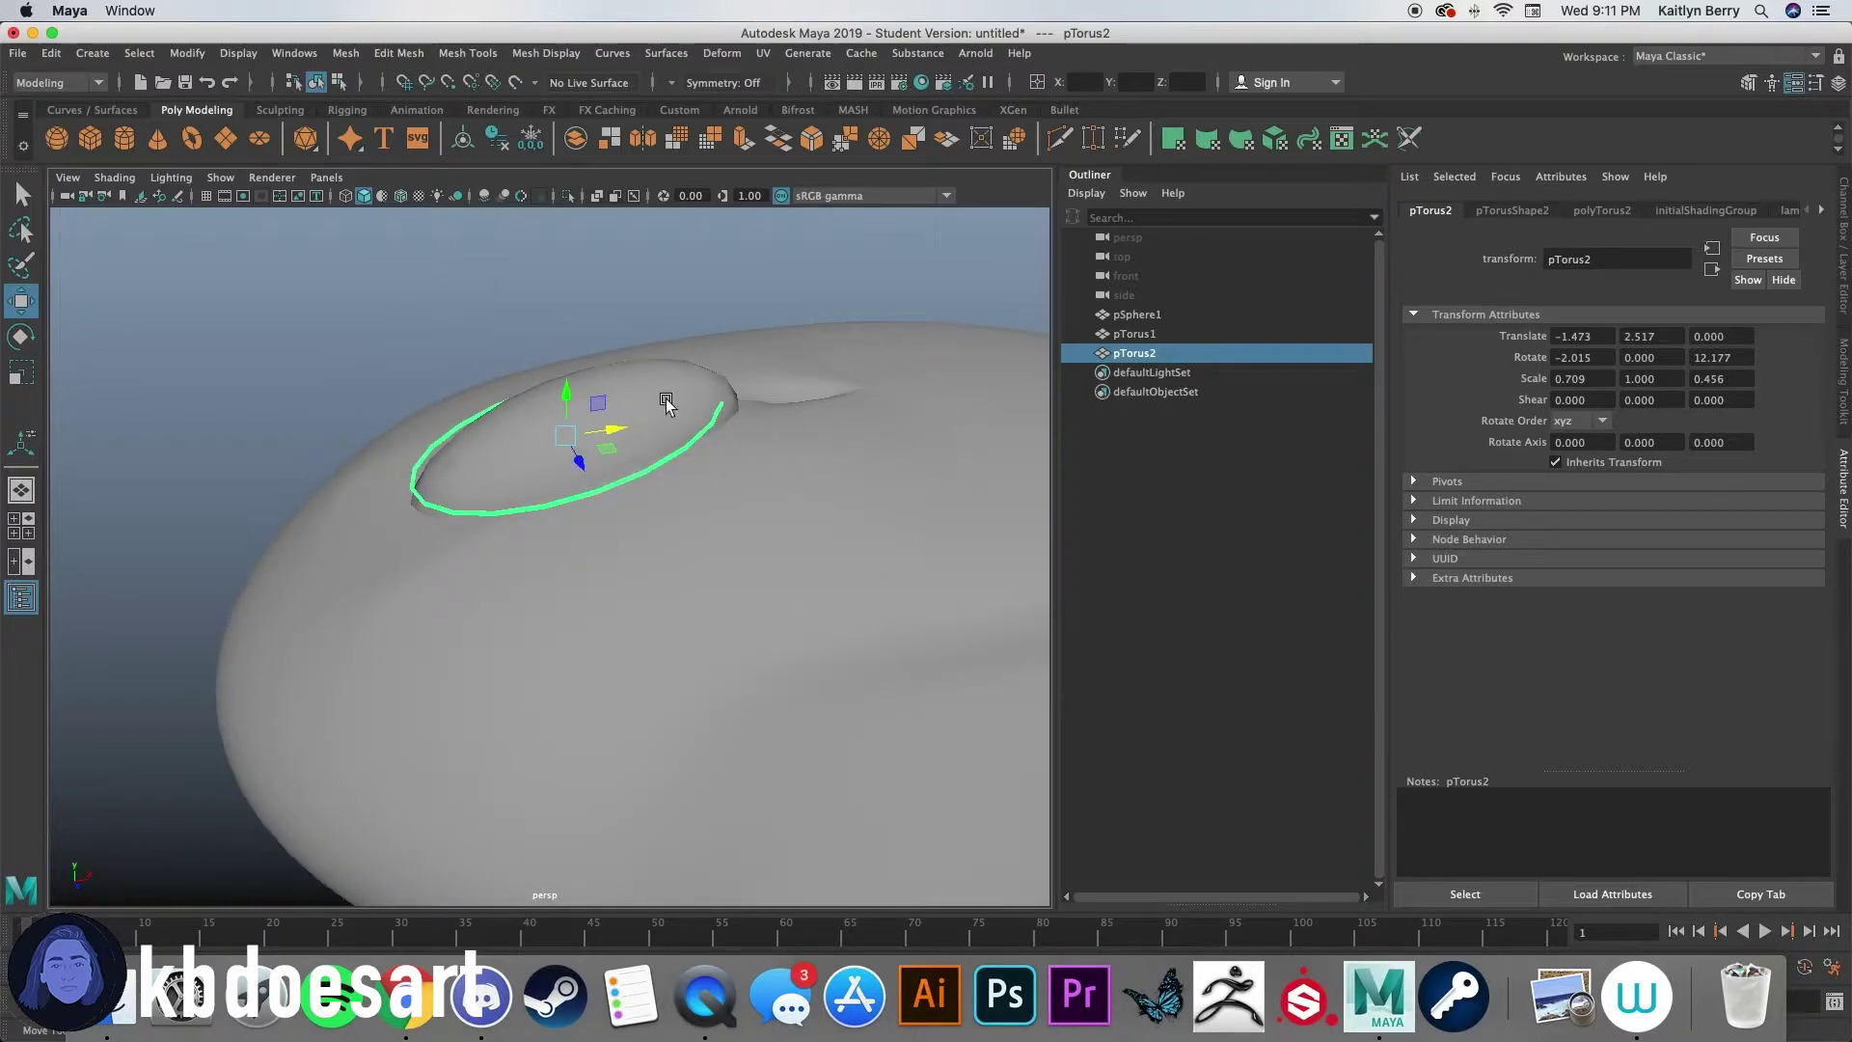
{"action": "left_click_drag", "start_coordinate": [357, 555], "coordinate": [542, 578], "text": "alt"}
{"action": "key", "text": "e"}
{"action": "left_click_drag", "start_coordinate": [605, 489], "coordinate": [608, 502]}
{"action": "key", "text": "r"}
{"action": "left_click_drag", "start_coordinate": [661, 518], "coordinate": [632, 466]}
{"action": "key", "text": "super+z"}
Step: Fine-tune the ring's height and tilt, reaching Z rotation 9.403 and scale 0.735, 1.037, 0.358
{"action": "key", "text": "w"}
{"action": "key", "text": "e"}
{"action": "key", "text": "w"}
{"action": "key", "text": "e"}
{"action": "left_click_drag", "start_coordinate": [620, 500], "coordinate": [621, 500]}
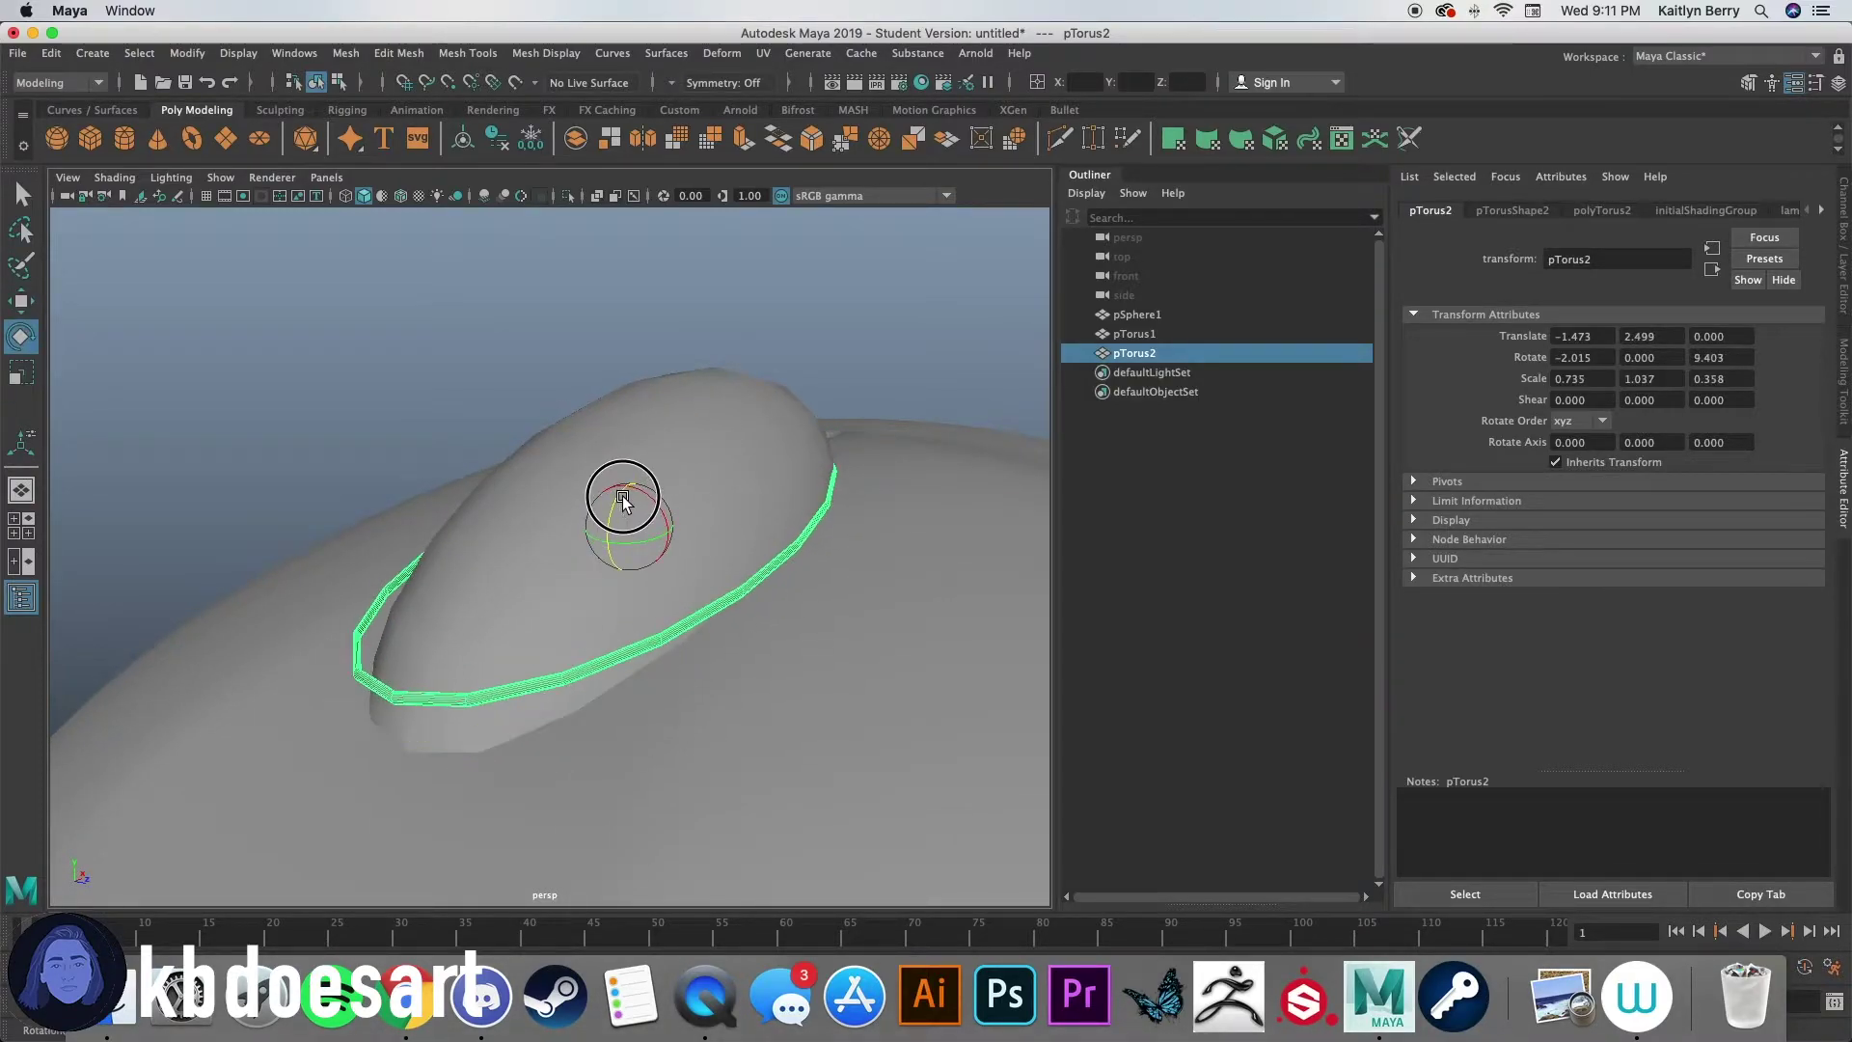
{"action": "left_click_drag", "start_coordinate": [622, 500], "coordinate": [621, 503]}
Step: Reselect pTorus2, set its Rotate Z to 15.601, and nudge it along X
{"action": "left_click", "coordinate": [685, 448]}
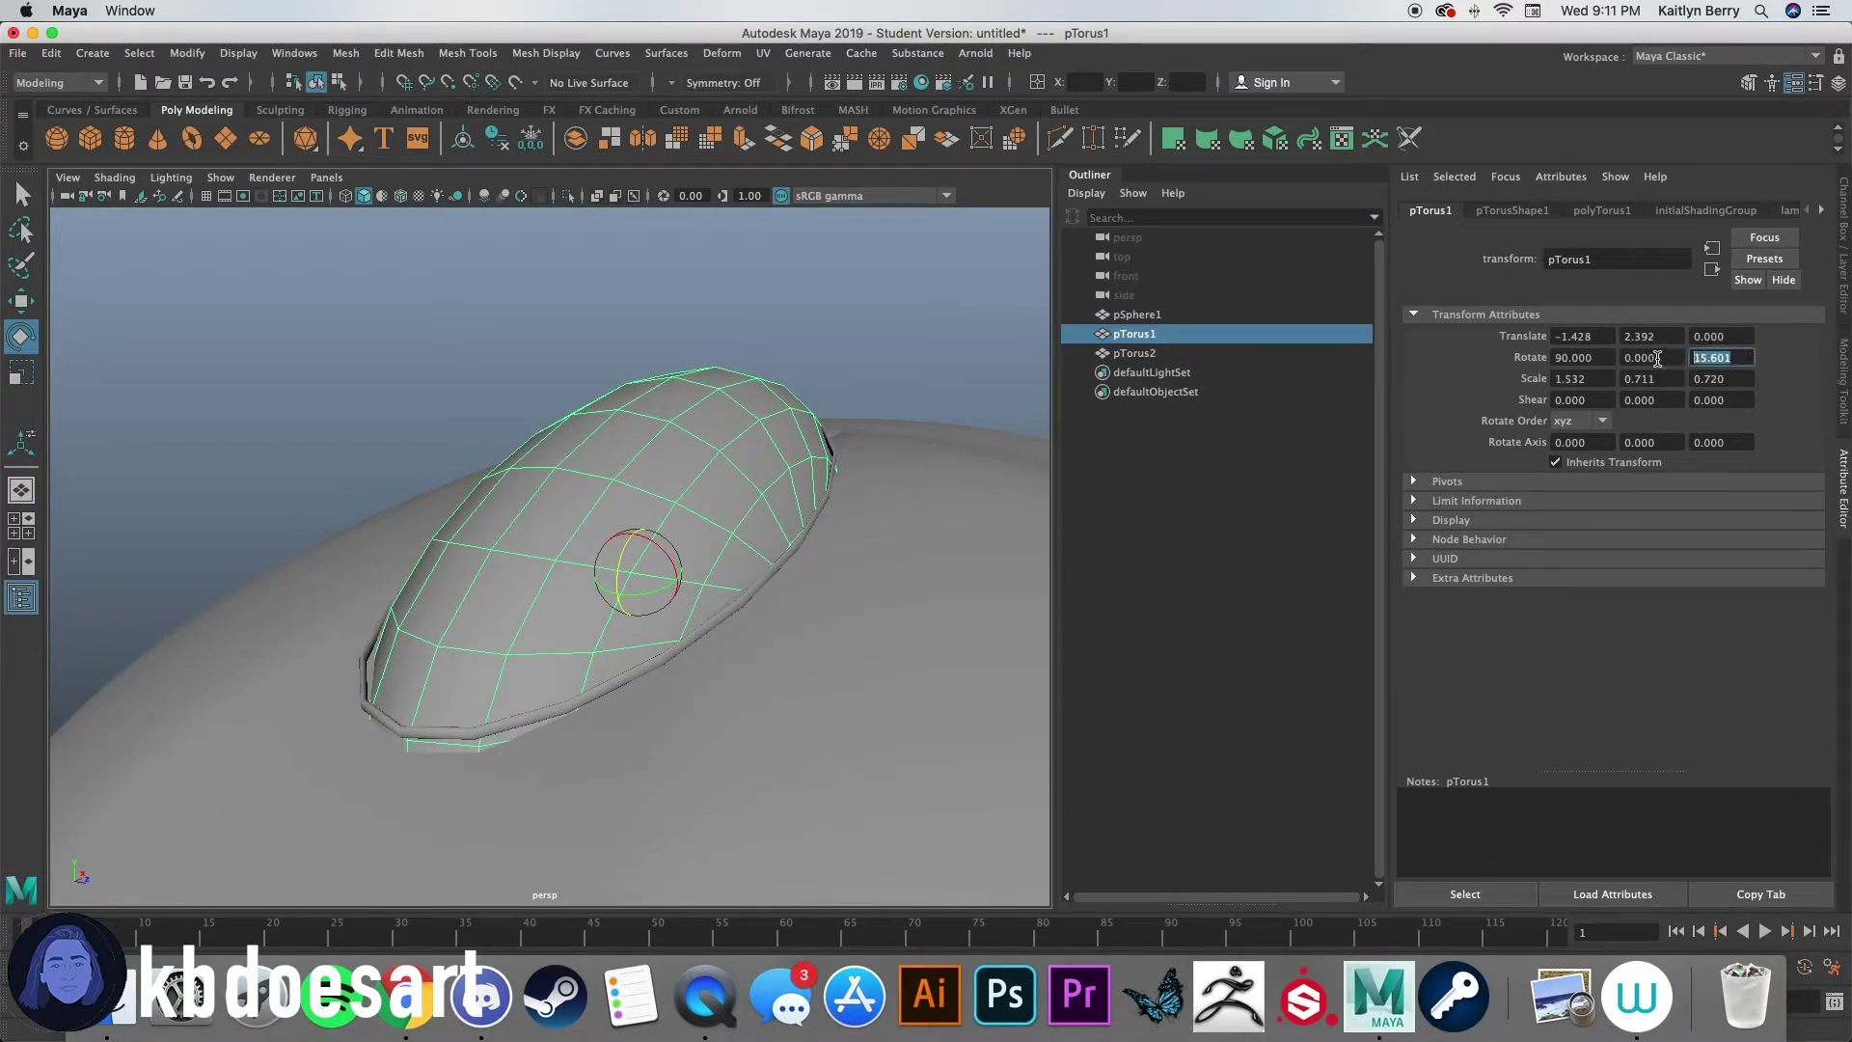
{"action": "left_click", "coordinate": [467, 736]}
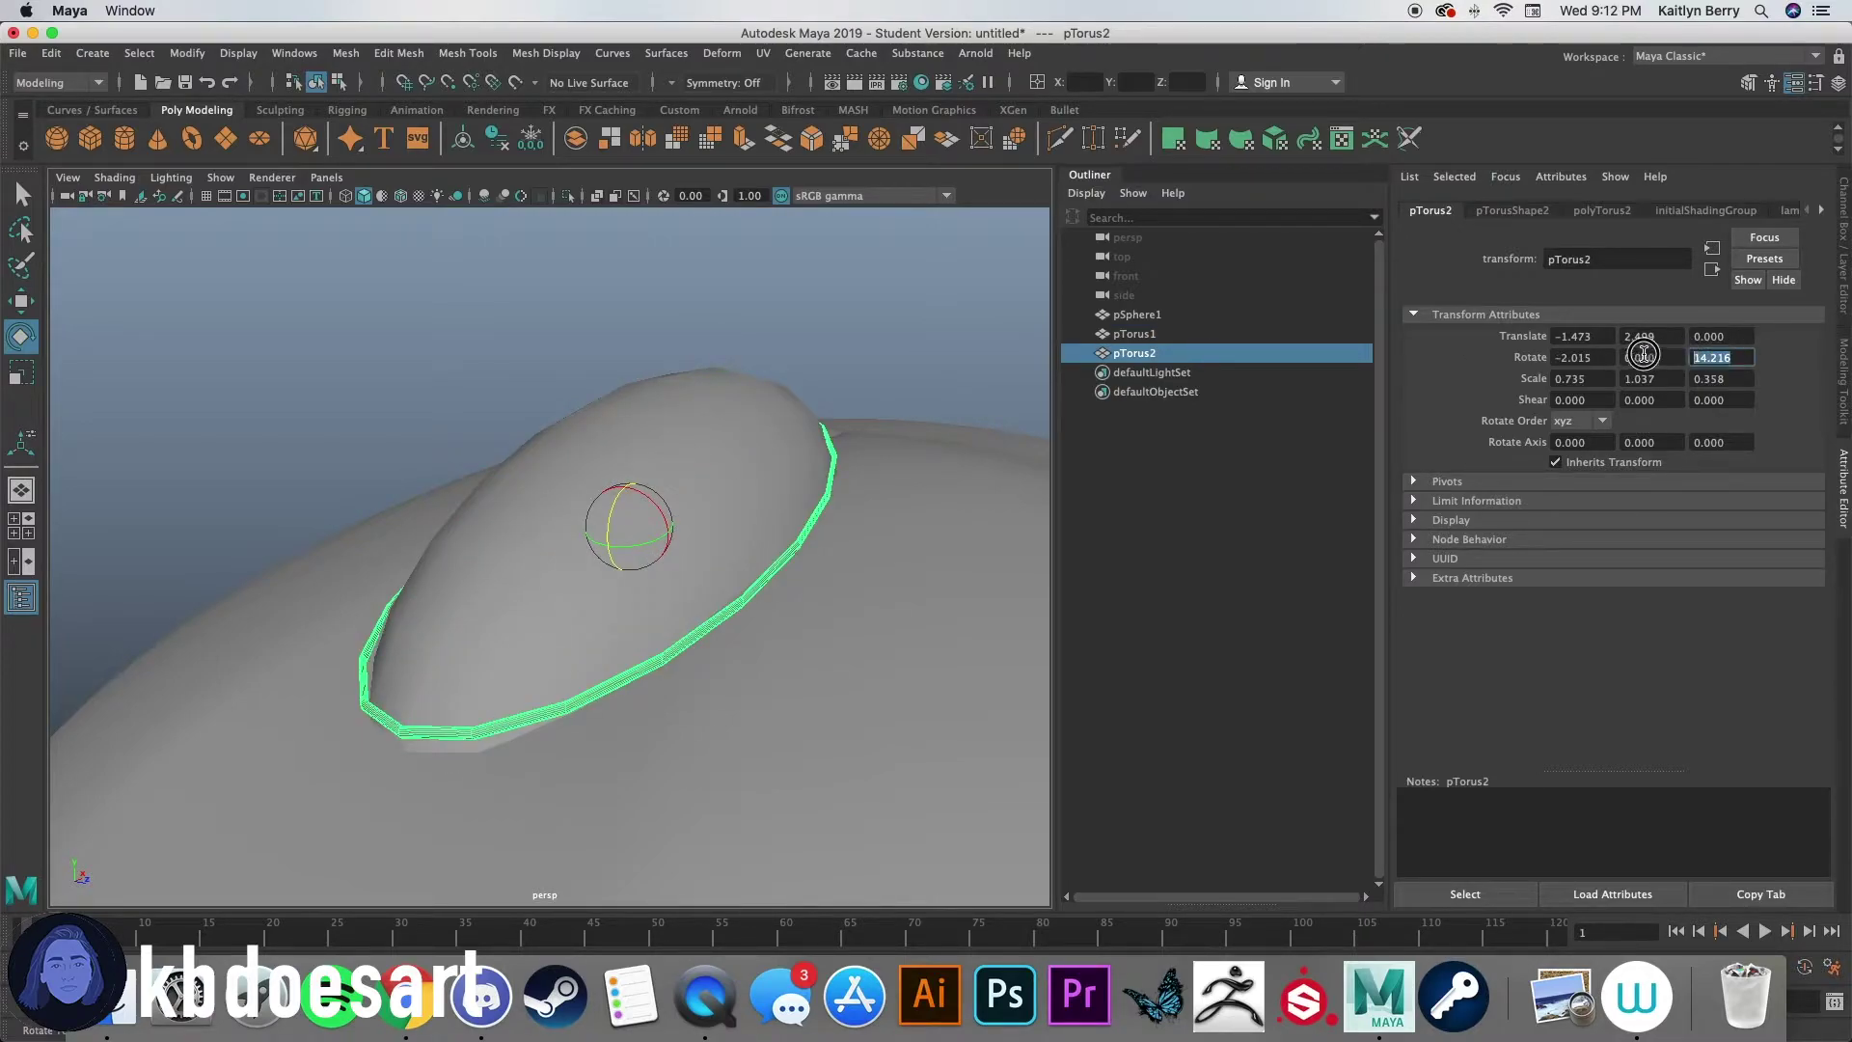
{"action": "key", "text": "Return"}
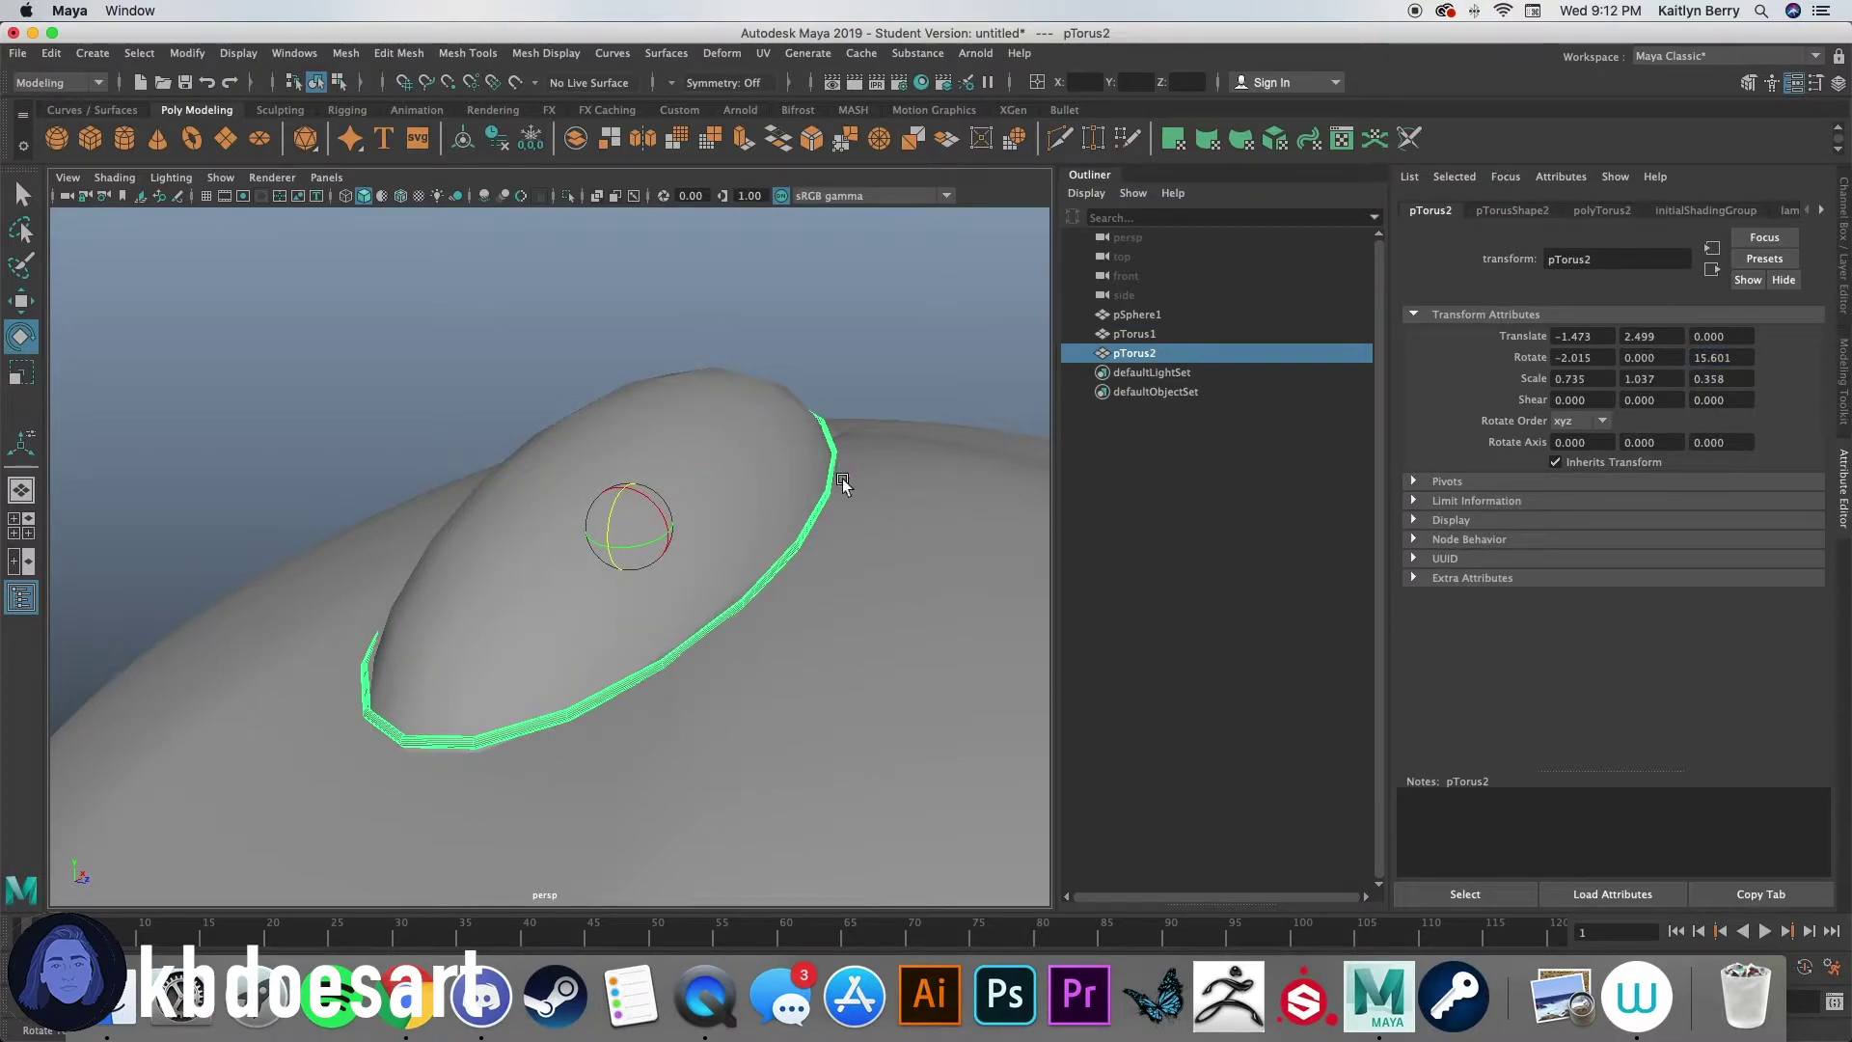
{"action": "left_click_drag", "start_coordinate": [835, 483], "coordinate": [707, 492], "text": "alt"}
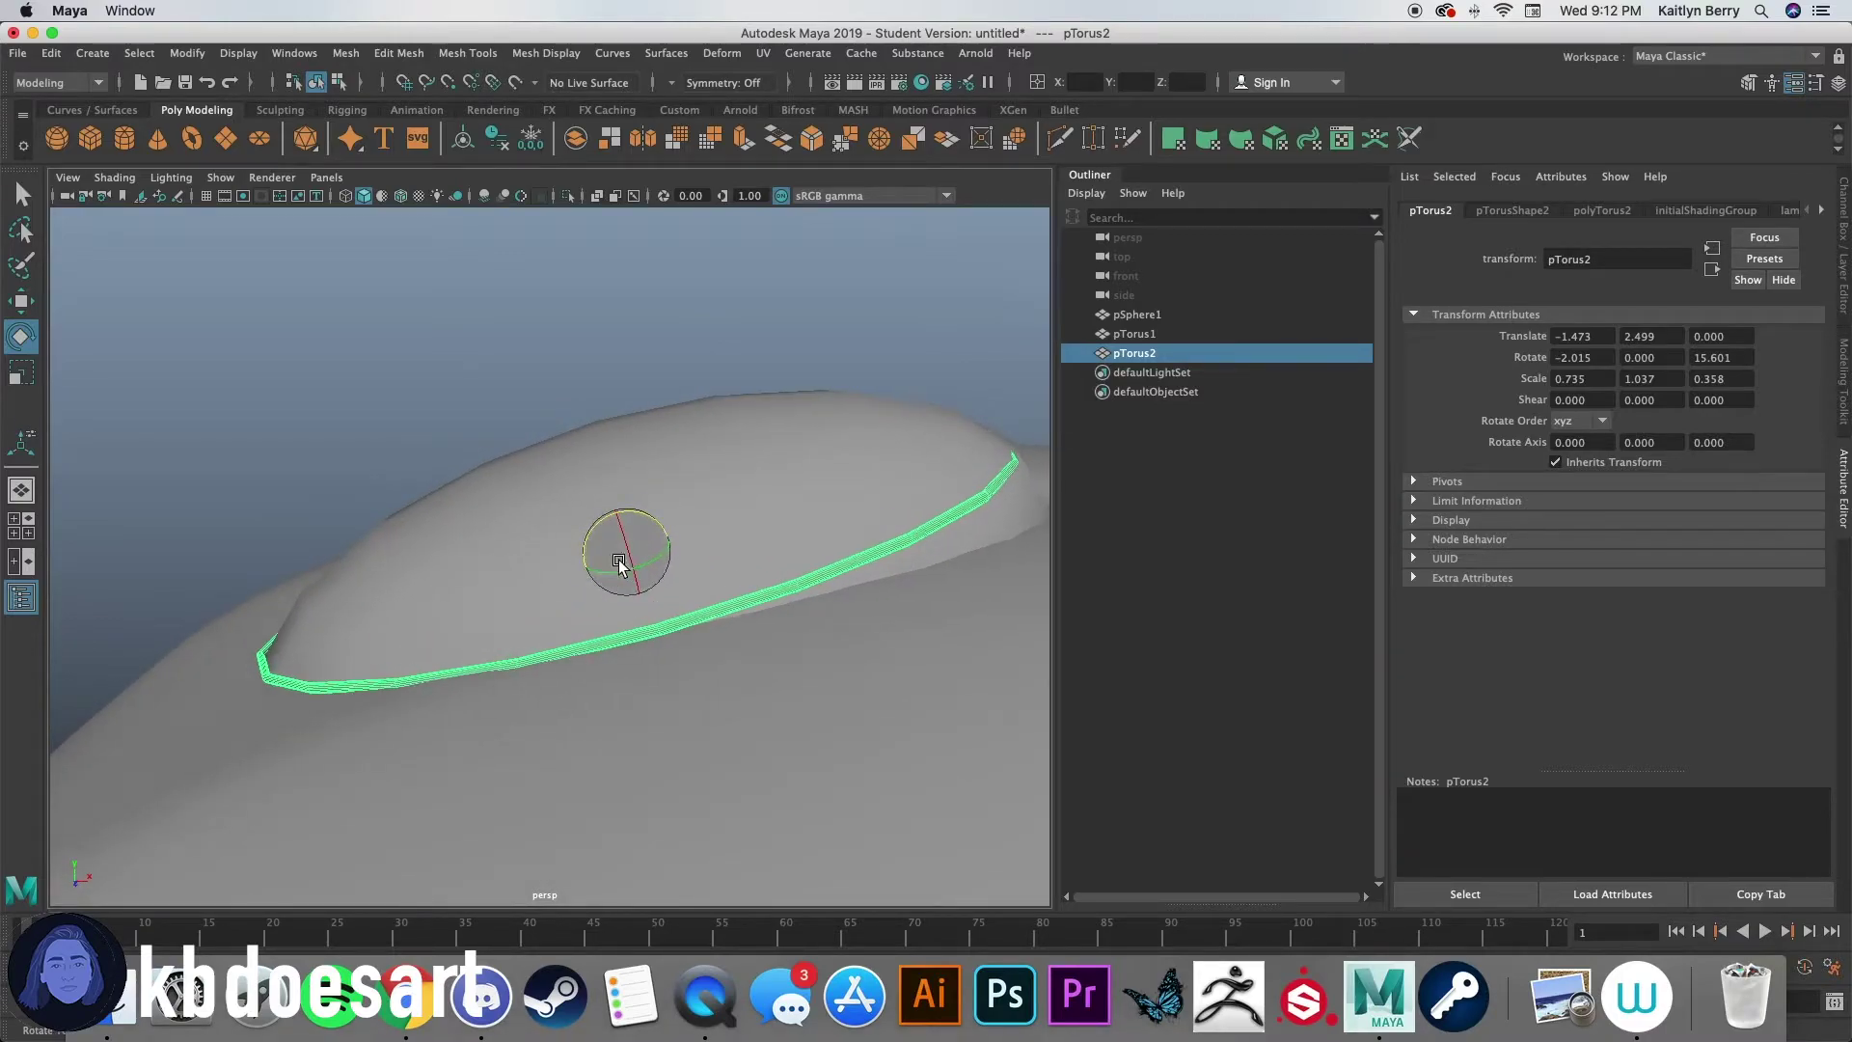
{"action": "key", "text": "w"}
{"action": "left_click_drag", "start_coordinate": [674, 552], "coordinate": [678, 548]}
Step: Widen and refit the ring to Translate Y 2.463, rotation X 0.654/Z 11.013, scale X 0.790
{"action": "left_click_drag", "start_coordinate": [825, 573], "coordinate": [666, 697], "text": "alt"}
{"action": "key", "text": "r"}
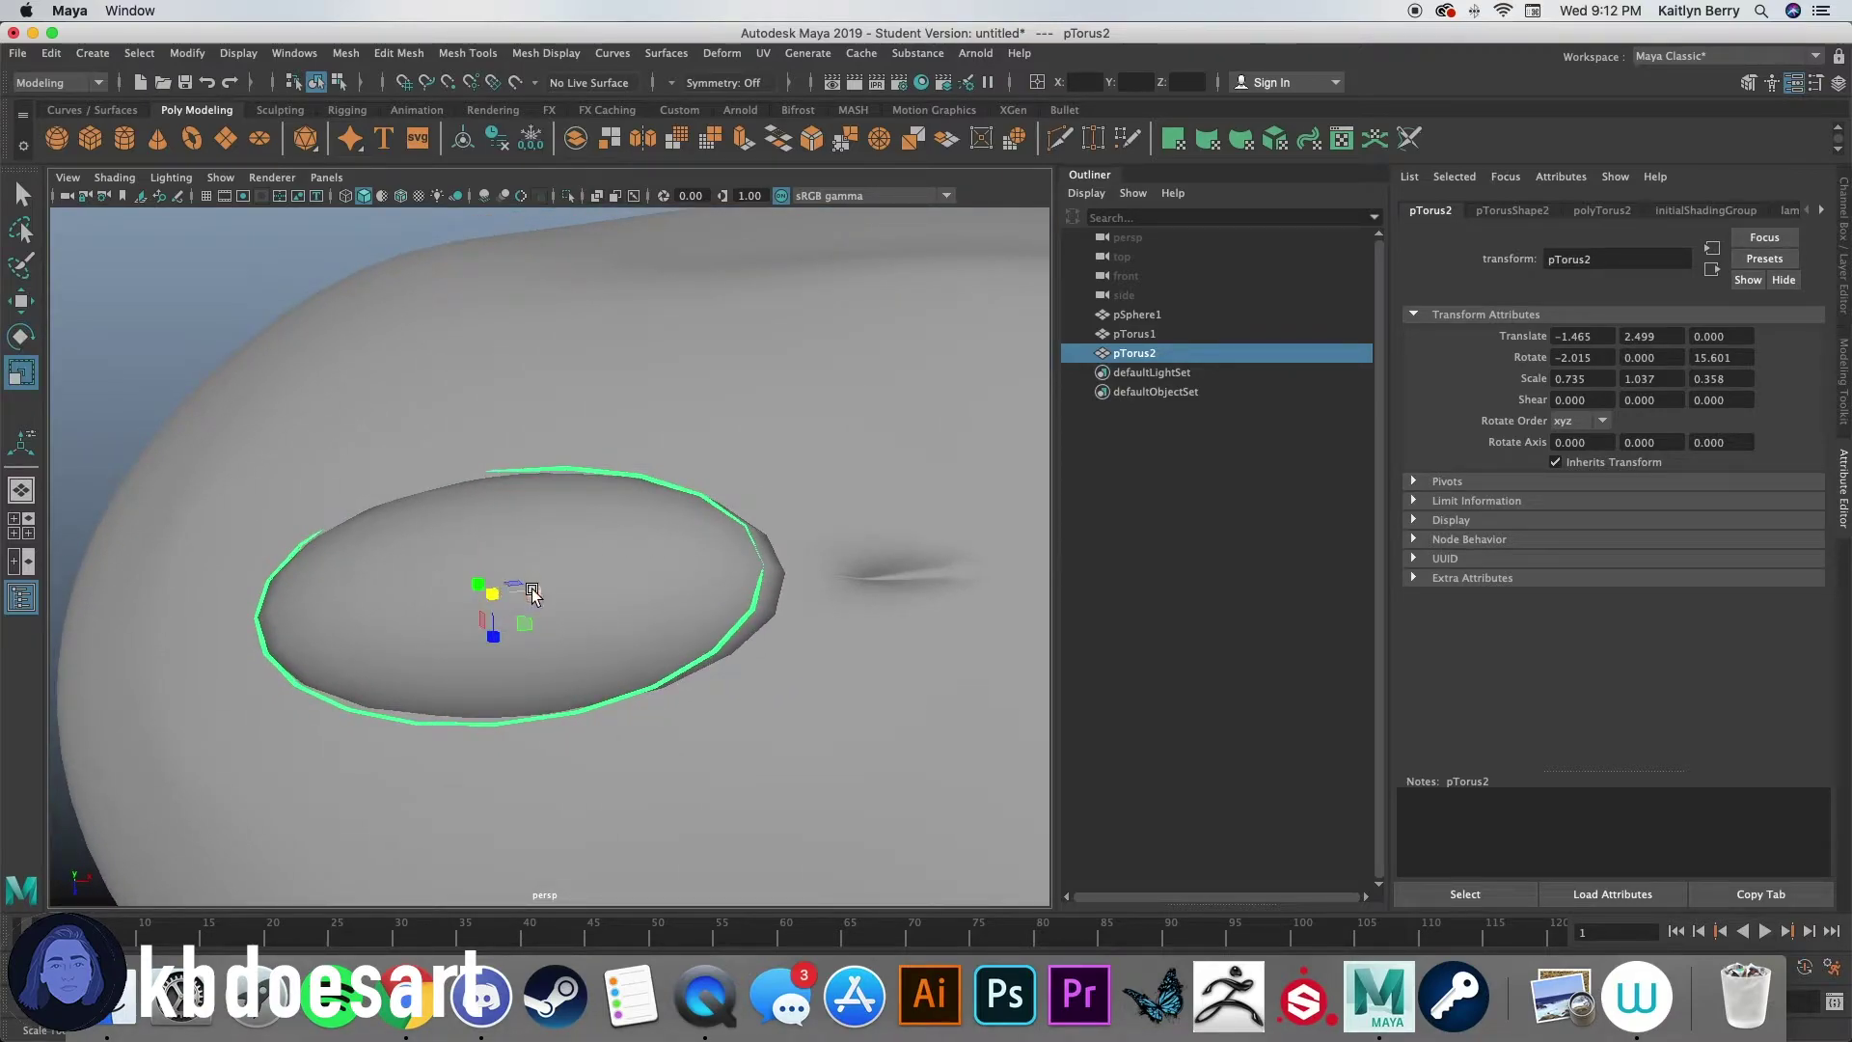
{"action": "left_click_drag", "start_coordinate": [533, 595], "coordinate": [604, 504]}
{"action": "key", "text": "w"}
{"action": "key", "text": "r"}
{"action": "key", "text": "w"}
{"action": "key", "text": "r"}
{"action": "key", "text": "w"}
{"action": "key", "text": "r"}
{"action": "key", "text": "w"}
{"action": "key", "text": "e"}
{"action": "key", "text": "w"}
{"action": "key", "text": "e"}
Step: Stretch the ring tall along Y to a scale of about 10
{"action": "key", "text": "w"}
{"action": "left_click_drag", "start_coordinate": [466, 558], "coordinate": [365, 586], "text": "alt"}
{"action": "left_click_drag", "start_coordinate": [604, 627], "coordinate": [582, 612], "text": "alt"}
{"action": "key", "text": "r"}
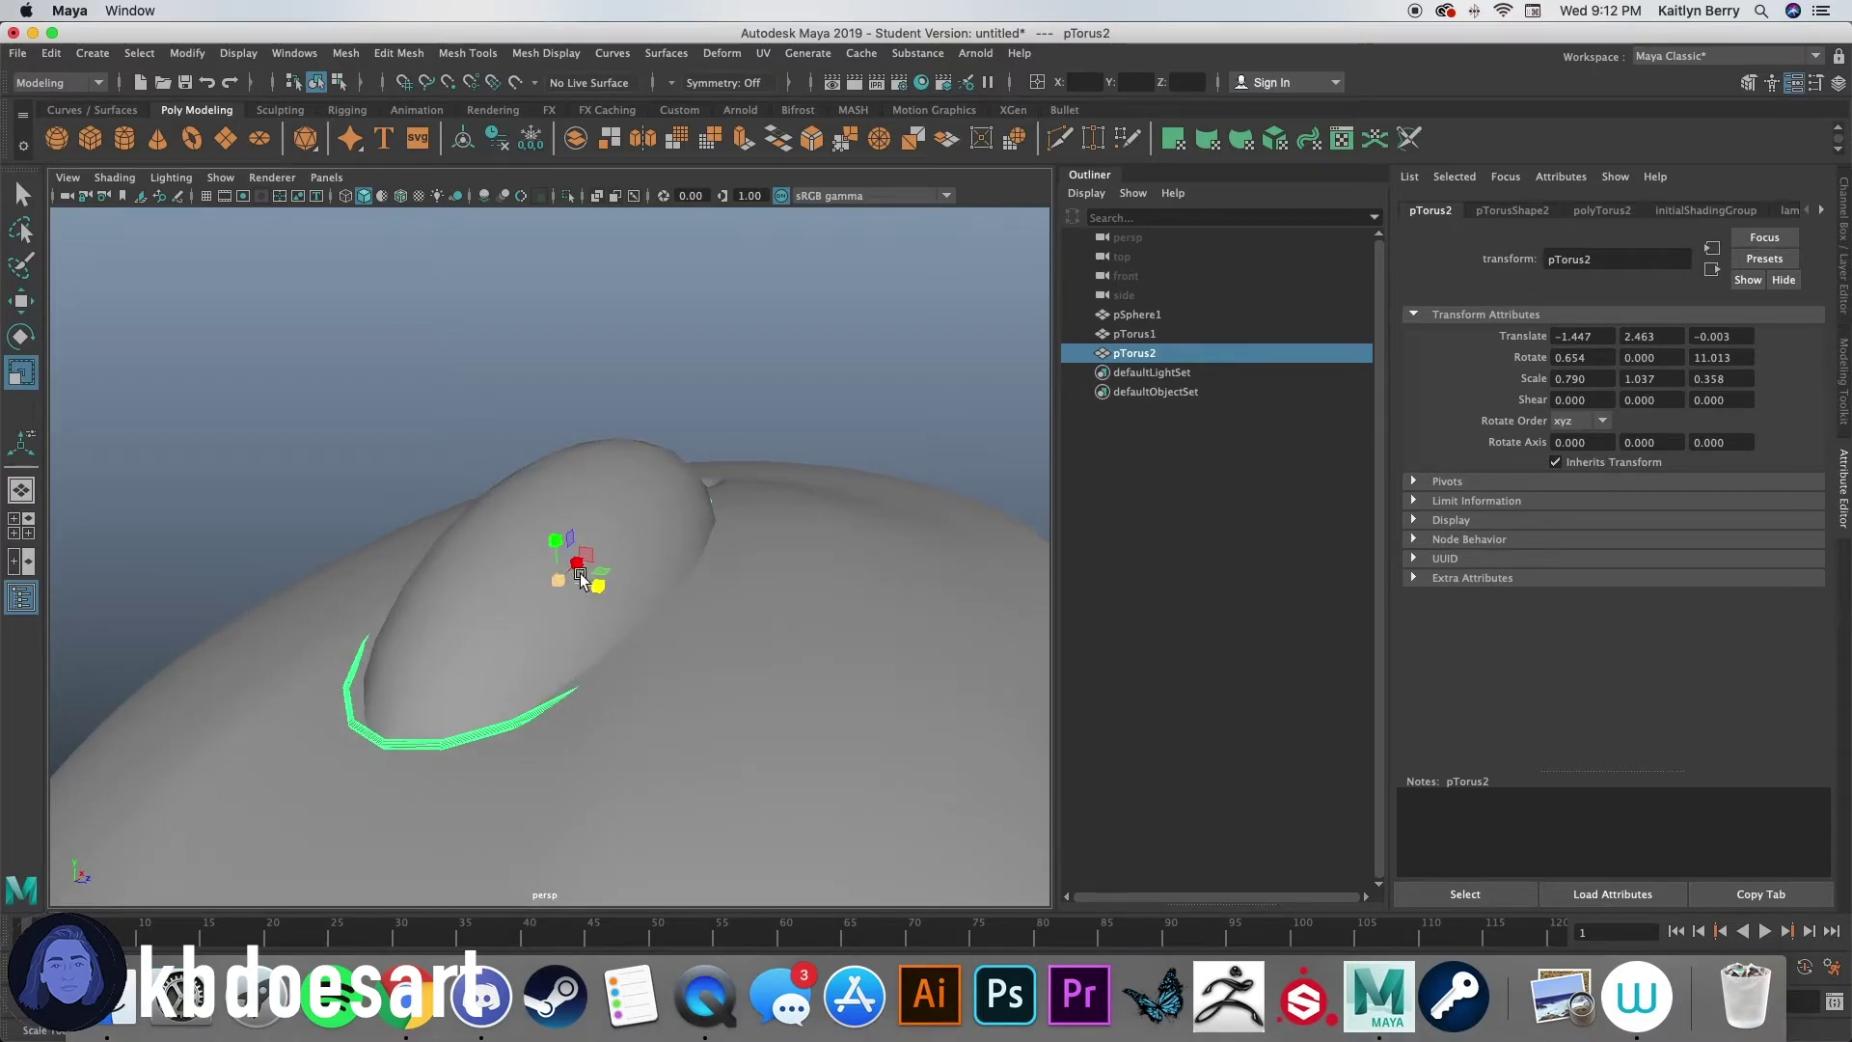
{"action": "left_click_drag", "start_coordinate": [560, 546], "coordinate": [555, 237]}
Step: Adjust the ring's Z and X scale, ending at 0.777, 10.070, 0.355
{"action": "left_click_drag", "start_coordinate": [534, 331], "coordinate": [392, 700], "text": "alt"}
{"action": "left_click_drag", "start_coordinate": [621, 604], "coordinate": [618, 599]}
{"action": "left_click_drag", "start_coordinate": [390, 594], "coordinate": [575, 538], "text": "alt"}
{"action": "key", "text": "w"}
{"action": "key", "text": "e"}
{"action": "key", "text": "r"}
{"action": "mouse_move", "coordinate": [550, 609]}
{"action": "left_mouse_down", "text": "alt"}
{"action": "mouse_move", "coordinate": [537, 599]}
{"action": "mouse_move", "coordinate": [560, 579]}
{"action": "left_mouse_up", "text": "alt"}
{"action": "left_click_drag", "start_coordinate": [511, 502], "coordinate": [607, 477]}
Step: Select the ring alone and shorten its Y scale to 8.593
{"action": "left_click", "coordinate": [750, 513]}
{"action": "left_click", "coordinate": [672, 519], "text": "shift"}
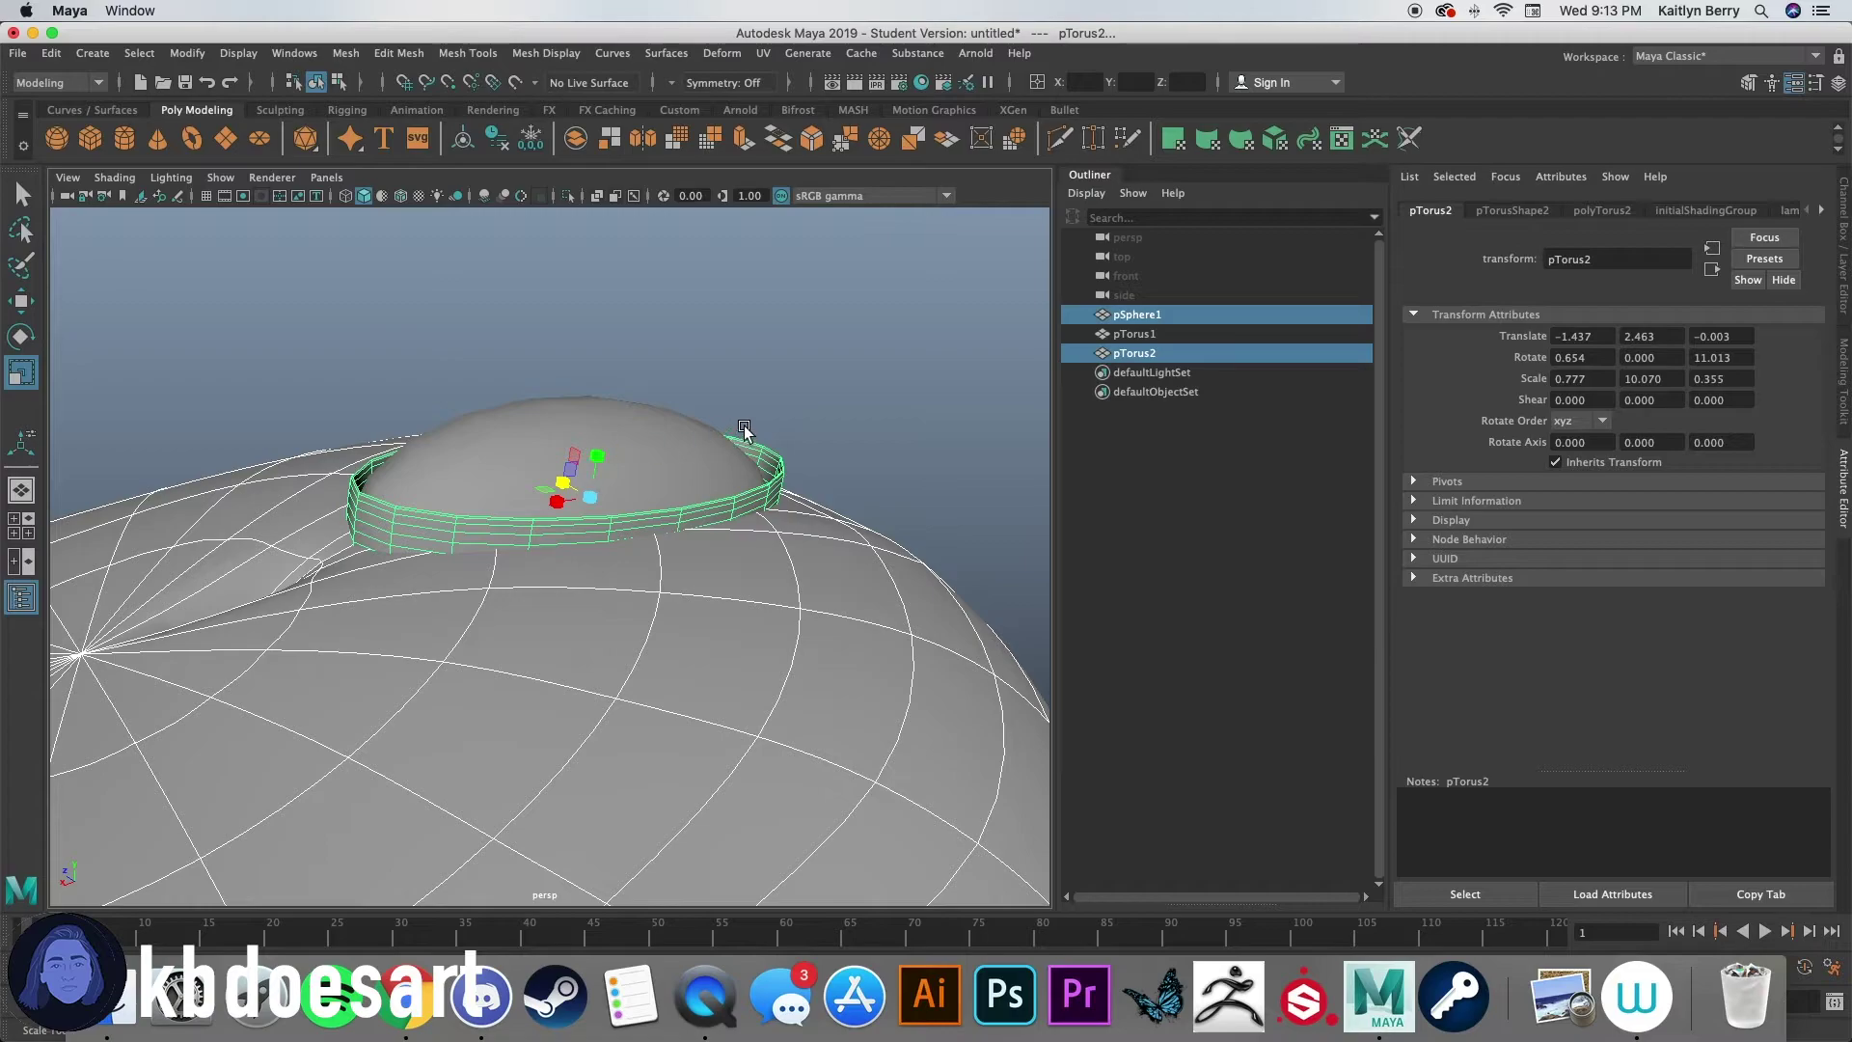
{"action": "left_click", "coordinate": [743, 427]}
{"action": "mouse_move", "coordinate": [593, 457]}
{"action": "left_mouse_down"}
{"action": "mouse_move", "coordinate": [611, 425]}
{"action": "mouse_move", "coordinate": [604, 492]}
{"action": "mouse_move", "coordinate": [614, 467]}
{"action": "left_mouse_up"}
Step: Select the mouse body and the ring and apply Mesh > Booleans > Difference
{"action": "left_click", "coordinate": [747, 517]}
{"action": "left_click", "coordinate": [759, 500]}
{"action": "left_click", "coordinate": [775, 493]}
{"action": "left_click", "coordinate": [571, 463], "text": "shift"}
{"action": "left_click", "coordinate": [345, 54]}
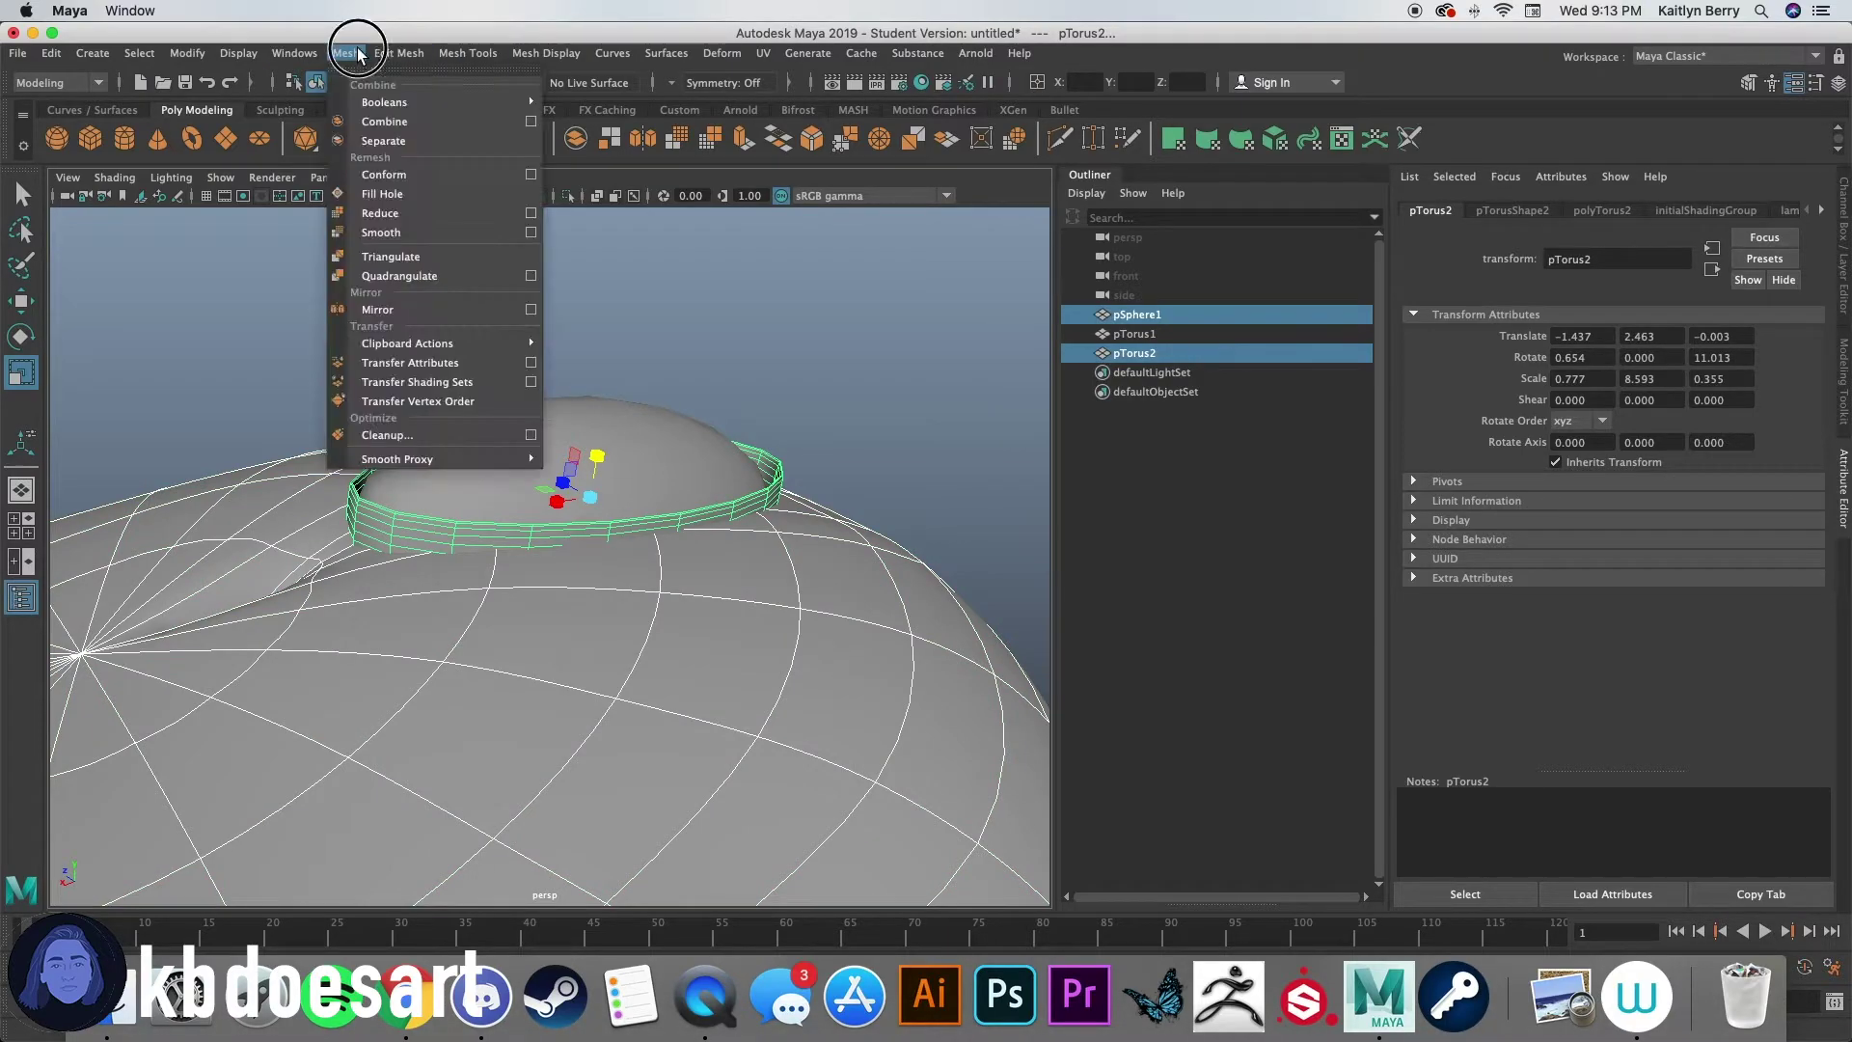
{"action": "mouse_move", "coordinate": [376, 103]}
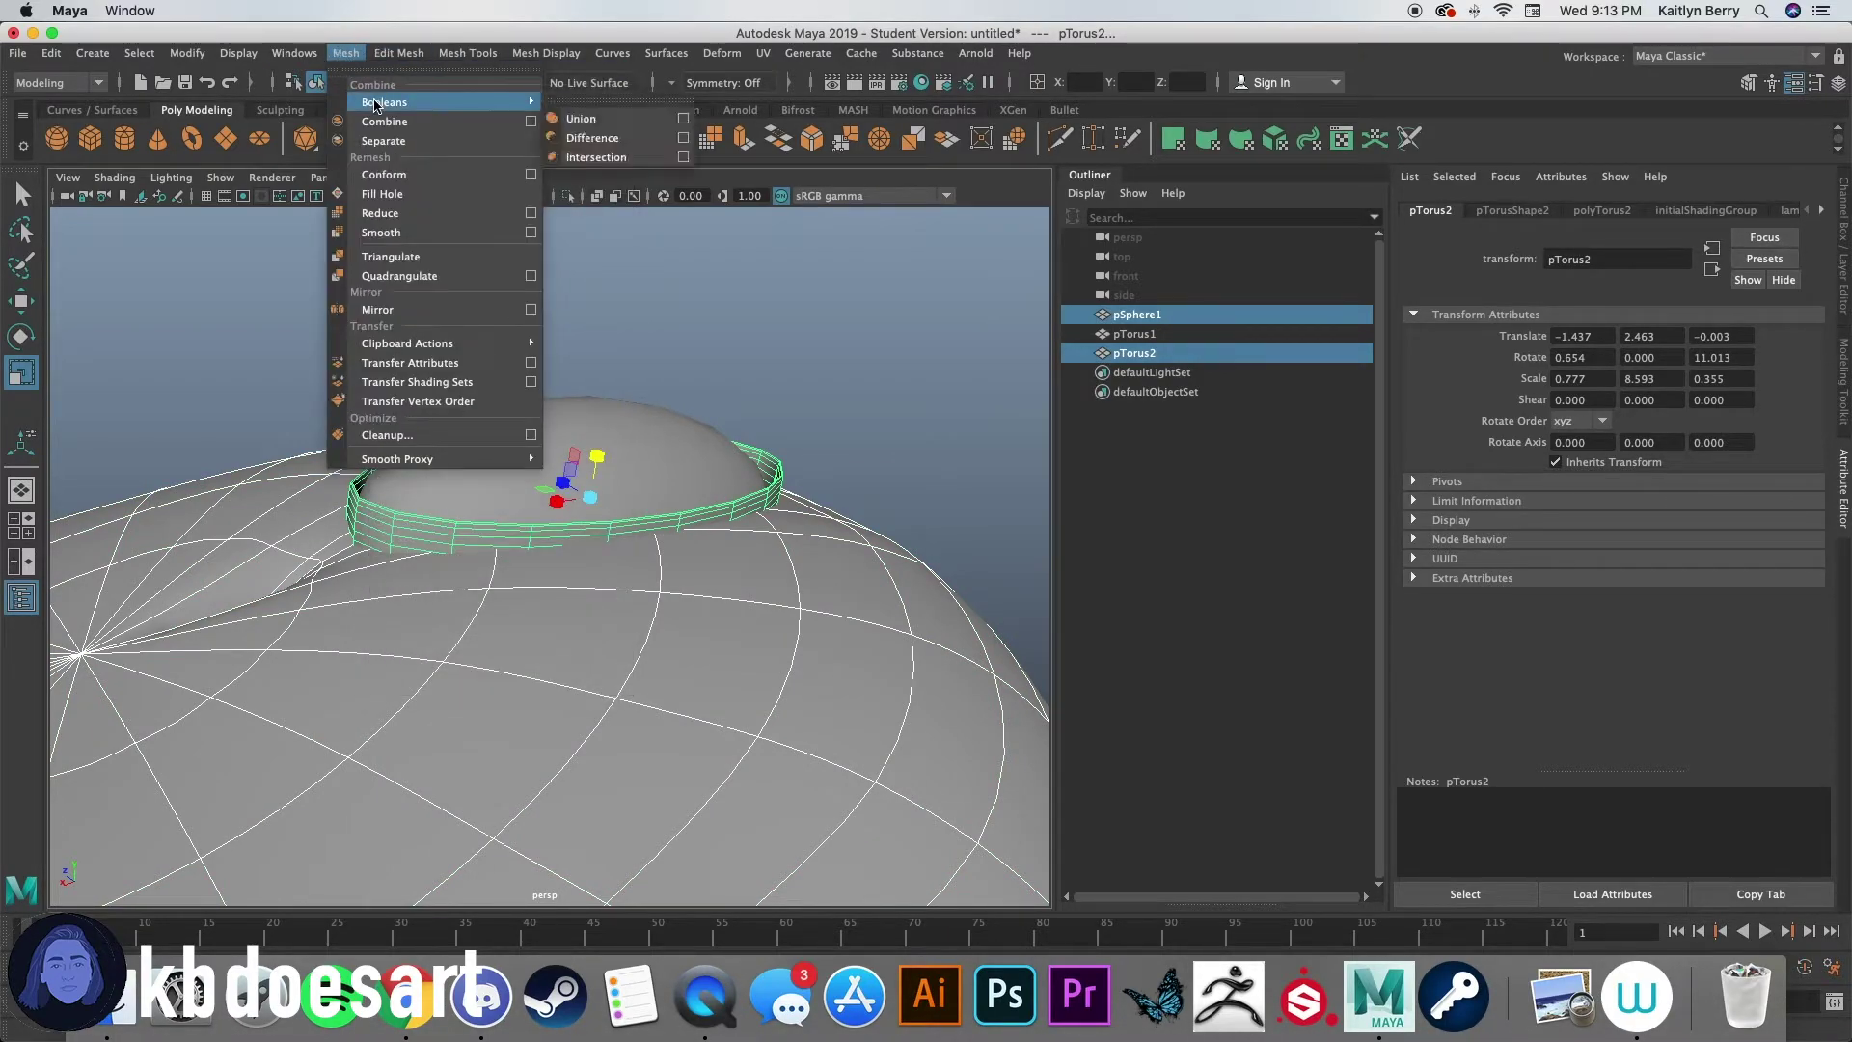
{"action": "left_click", "coordinate": [592, 138]}
Step: Inspect the Boolean cut, then undo it to keep ring and shell separate
{"action": "left_click_drag", "start_coordinate": [337, 459], "coordinate": [497, 471], "text": "alt"}
{"action": "left_click", "coordinate": [857, 255]}
{"action": "left_click_drag", "start_coordinate": [585, 614], "coordinate": [673, 603], "text": "alt"}
{"action": "key", "text": "super+z"}
{"action": "key", "text": "super+z"}
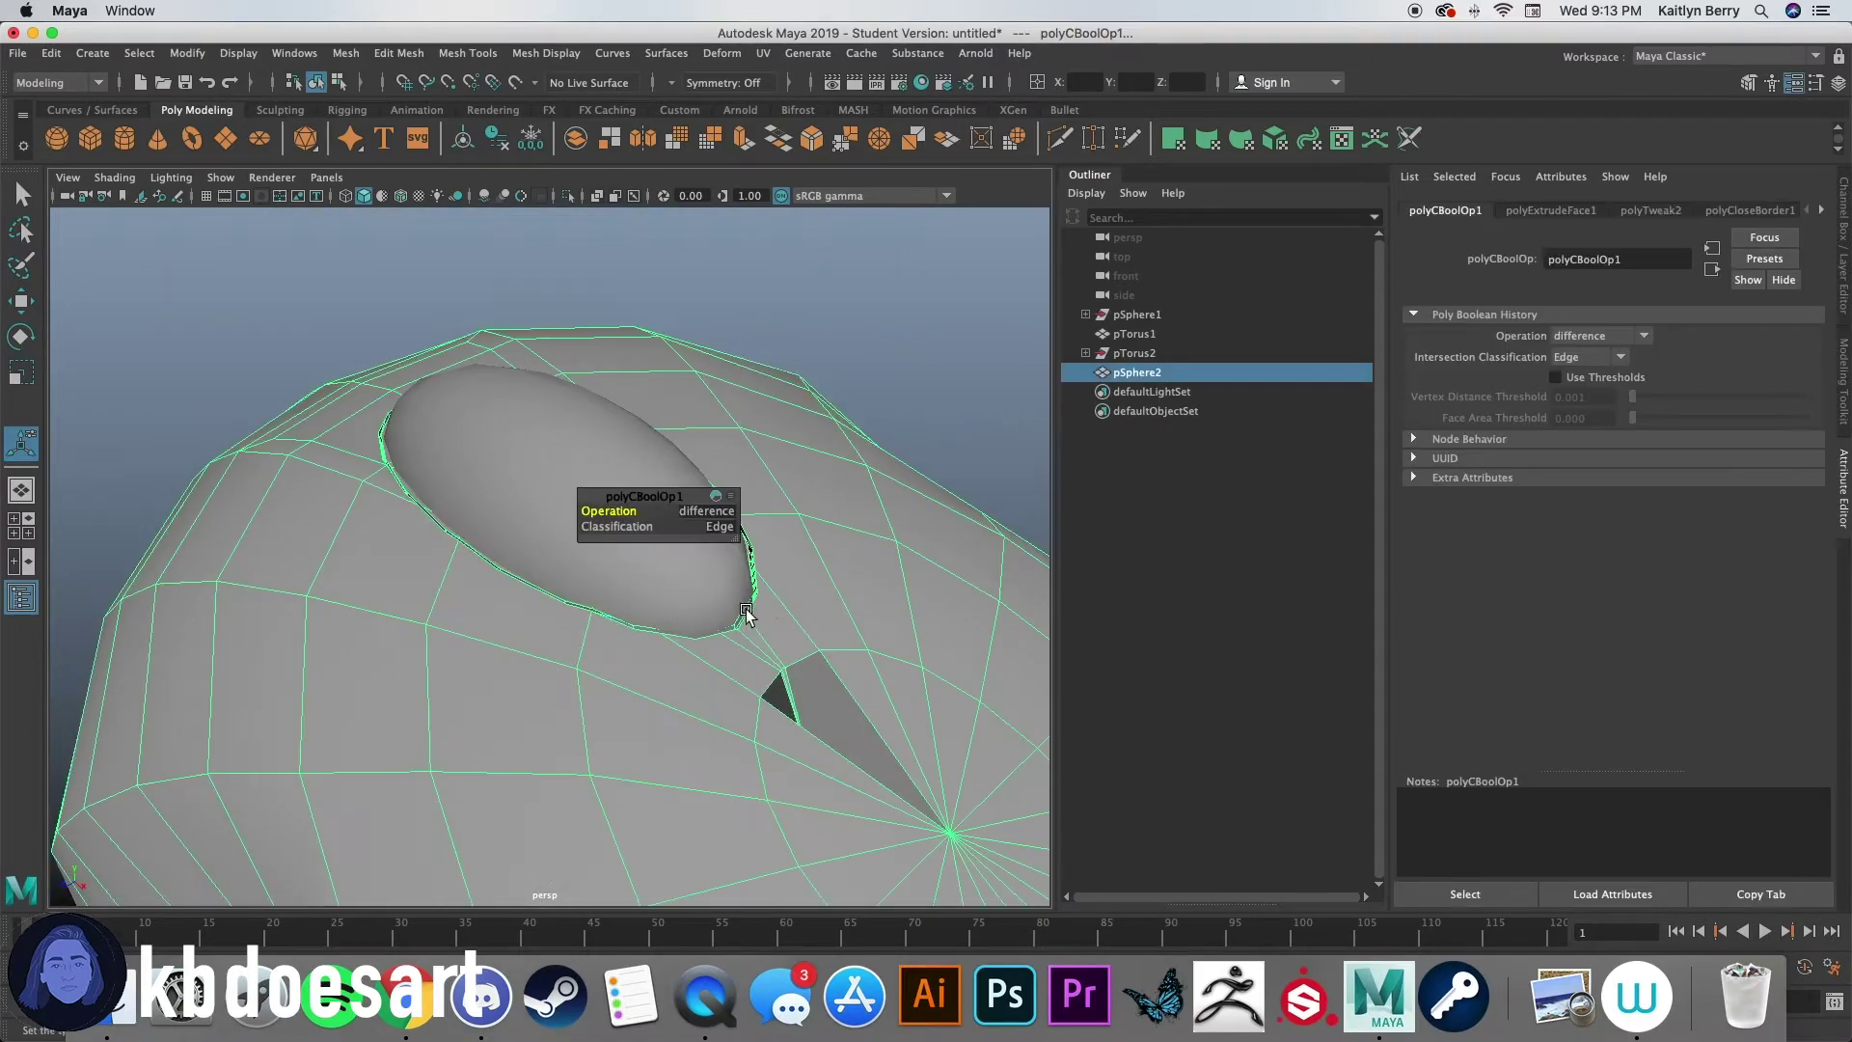
{"action": "left_click_drag", "start_coordinate": [794, 620], "coordinate": [676, 644], "text": "alt"}
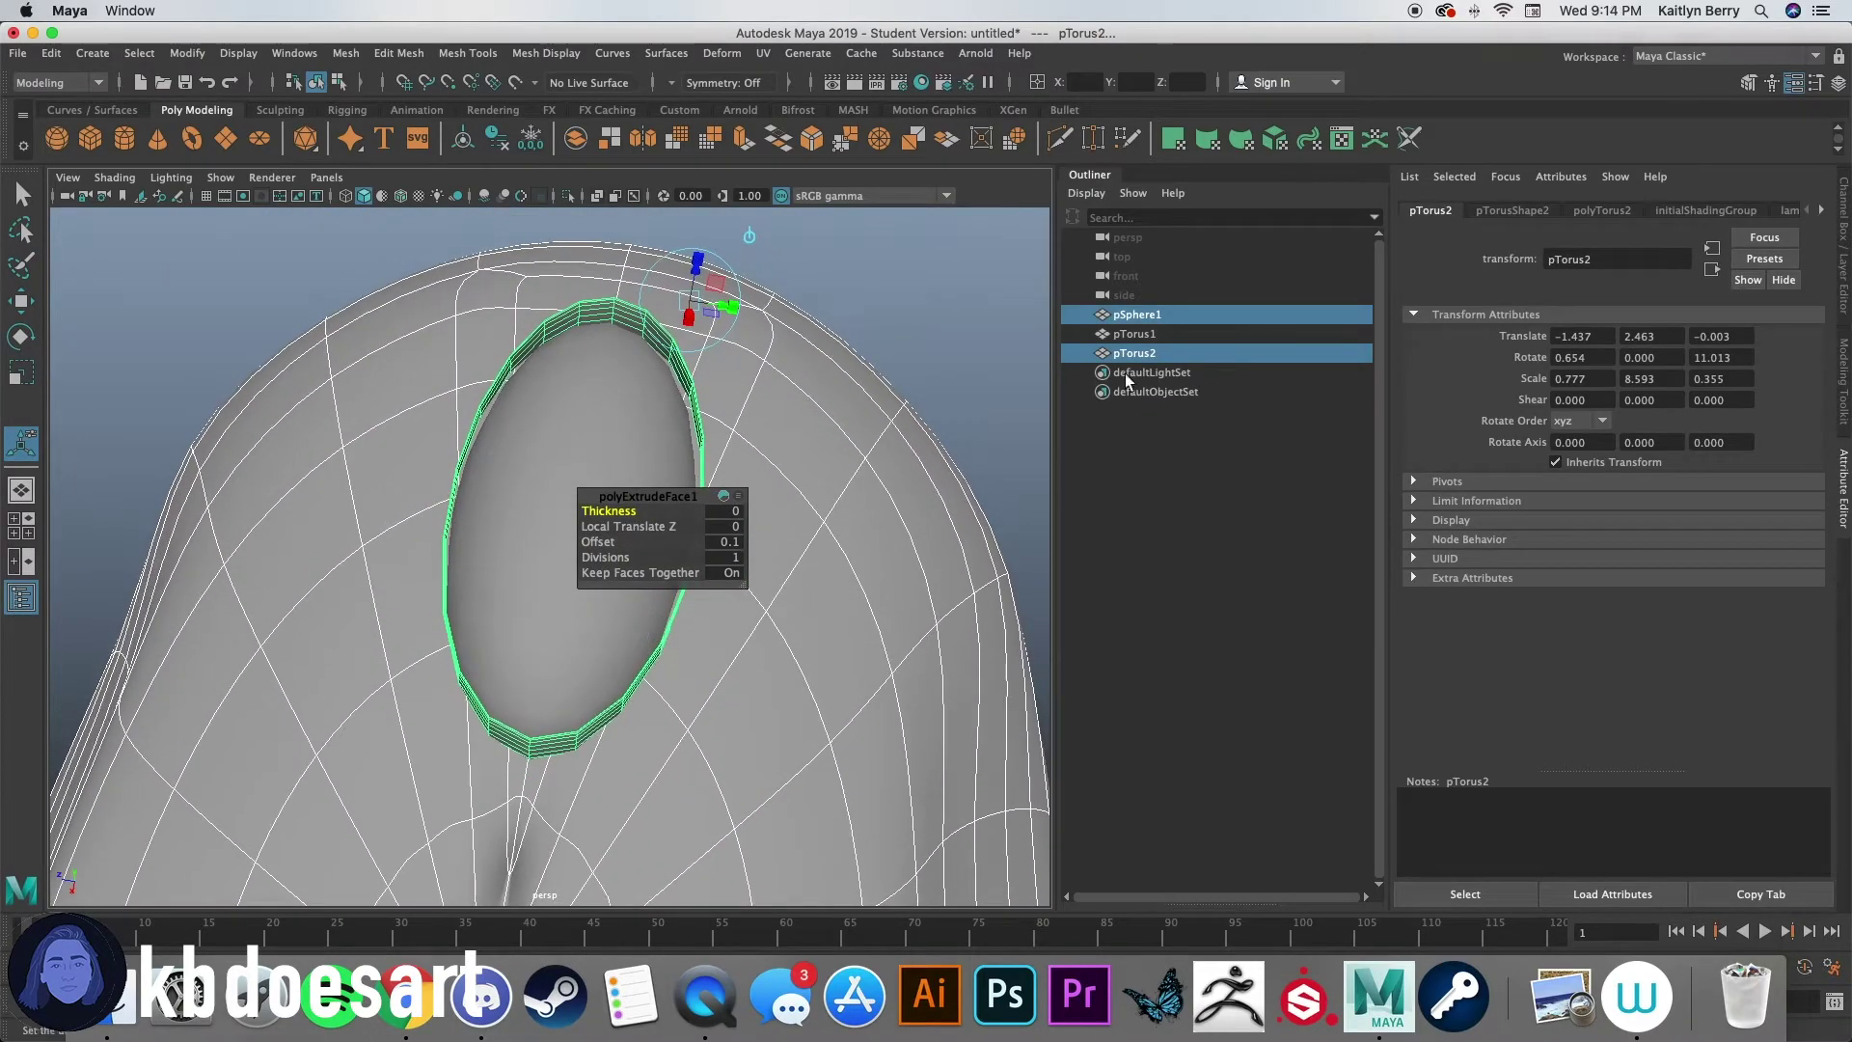
Step: Select pTorus2 and trial section radius 0.1 and radius 2, undoing both
{"action": "left_click", "coordinate": [880, 274]}
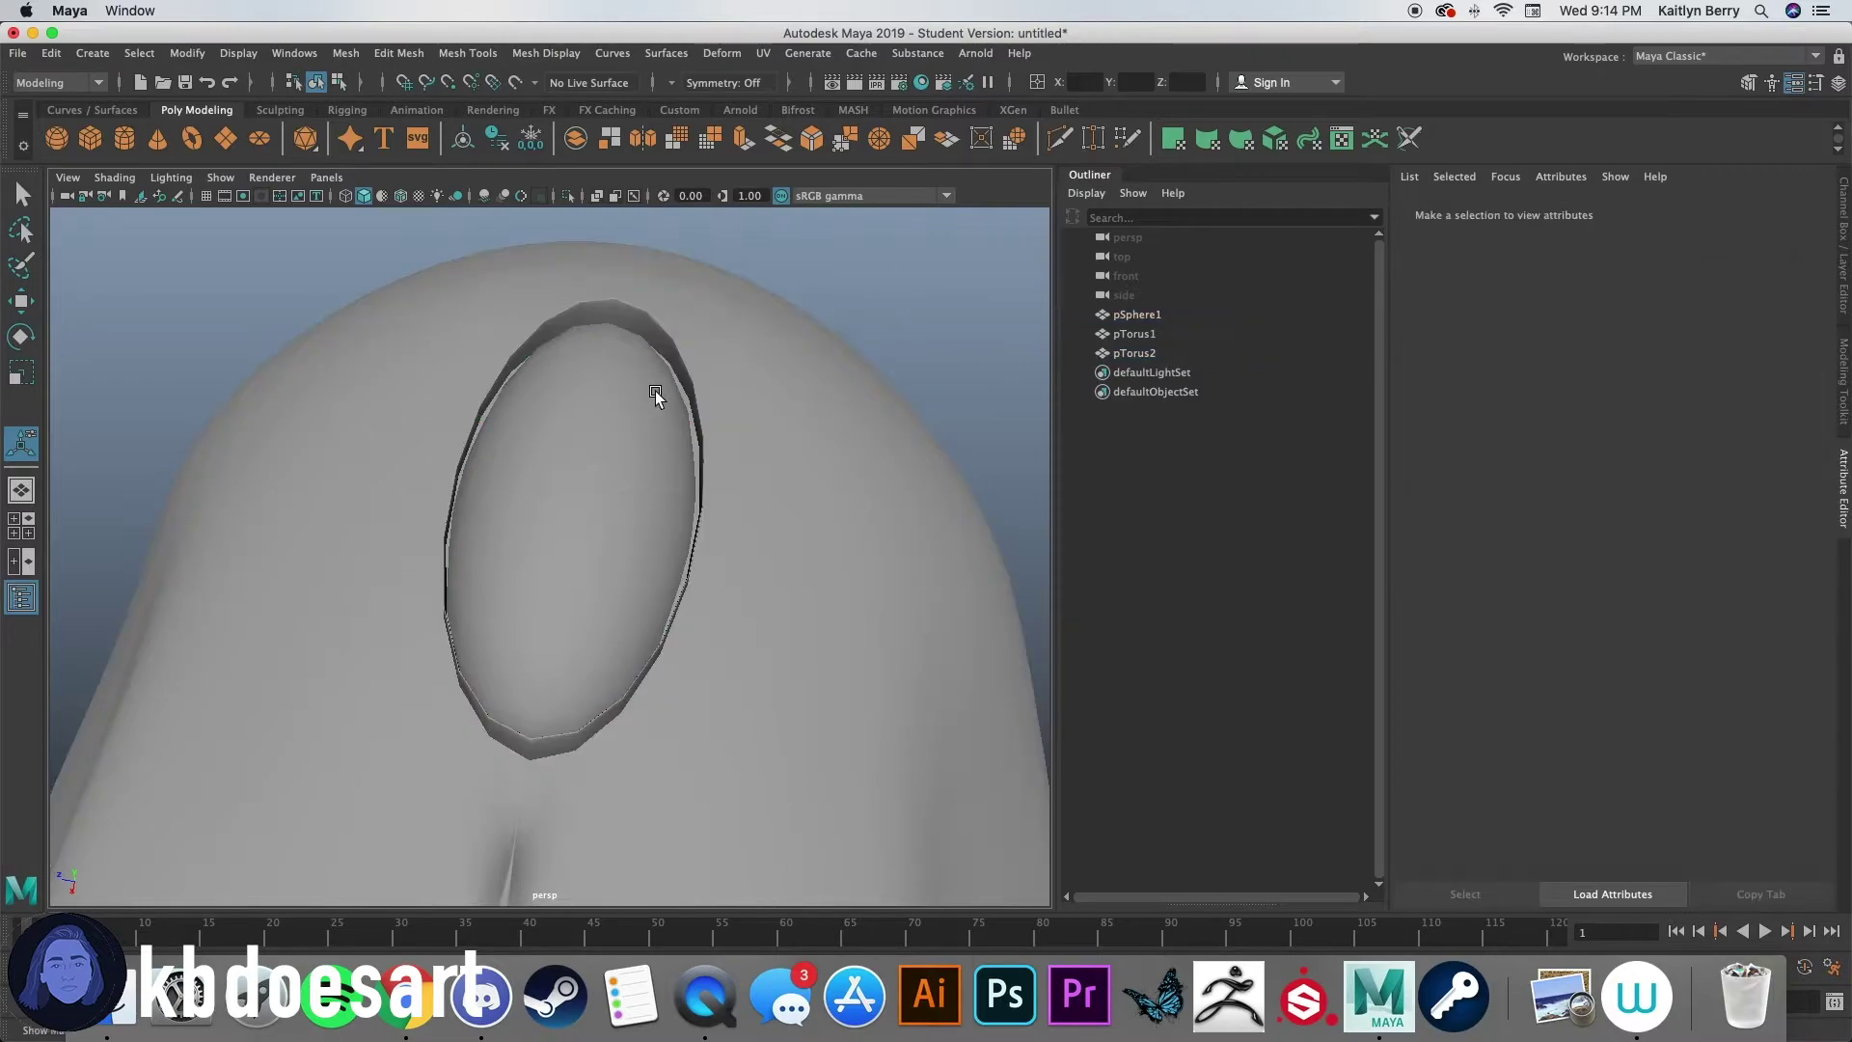
{"action": "left_click", "coordinate": [674, 368]}
{"action": "left_click", "coordinate": [1600, 211]}
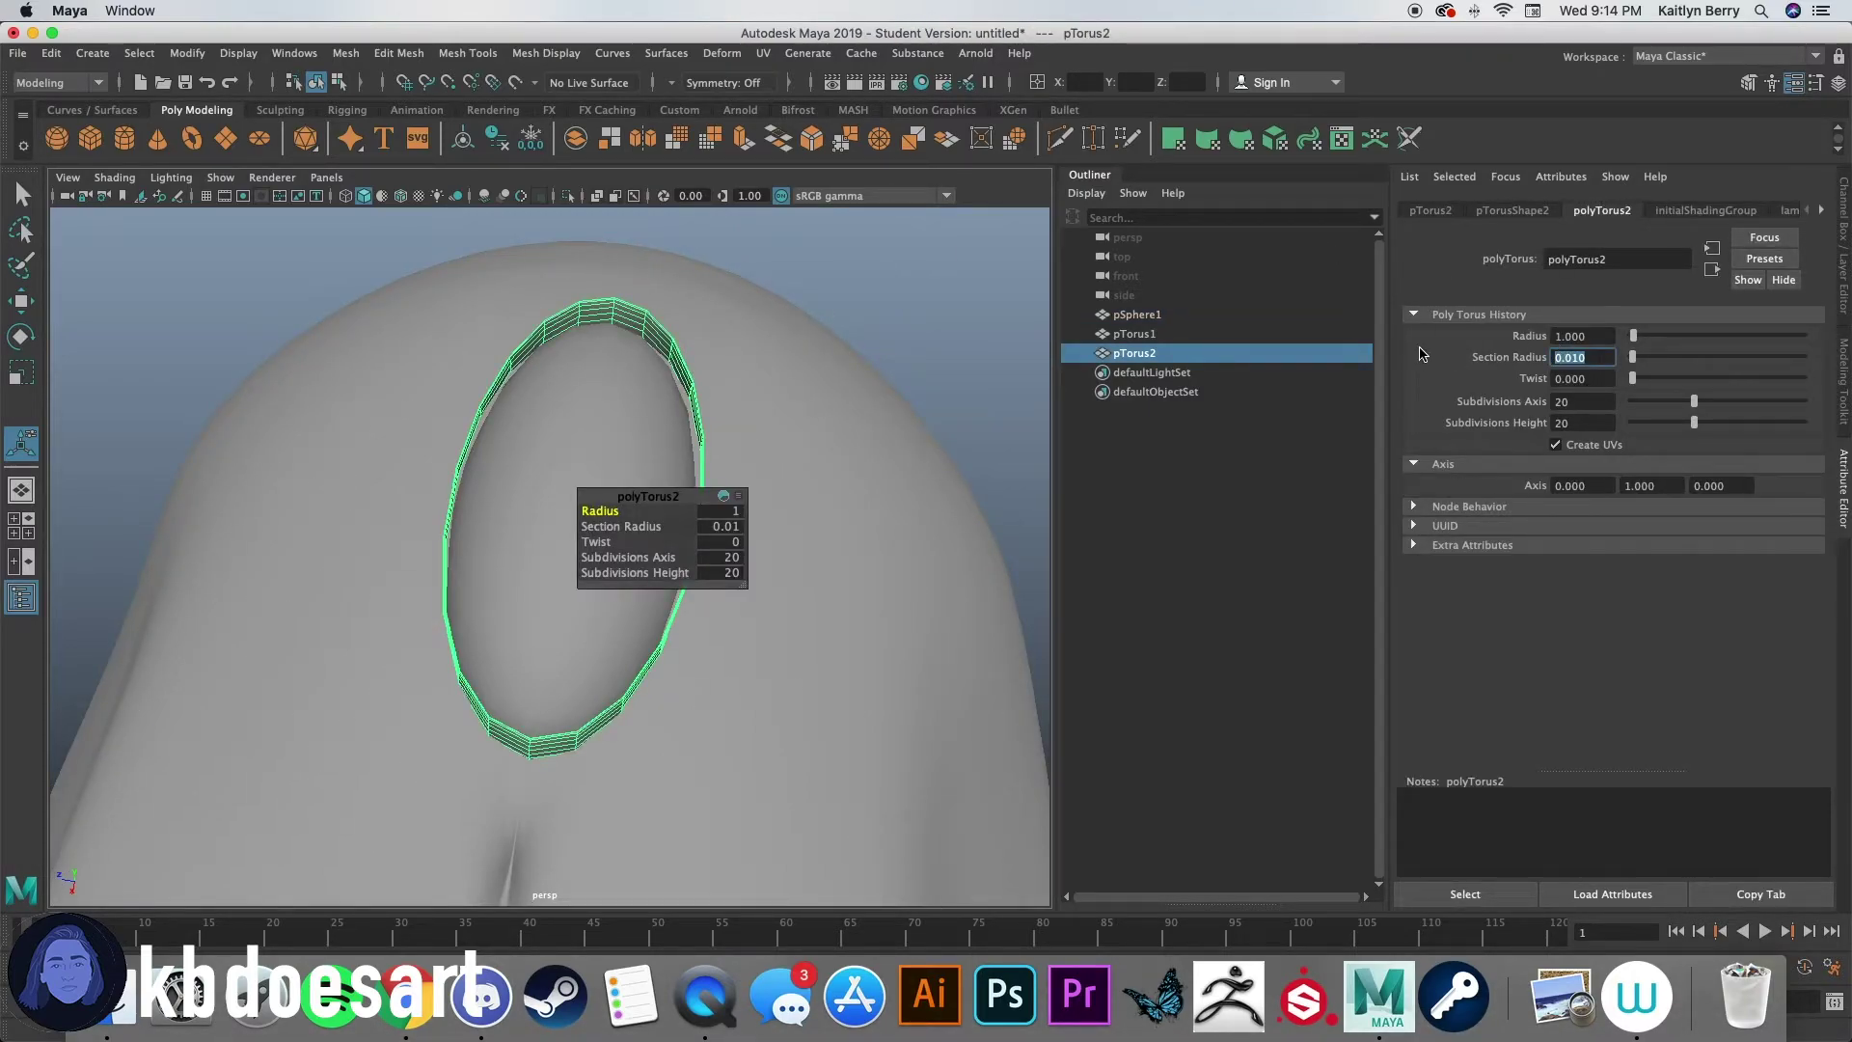
{"action": "type", "text": ".1"}
{"action": "key", "text": "Return"}
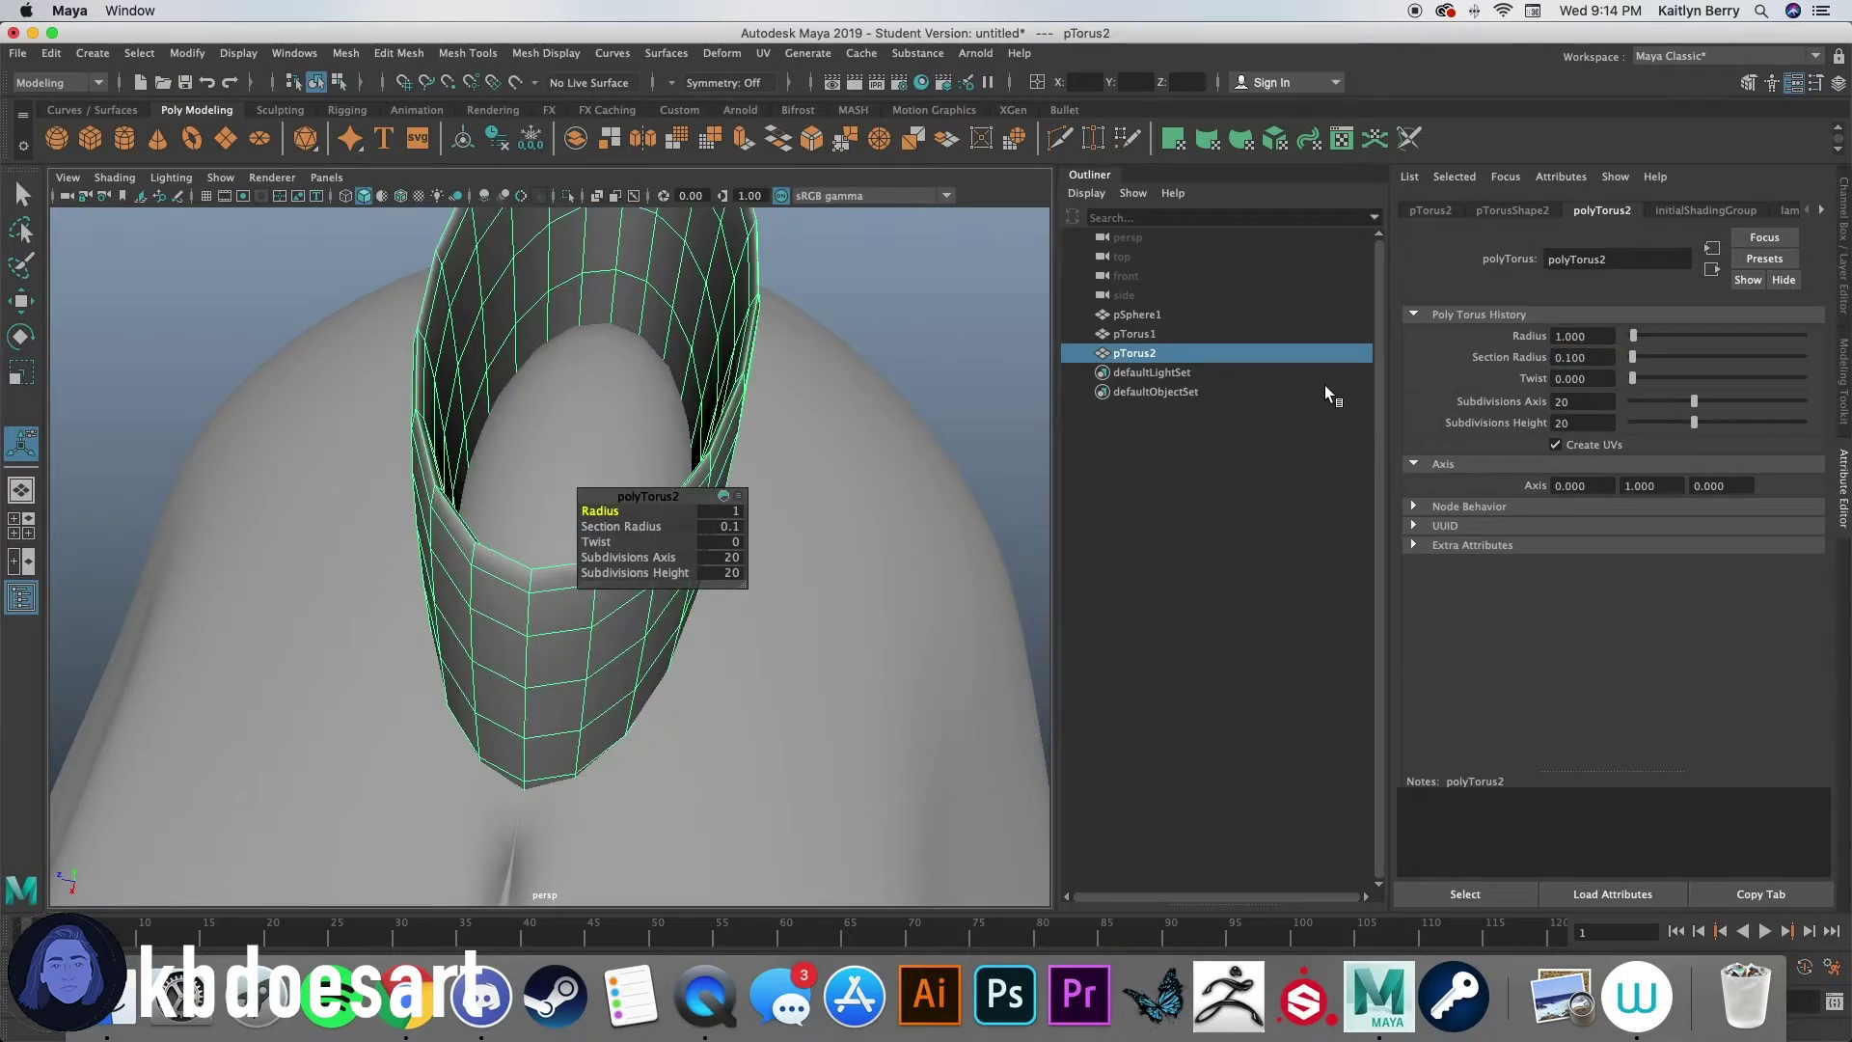
{"action": "key", "text": "z"}
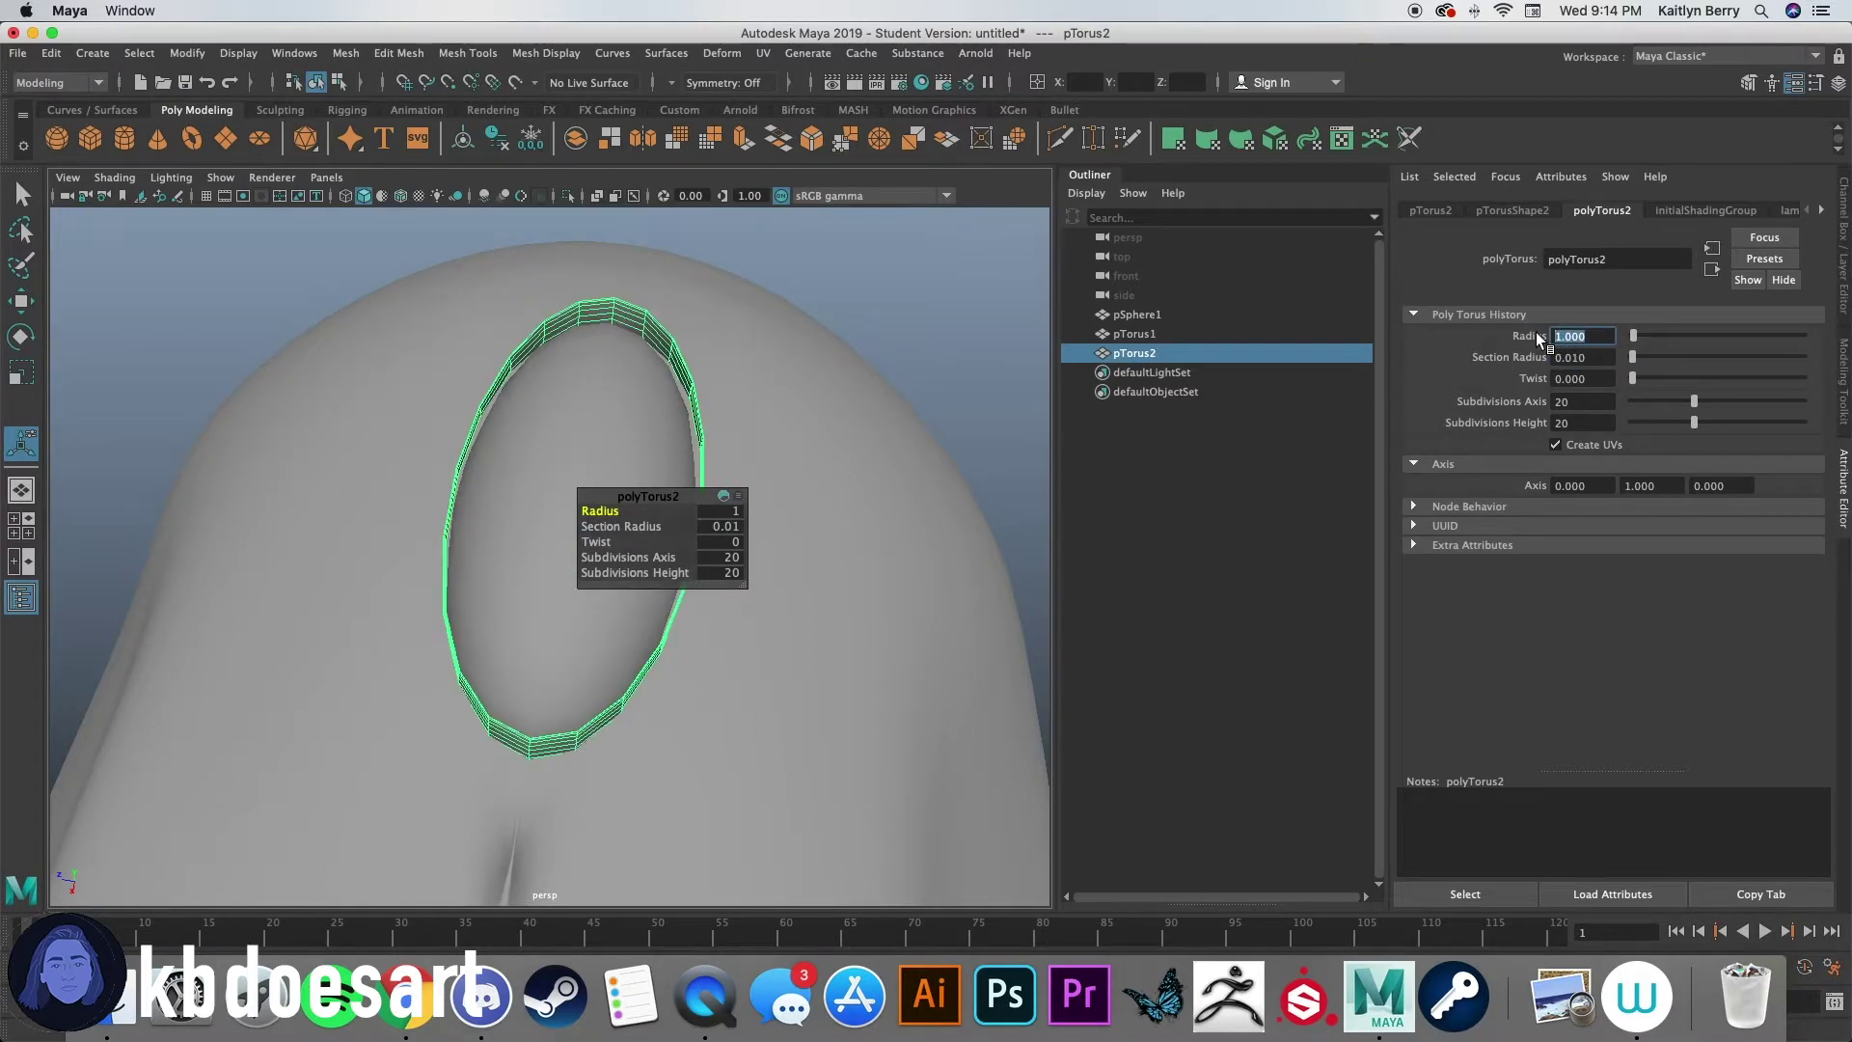
{"action": "type", "text": "2"}
{"action": "key", "text": "Return"}
{"action": "key", "text": "super+z"}
Step: Set the ring's section radius to 0.03, after first trying 0.02
{"action": "type", "text": ".02"}
{"action": "key", "text": "Return"}
{"action": "left_click_drag", "start_coordinate": [854, 421], "coordinate": [694, 362], "text": "alt"}
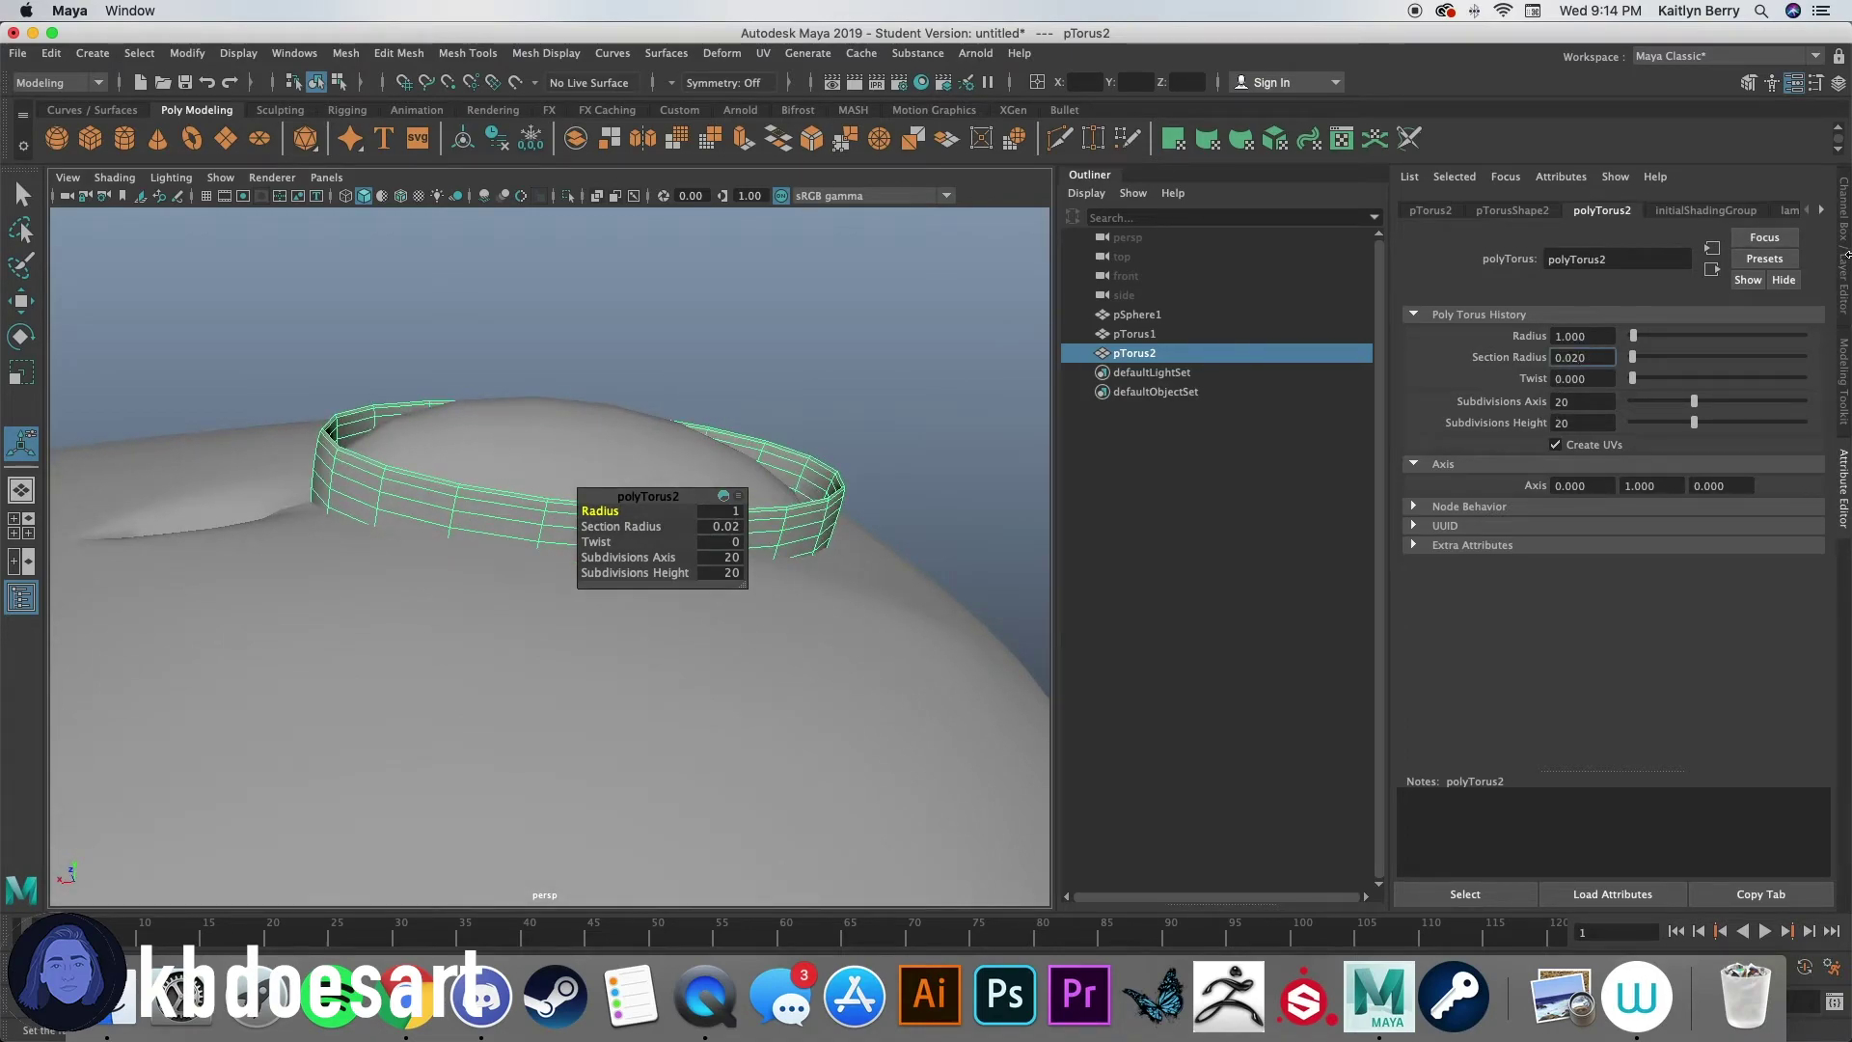
{"action": "type", "text": ".03"}
{"action": "key", "text": "Return"}
{"action": "mouse_move", "coordinate": [704, 468]}
{"action": "left_mouse_down", "text": "alt"}
{"action": "mouse_move", "coordinate": [579, 430]}
{"action": "mouse_move", "coordinate": [640, 476]}
{"action": "mouse_move", "coordinate": [688, 480]}
{"action": "left_mouse_up", "text": "alt"}
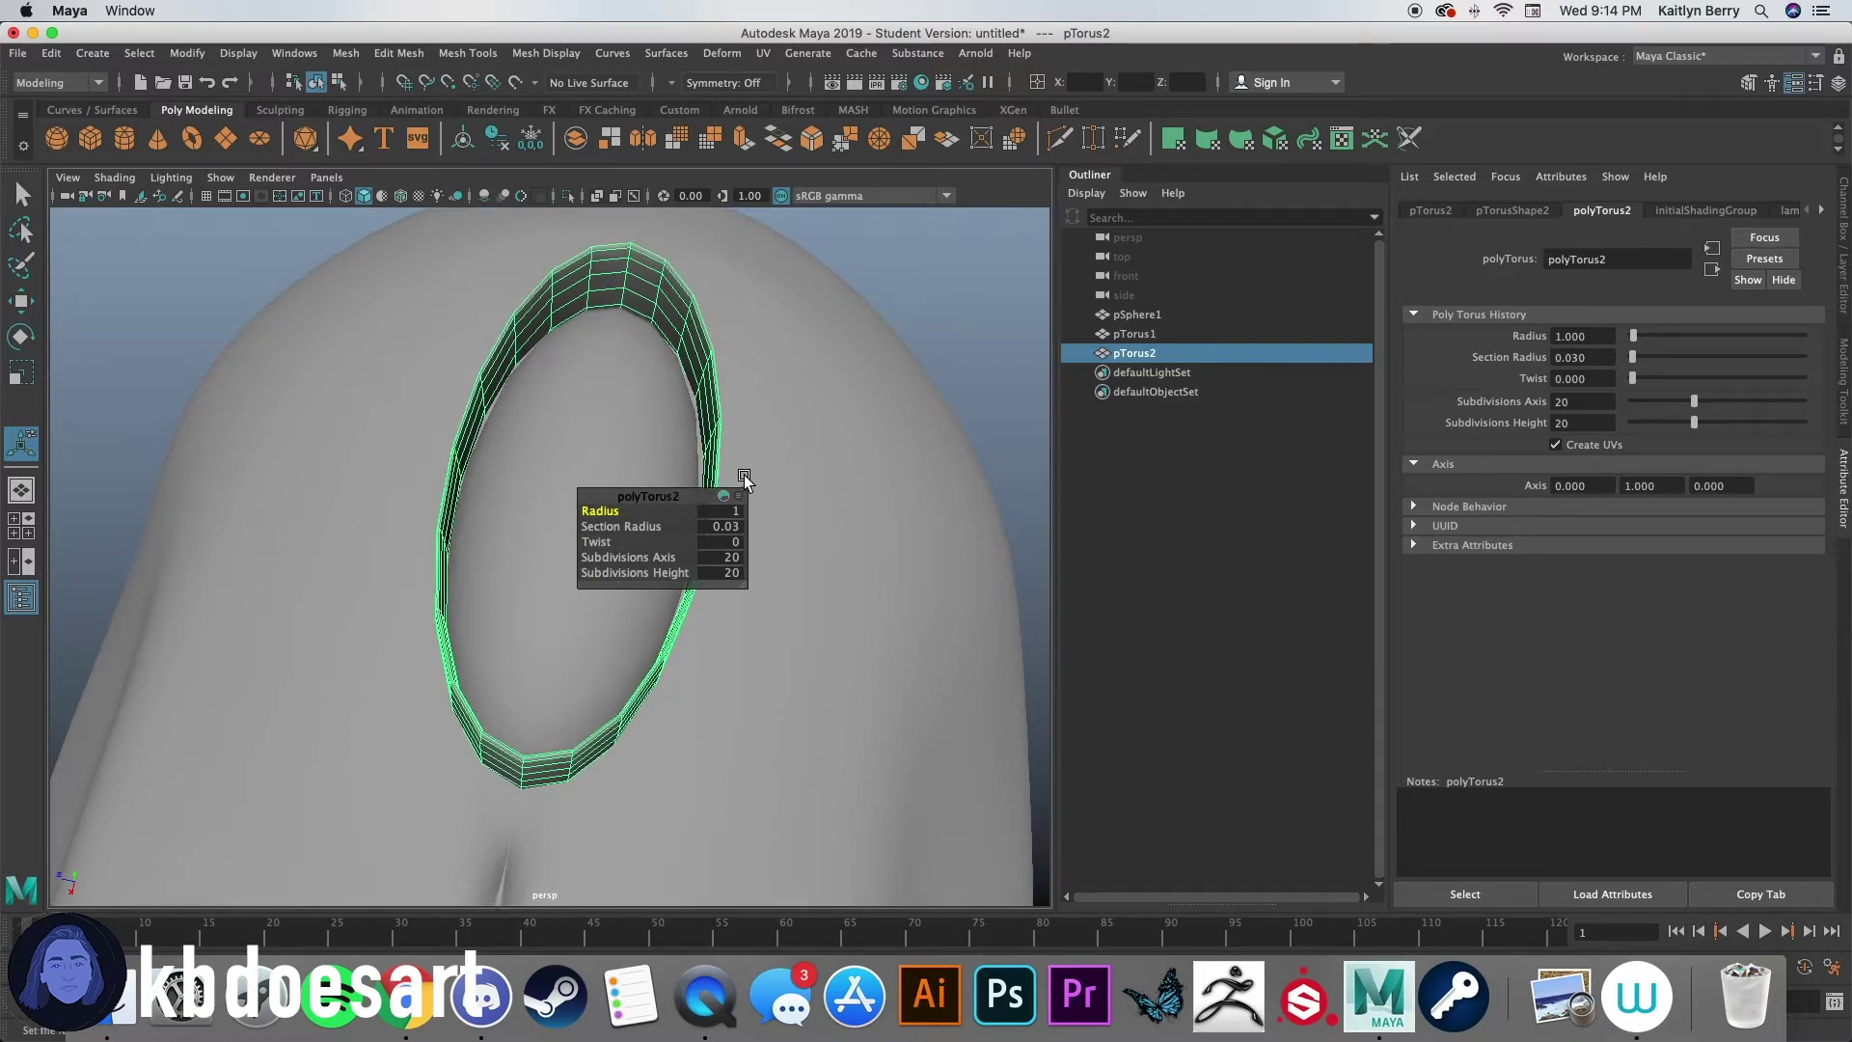
Step: Reselect the ring and test a much larger radius, undoing back to radius 1
{"action": "left_click", "coordinate": [725, 355]}
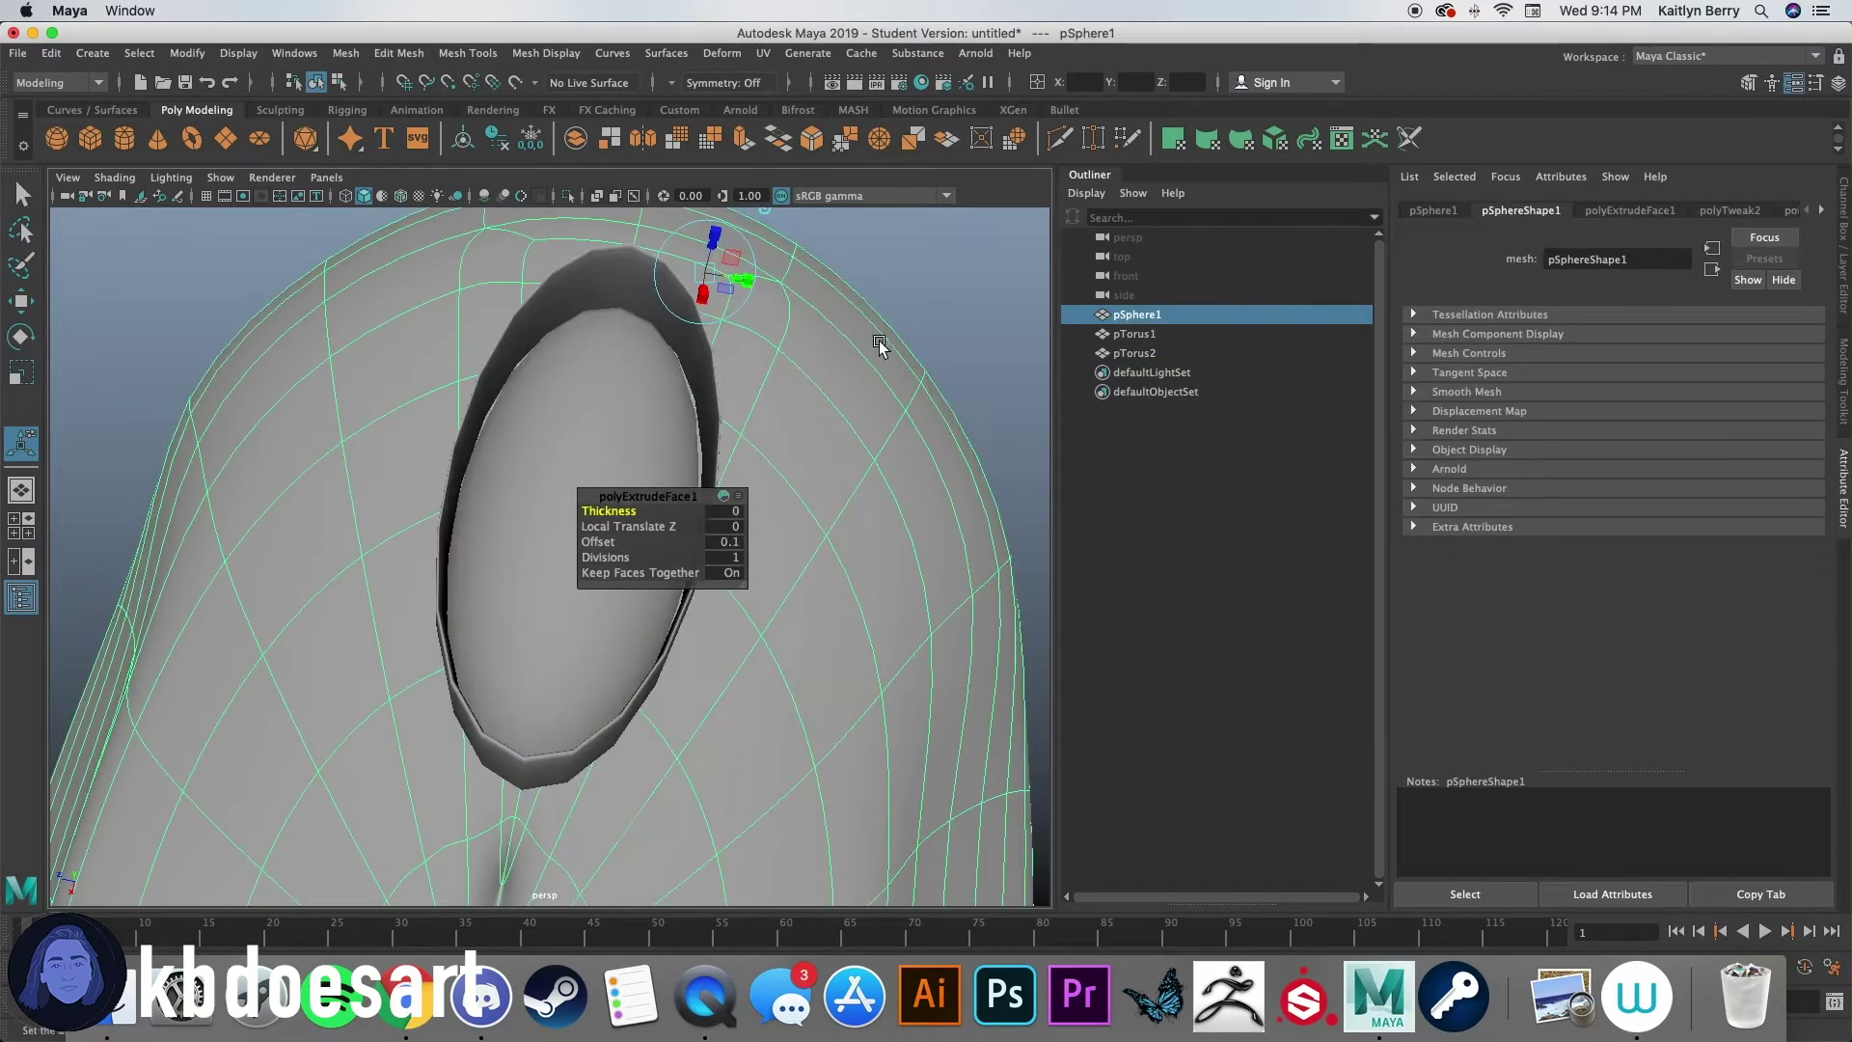
{"action": "left_click_drag", "start_coordinate": [876, 346], "coordinate": [681, 463], "text": "alt"}
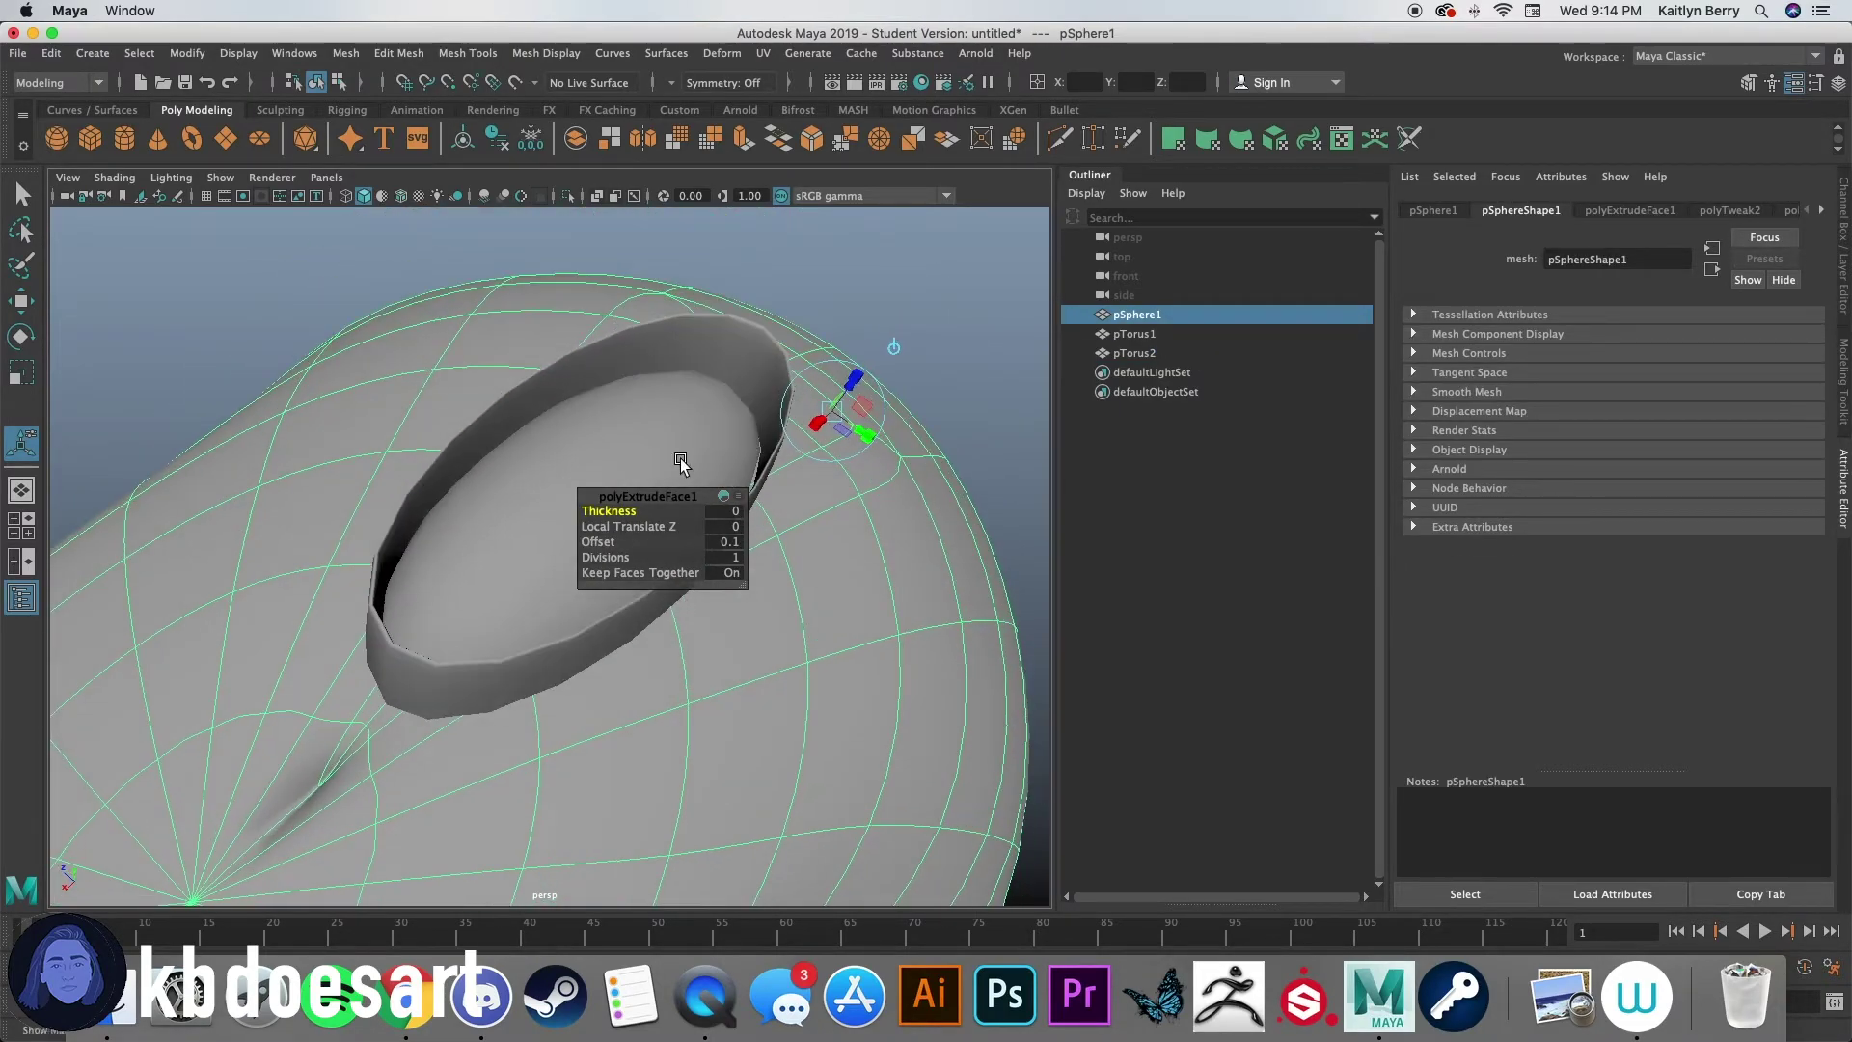
{"action": "left_click", "coordinate": [524, 668]}
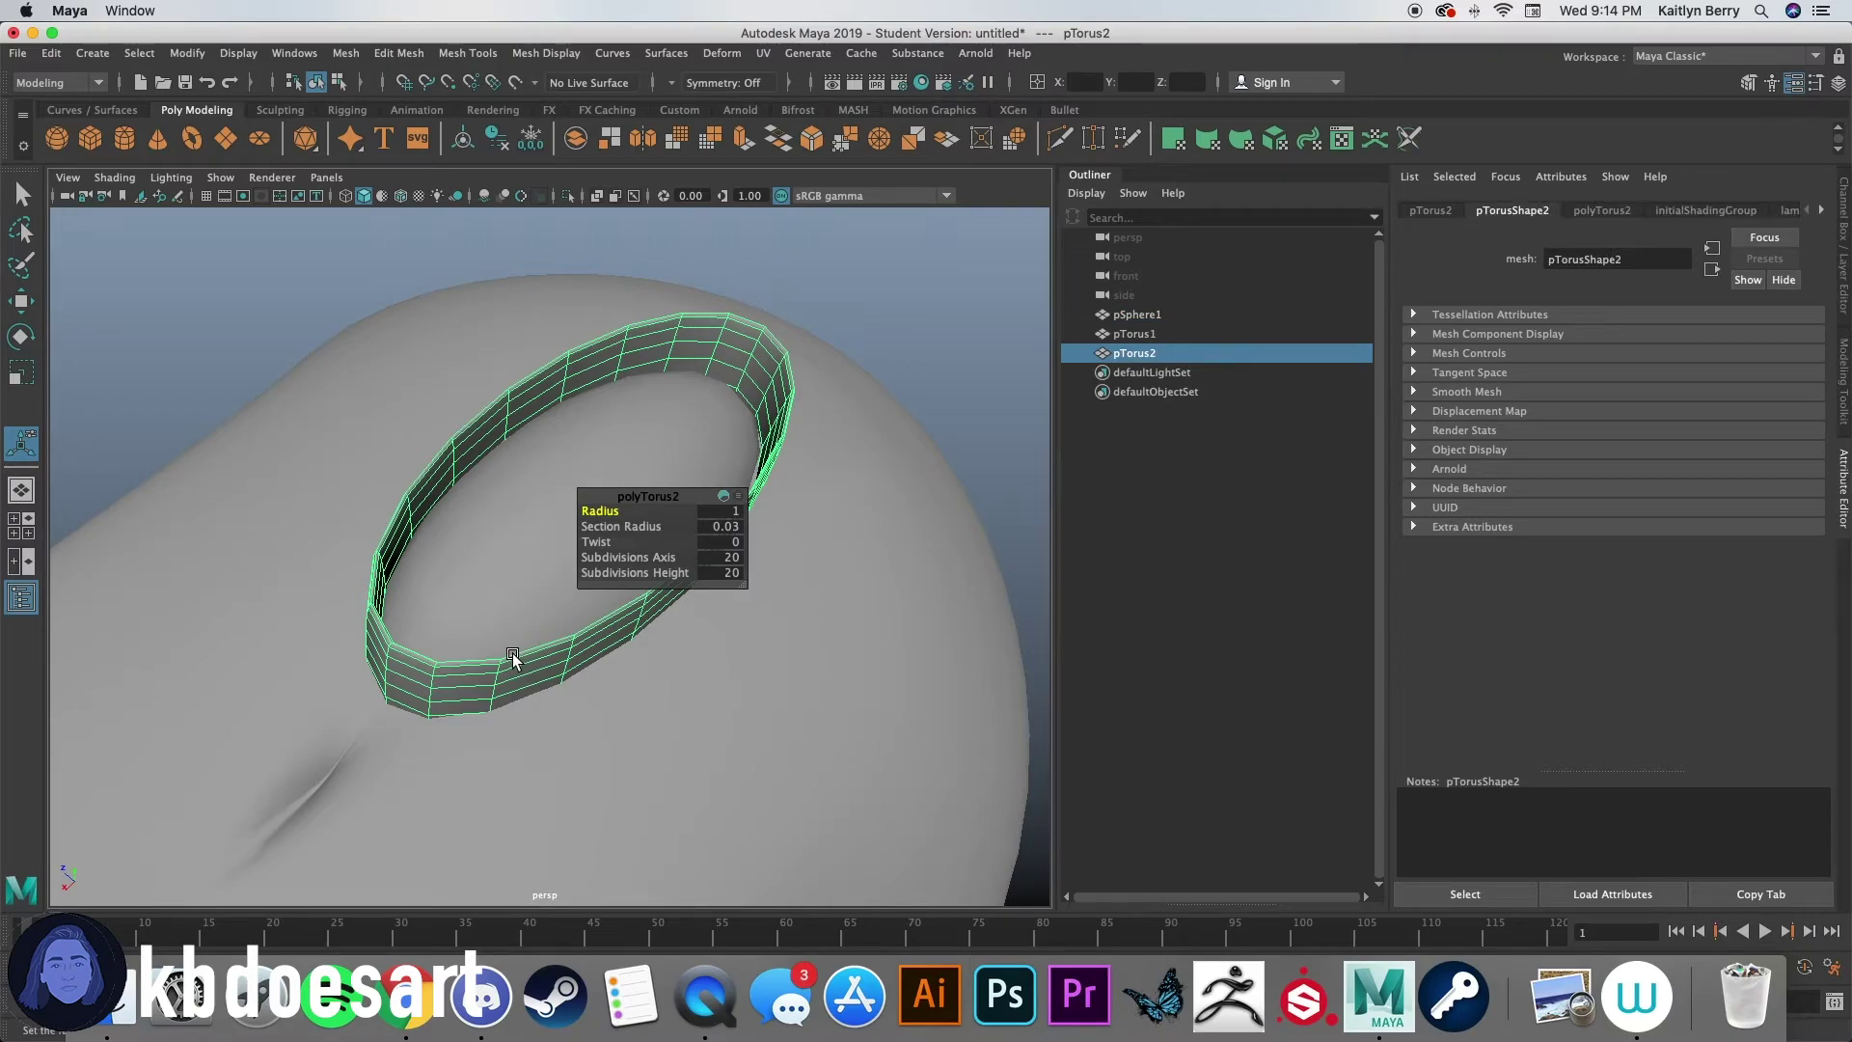
{"action": "left_click", "coordinate": [1605, 212]}
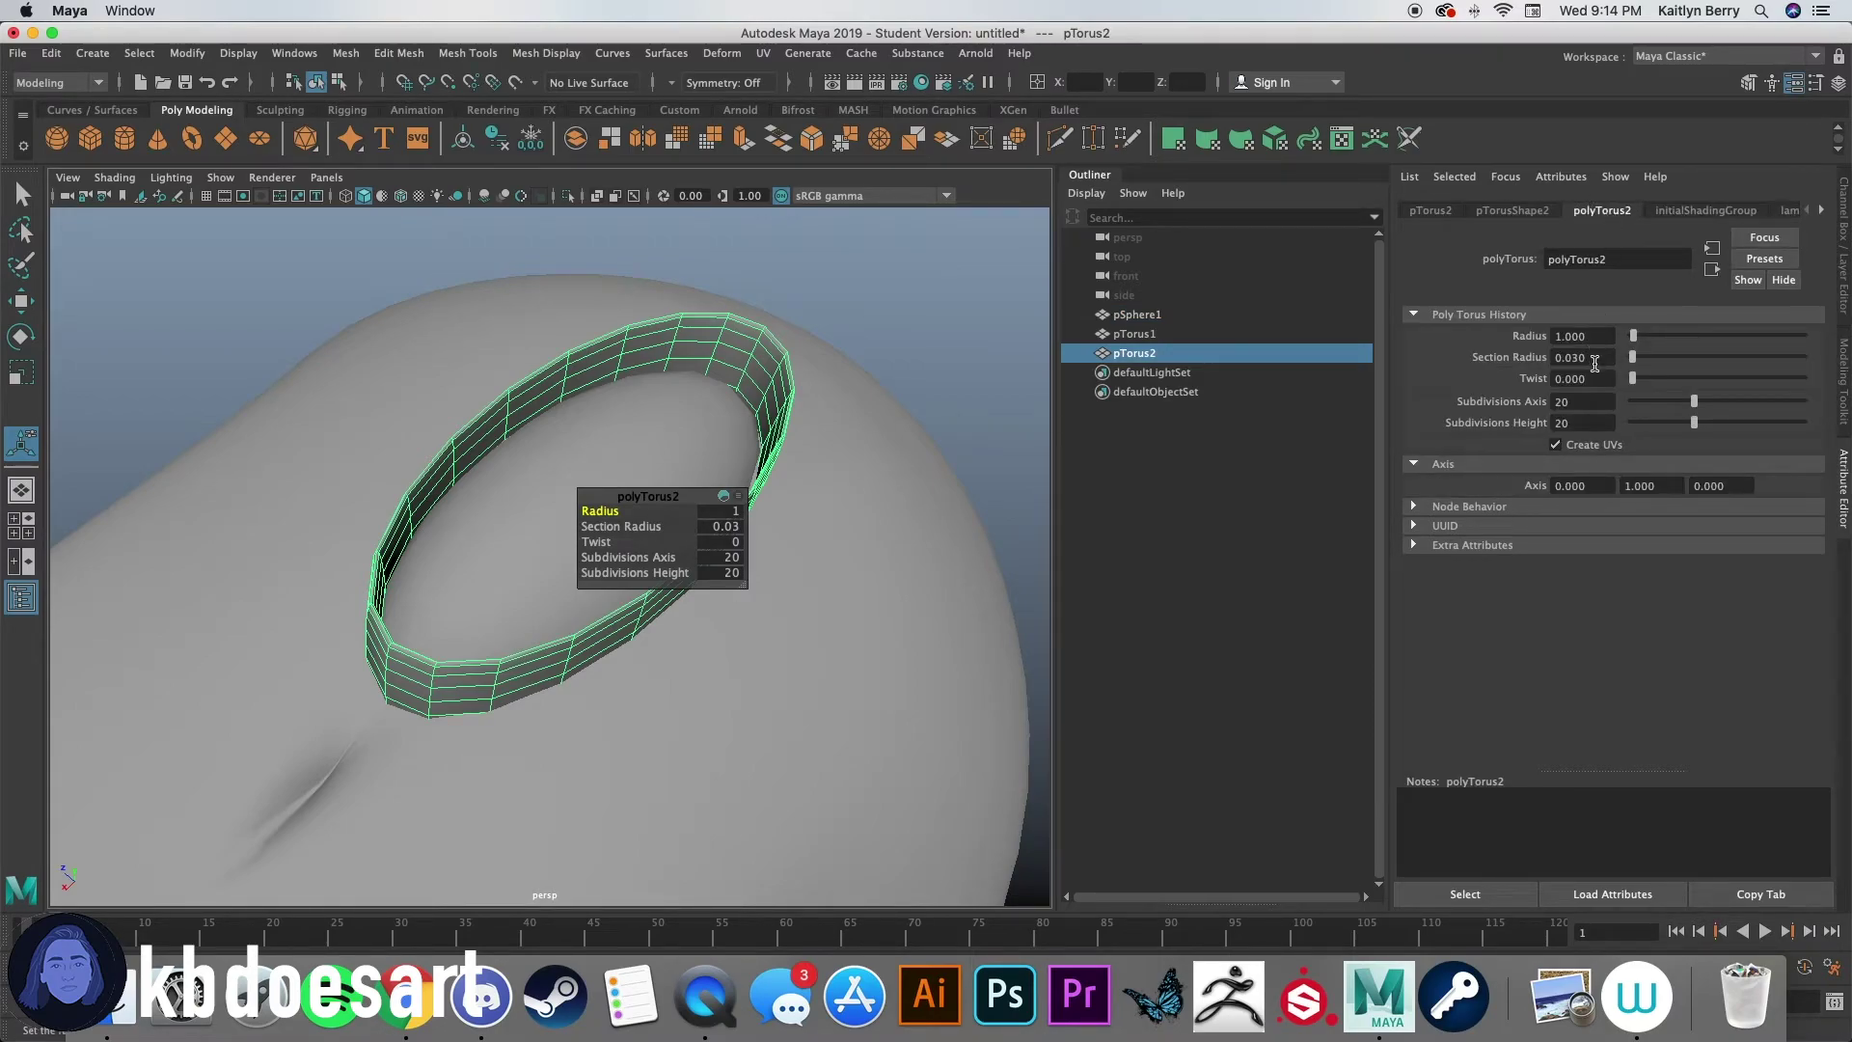
{"action": "left_click_drag", "start_coordinate": [1661, 333], "coordinate": [1666, 336]}
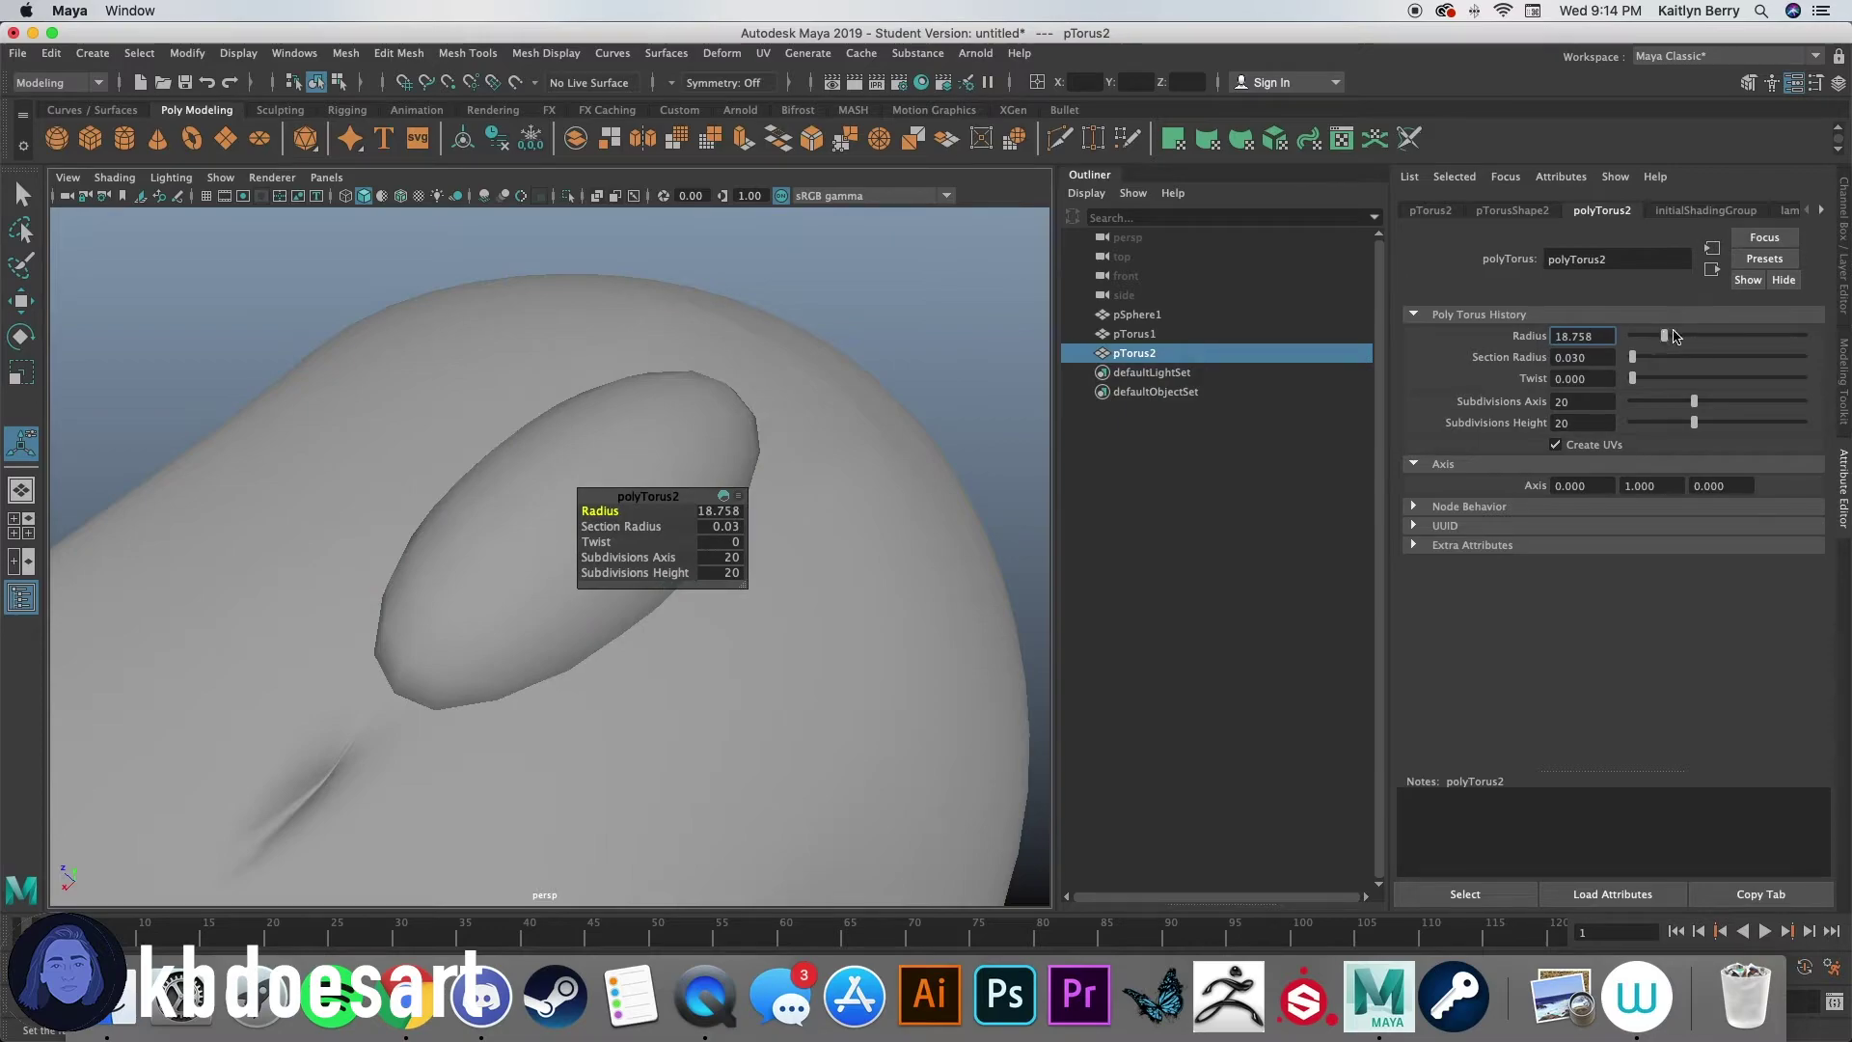
{"action": "left_click", "coordinate": [801, 376]}
{"action": "key", "text": "super+z"}
{"action": "key", "text": "super+z"}
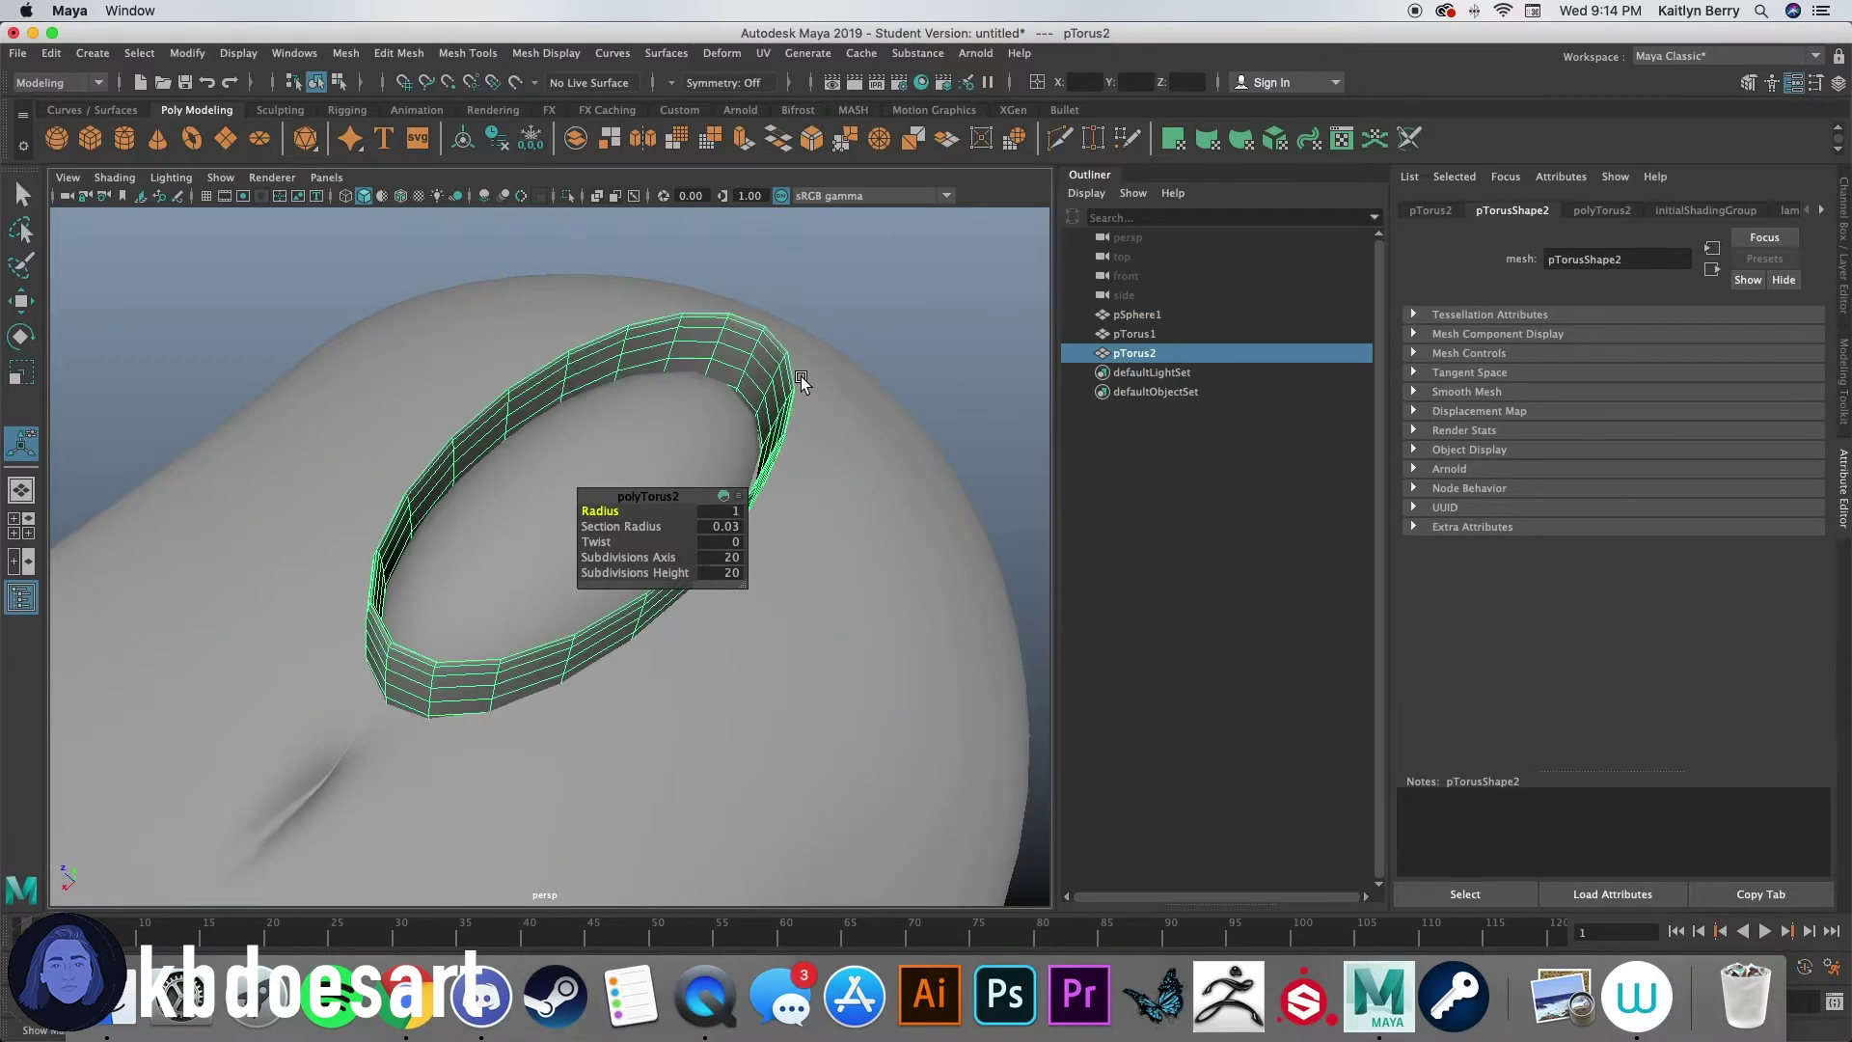
Step: Subtract the torus ring pTorus2 from the mouse body pSphere1 with a Boolean Difference
{"action": "left_click_drag", "start_coordinate": [801, 376], "coordinate": [826, 413]}
{"action": "left_click", "coordinate": [827, 414]}
{"action": "left_click", "coordinate": [777, 369], "text": "shift"}
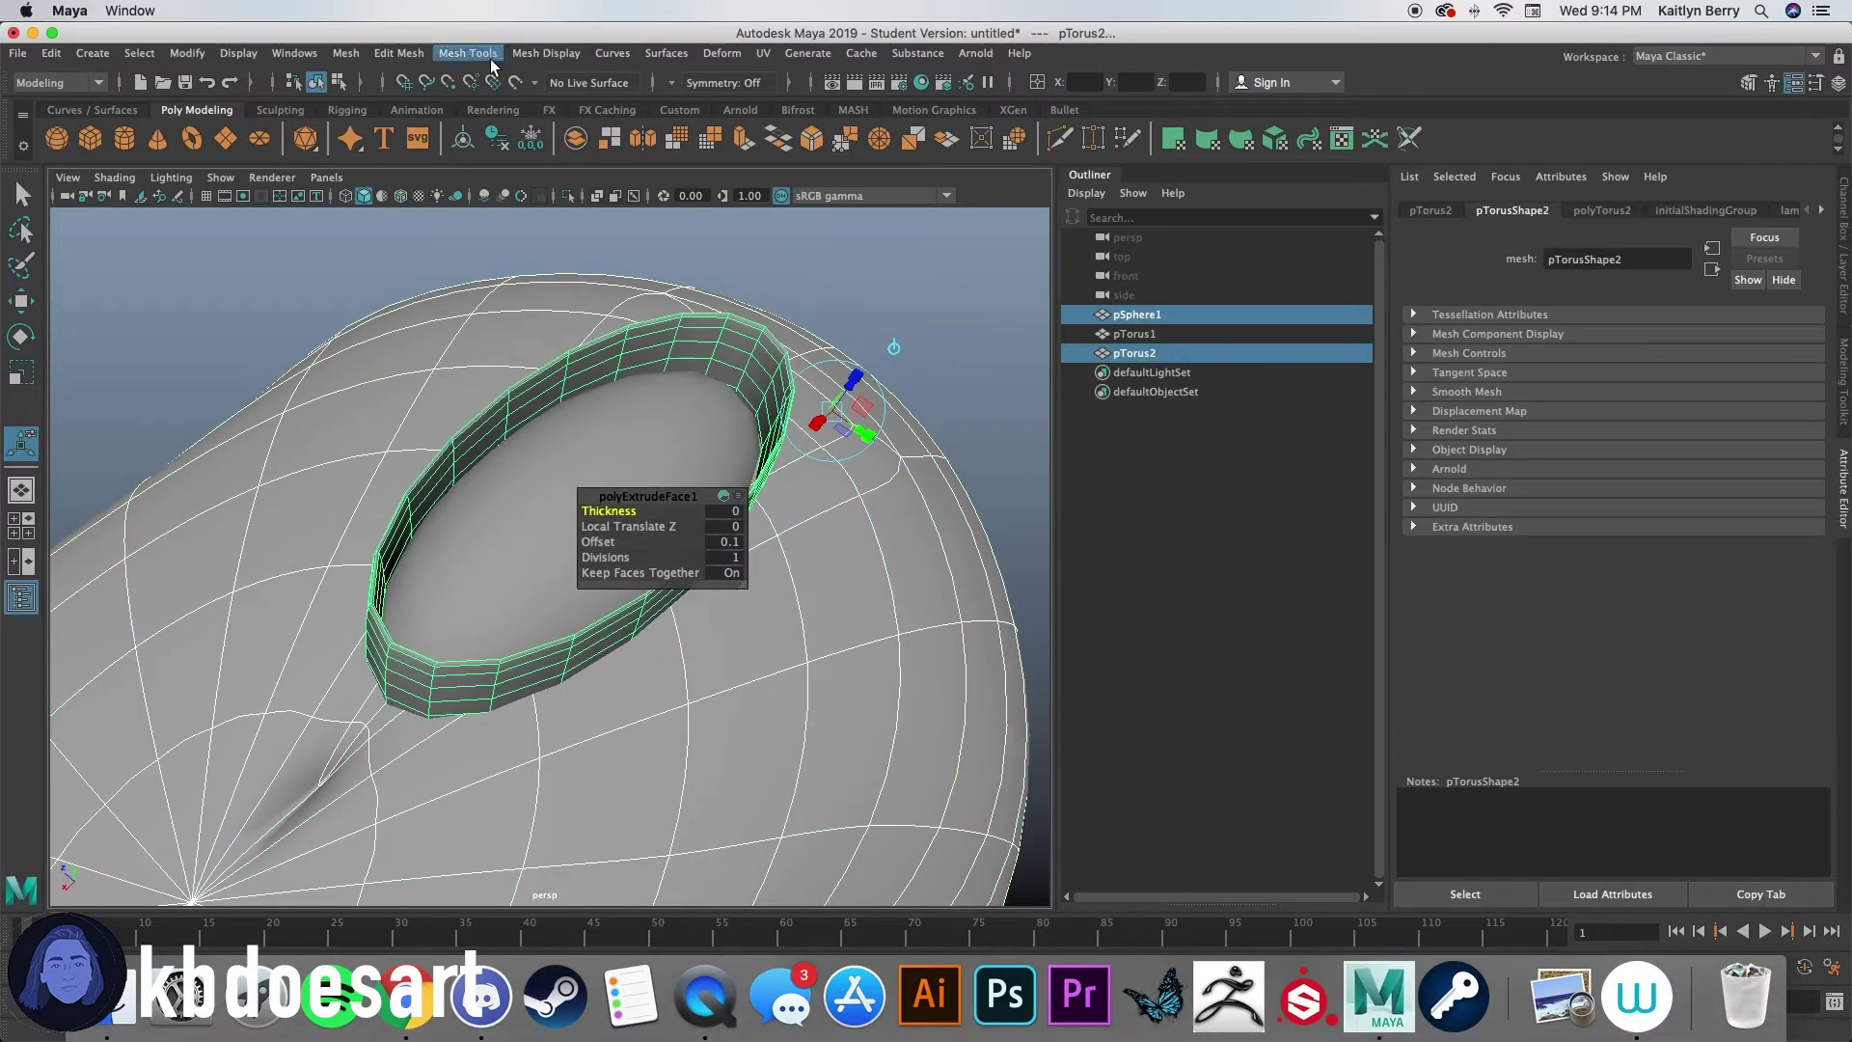
{"action": "left_click", "coordinate": [410, 56]}
{"action": "mouse_move", "coordinate": [346, 55]}
{"action": "mouse_move", "coordinate": [416, 108]}
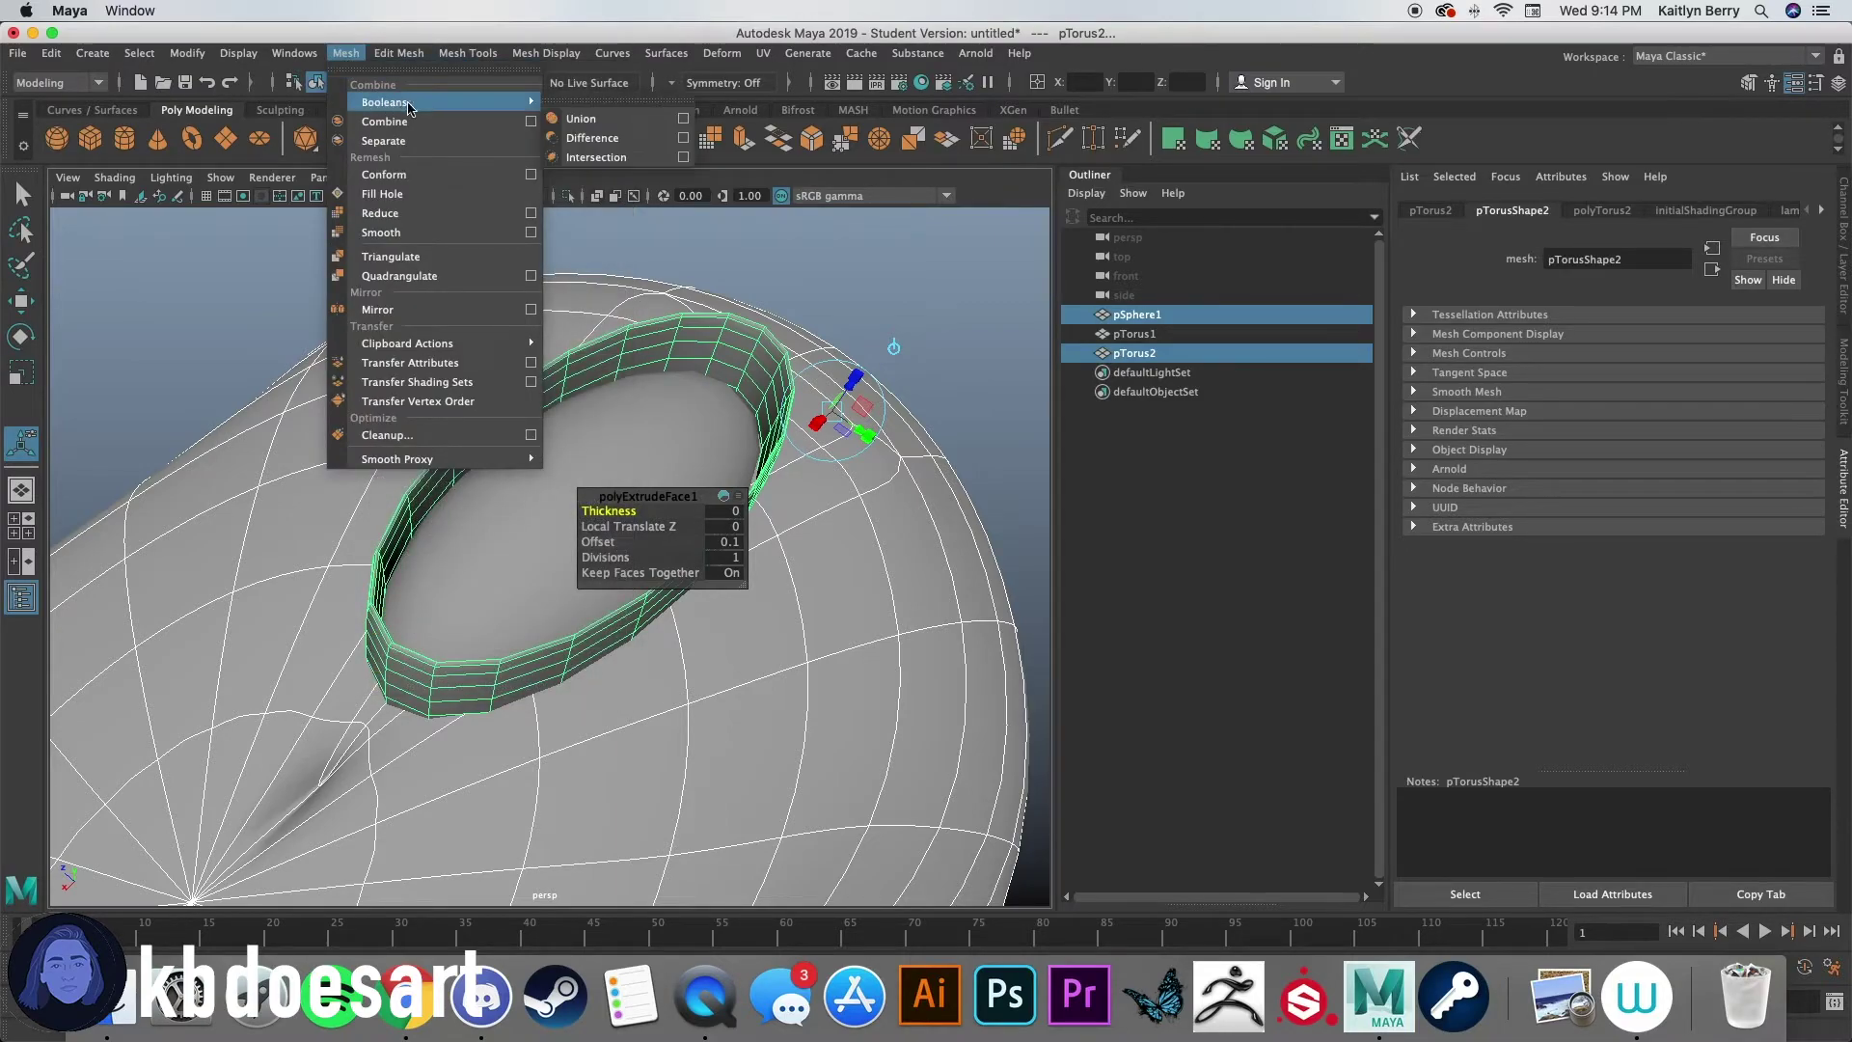
{"action": "left_click", "coordinate": [599, 141]}
Step: Show the cut mouse body and the scroll wheel in smooth preview (3)
{"action": "left_click", "coordinate": [929, 372]}
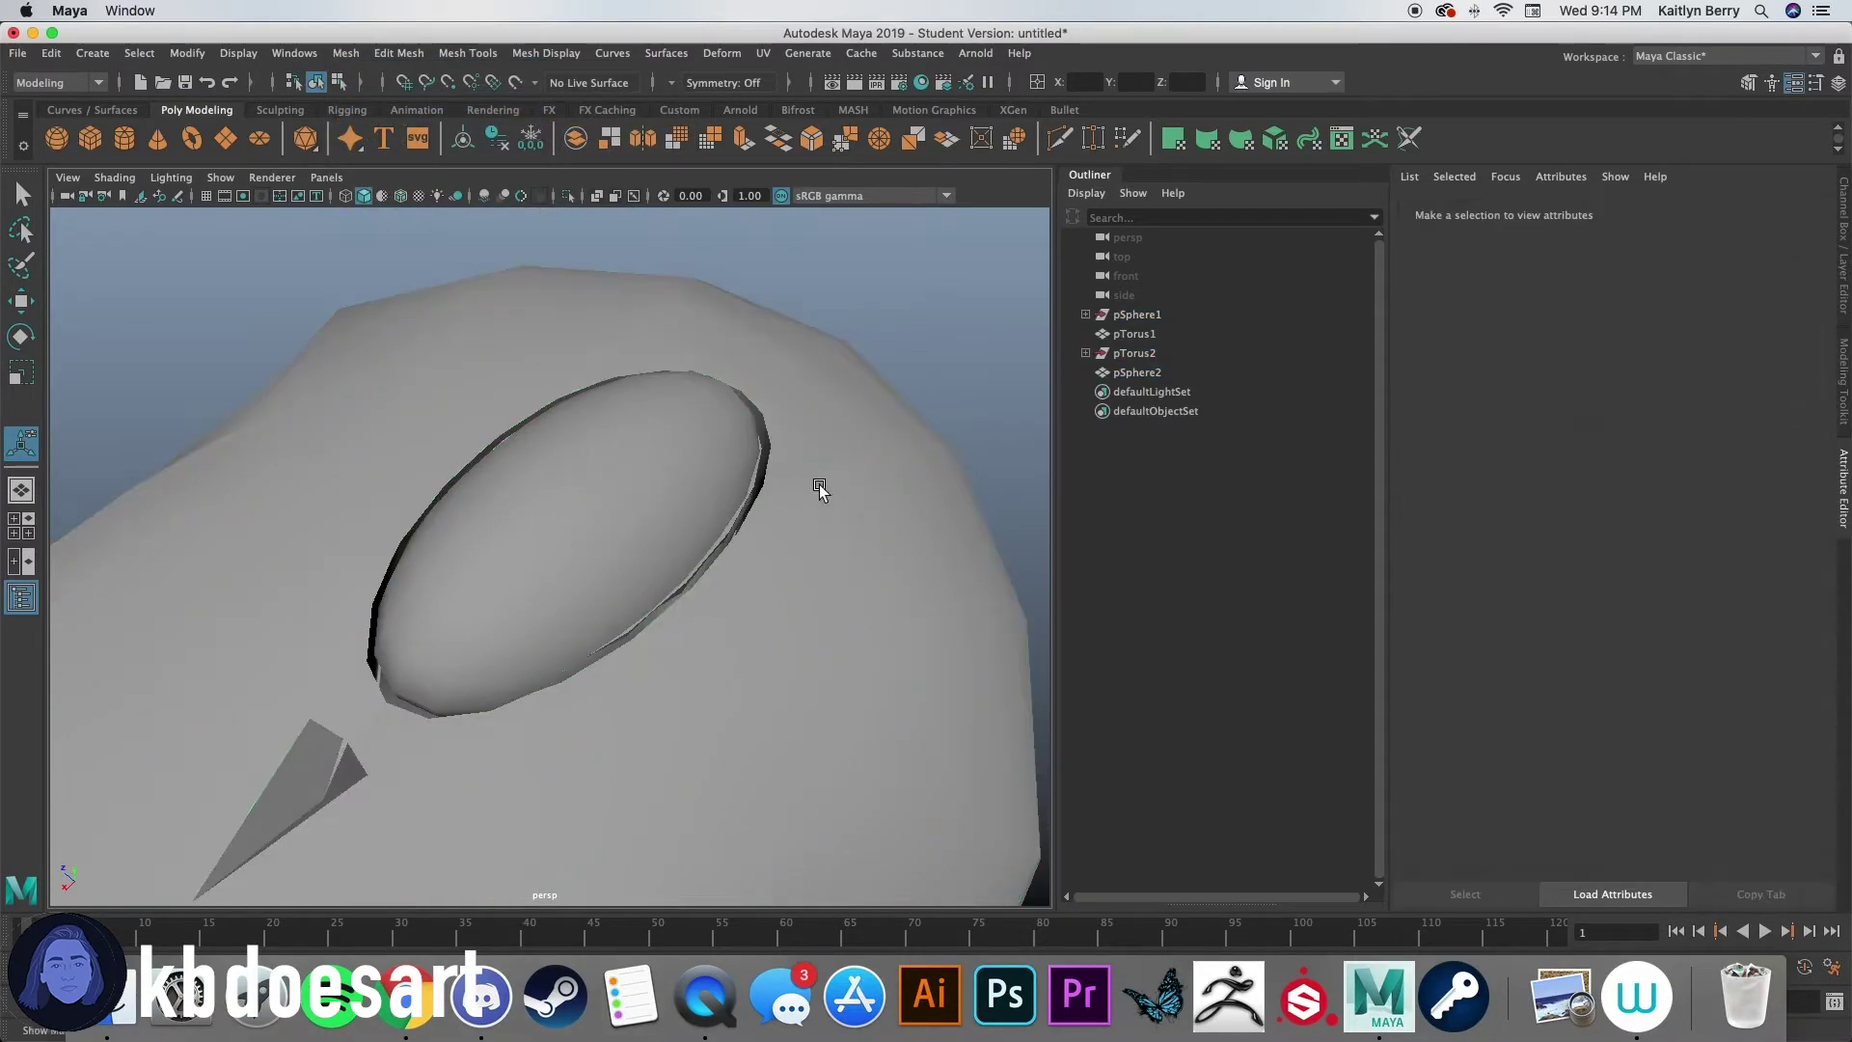
{"action": "left_click_drag", "start_coordinate": [781, 525], "coordinate": [652, 564], "text": "alt"}
{"action": "left_click", "coordinate": [761, 499]}
{"action": "key", "text": "3"}
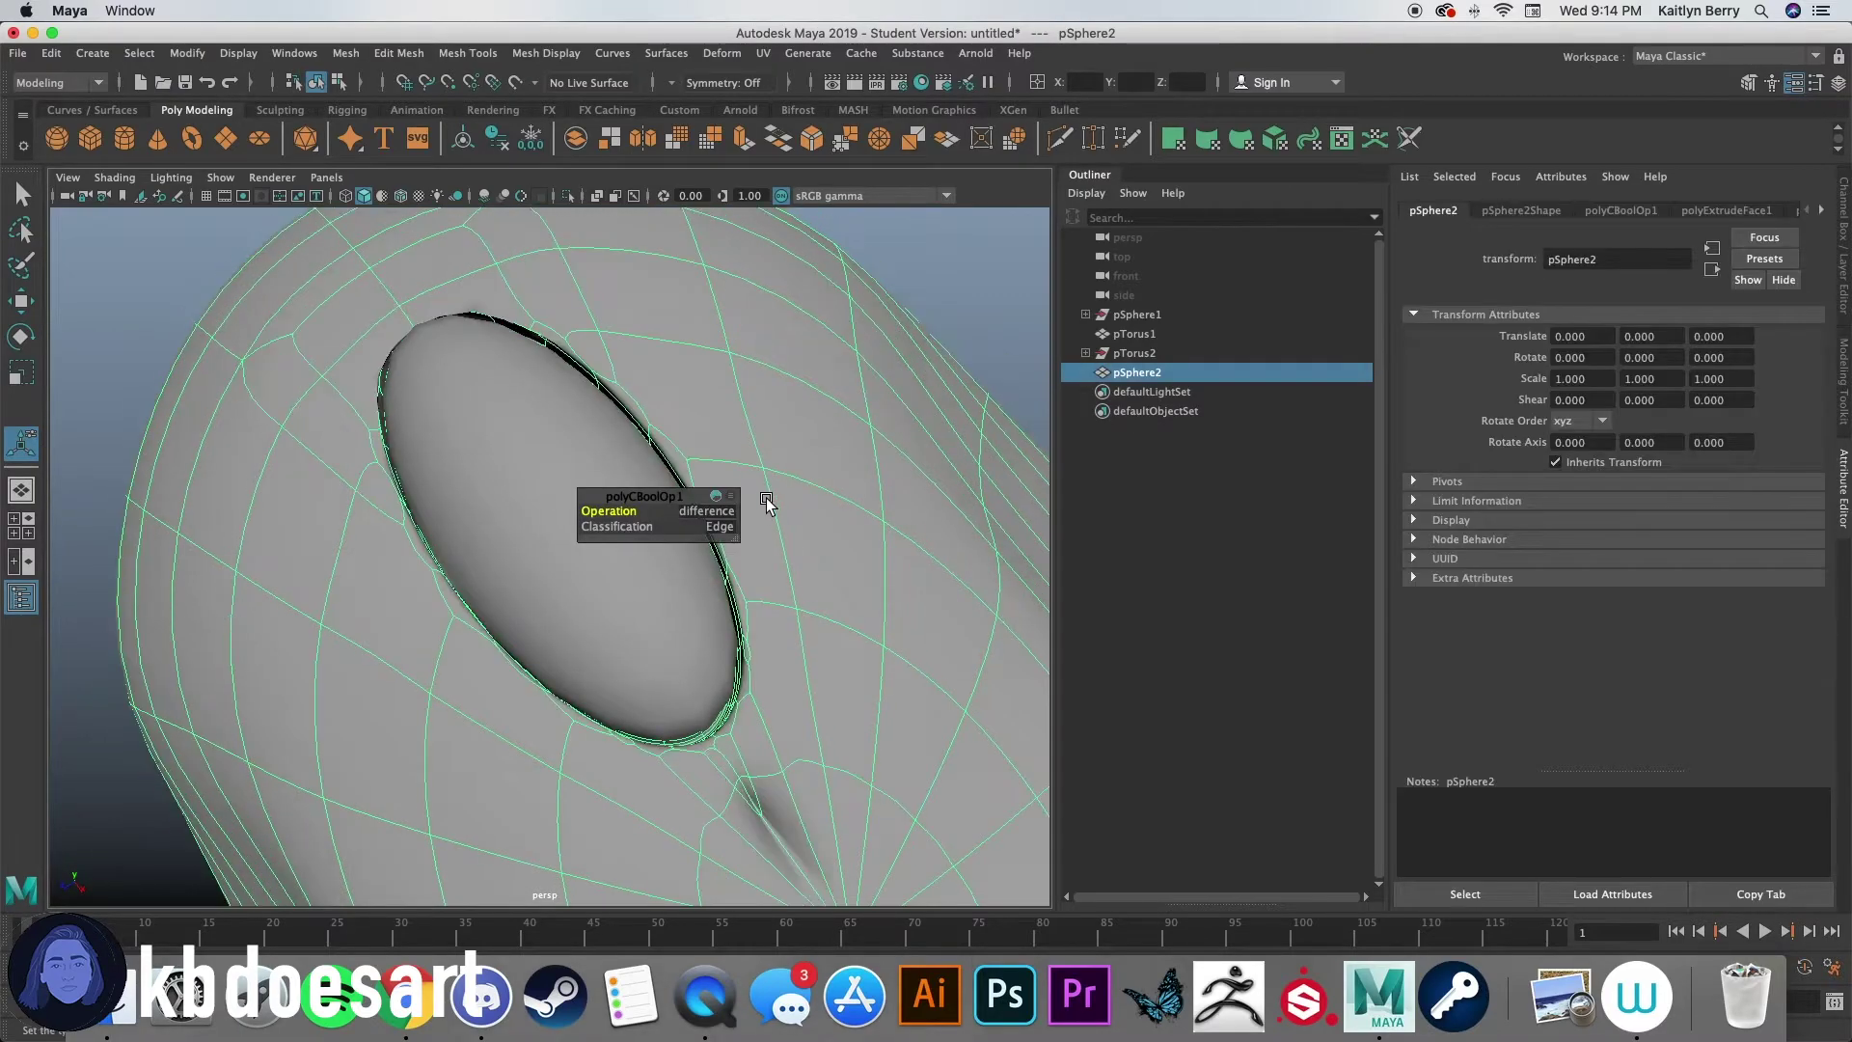
{"action": "left_click", "coordinate": [938, 298]}
{"action": "left_click_drag", "start_coordinate": [811, 550], "coordinate": [574, 528], "text": "alt"}
{"action": "left_click", "coordinate": [565, 530]}
{"action": "key", "text": "3"}
{"action": "left_click", "coordinate": [800, 374]}
{"action": "left_click_drag", "start_coordinate": [566, 628], "coordinate": [666, 693], "text": "alt"}
Step: Create a cube above the body and flatten it into a thin slab, Z scale 0.024
{"action": "scroll", "coordinate": [808, 566], "scroll_direction": "down", "scroll_amount": 5}
{"action": "left_click_drag", "start_coordinate": [546, 438], "coordinate": [622, 612], "text": "alt"}
{"action": "scroll", "coordinate": [652, 582], "scroll_direction": "down", "scroll_amount": 1}
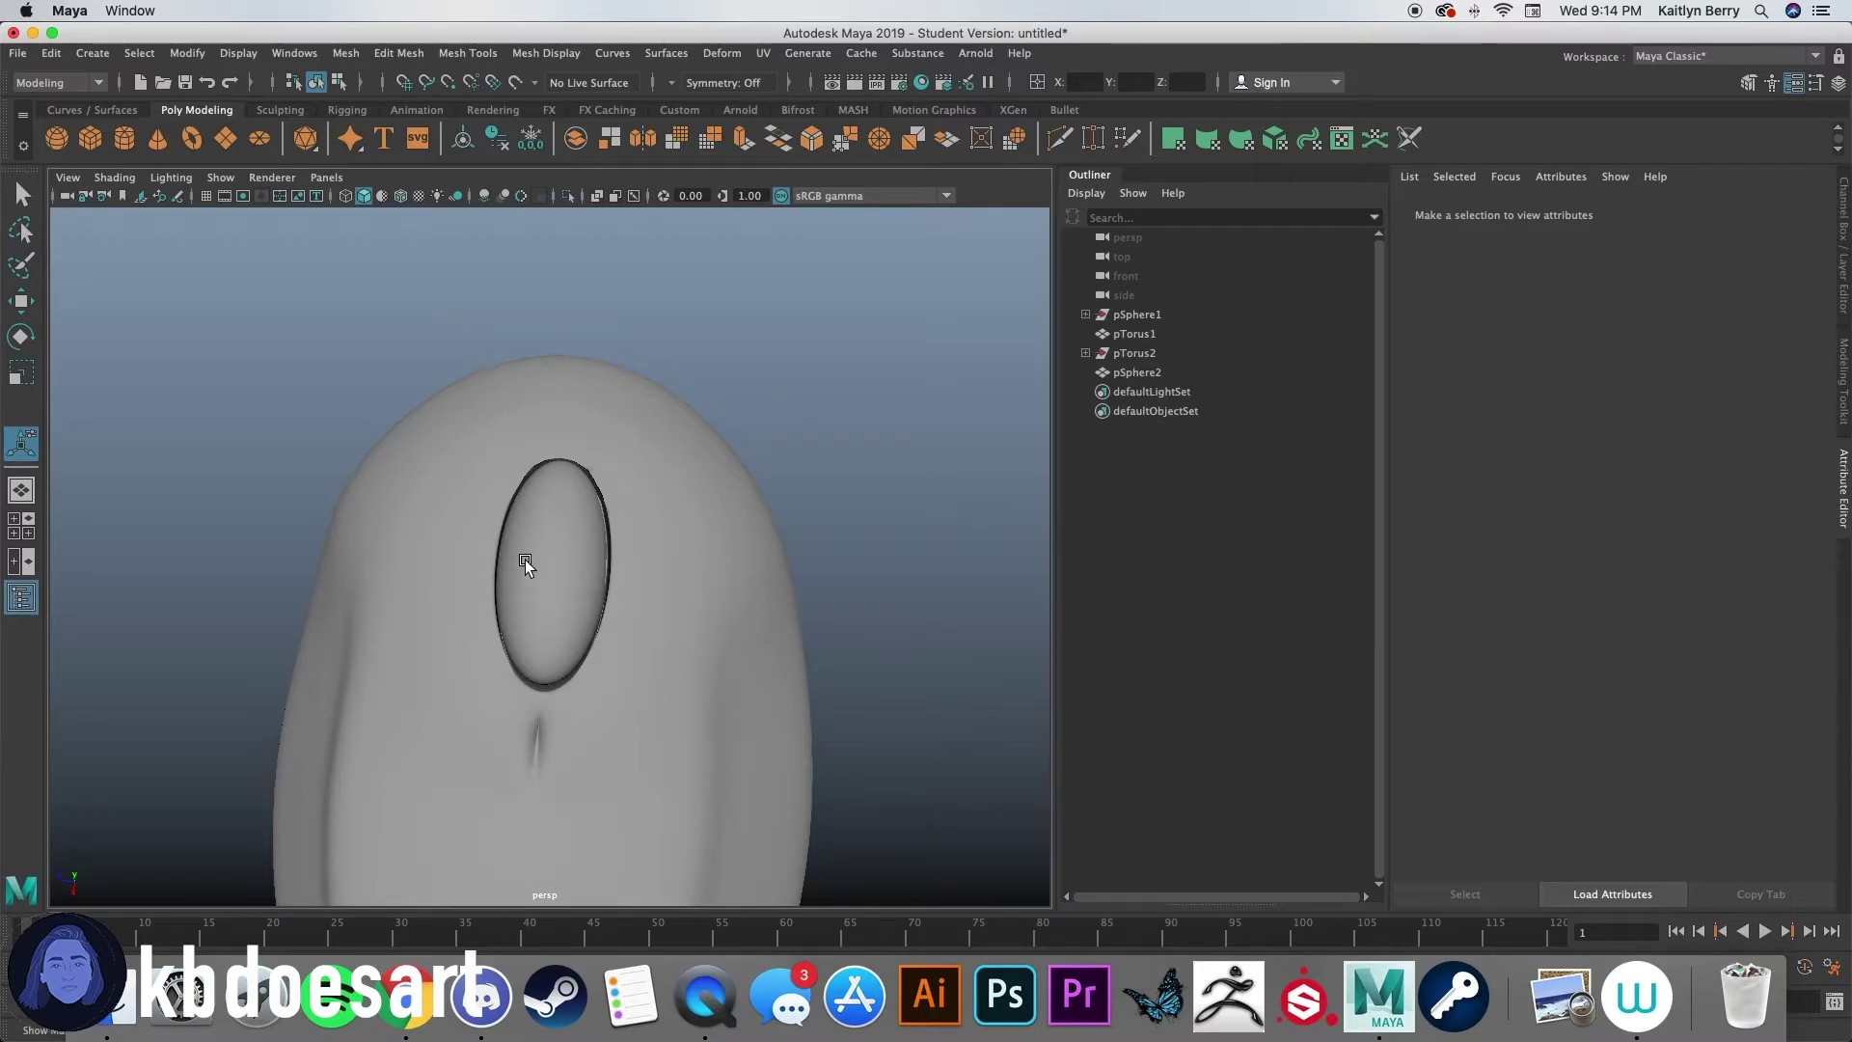
{"action": "left_click_drag", "start_coordinate": [629, 639], "coordinate": [623, 551], "text": "alt"}
{"action": "left_click", "coordinate": [89, 138]}
{"action": "left_click_drag", "start_coordinate": [367, 801], "coordinate": [431, 403], "text": "alt"}
{"action": "key", "text": "w"}
{"action": "left_click_drag", "start_coordinate": [666, 458], "coordinate": [421, 555], "text": "alt"}
{"action": "key", "text": "r"}
{"action": "left_click_drag", "start_coordinate": [666, 529], "coordinate": [699, 534]}
Step: Move the slab down across the scroll wheel and stretch it to X scale 2.816
{"action": "middle_click_drag", "start_coordinate": [912, 424], "coordinate": [698, 496], "text": "alt"}
{"action": "left_click_drag", "start_coordinate": [435, 639], "coordinate": [563, 629], "text": "alt"}
{"action": "key", "text": "w"}
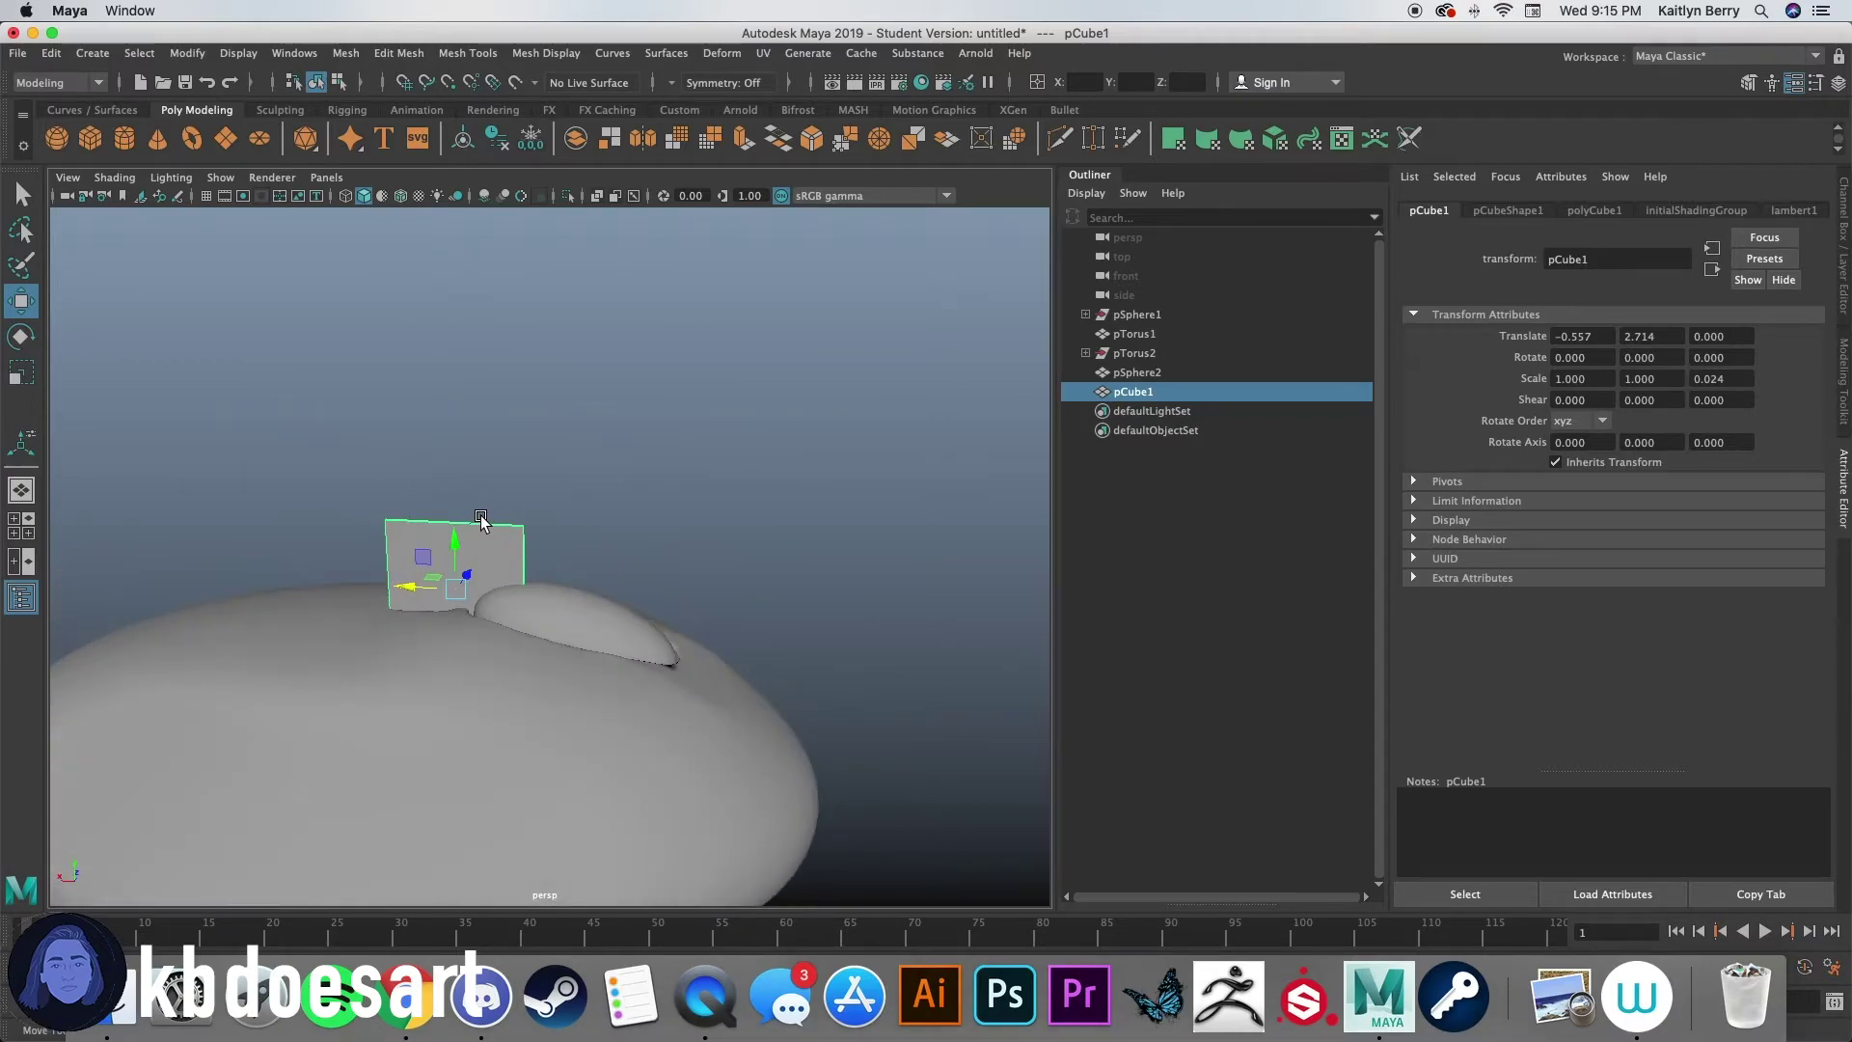
{"action": "left_click_drag", "start_coordinate": [479, 525], "coordinate": [389, 540]}
{"action": "key", "text": "r"}
{"action": "key", "text": "w"}
{"action": "key", "text": "r"}
{"action": "key", "text": "w"}
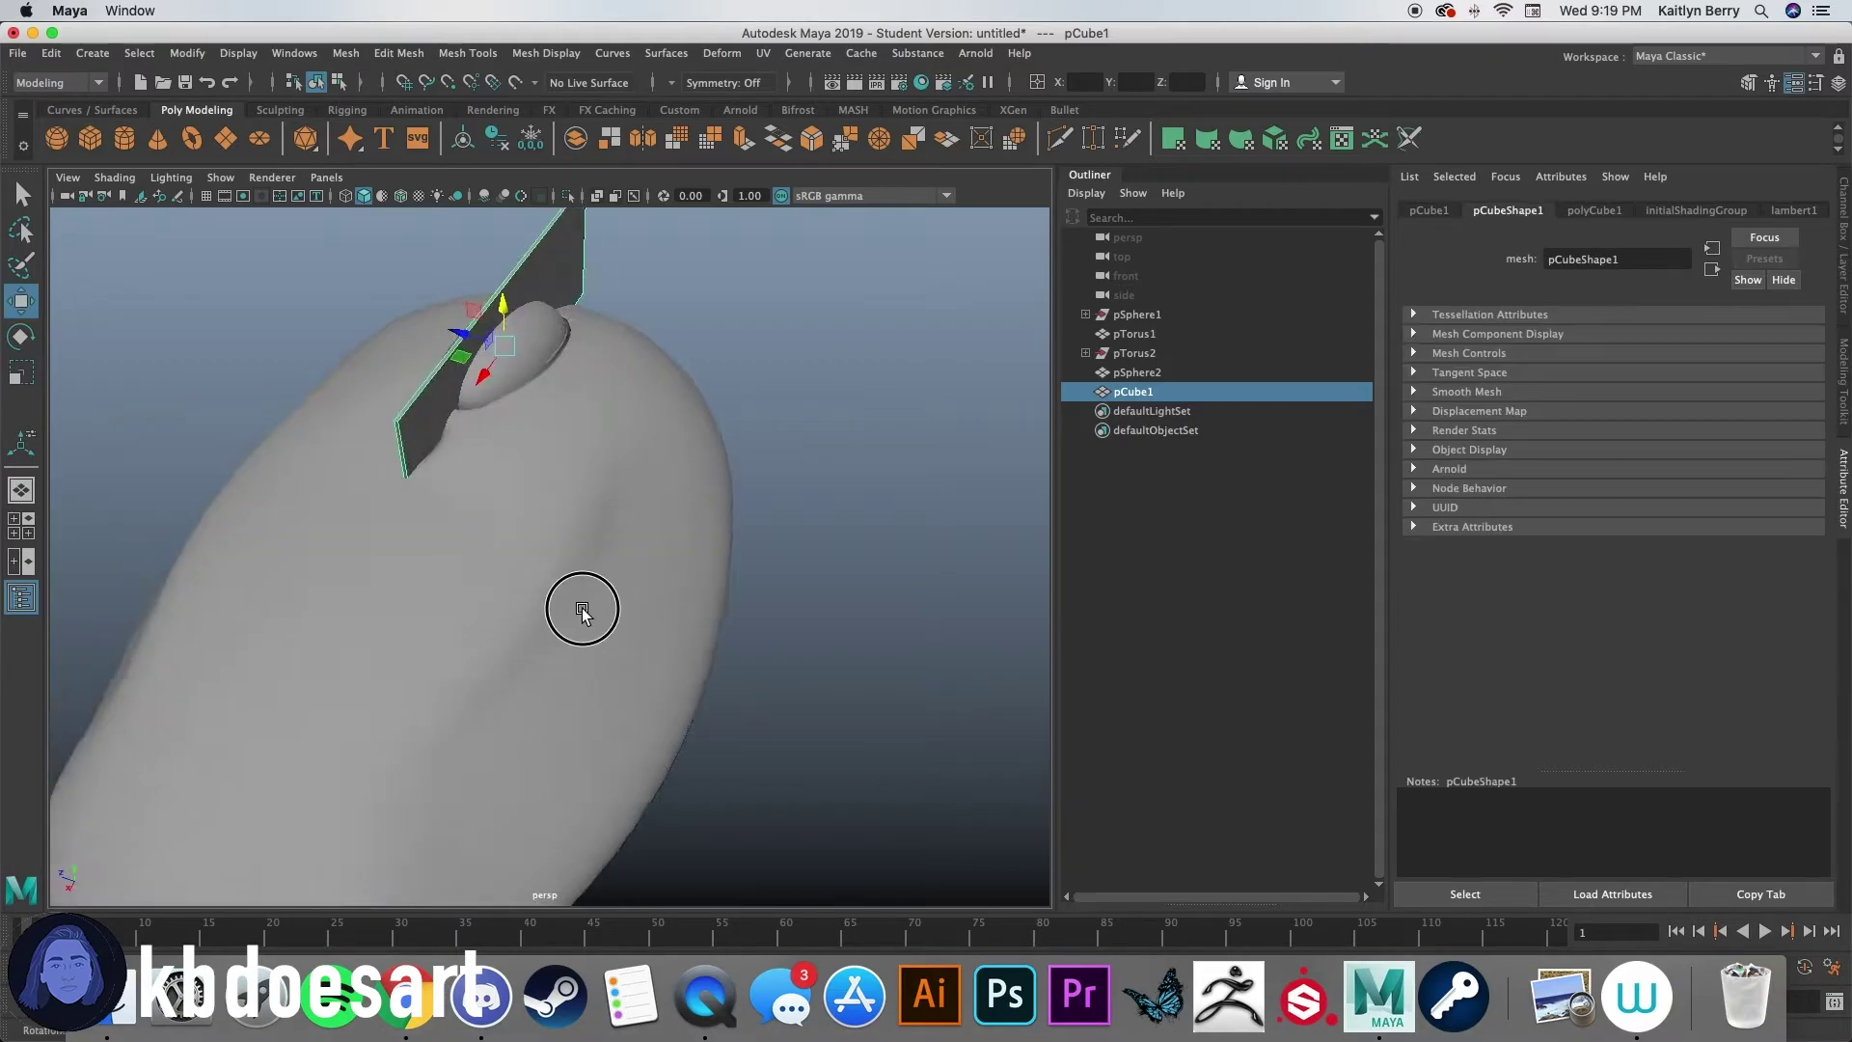
{"action": "left_click_drag", "start_coordinate": [582, 608], "coordinate": [326, 746], "text": "alt"}
Step: Apply Mesh > Smooth with Divisions 1 to the mouse body pSphere2
{"action": "left_click", "coordinate": [326, 746]}
{"action": "left_click", "coordinate": [468, 53]}
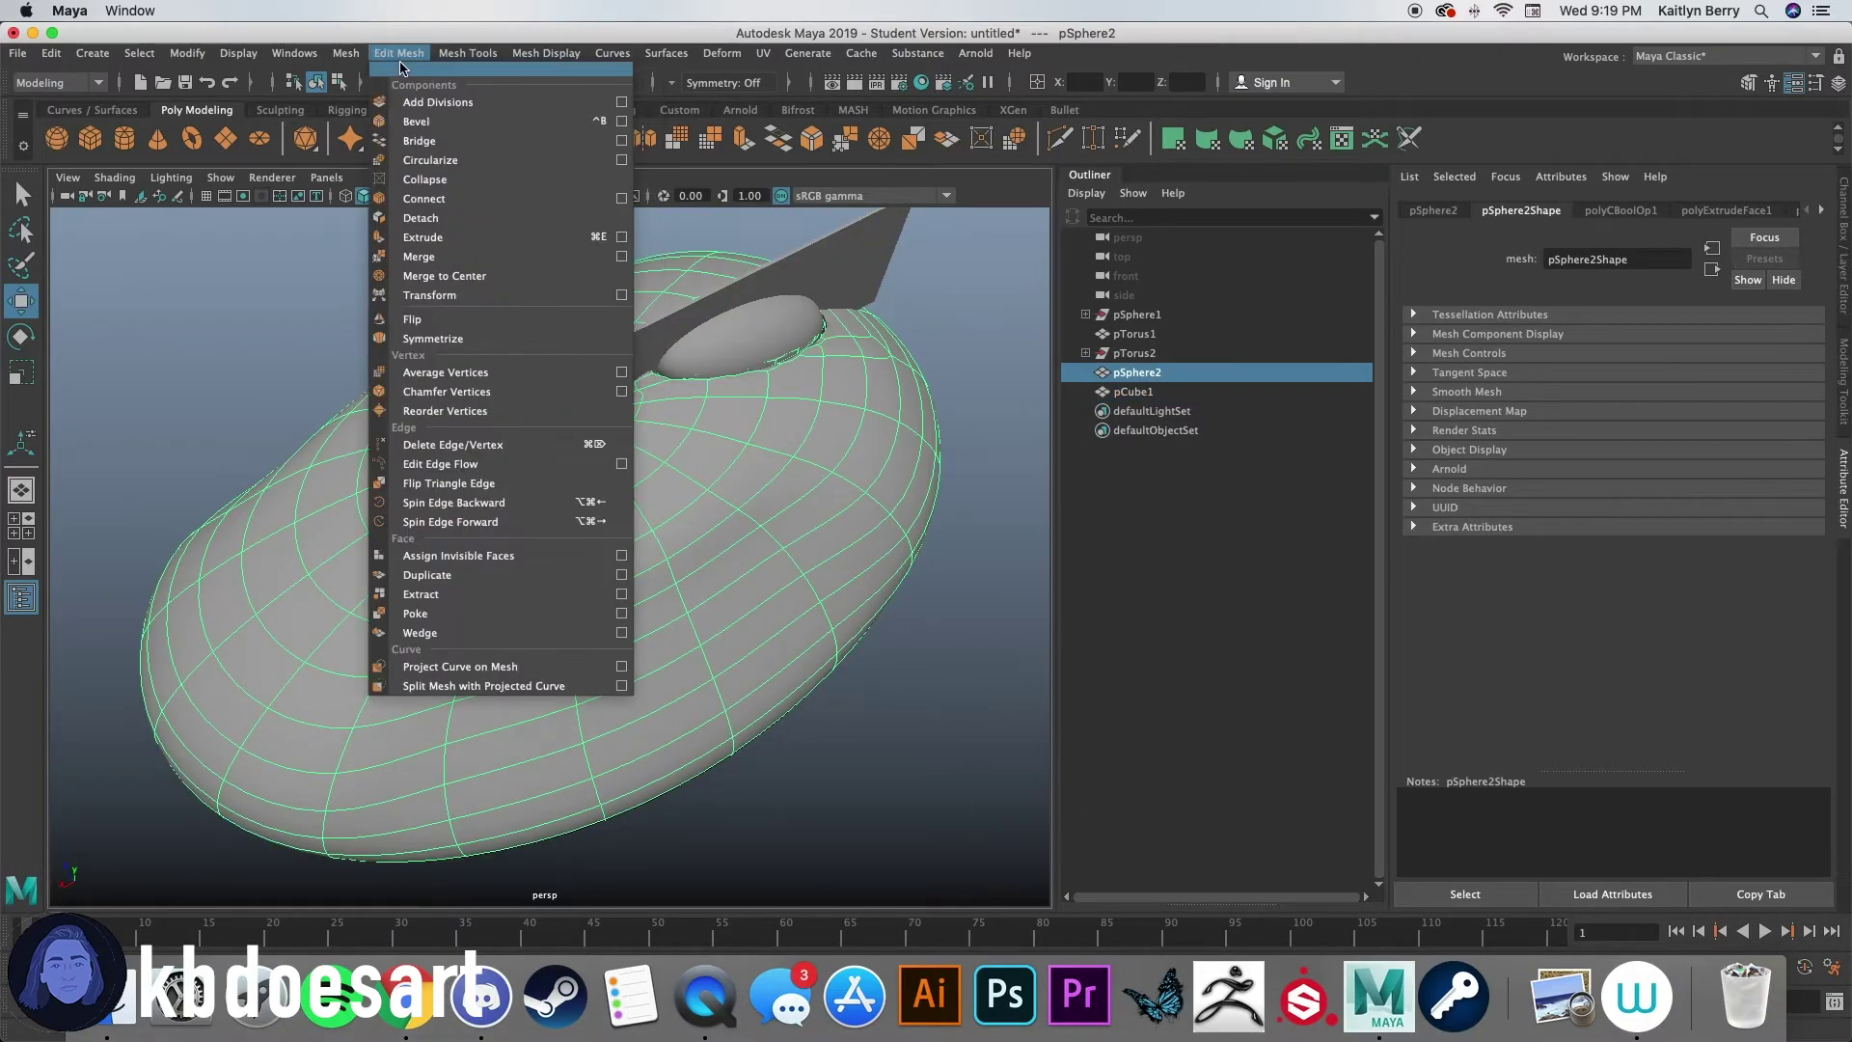
{"action": "left_click", "coordinate": [393, 238]}
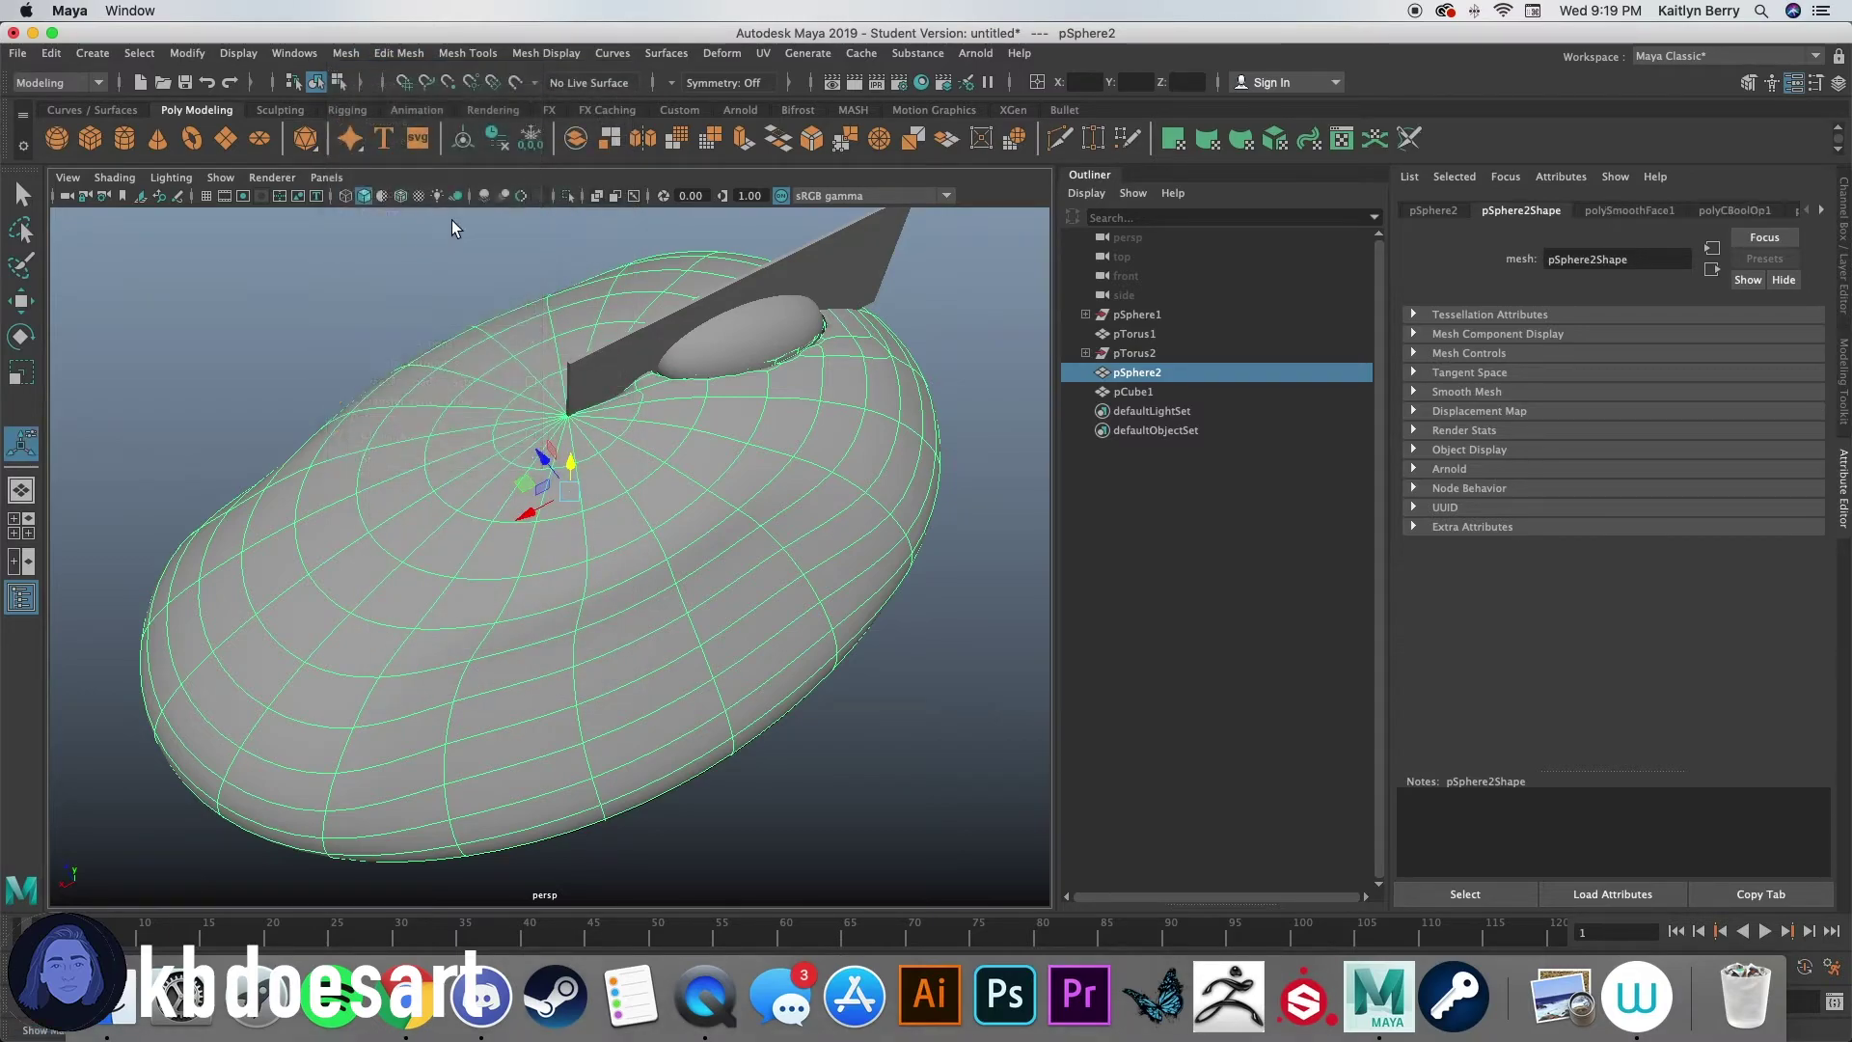
{"action": "left_click", "coordinate": [923, 330]}
{"action": "left_click_drag", "start_coordinate": [923, 330], "coordinate": [620, 586], "text": "alt"}
{"action": "left_click", "coordinate": [625, 581]}
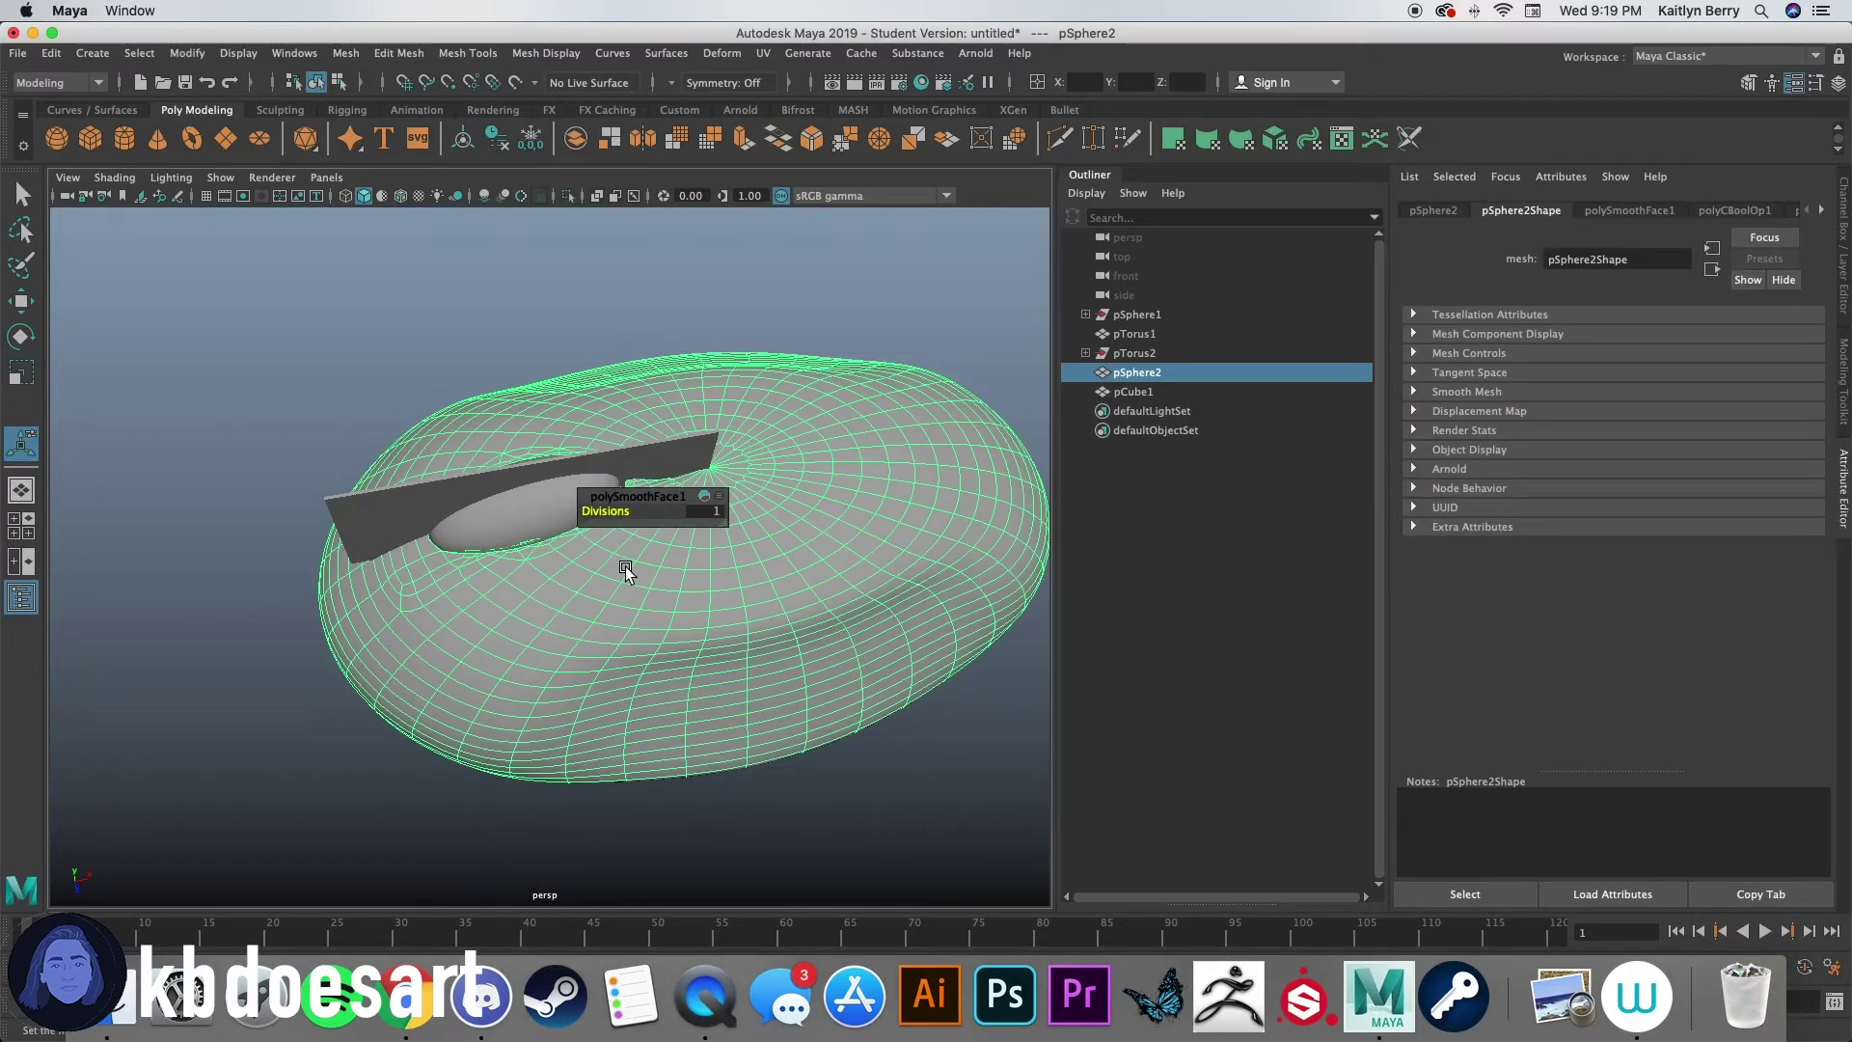
Step: Lower and rotate the slab pCube1 down into the smoothed body
{"action": "left_click", "coordinate": [645, 270]}
{"action": "left_click", "coordinate": [853, 670]}
{"action": "left_click_drag", "start_coordinate": [745, 582], "coordinate": [504, 466], "text": "alt"}
{"action": "left_click", "coordinate": [461, 400], "text": "shift"}
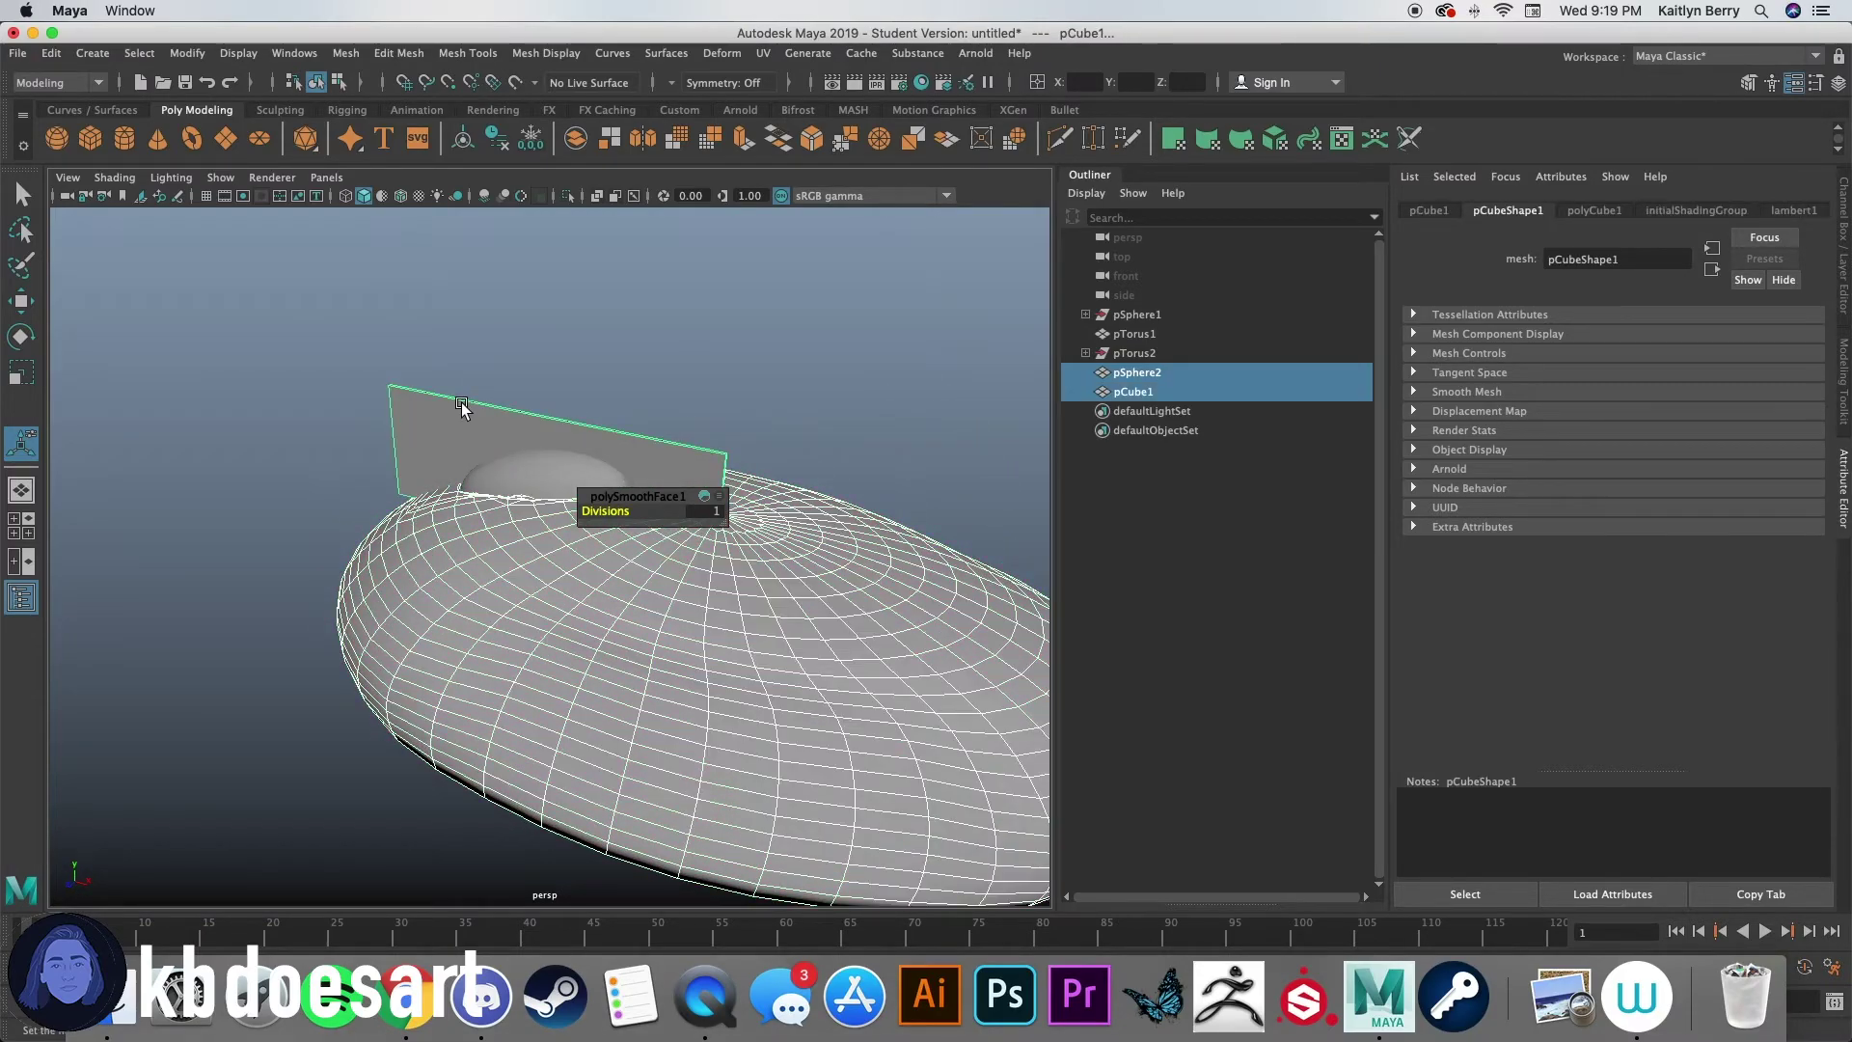
{"action": "left_click_drag", "start_coordinate": [407, 564], "coordinate": [461, 550], "text": "alt"}
{"action": "left_click", "coordinate": [453, 452]}
{"action": "left_click", "coordinate": [444, 432]}
{"action": "left_click", "coordinate": [446, 436]}
{"action": "key", "text": "w"}
{"action": "left_click_drag", "start_coordinate": [528, 439], "coordinate": [561, 460]}
{"action": "key", "text": "e"}
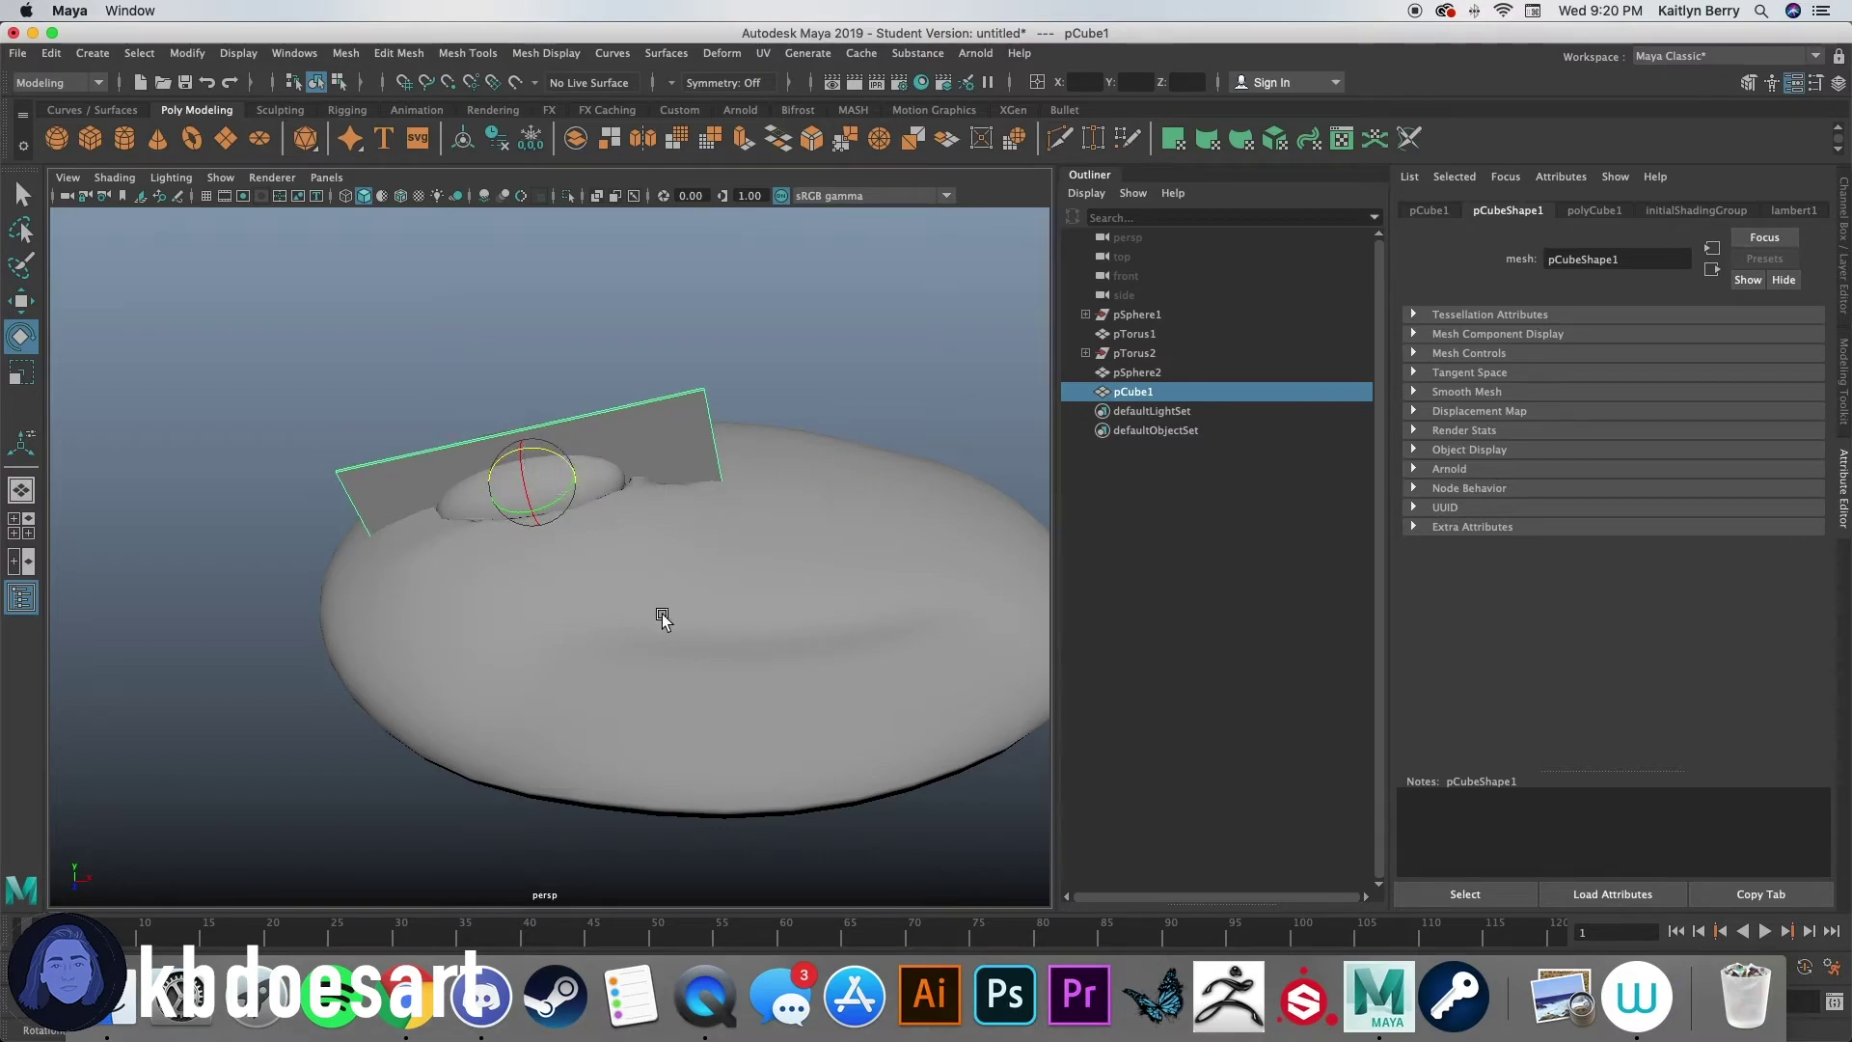
{"action": "left_click_drag", "start_coordinate": [661, 622], "coordinate": [322, 653], "text": "alt"}
Step: Subtract the slab from pSphere2 with Mesh > Booleans > Difference
{"action": "left_click", "coordinate": [595, 599]}
{"action": "left_click", "coordinate": [711, 496], "text": "shift"}
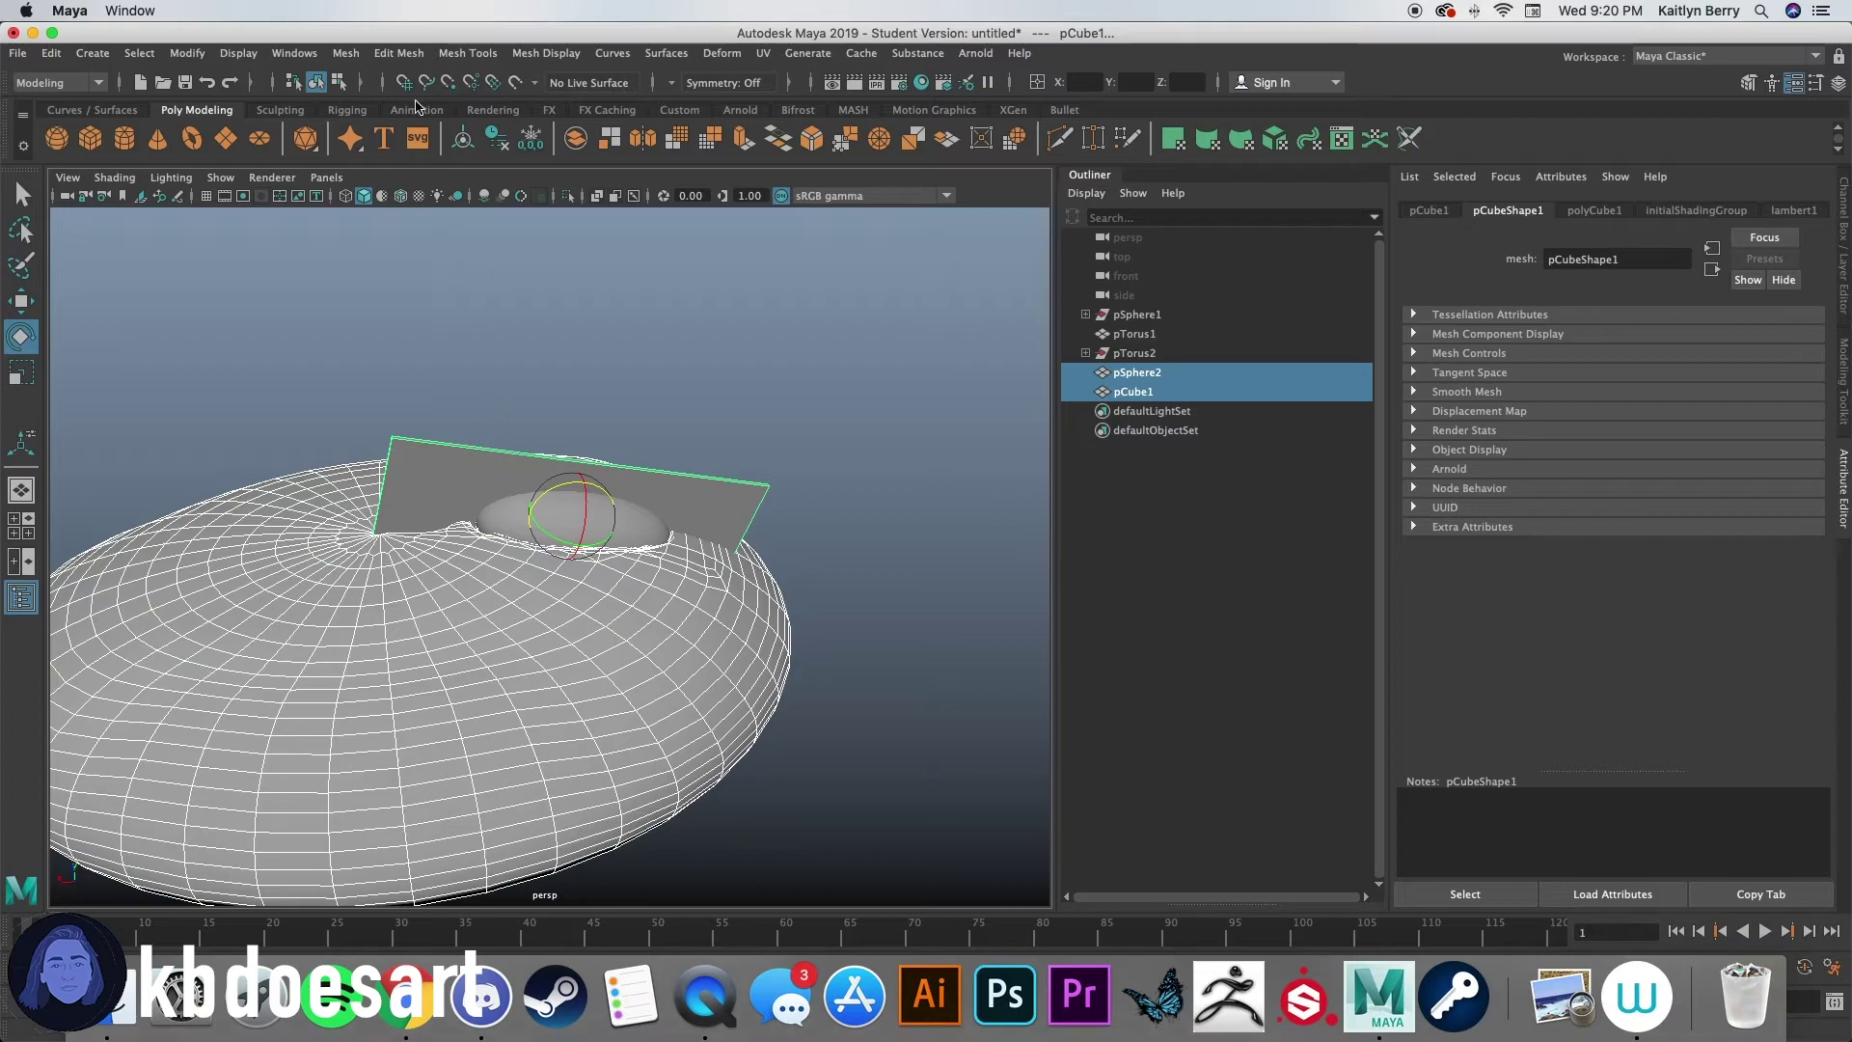
{"action": "left_click", "coordinate": [347, 54]}
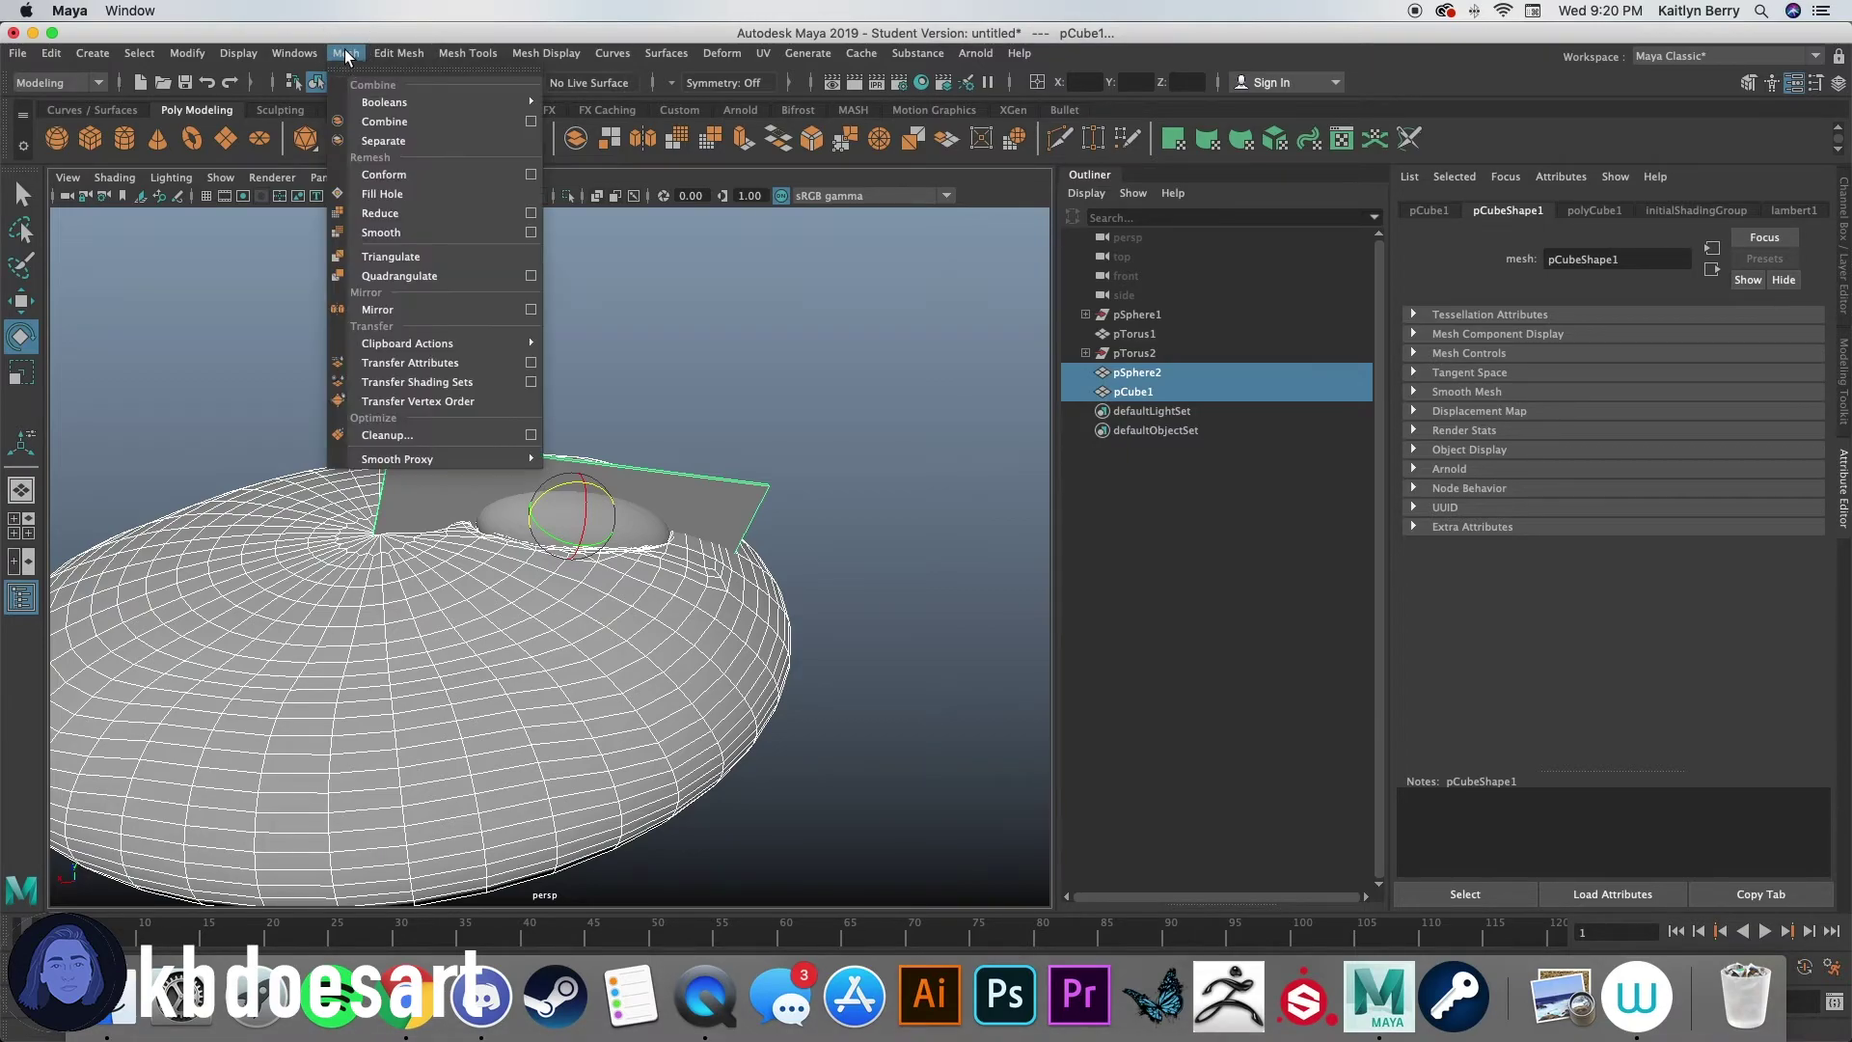
{"action": "mouse_move", "coordinate": [453, 102]}
{"action": "left_click", "coordinate": [615, 139]}
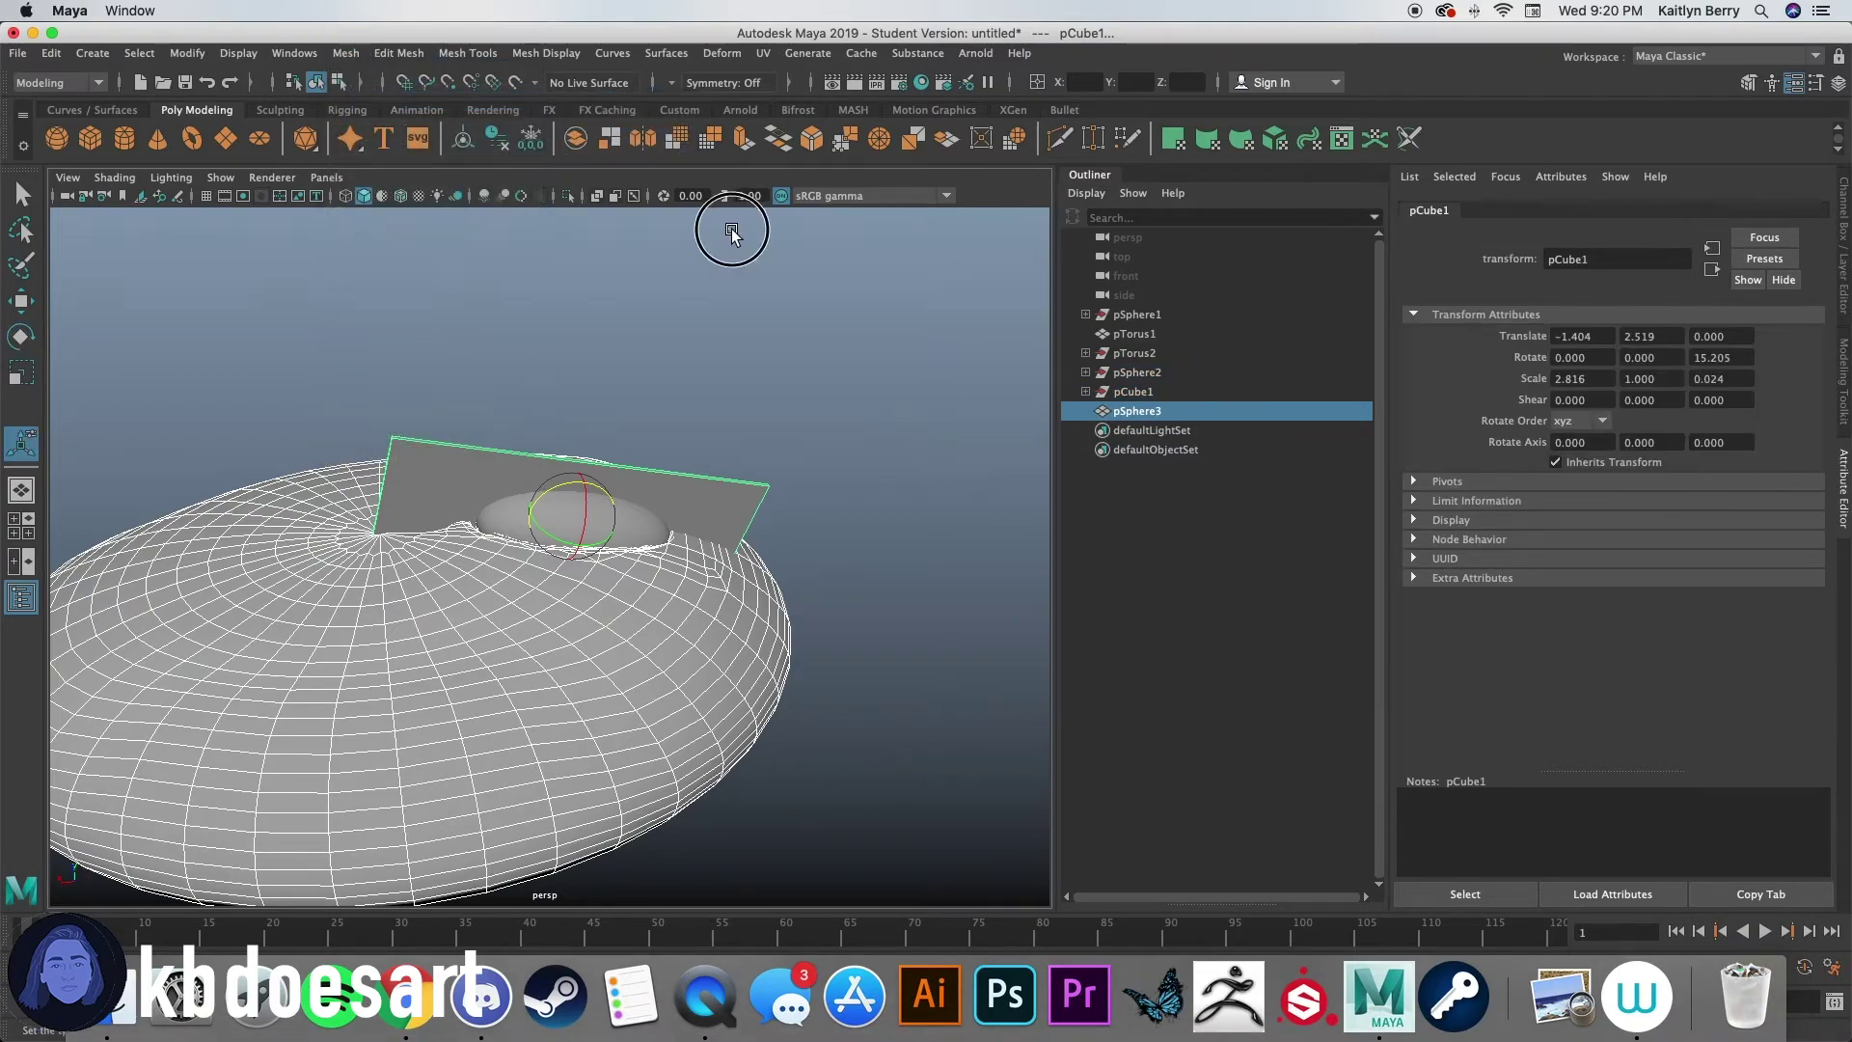
{"action": "left_click", "coordinate": [761, 298]}
{"action": "left_click_drag", "start_coordinate": [264, 643], "coordinate": [401, 624], "text": "alt"}
{"action": "left_click", "coordinate": [699, 602]}
{"action": "left_click", "coordinate": [783, 316]}
Step: Select the face loop running around the side of the mouse body
{"action": "left_click", "coordinate": [479, 656]}
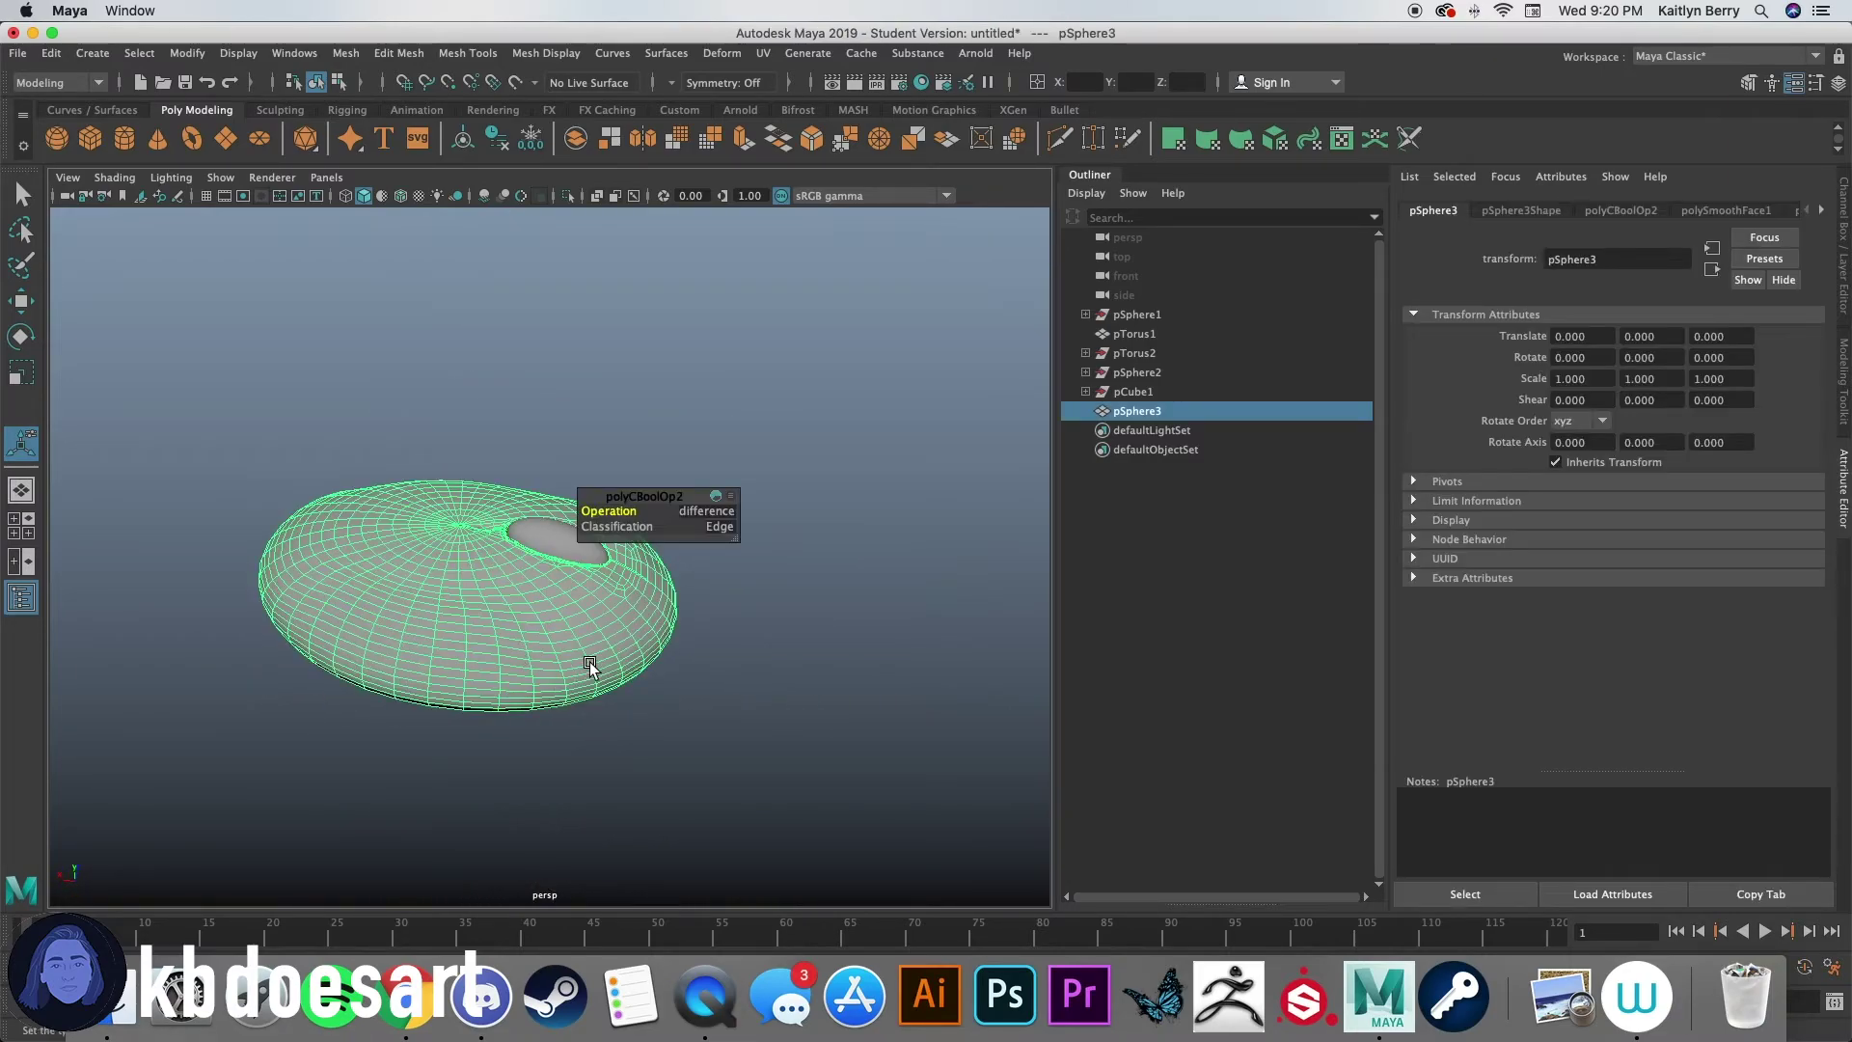
{"action": "right_click_drag", "start_coordinate": [412, 625], "coordinate": [410, 437]}
{"action": "left_click_drag", "start_coordinate": [571, 598], "coordinate": [629, 645], "text": "alt"}
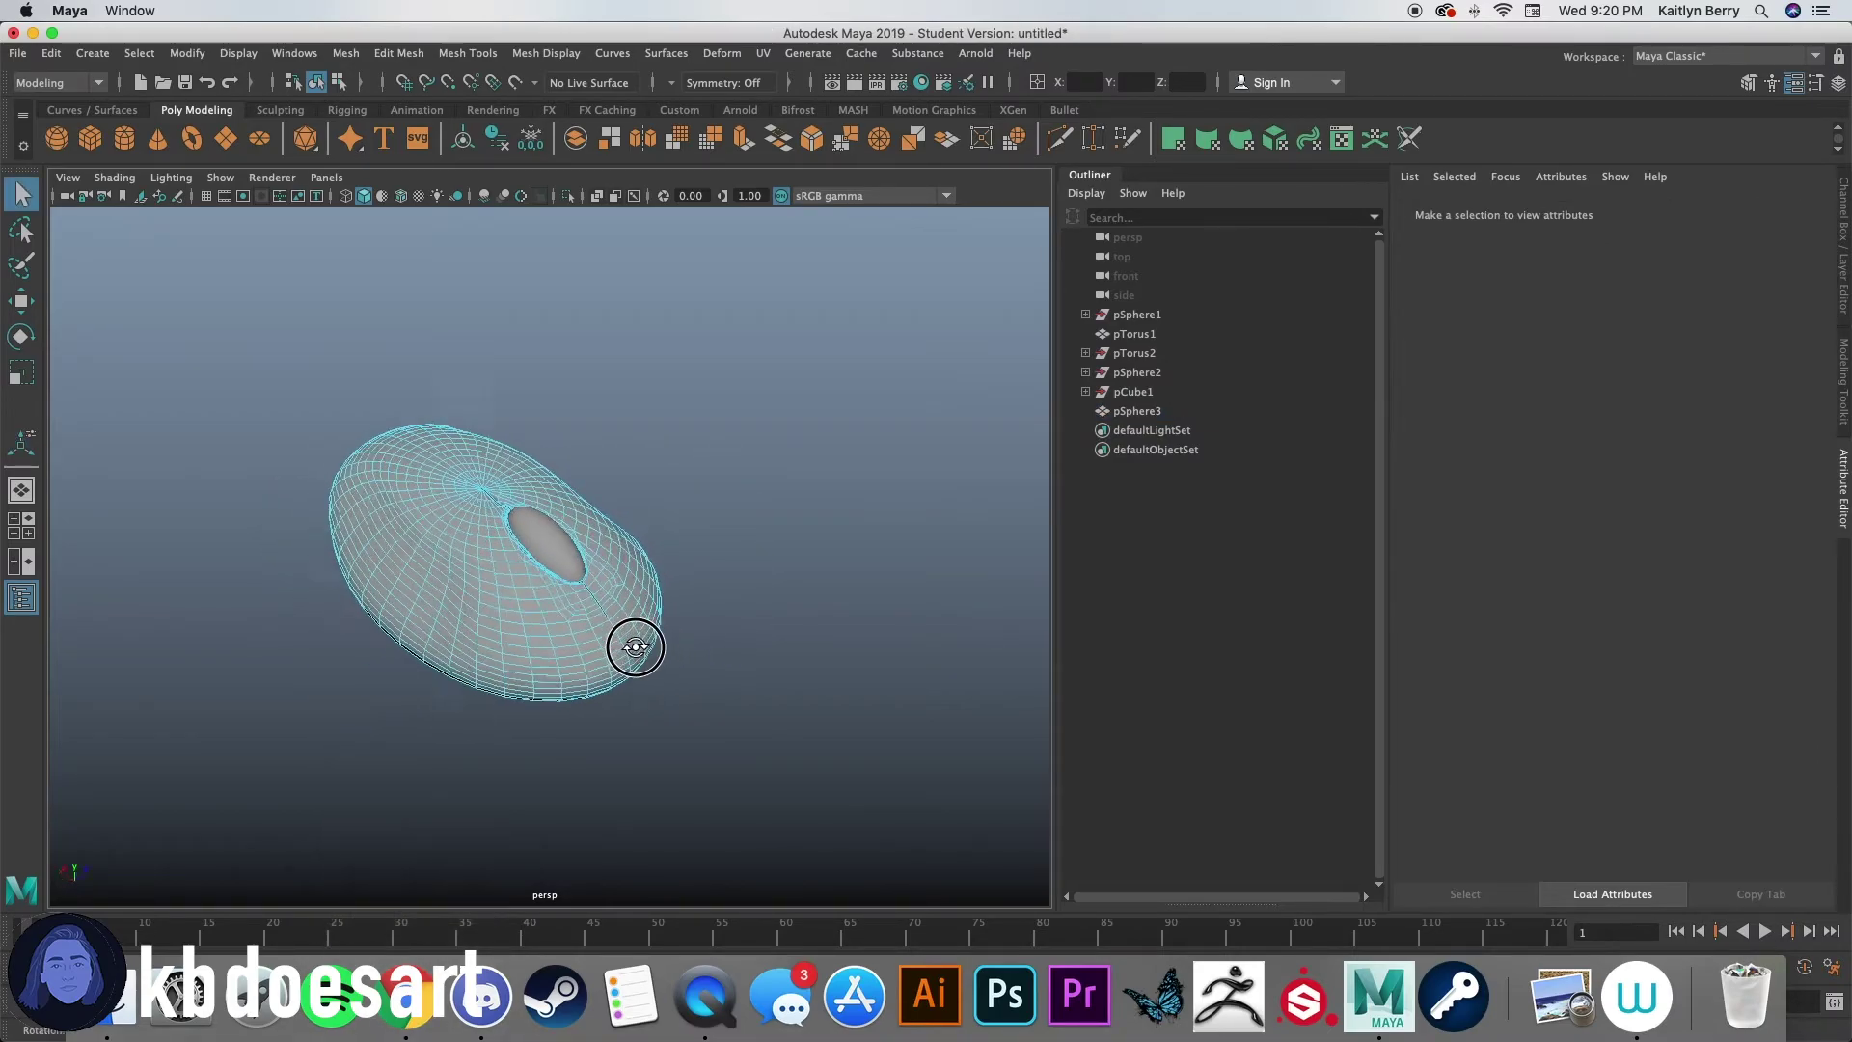
{"action": "right_click_drag", "start_coordinate": [629, 644], "coordinate": [938, 608], "text": "alt"}
{"action": "left_click_drag", "start_coordinate": [709, 820], "coordinate": [604, 803], "text": "alt"}
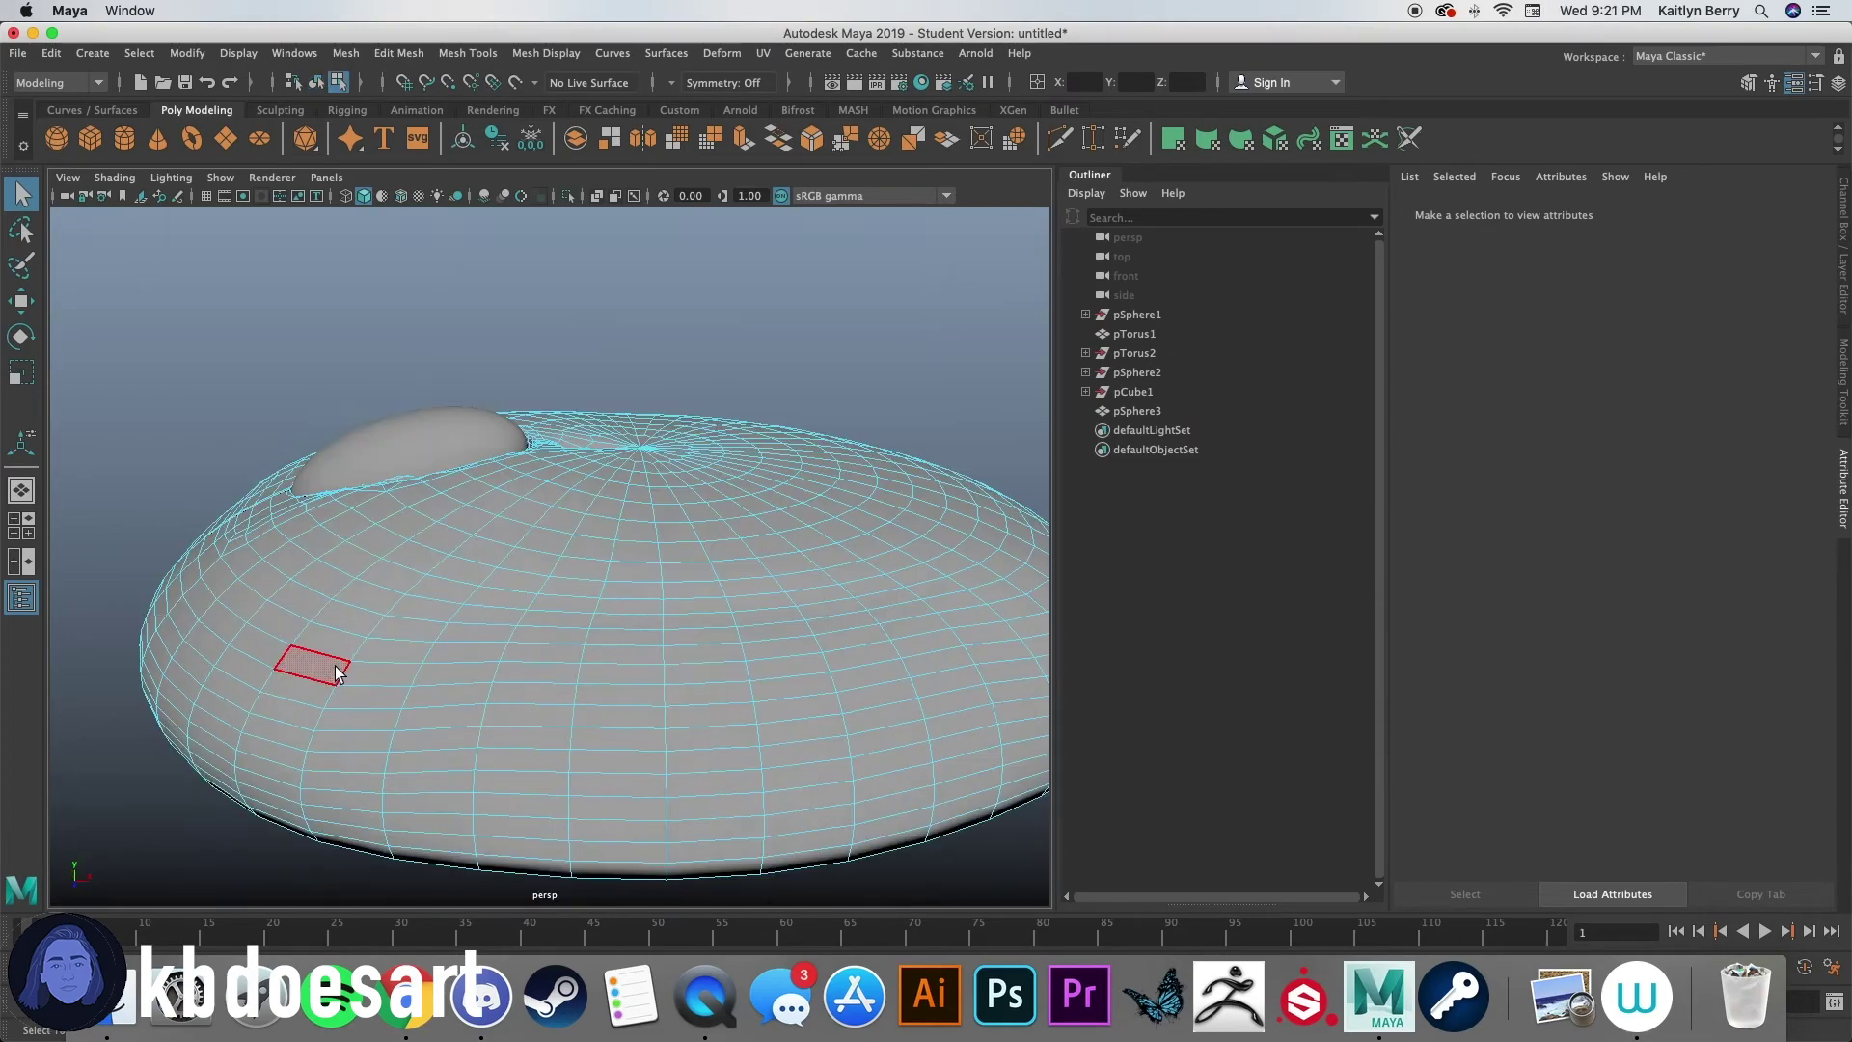
{"action": "left_click", "coordinate": [334, 645]}
{"action": "double_click", "coordinate": [384, 654], "text": "shift"}
Step: Extrude the loop with Offset 0.04, then again with Thickness -0.48 to recess it
{"action": "key", "text": "ctrl+e"}
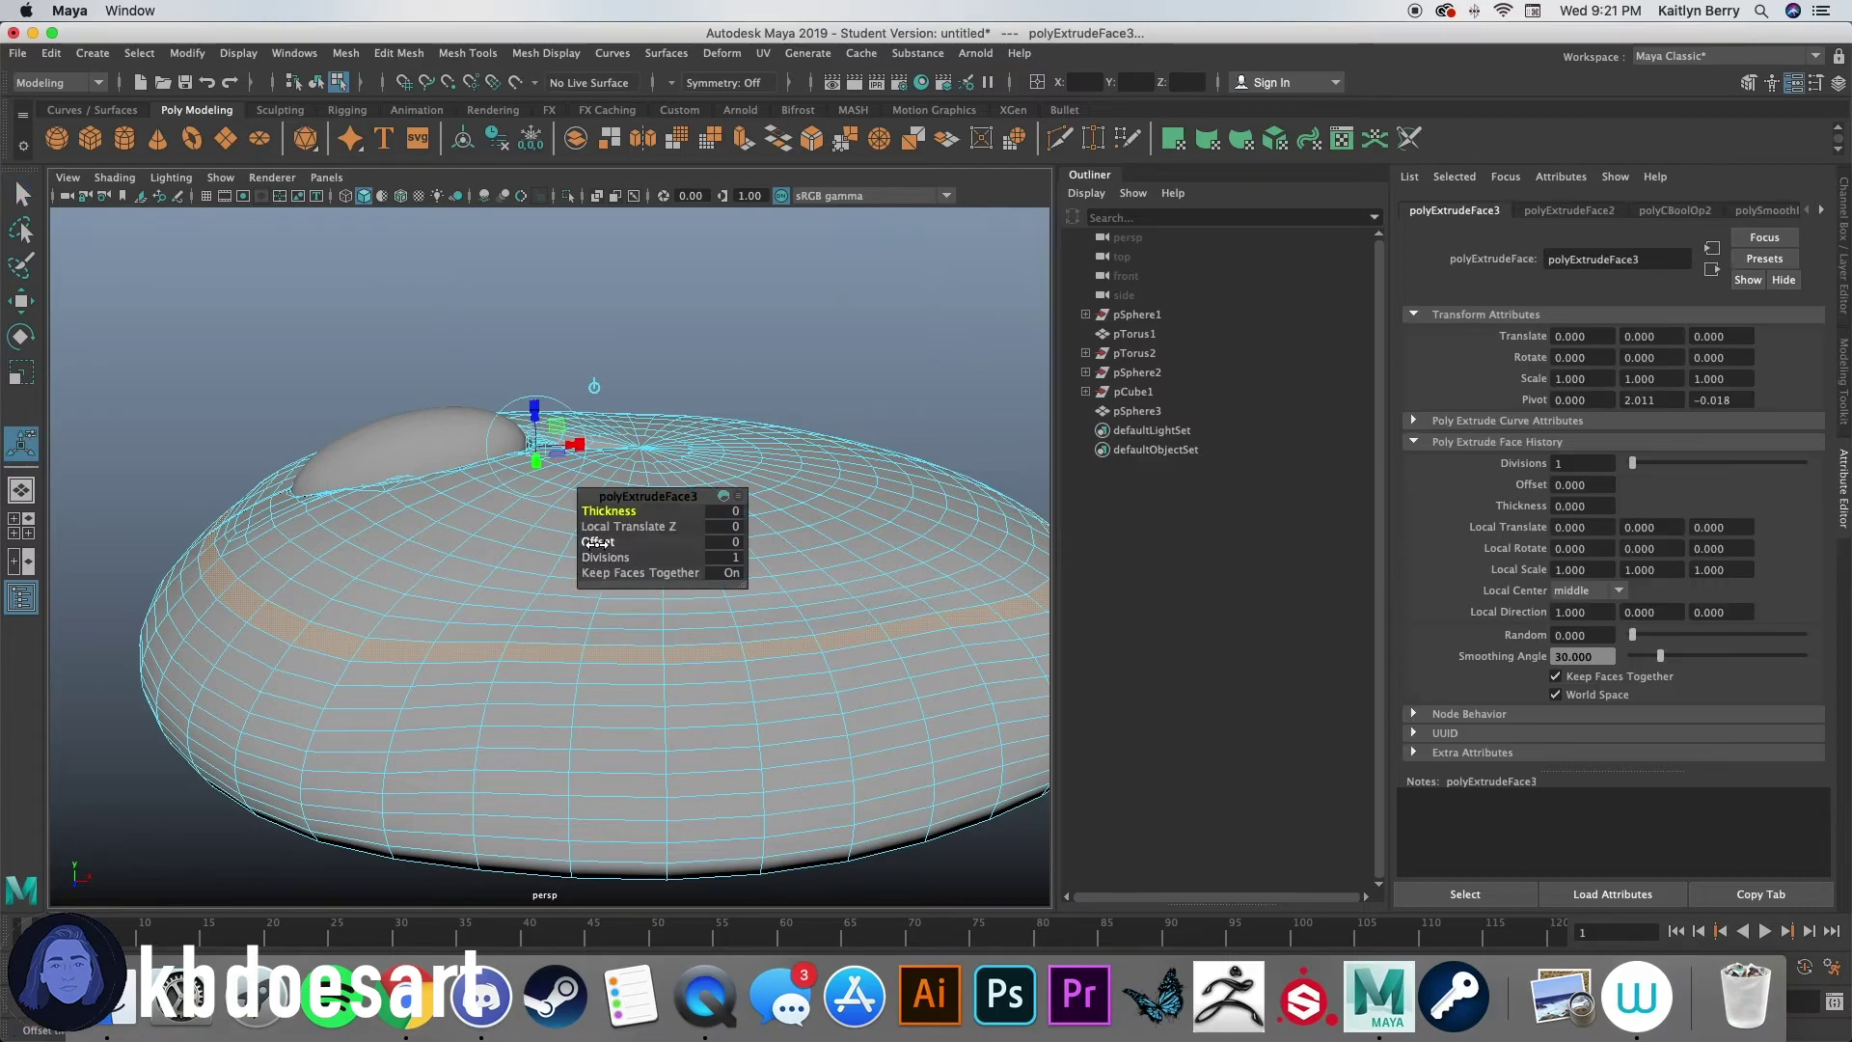
{"action": "left_click_drag", "start_coordinate": [598, 544], "coordinate": [598, 543]}
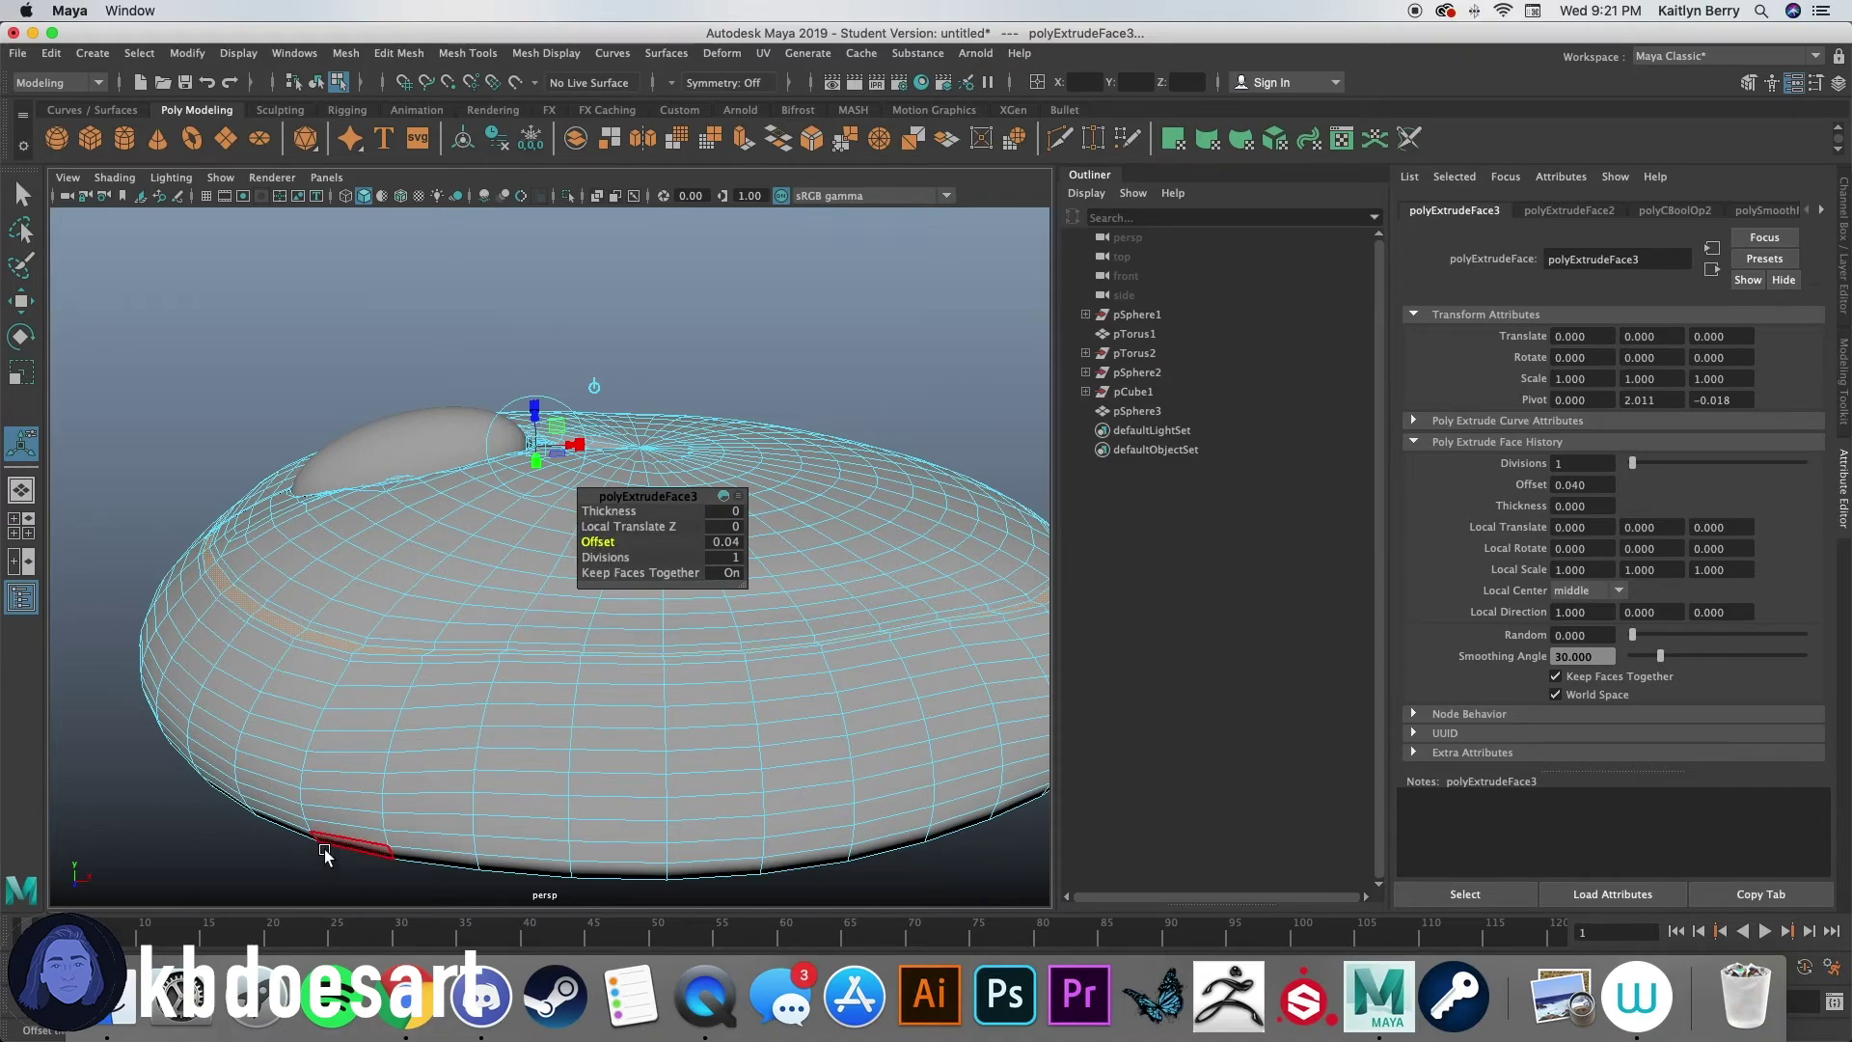
{"action": "key", "text": "ctrl+e"}
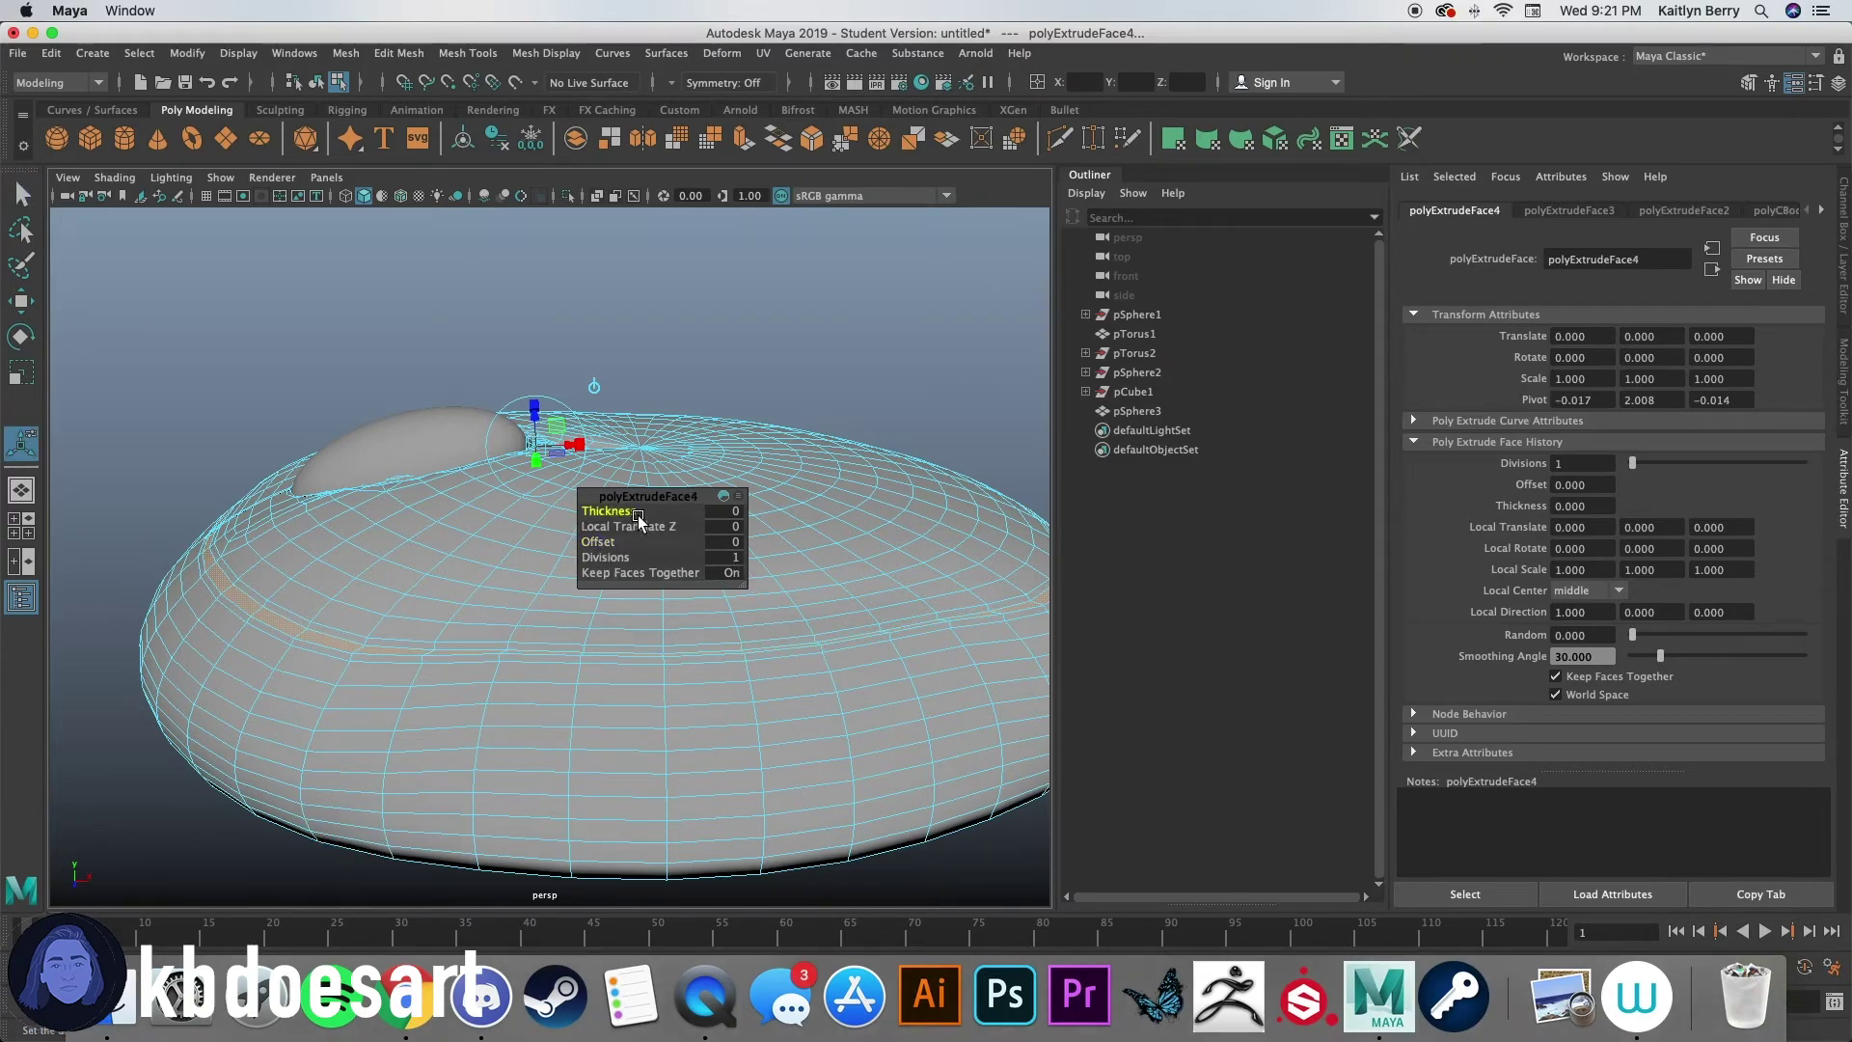
{"action": "left_click_drag", "start_coordinate": [629, 510], "coordinate": [586, 522]}
{"action": "left_click", "coordinate": [836, 338]}
{"action": "left_click_drag", "start_coordinate": [835, 338], "coordinate": [794, 401], "text": "alt"}
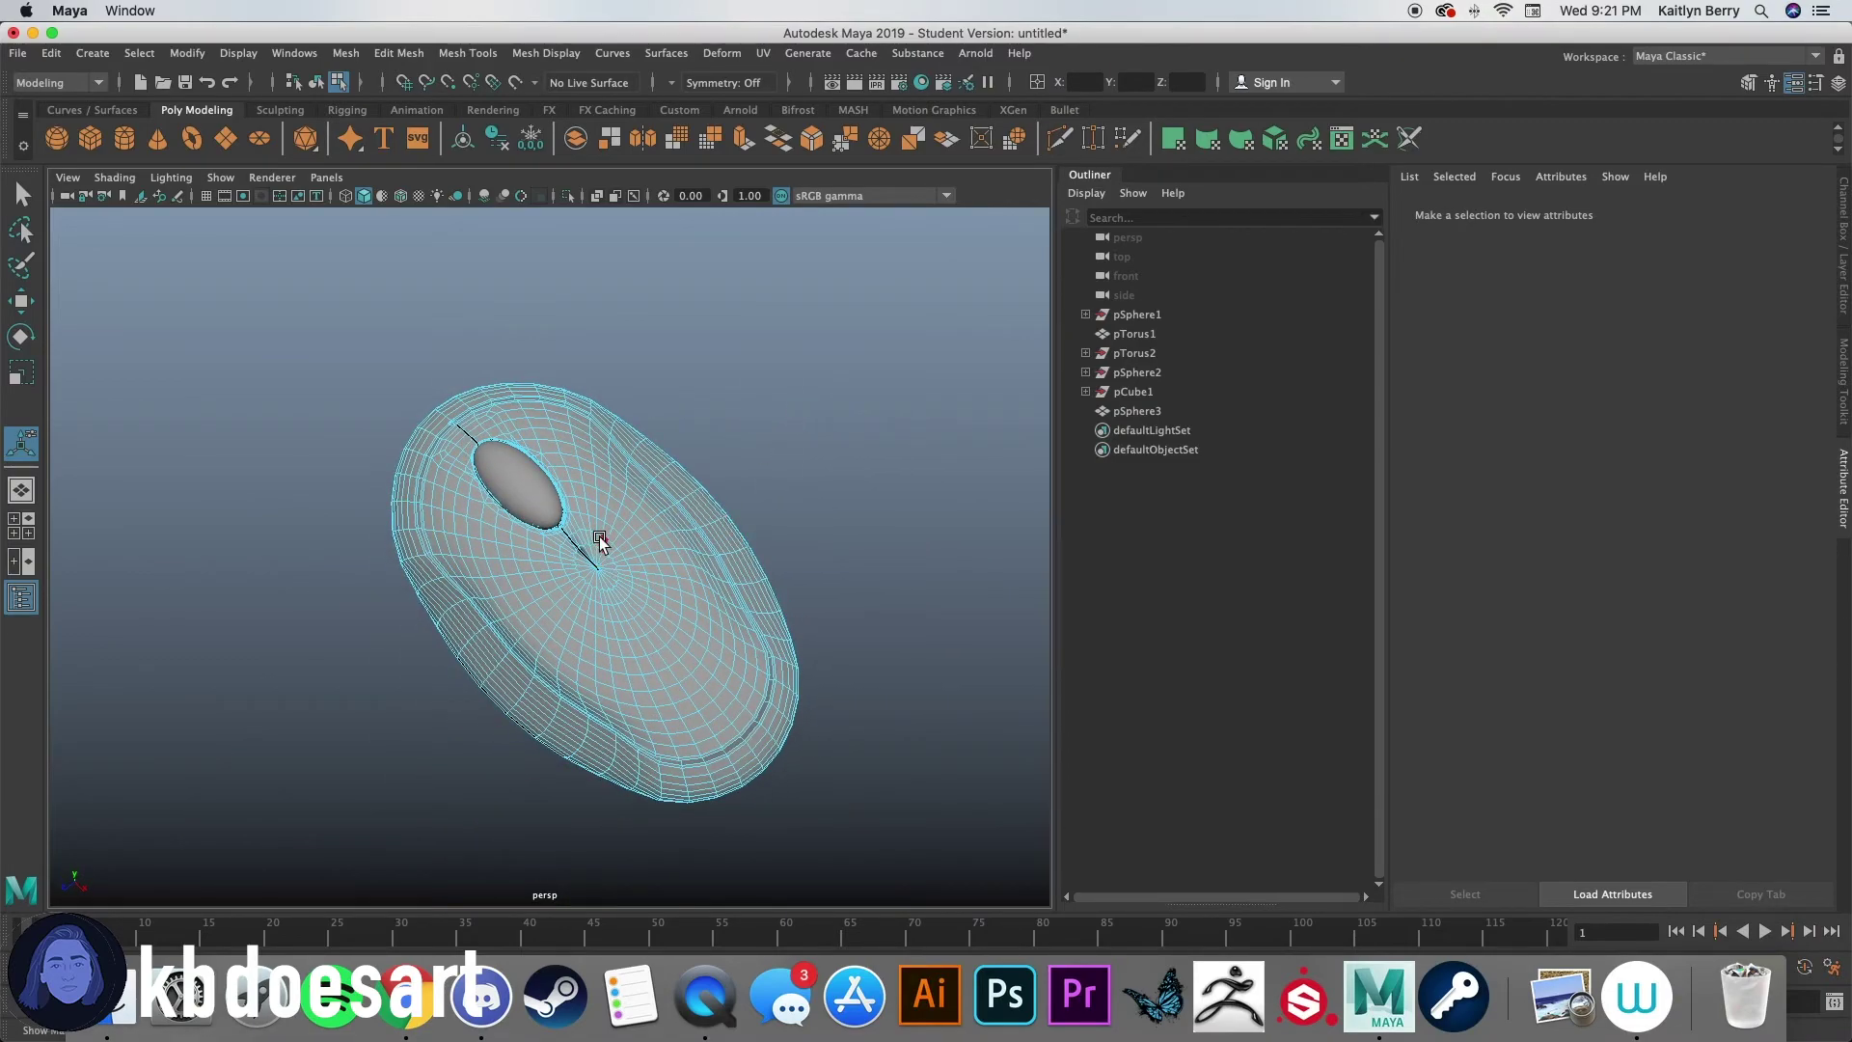
{"action": "right_click_drag", "start_coordinate": [599, 490], "coordinate": [682, 450]}
{"action": "left_click_drag", "start_coordinate": [703, 633], "coordinate": [665, 690], "text": "alt"}
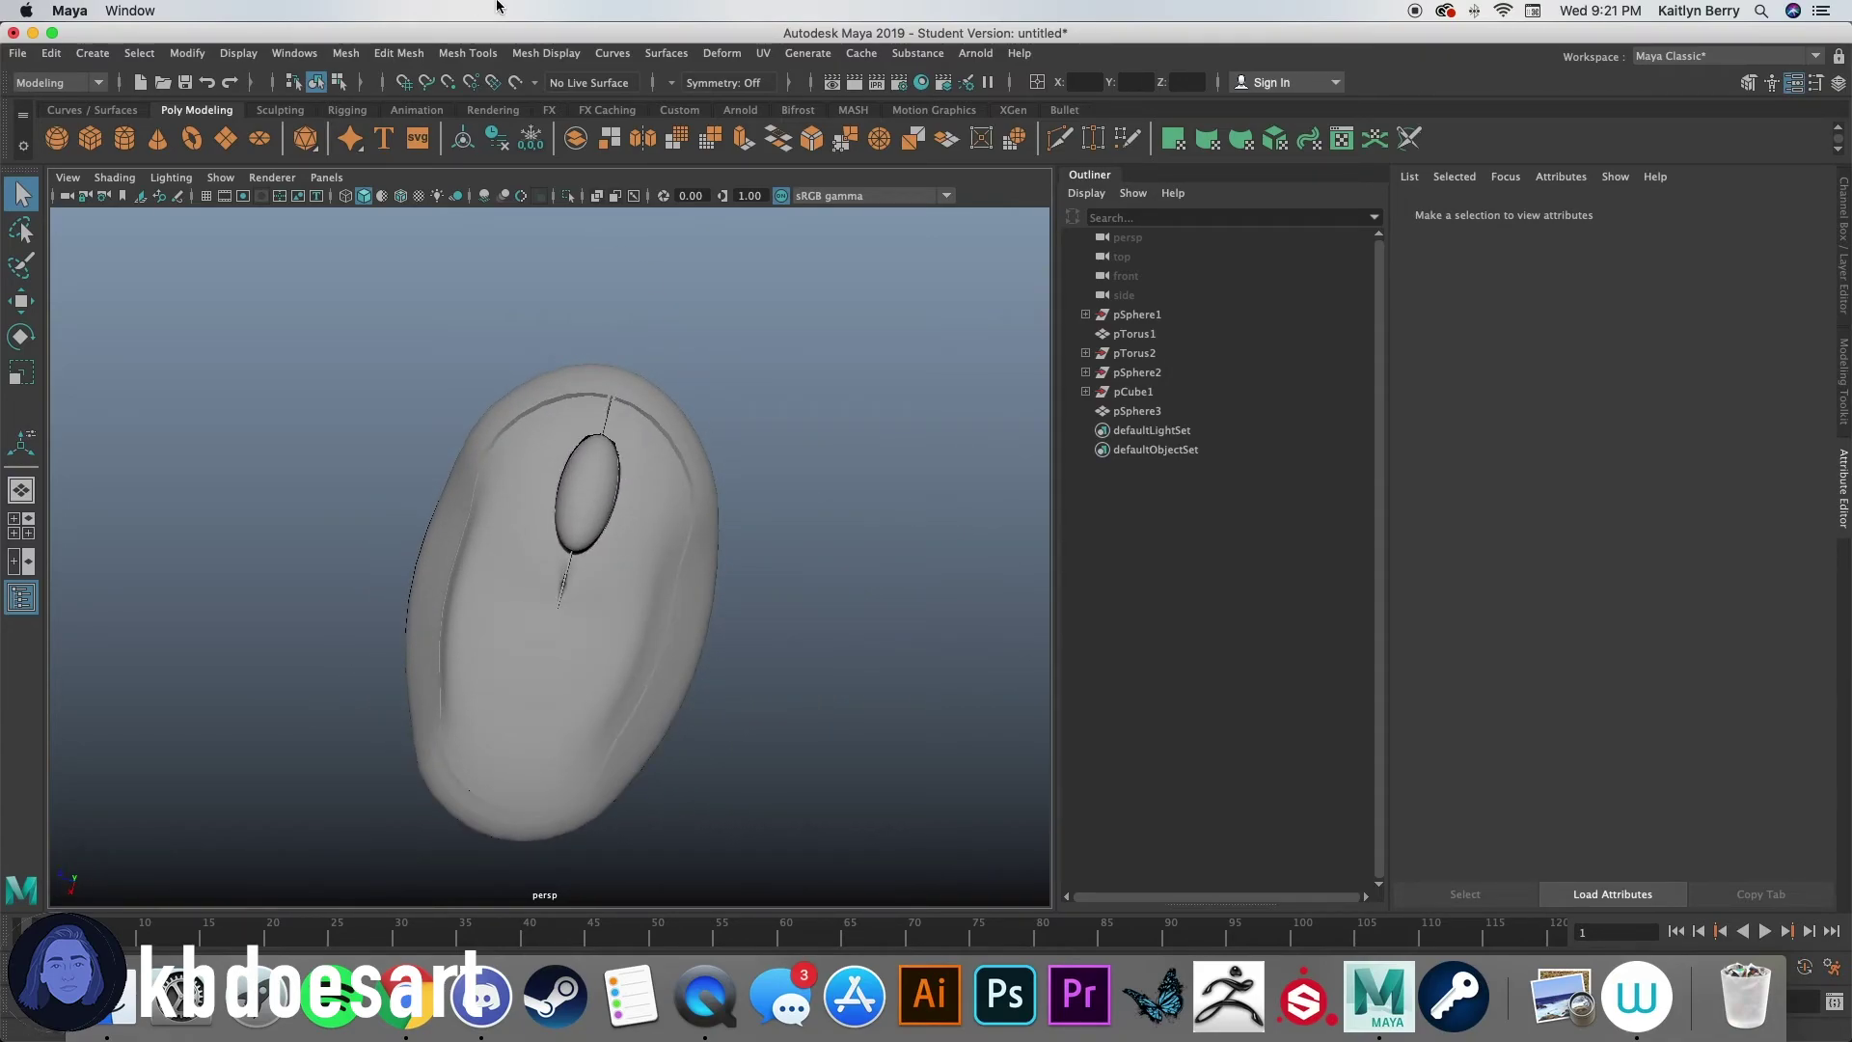
{"action": "left_click_drag", "start_coordinate": [521, 608], "coordinate": [606, 478], "text": "alt"}
{"action": "left_click", "coordinate": [600, 490]}
{"action": "right_click_drag", "start_coordinate": [638, 432], "coordinate": [639, 483]}
{"action": "left_click_drag", "start_coordinate": [685, 429], "coordinate": [663, 576], "text": "alt"}
{"action": "left_click", "coordinate": [639, 534]}
{"action": "right_click_drag", "start_coordinate": [638, 465], "coordinate": [691, 449]}
{"action": "left_click", "coordinate": [618, 467]}
{"action": "left_click", "coordinate": [634, 527], "text": "shift"}
{"action": "left_click_drag", "start_coordinate": [635, 526], "coordinate": [544, 525], "text": "alt"}
{"action": "left_click", "coordinate": [386, 415]}
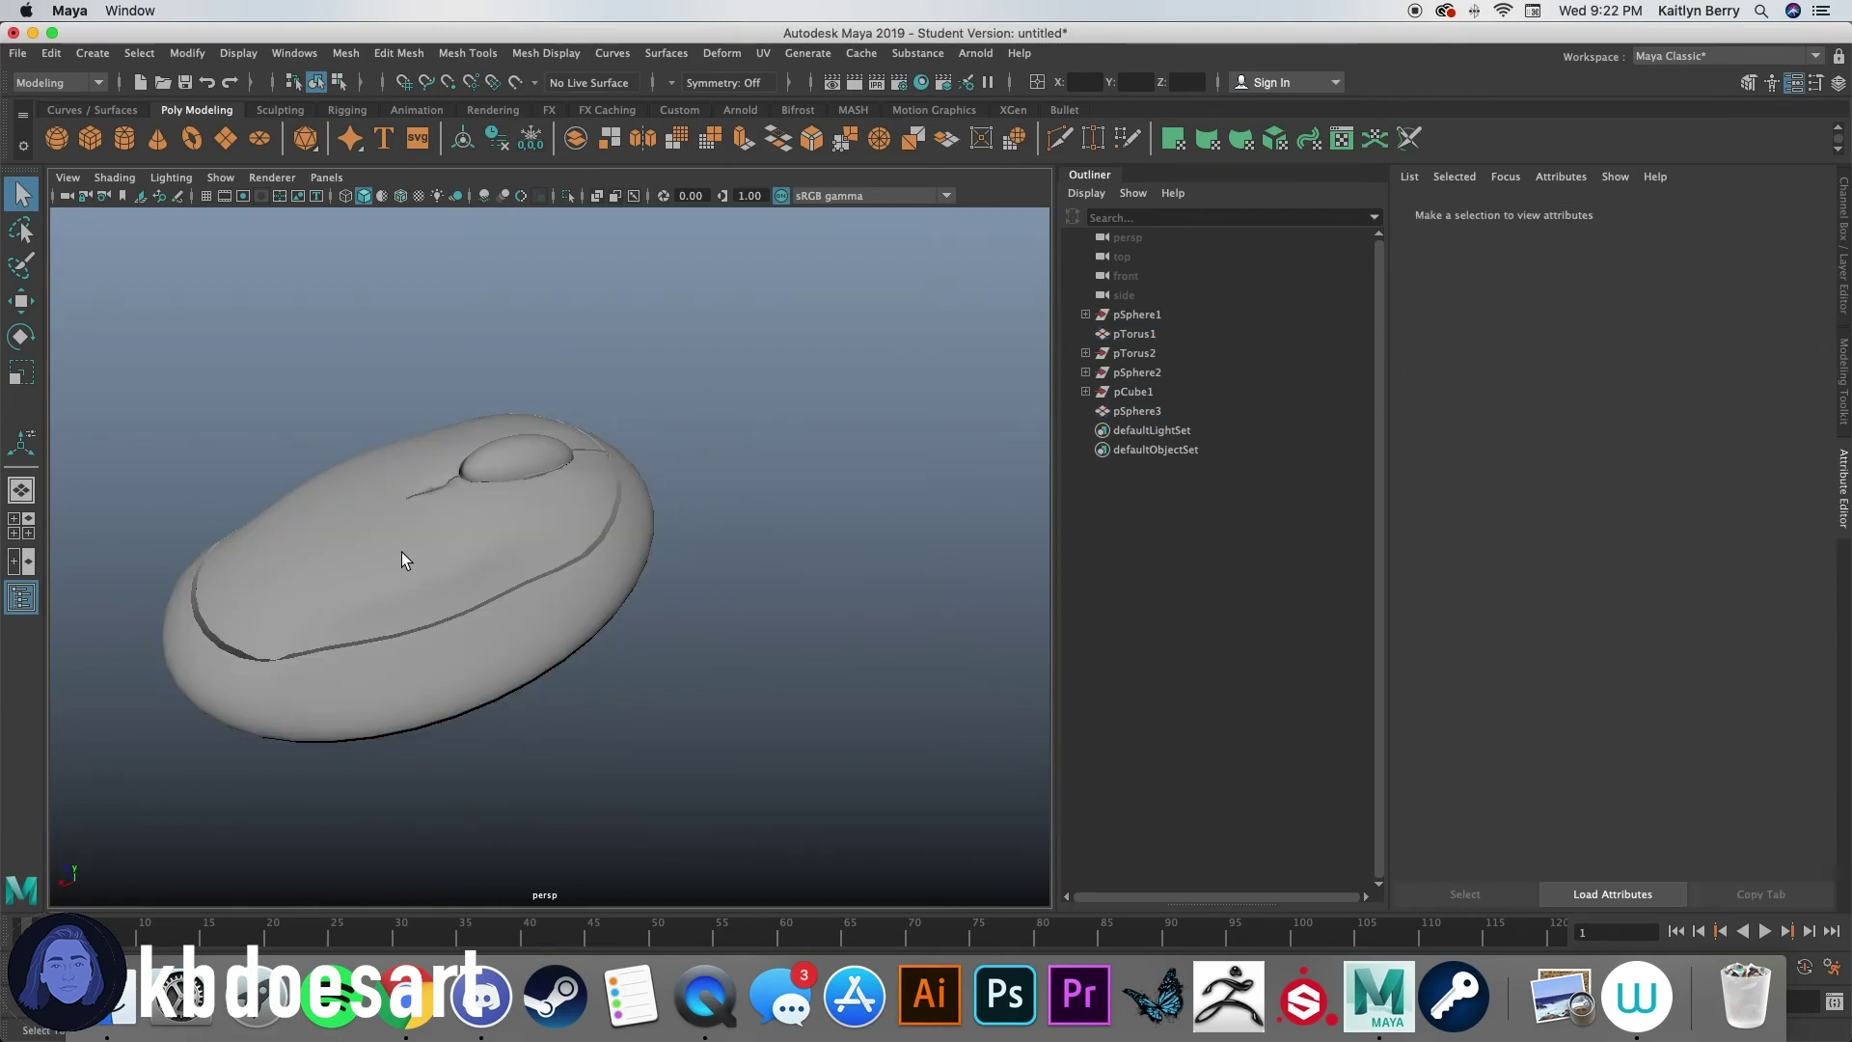
{"action": "left_click_drag", "start_coordinate": [401, 552], "coordinate": [434, 582], "text": "alt"}
{"action": "middle_click_drag", "start_coordinate": [674, 431], "coordinate": [698, 394], "text": "alt"}
{"action": "left_click_drag", "start_coordinate": [699, 394], "coordinate": [521, 434], "text": "alt"}
{"action": "key", "text": "w"}
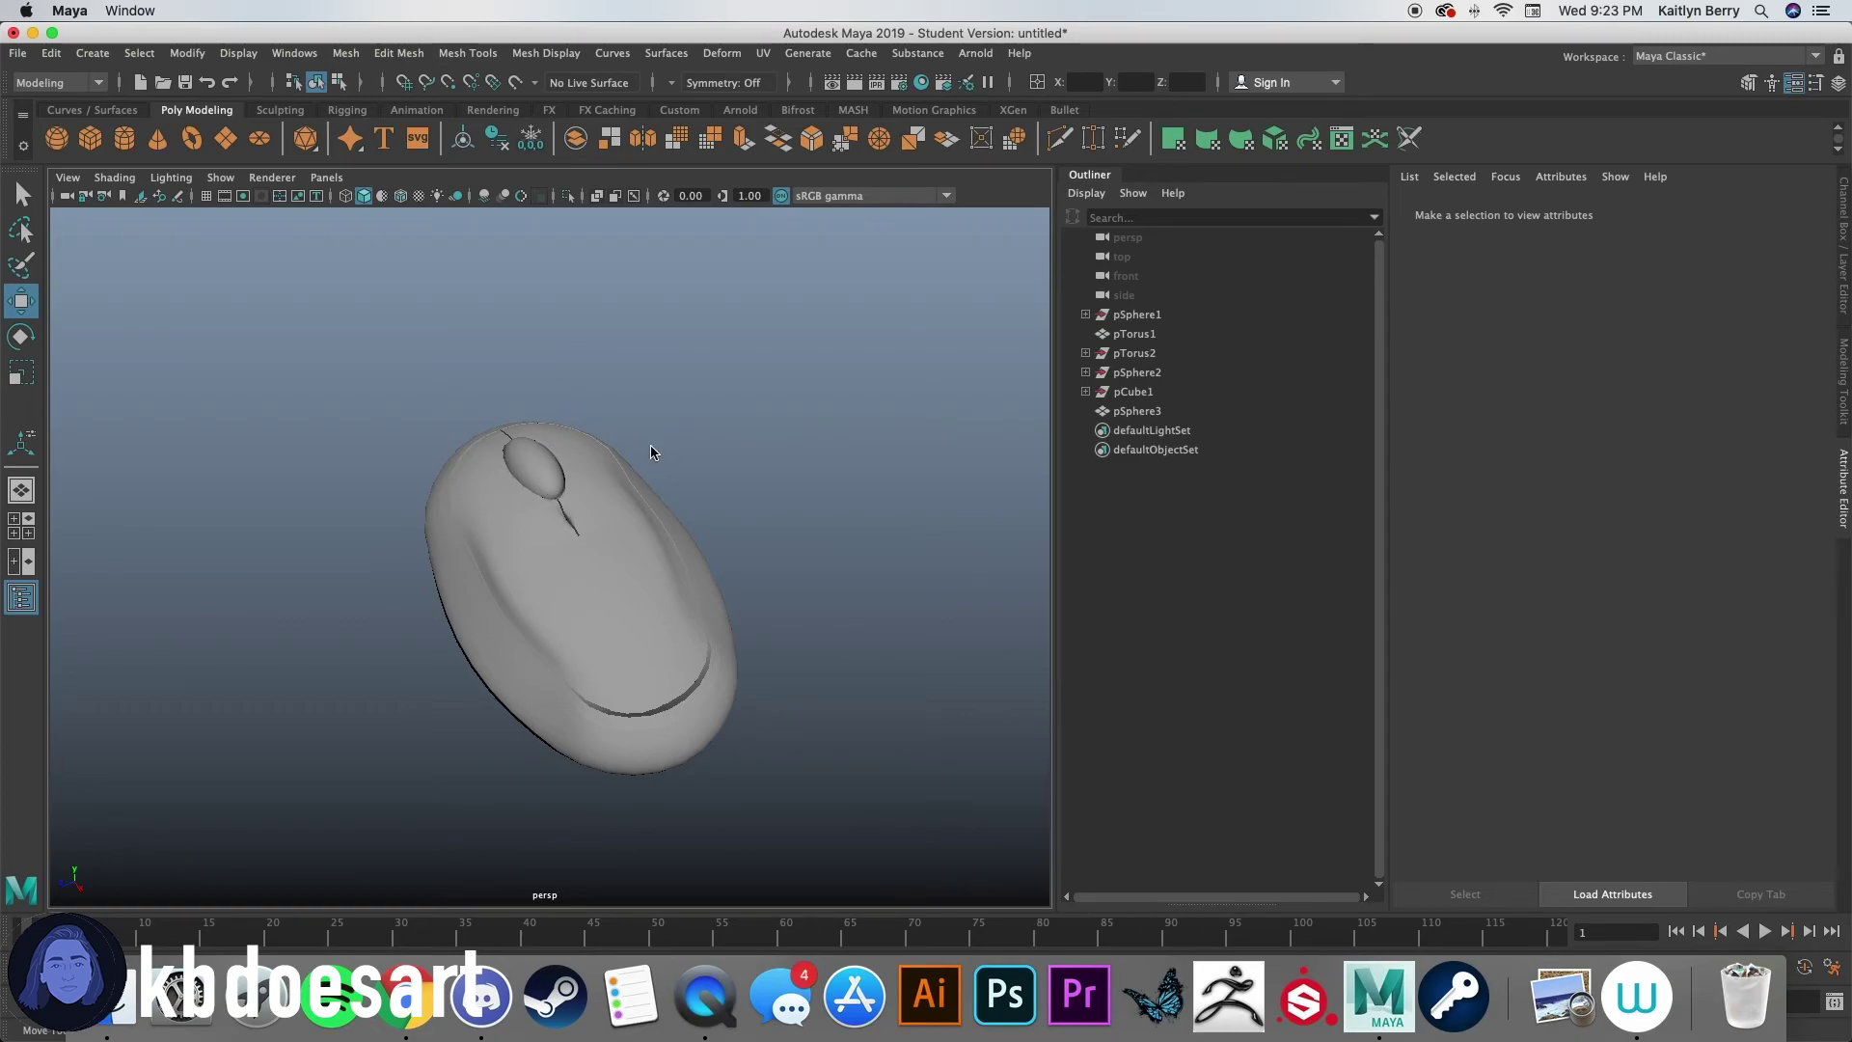
{"action": "left_click_drag", "start_coordinate": [571, 537], "coordinate": [686, 585], "text": "alt"}
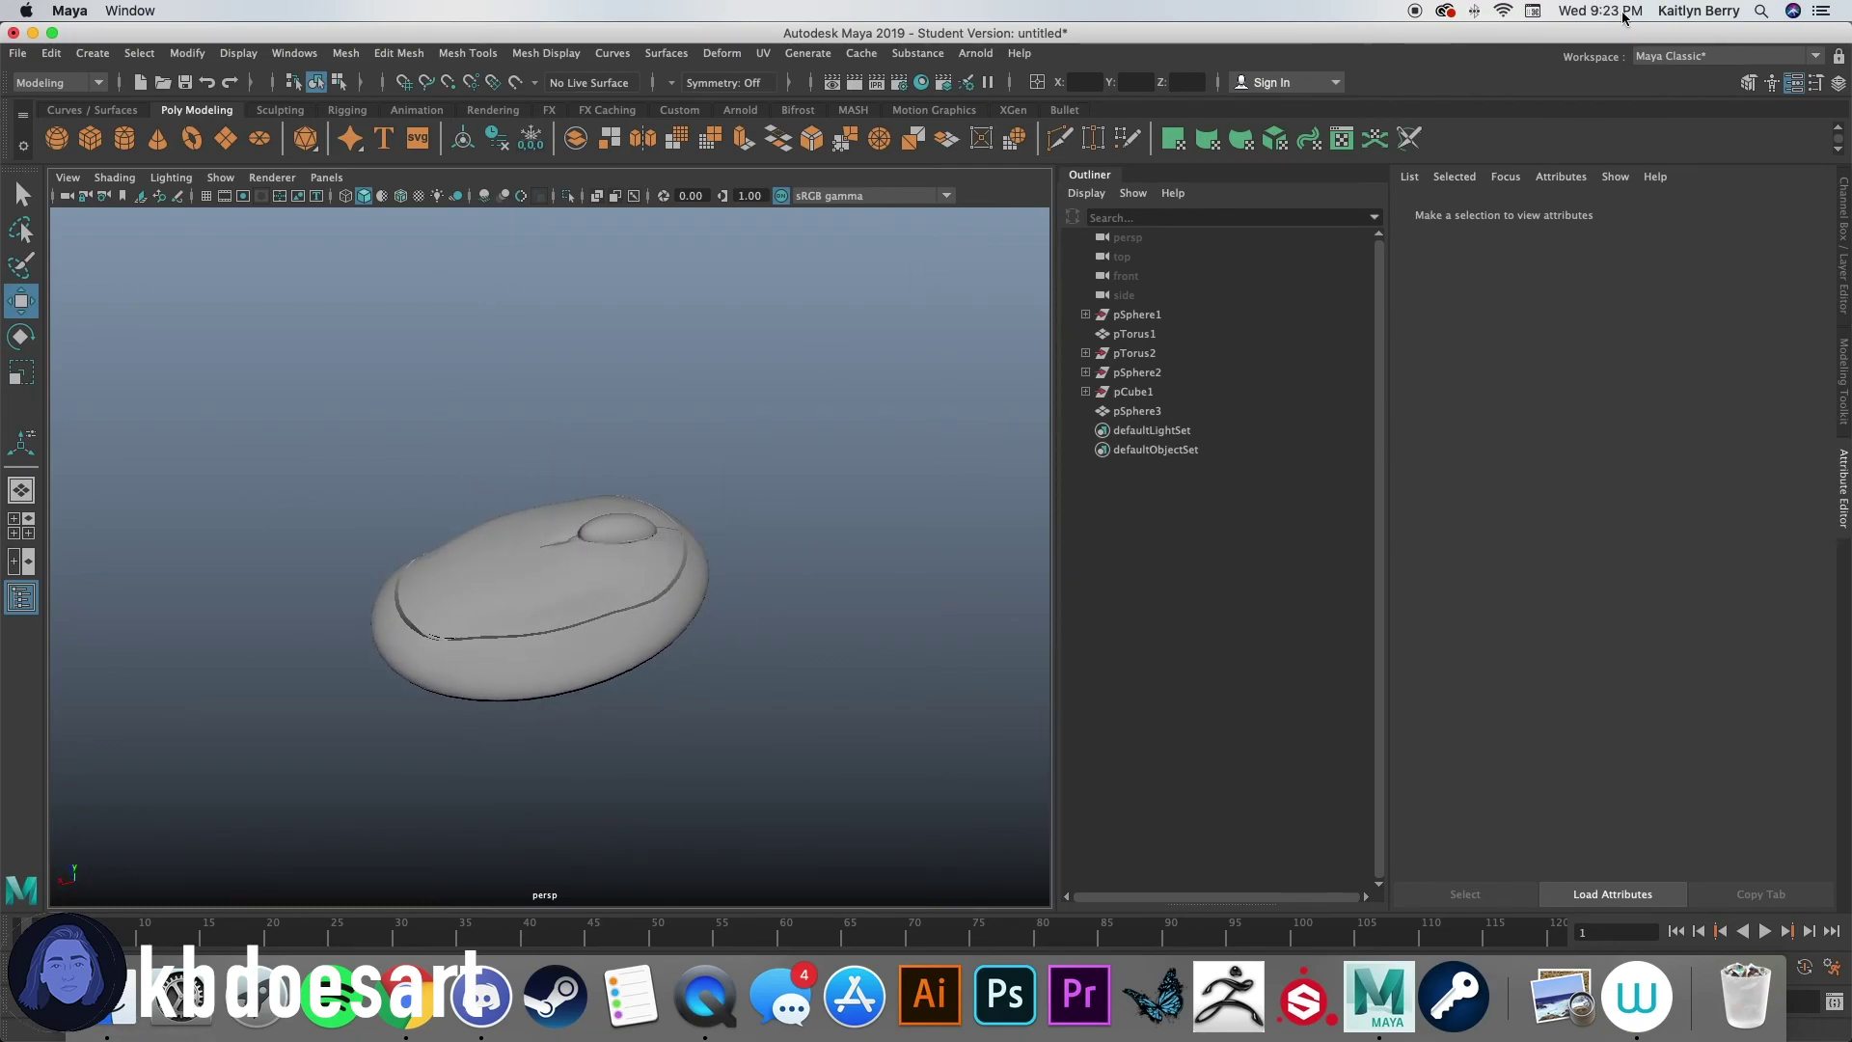
{"action": "left_click", "coordinate": [1482, 38]}
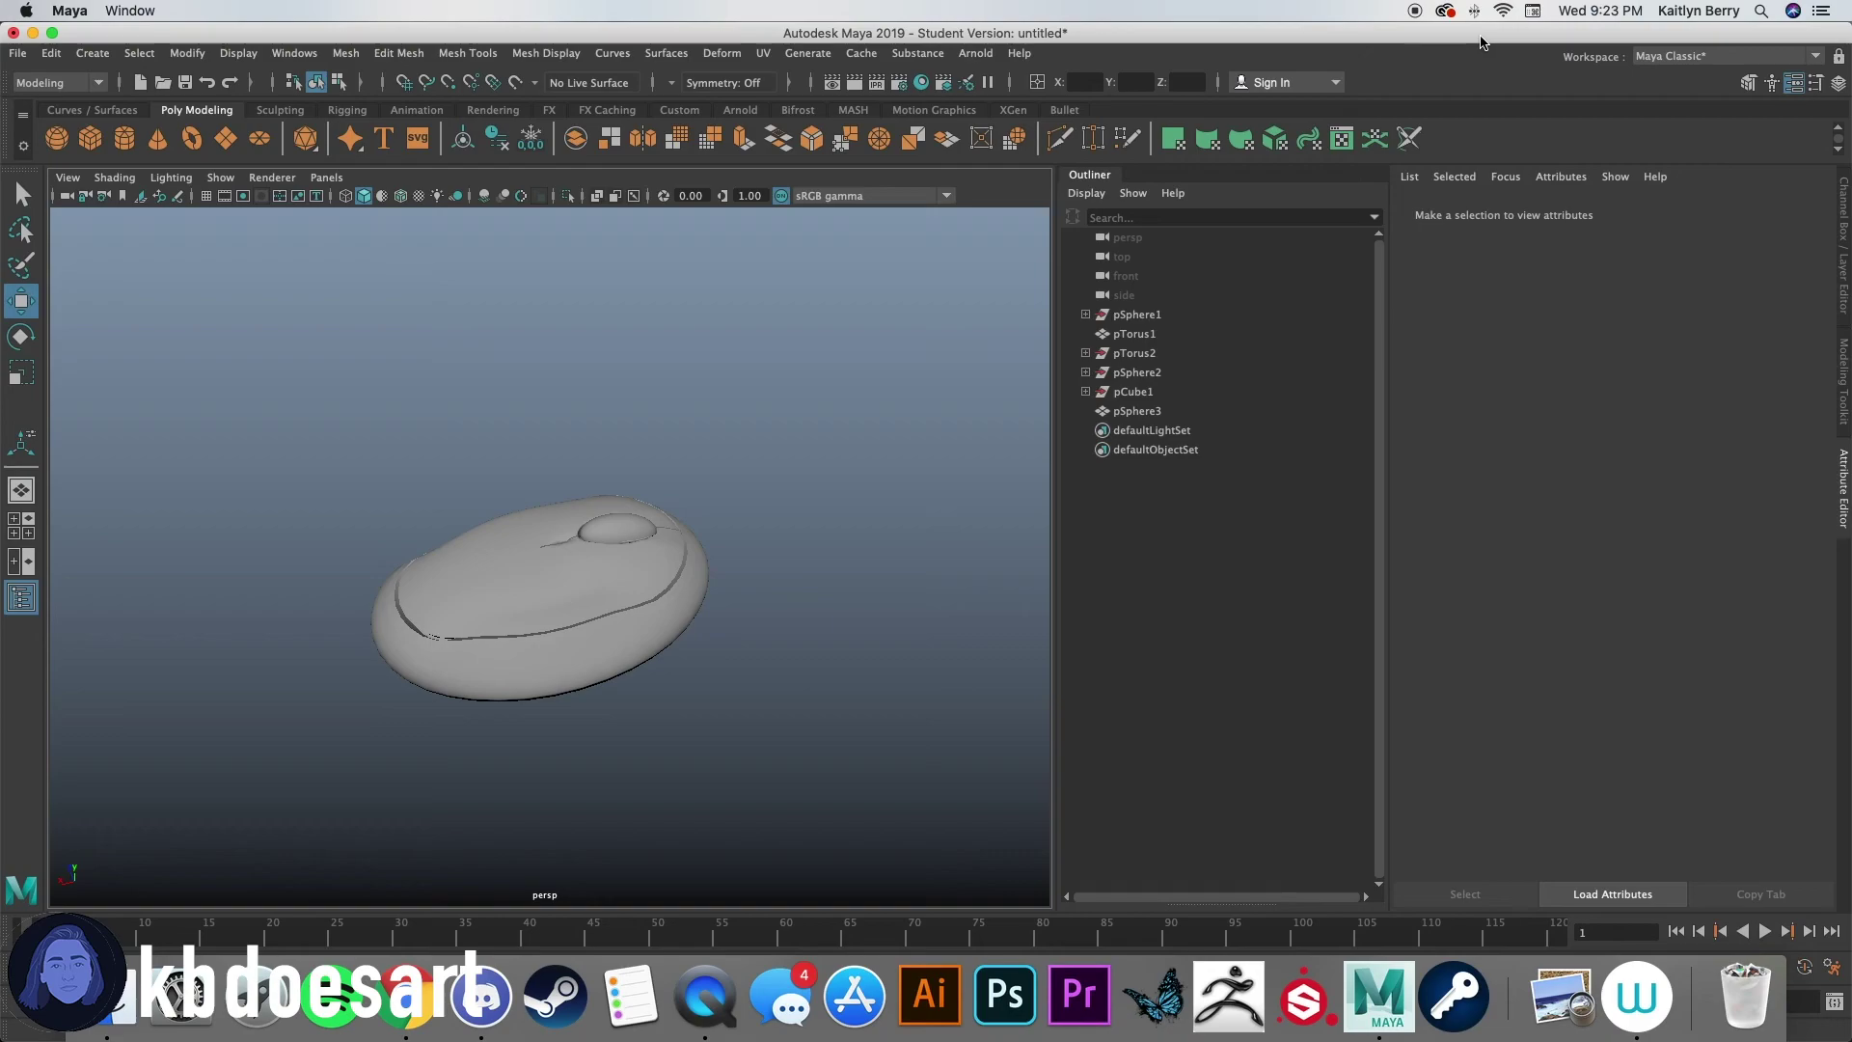